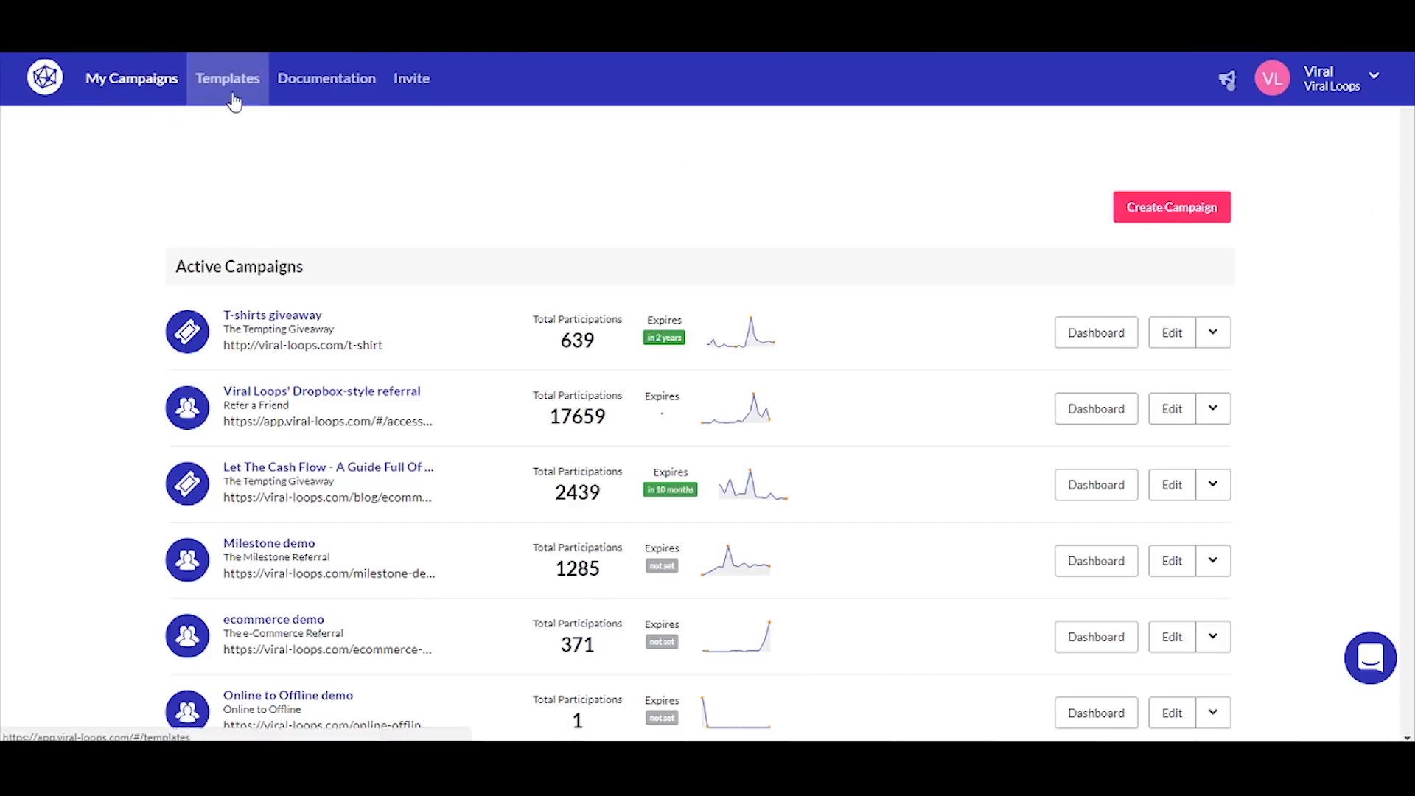
- Start a new campaign from The Milestone Referral template
click(1193, 213)
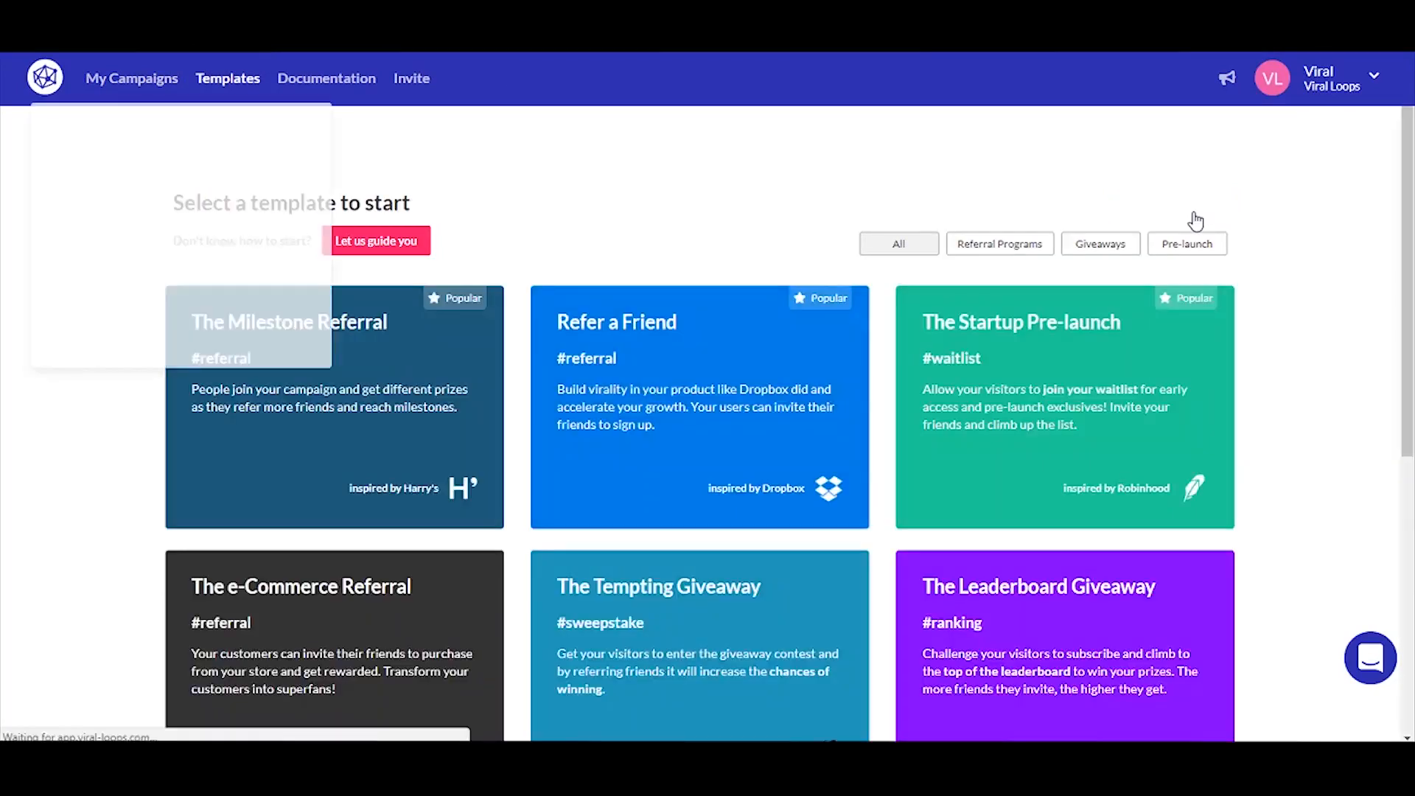
mouse_move(334, 413)
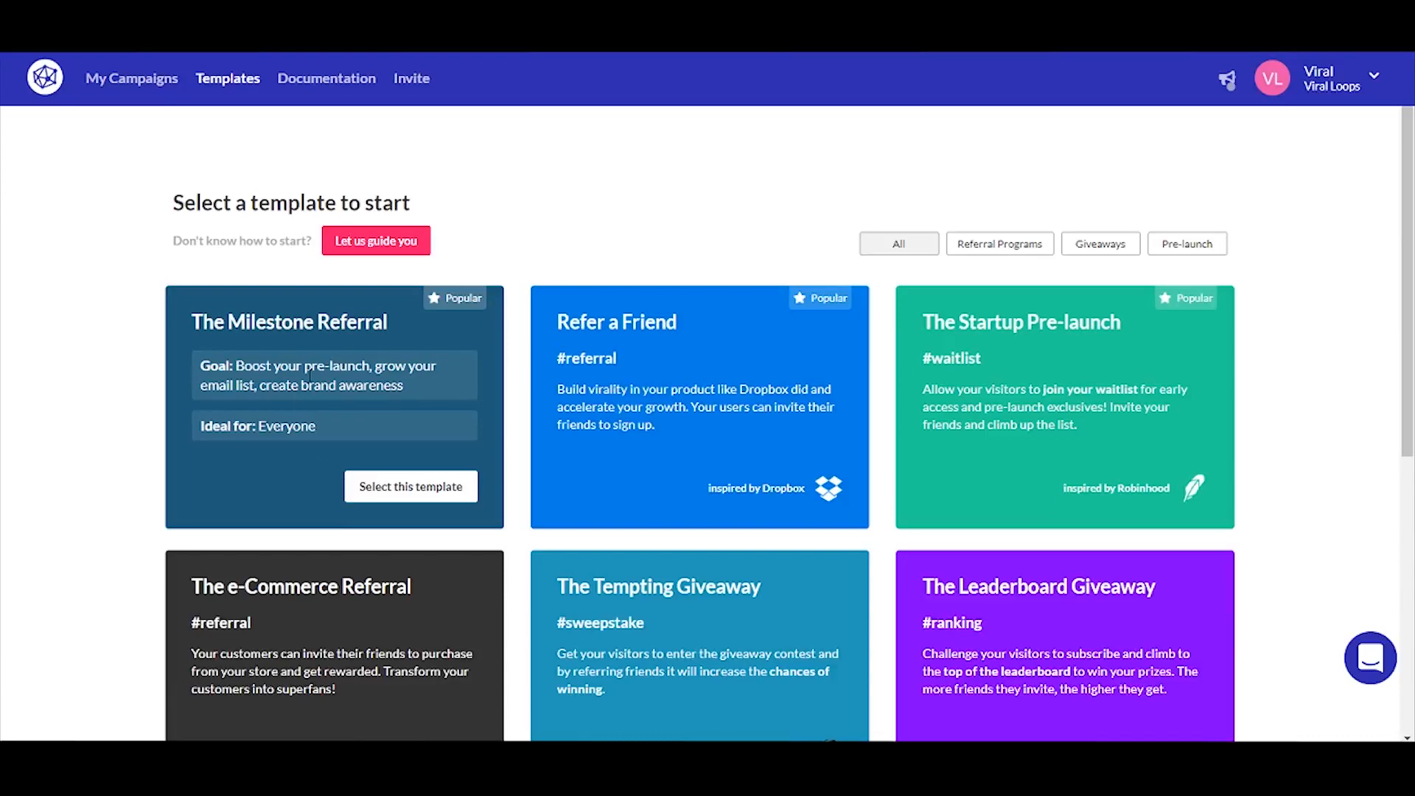
click(375, 490)
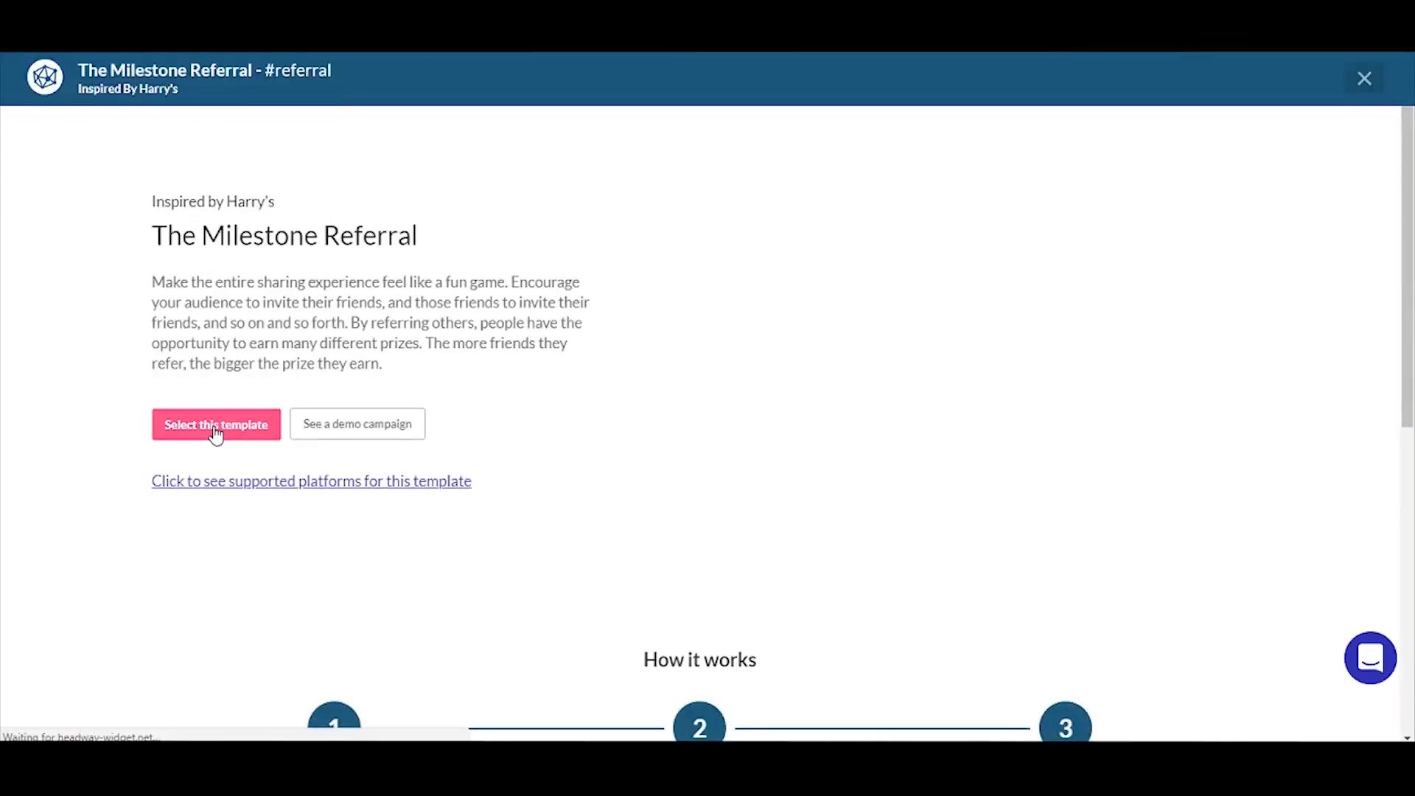
click(216, 426)
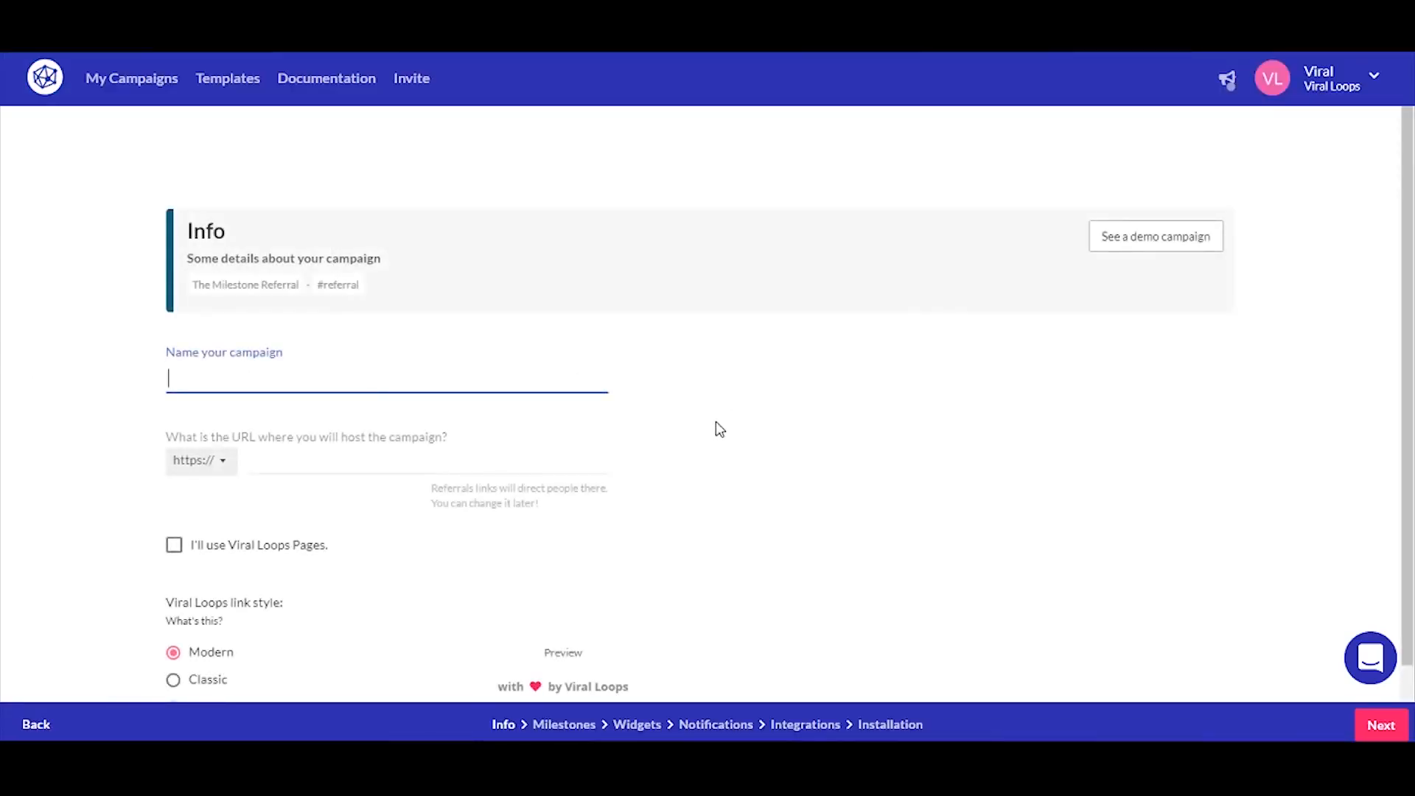
- Name the campaign "Milestone Awesomeness"
scroll(718, 429, down, 1)
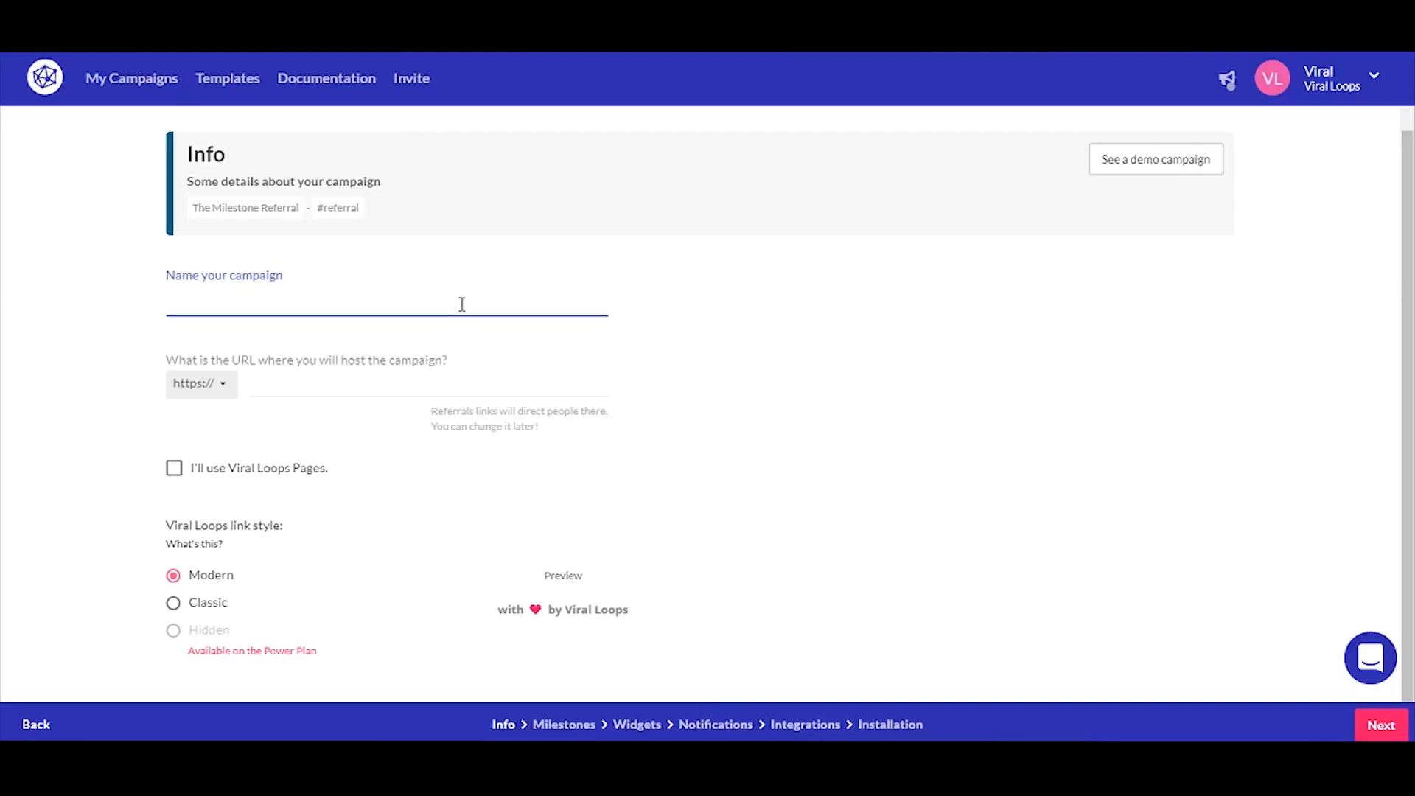
text(Miles)
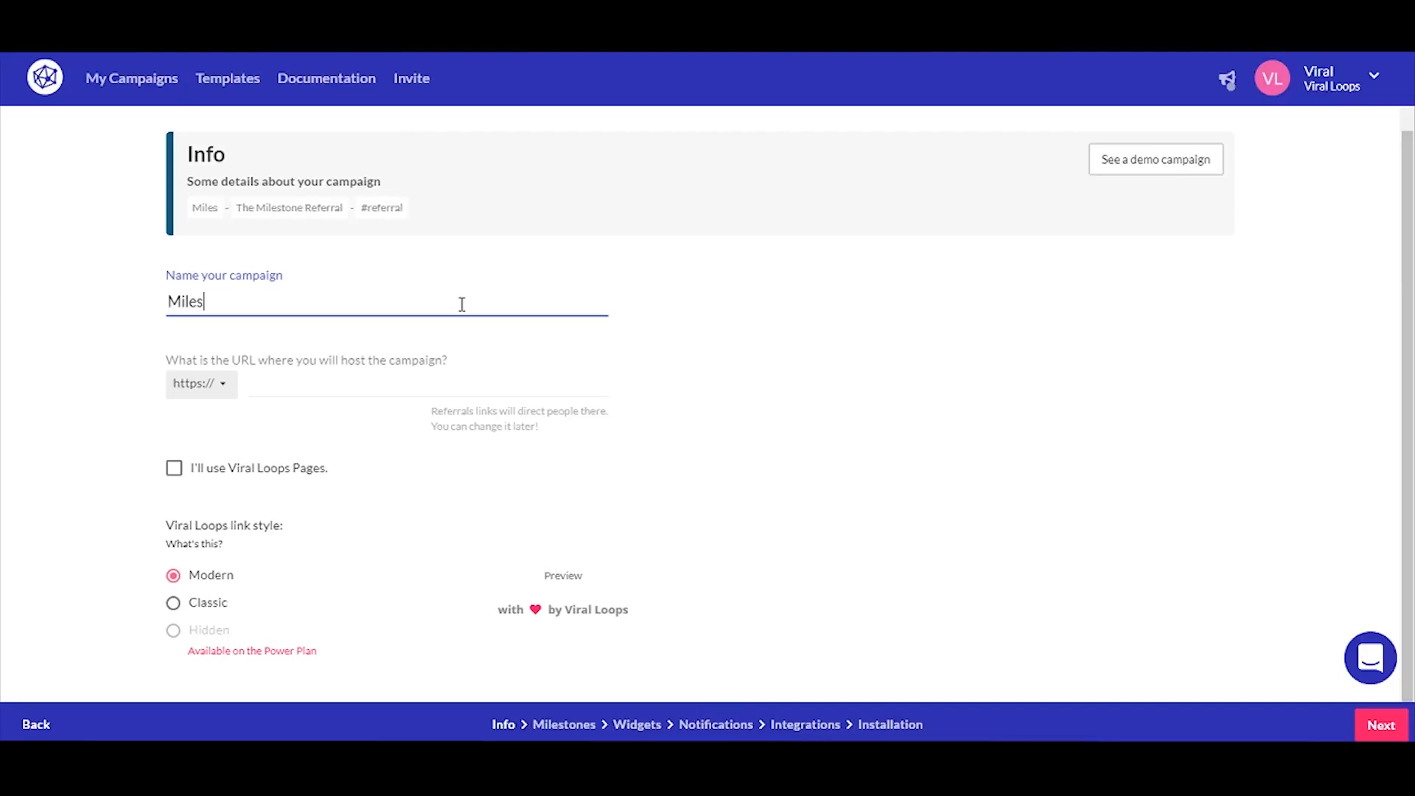
text(tone A)
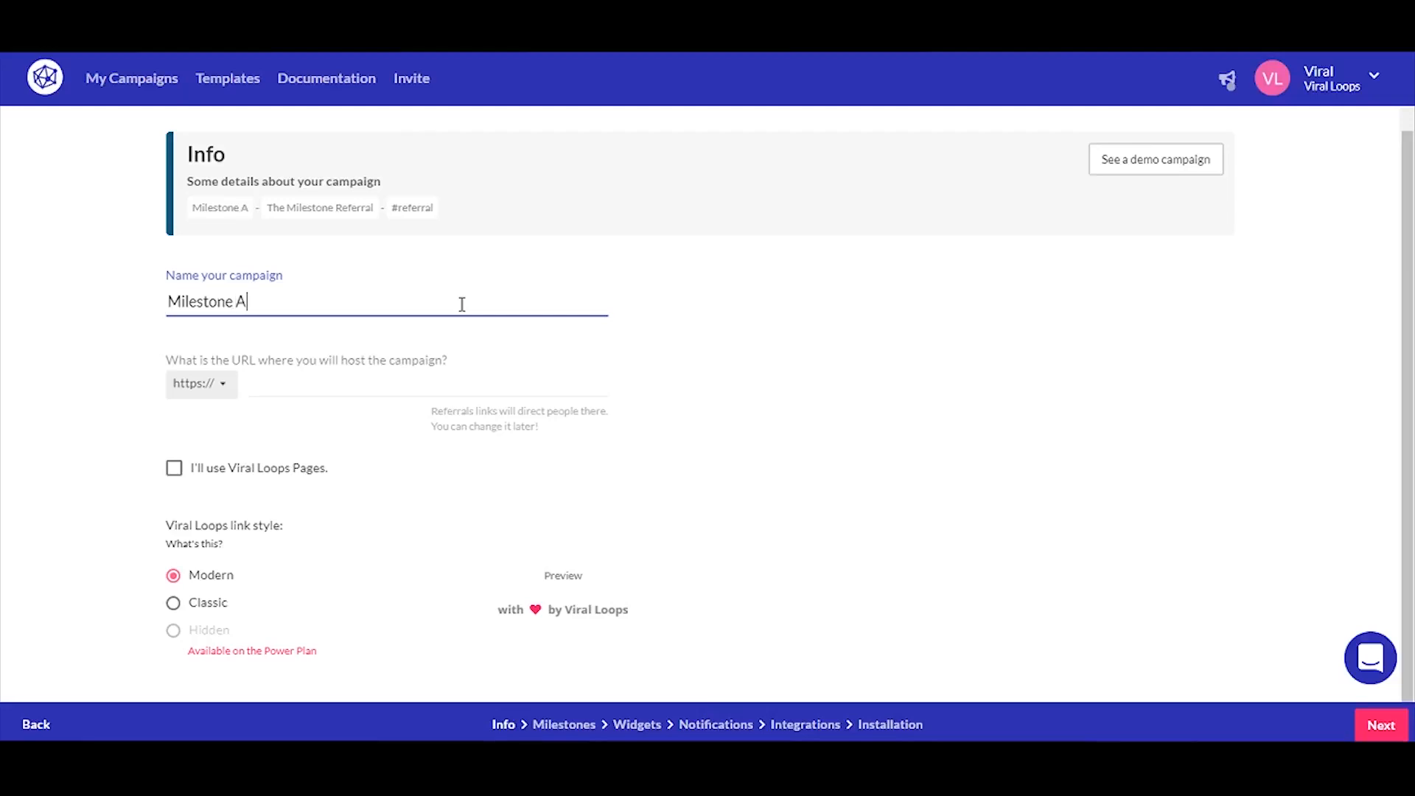
text(wesomeness)
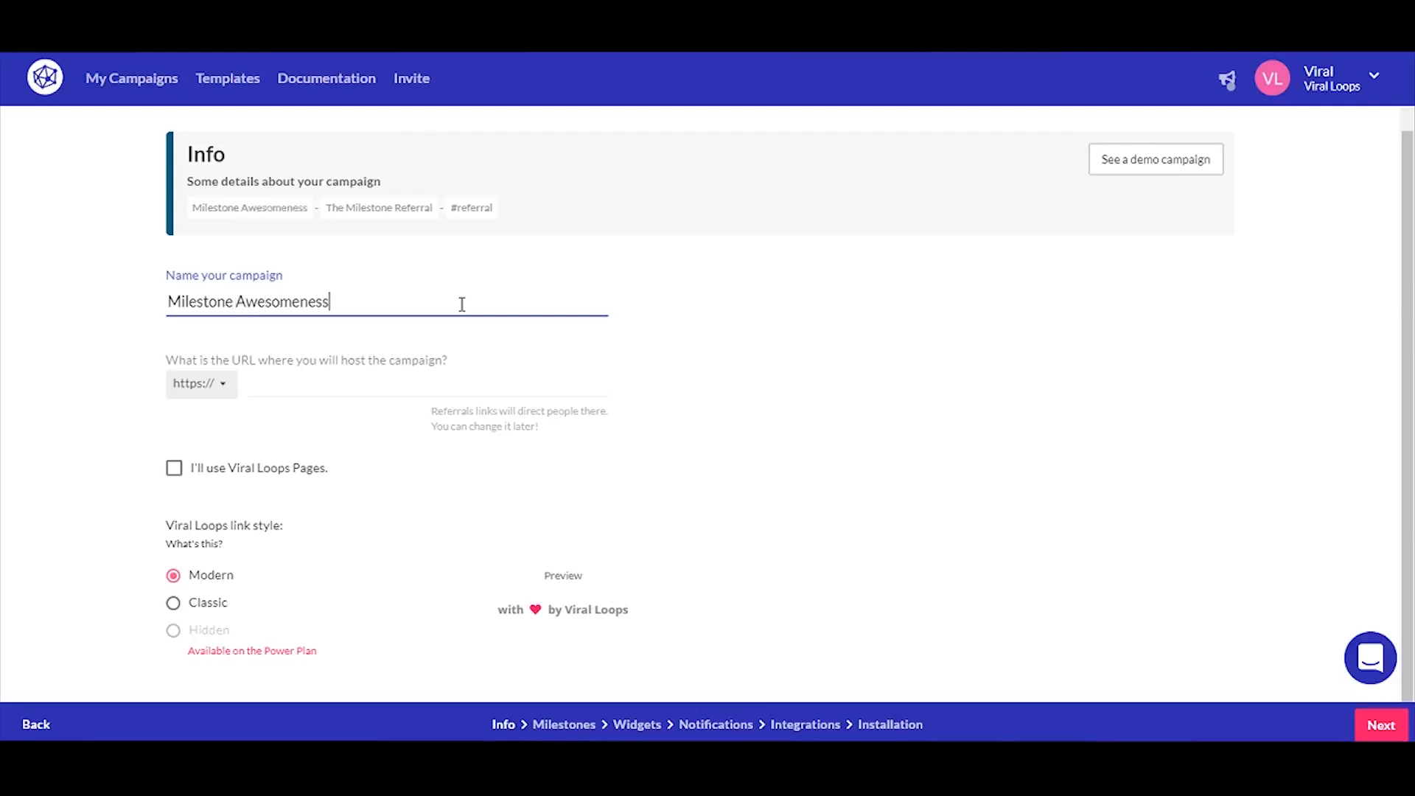
- Choose to use Viral Loops Pages, keep the Modern link style, and continue to the milestone setup
click(354, 378)
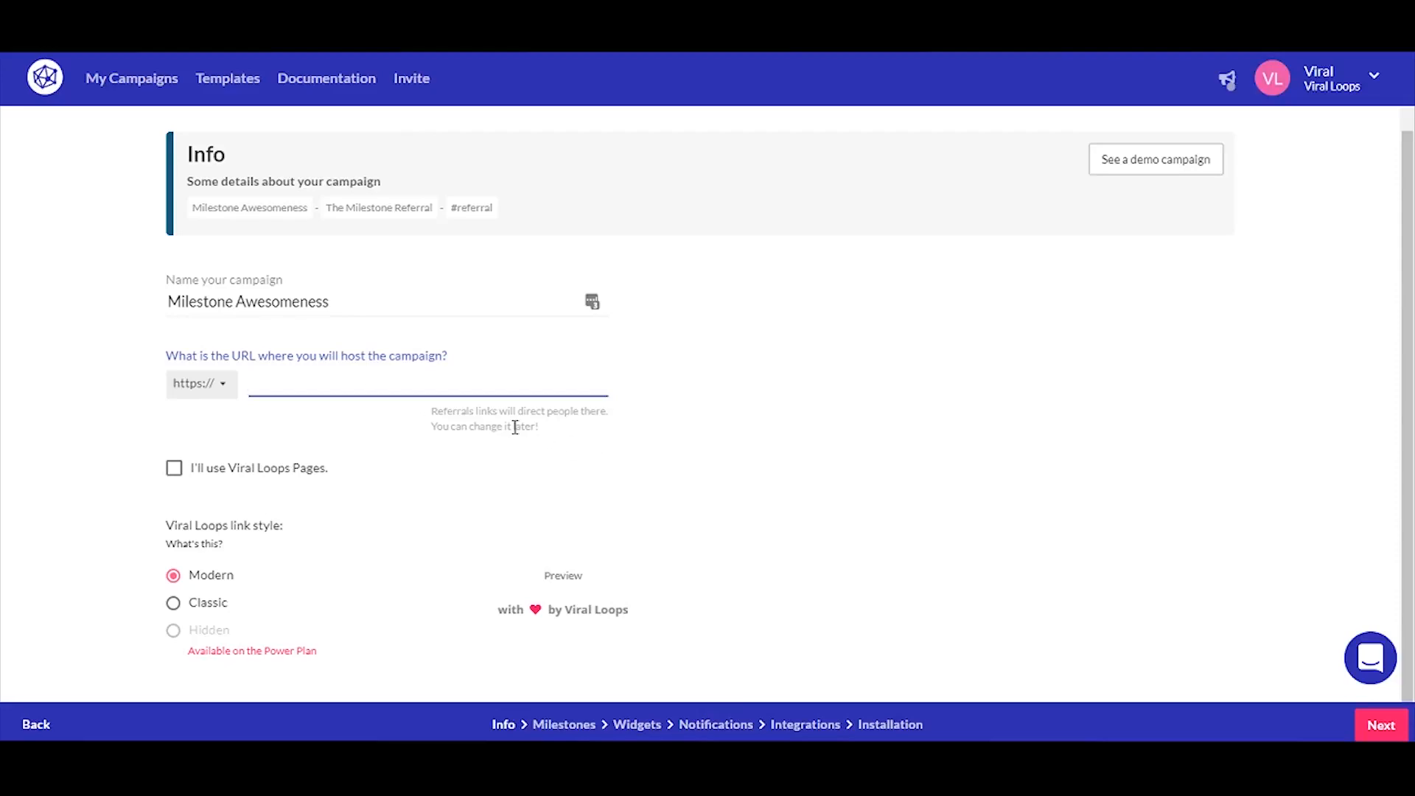
click(284, 474)
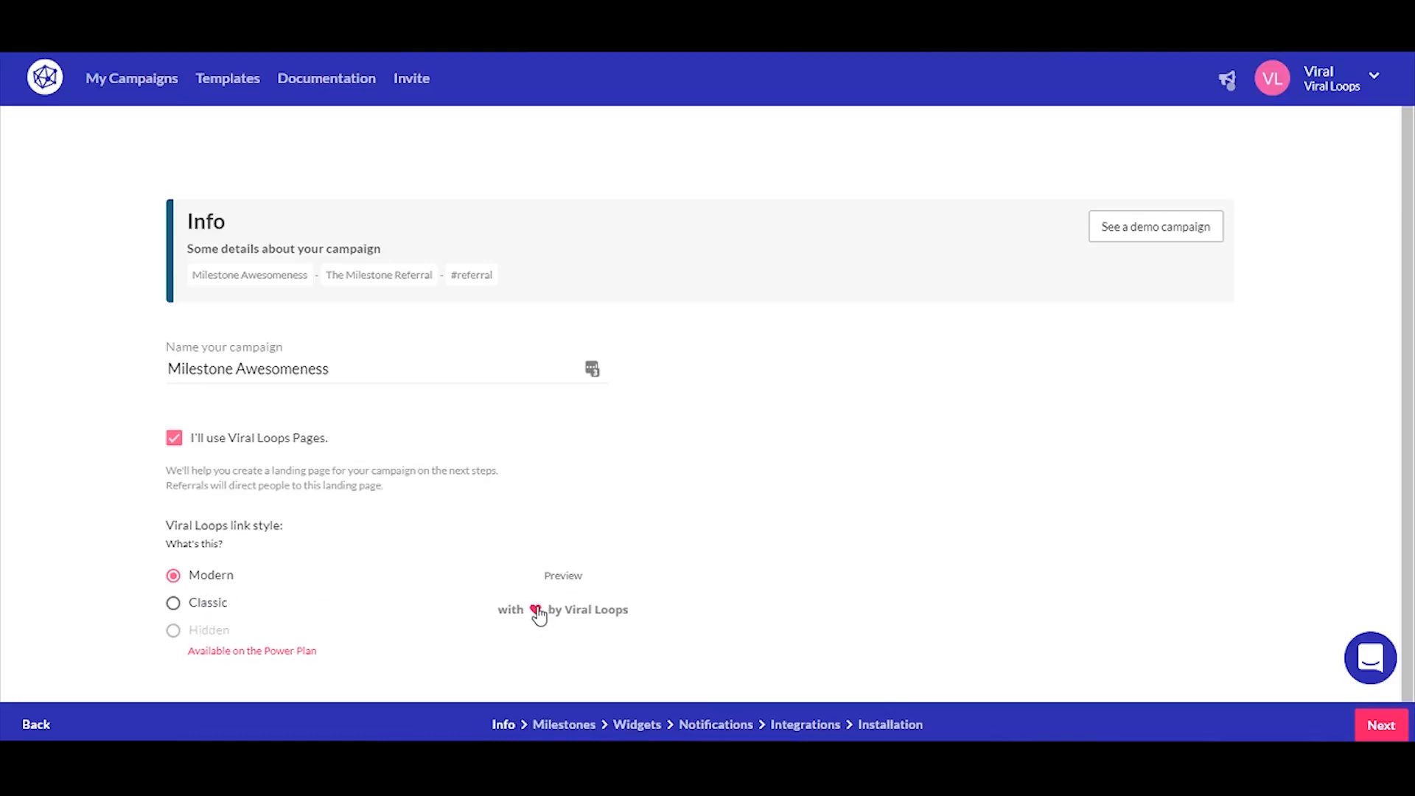
click(173, 603)
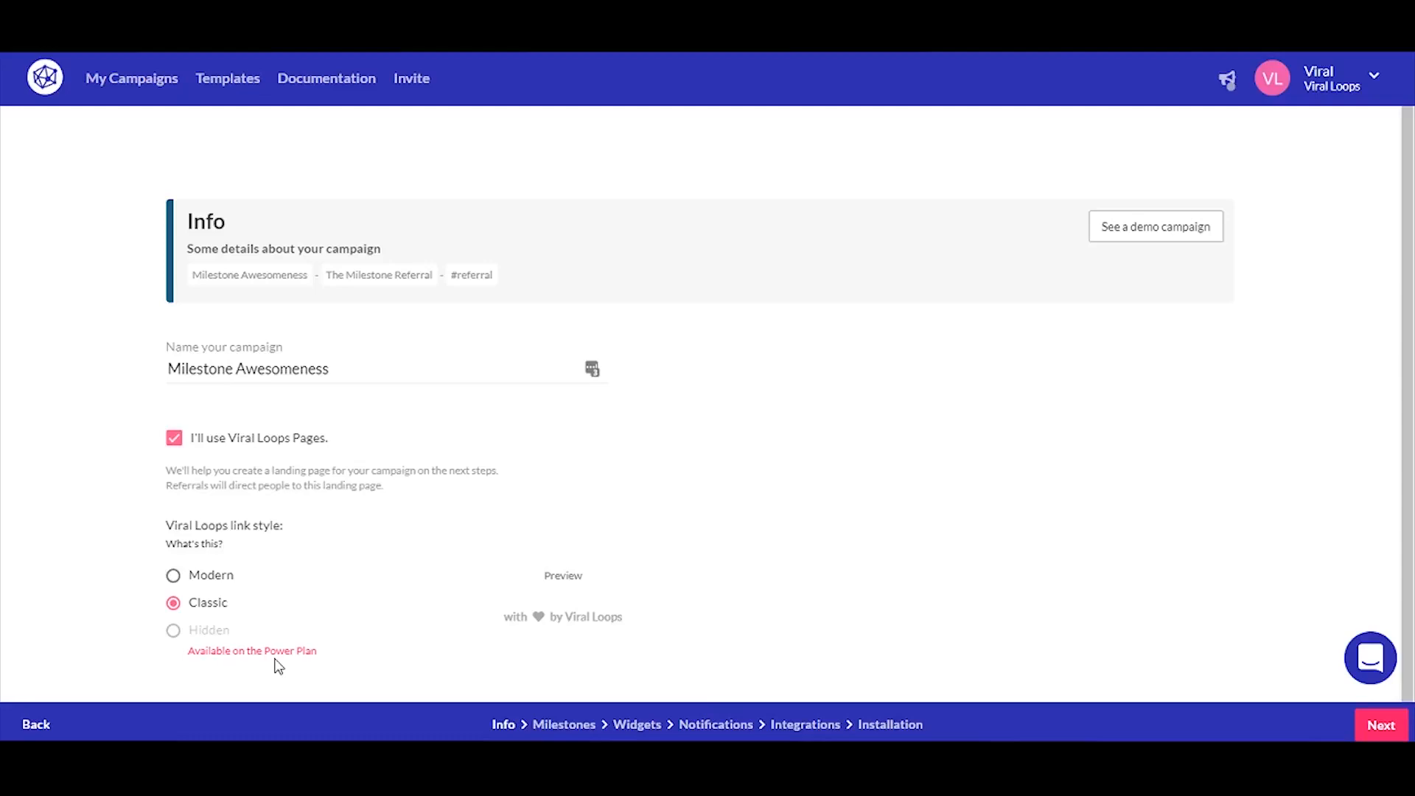
click(175, 576)
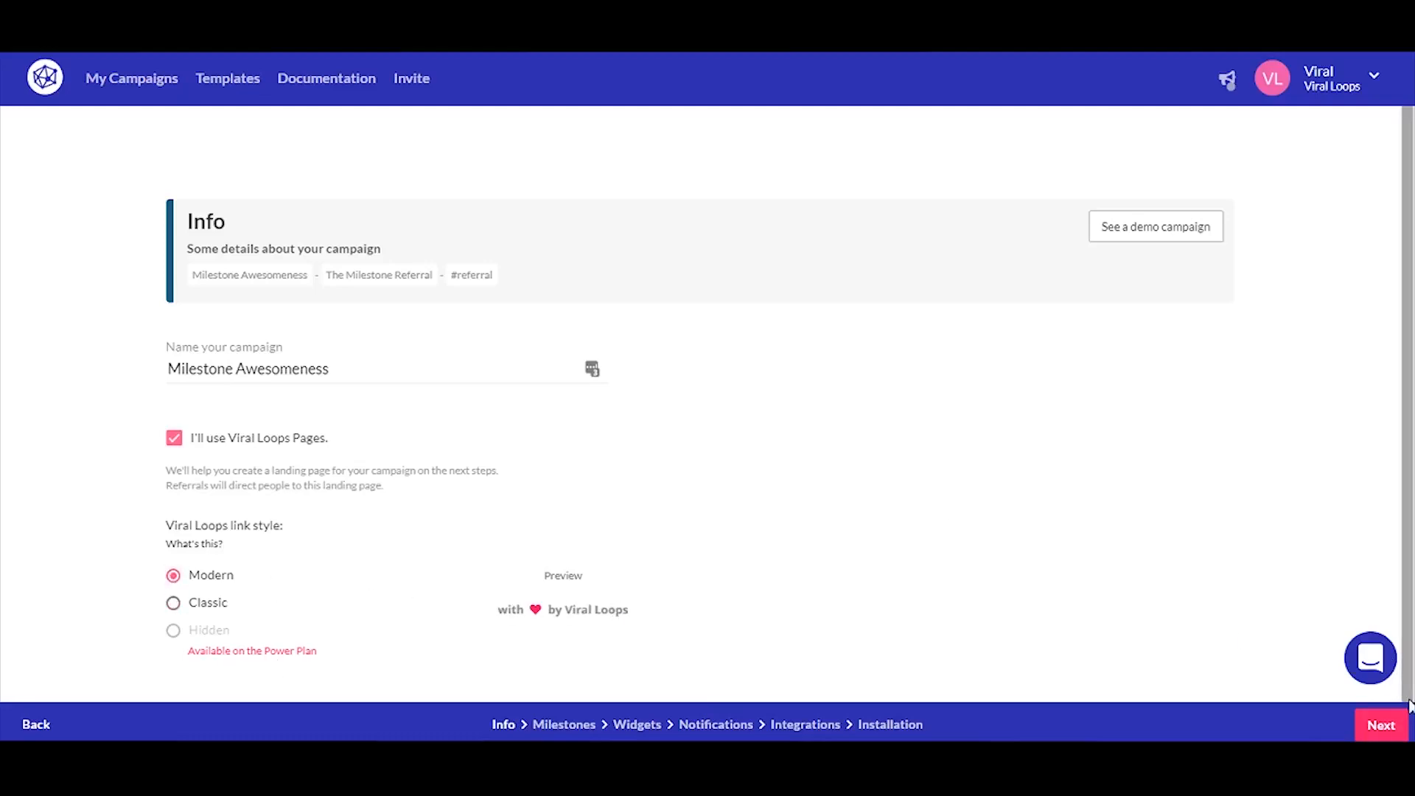
click(1384, 728)
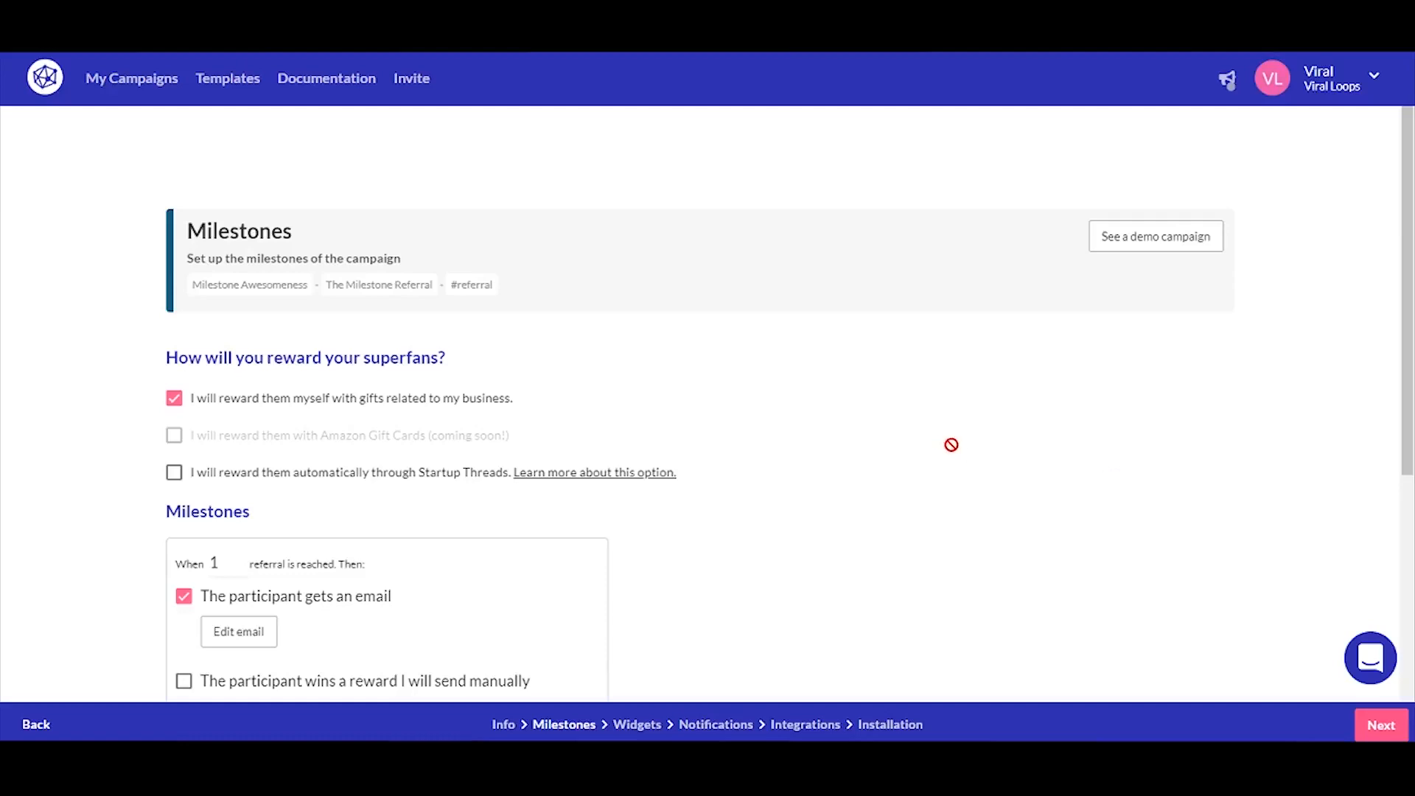
- Add another milestone after the 3-referral milestone
scroll(950, 445, down, 2)
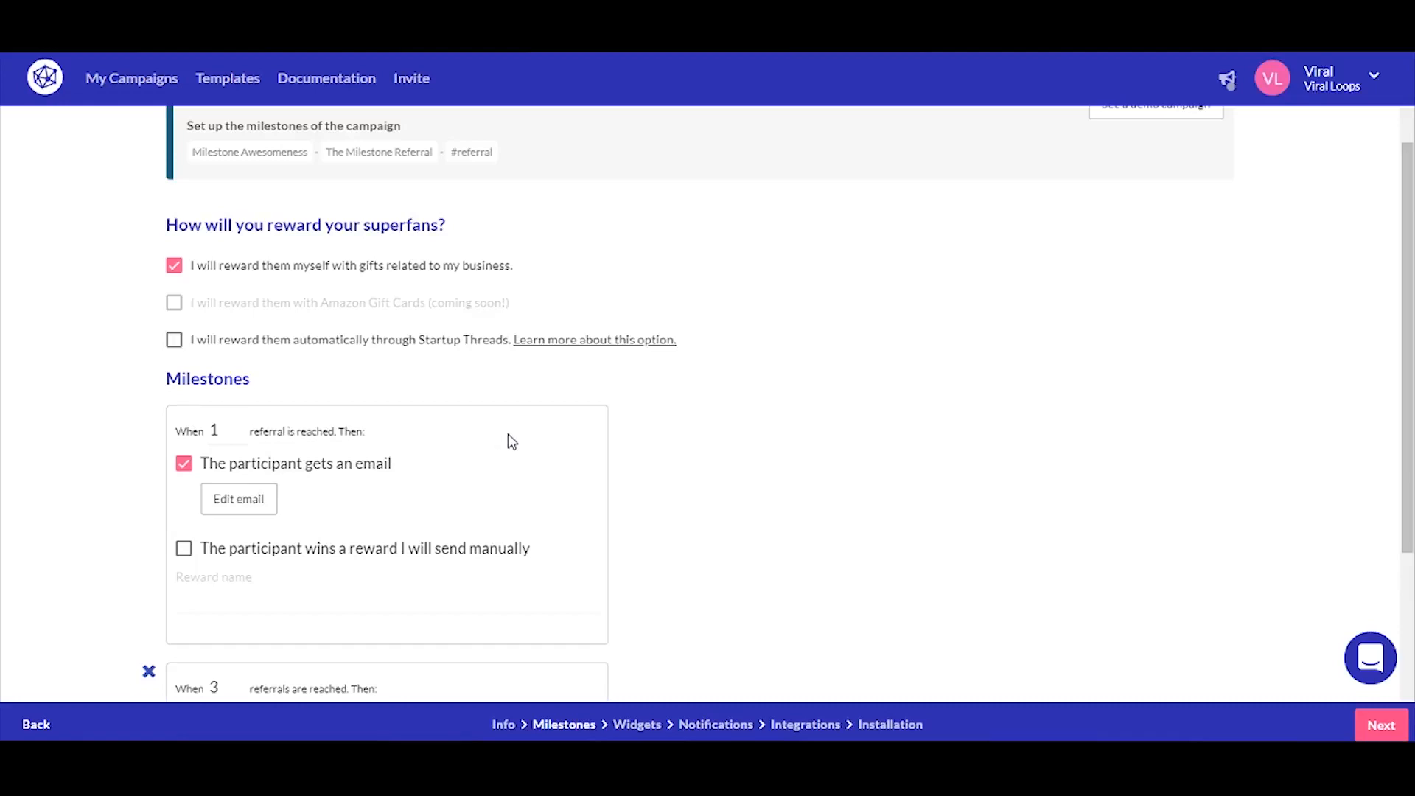
scroll(507, 433, down, 4)
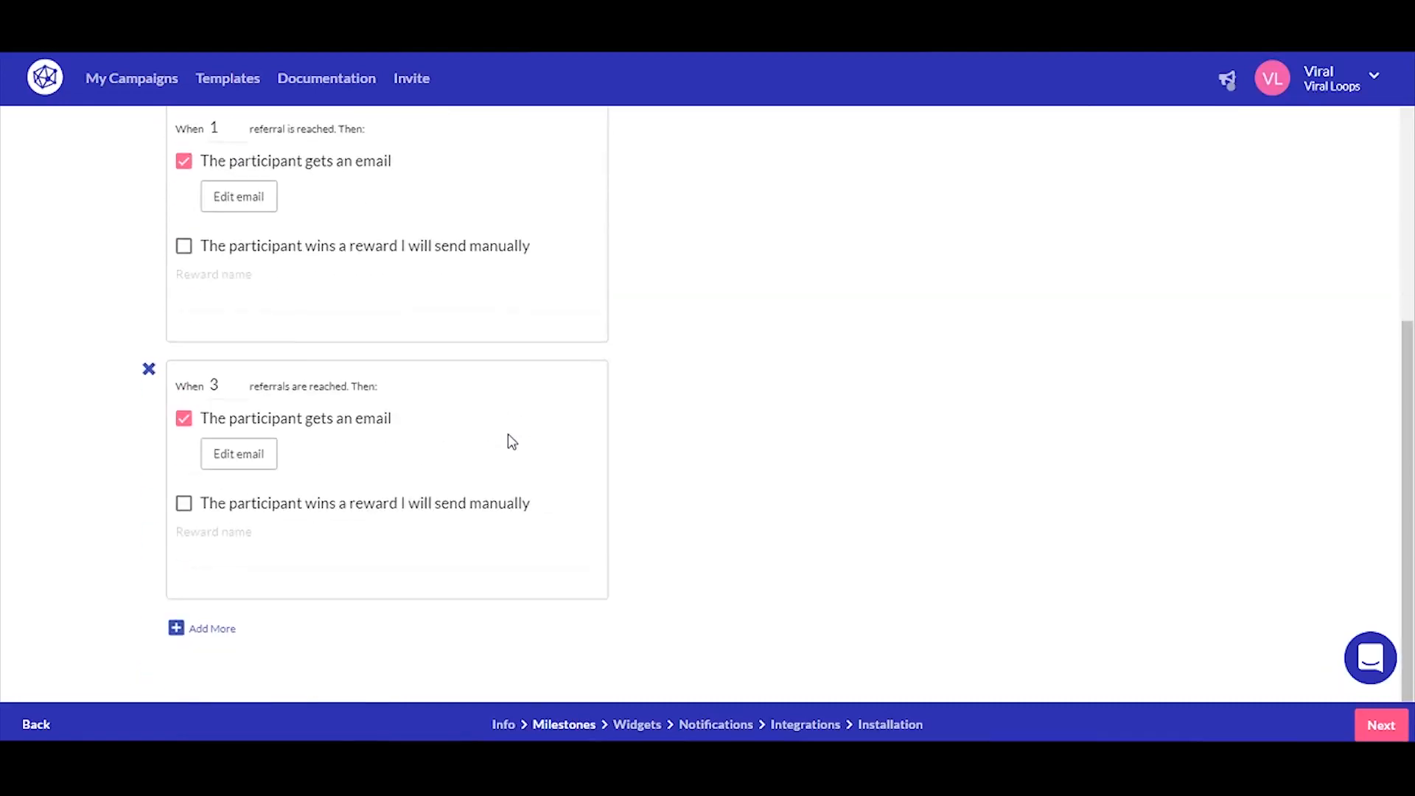
scroll(507, 433, up, 6)
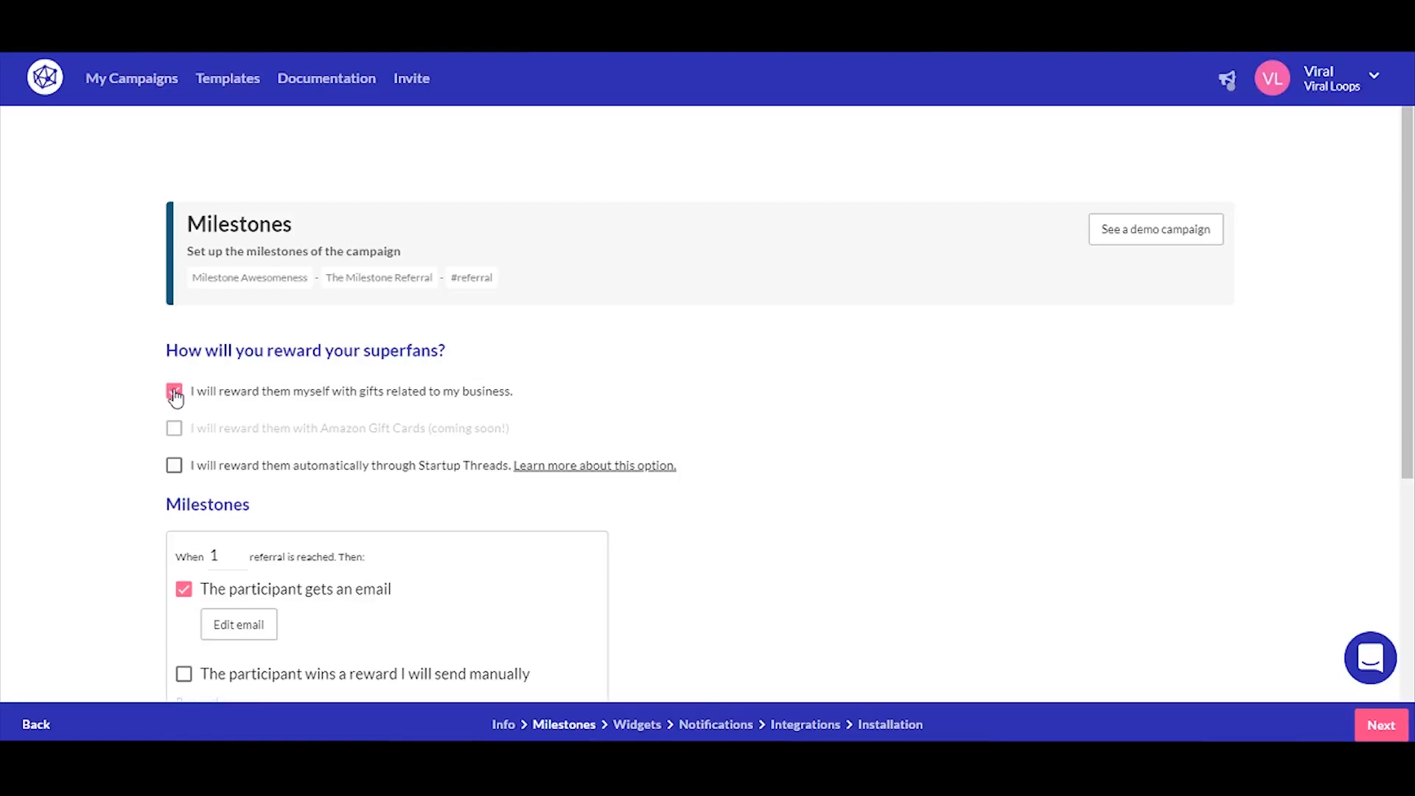
scroll(545, 457, down, 4)
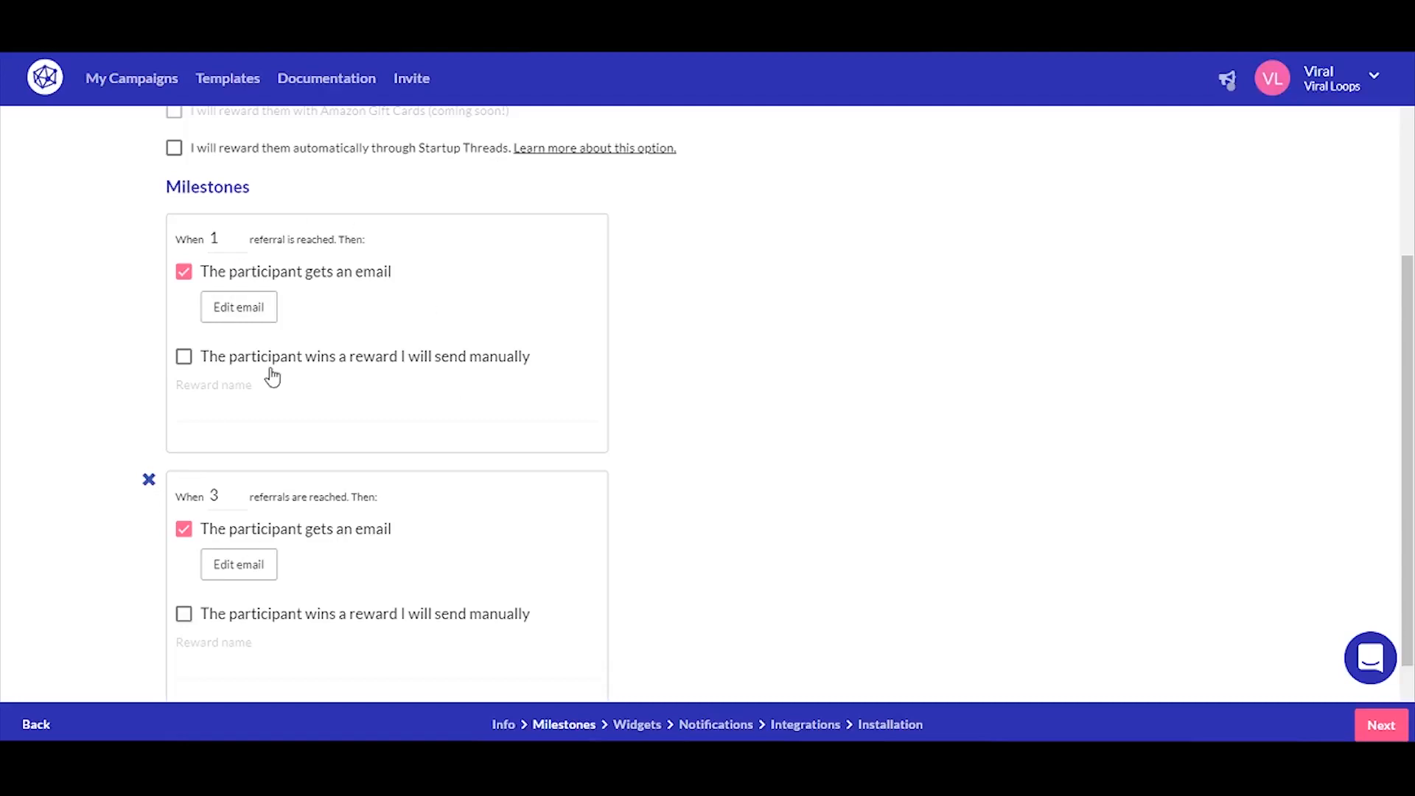
scroll(412, 295, down, 2)
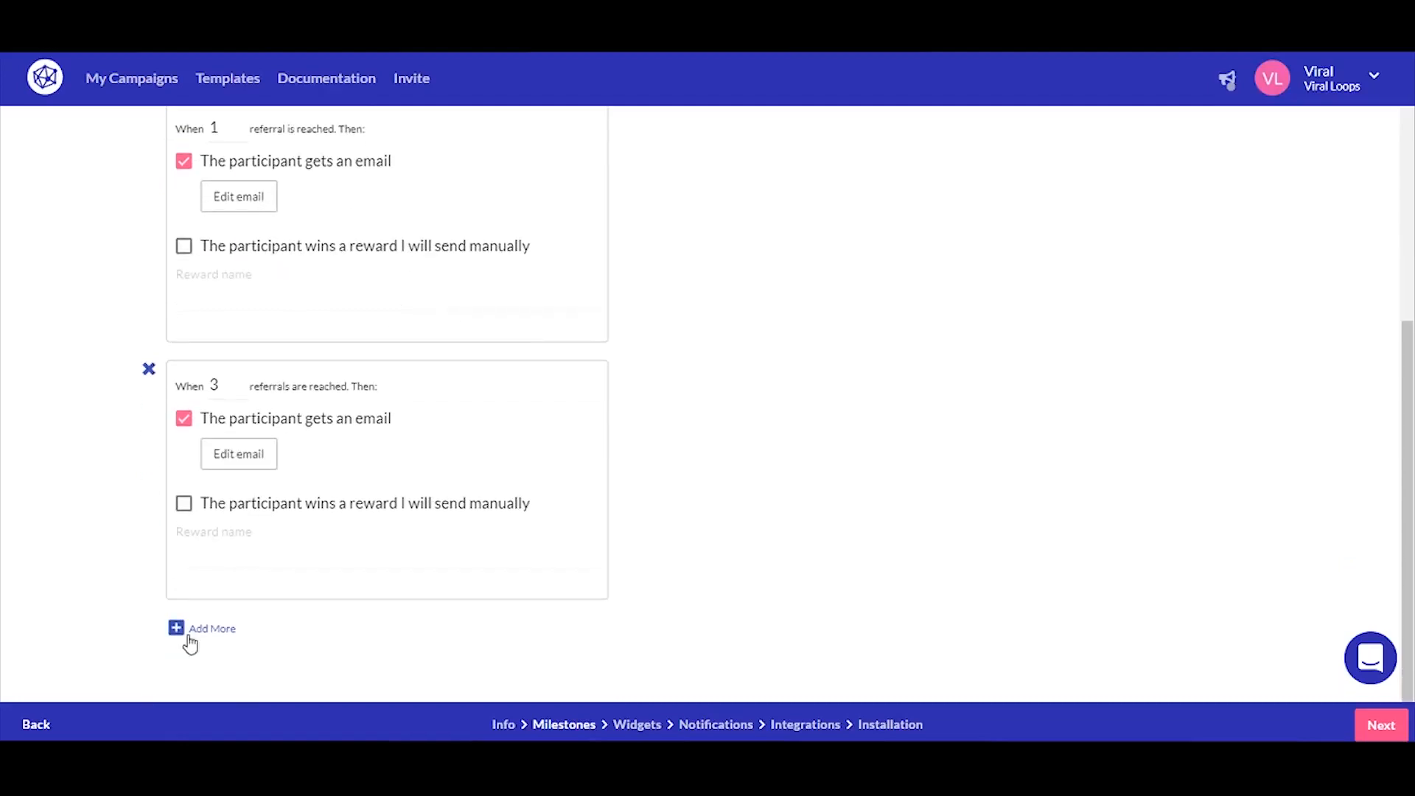
click(211, 632)
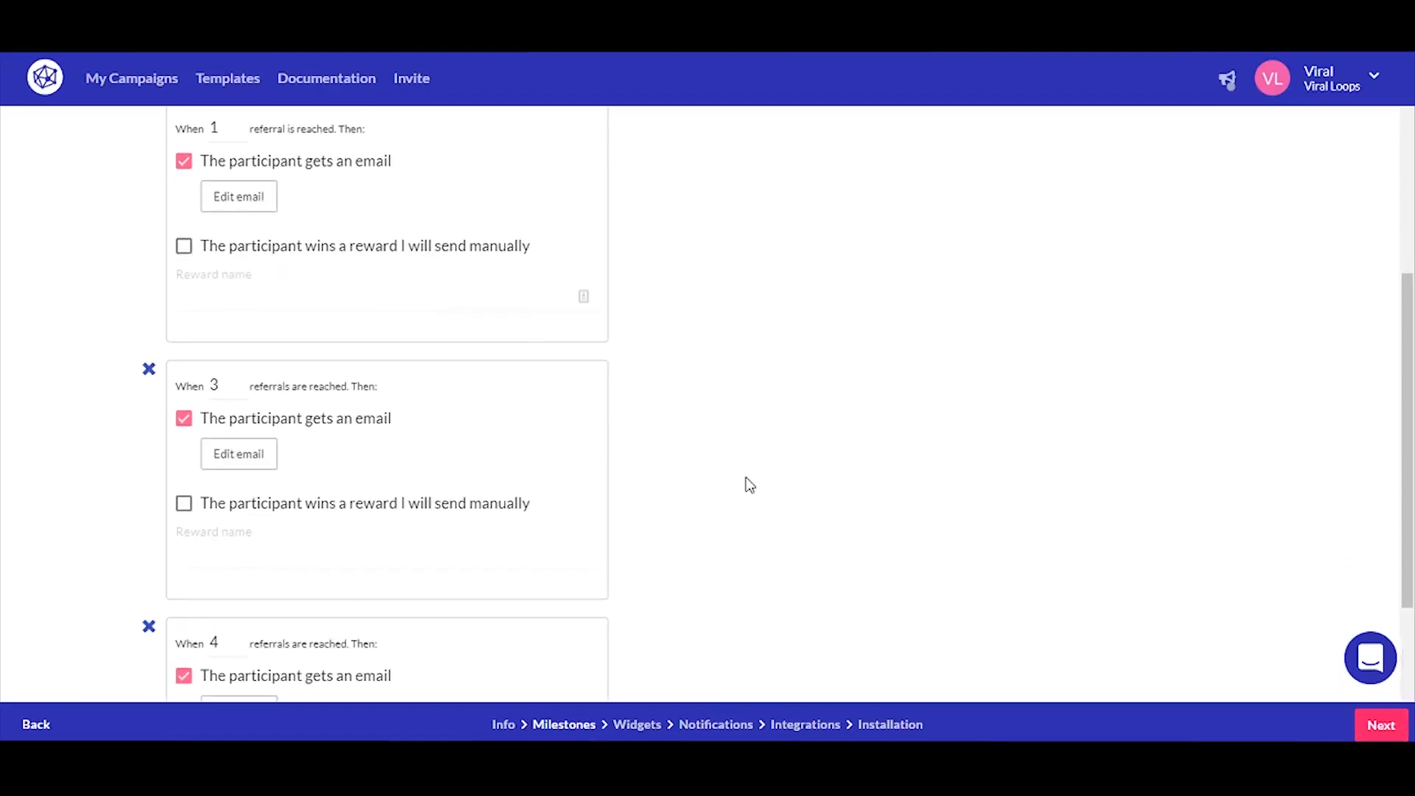
scroll(663, 574, down, 4)
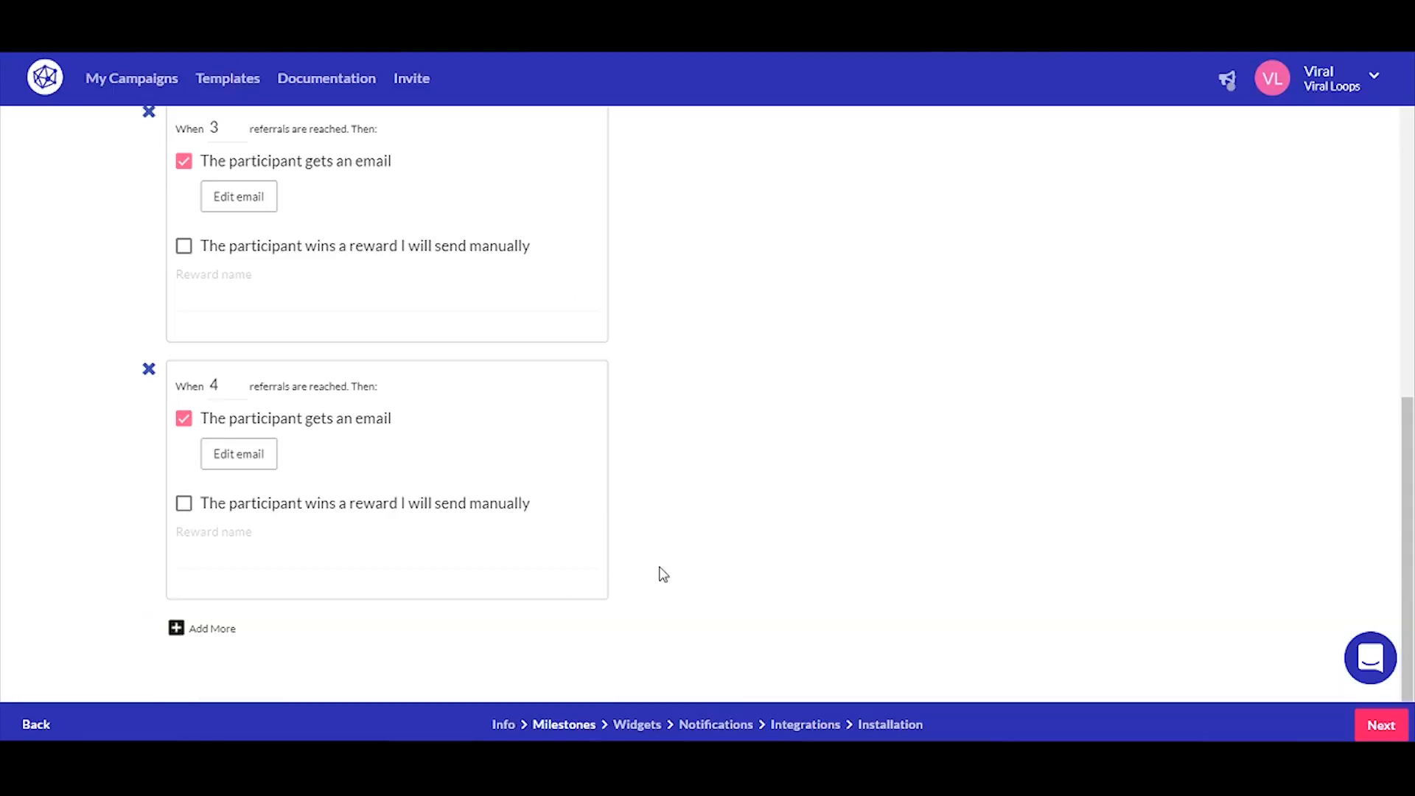
- Open the participant email of the 1-referral milestone for editing
scroll(663, 574, up, 7)
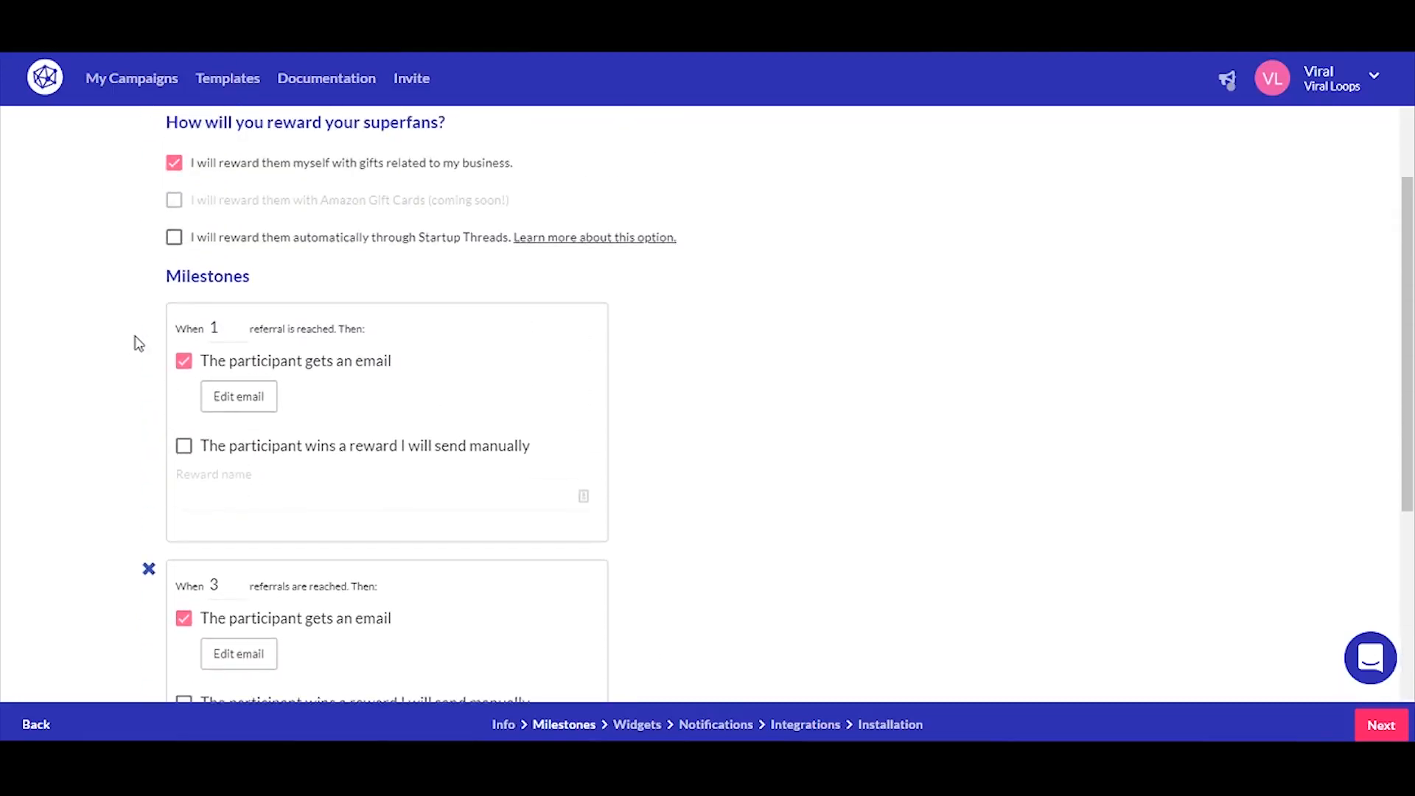
click(227, 329)
click(239, 398)
click(243, 406)
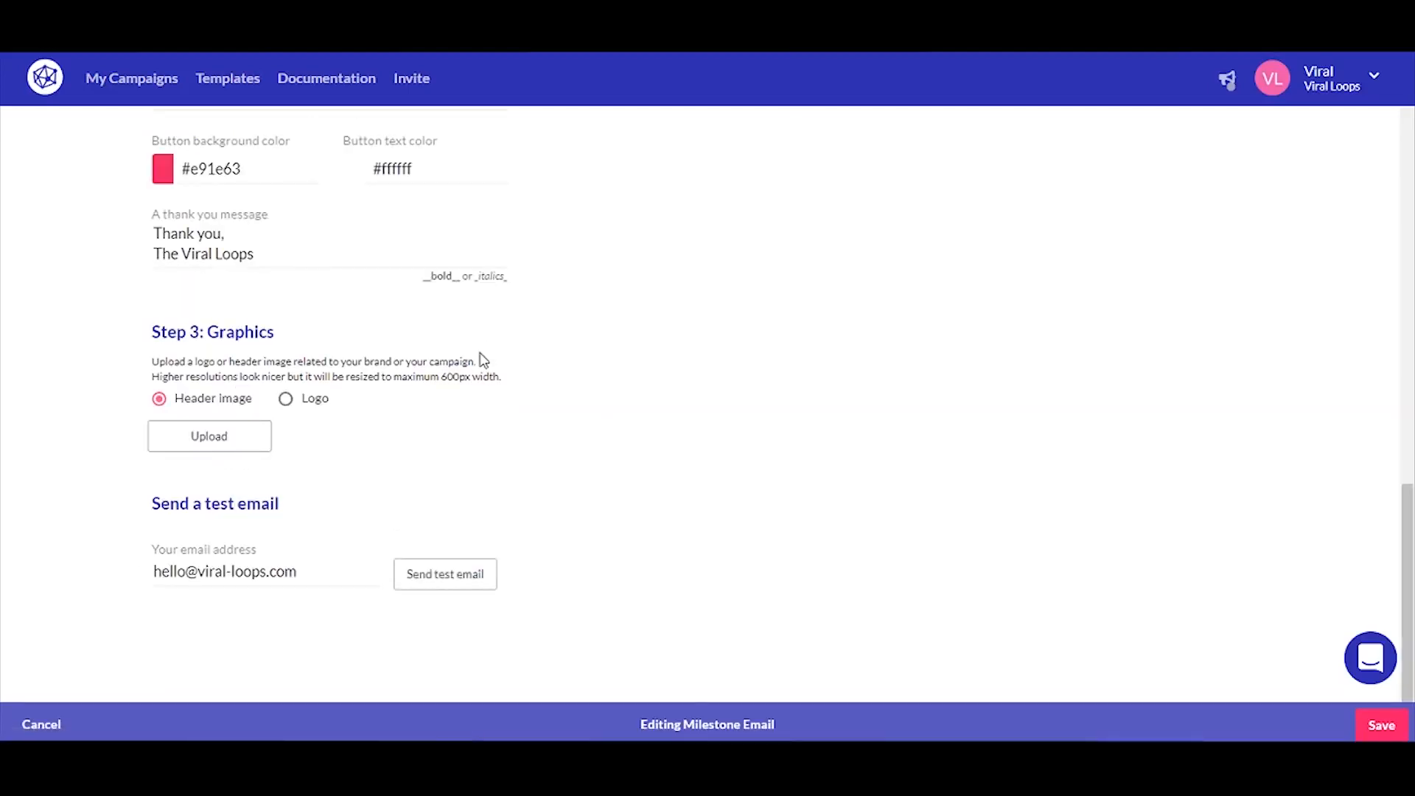
- Review the milestone email's sender details, subject, merge tags and main content alongside its preview
scroll(587, 276, up, 15)
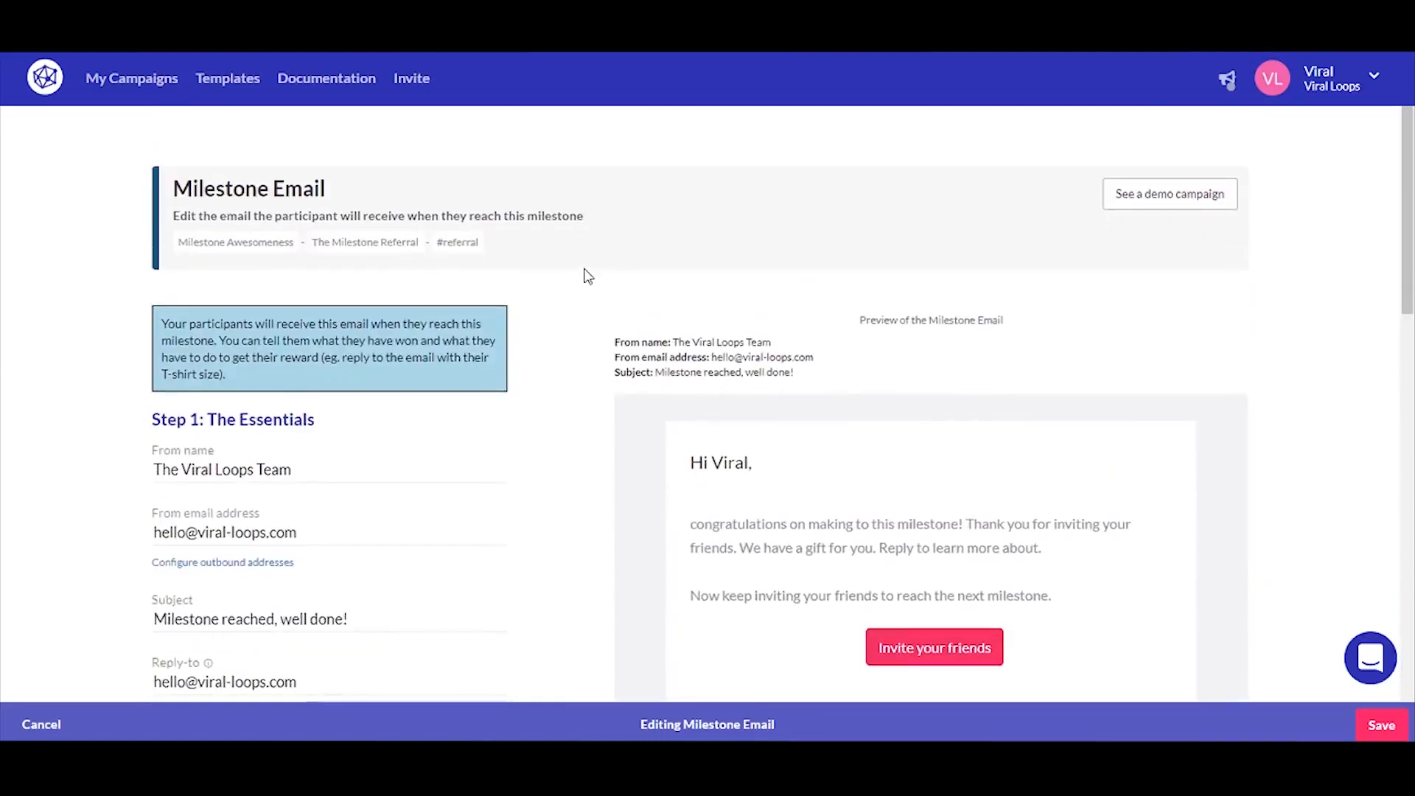
scroll(985, 434, down, 2)
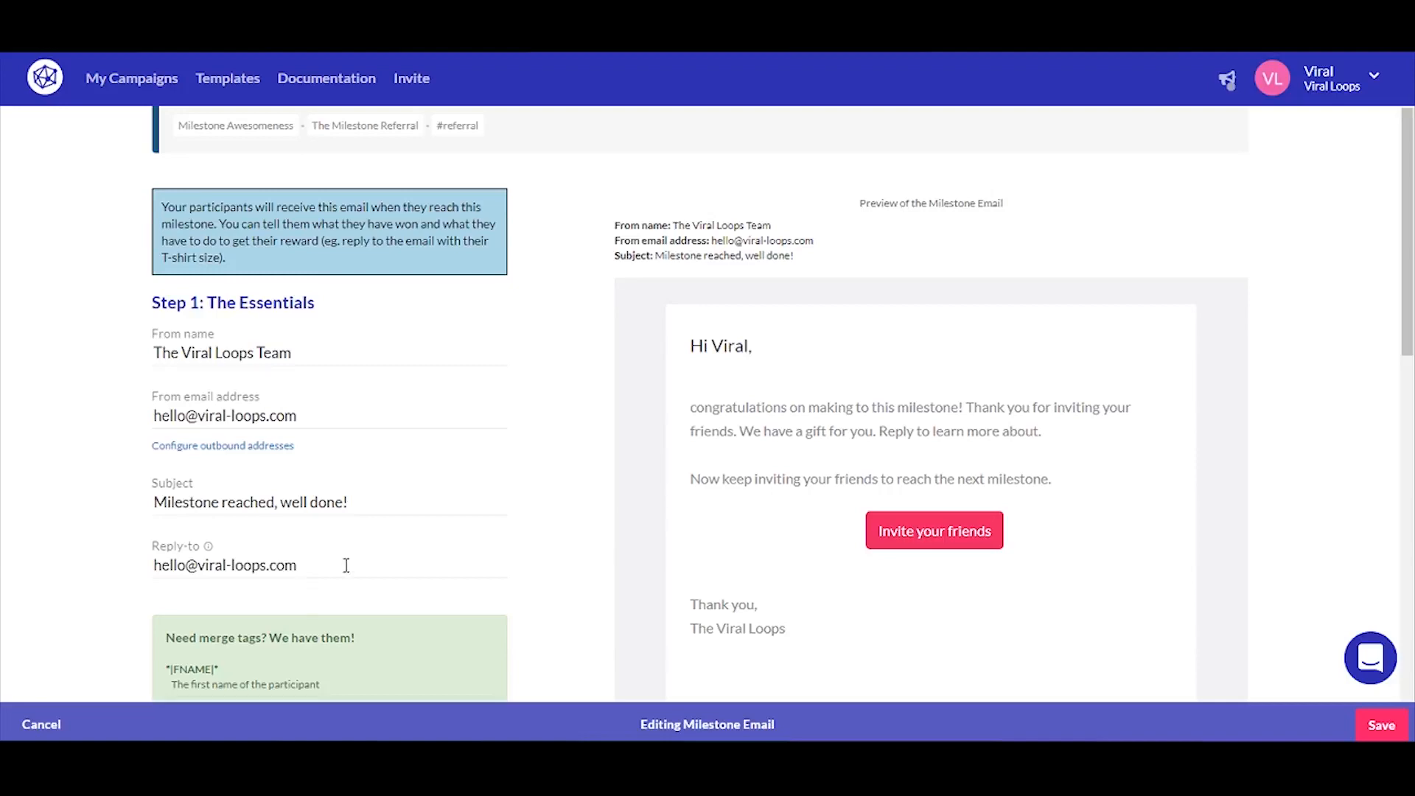
scroll(346, 564, down, 7)
scroll(343, 516, up, 2)
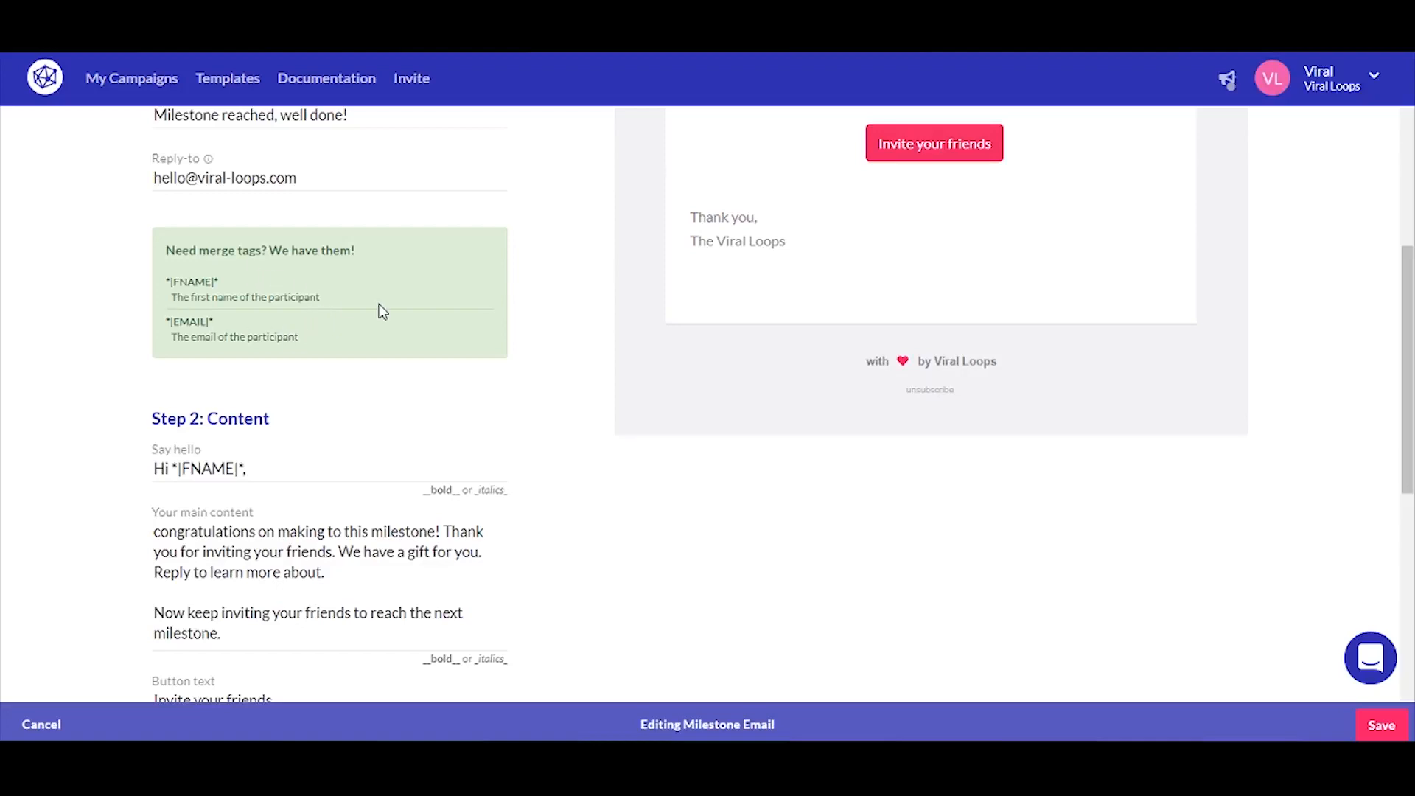
scroll(381, 311, down, 3)
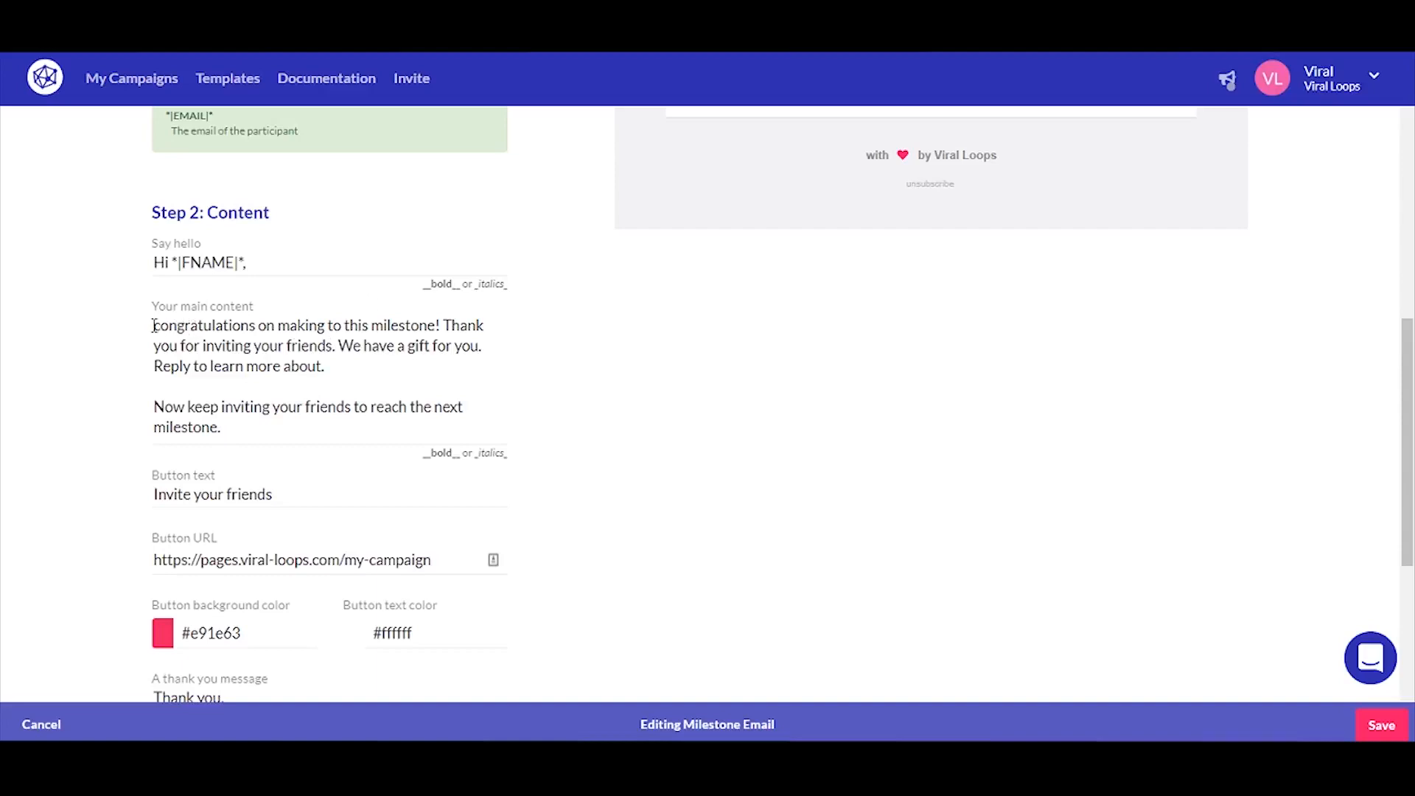
drag(154, 324, 366, 462)
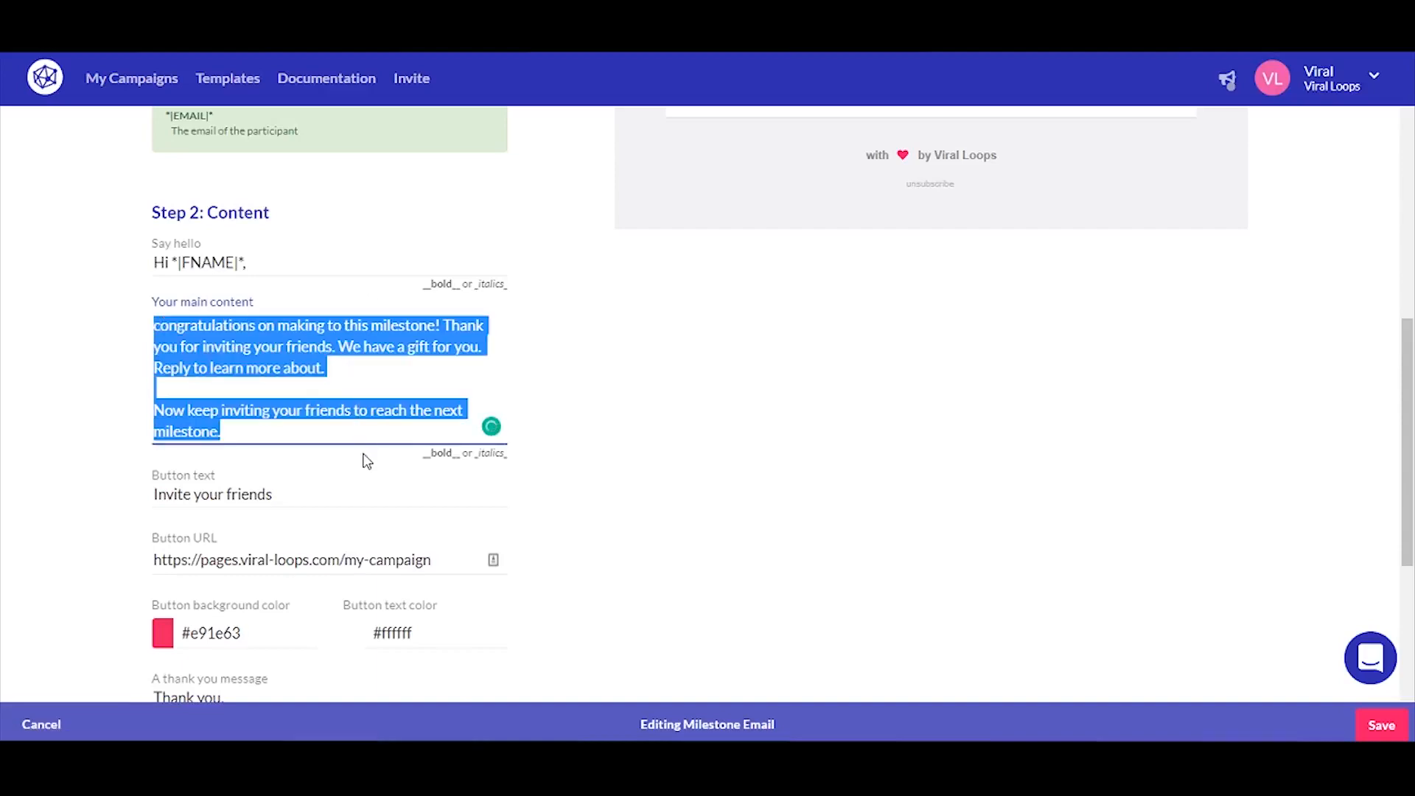
click(658, 419)
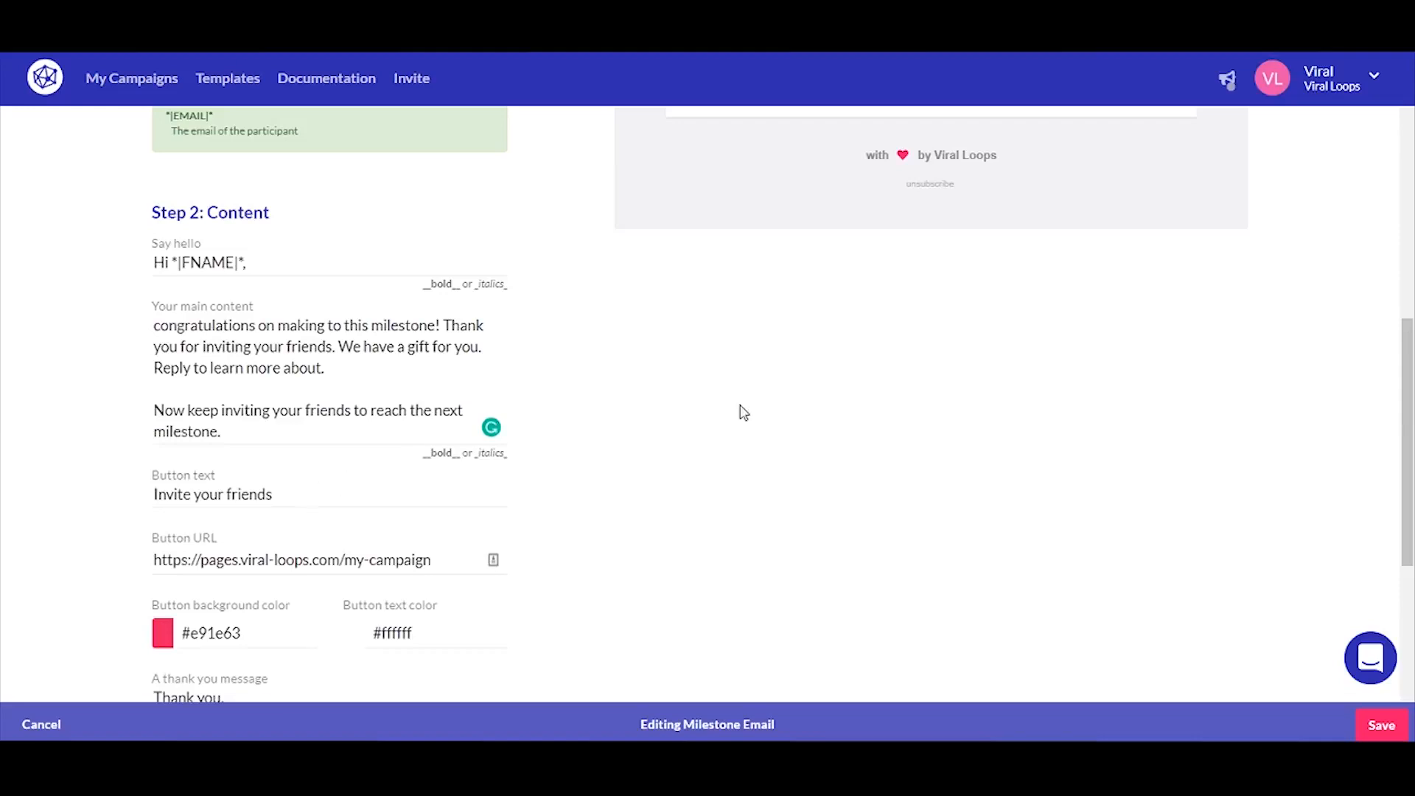
scroll(1013, 395, up, 5)
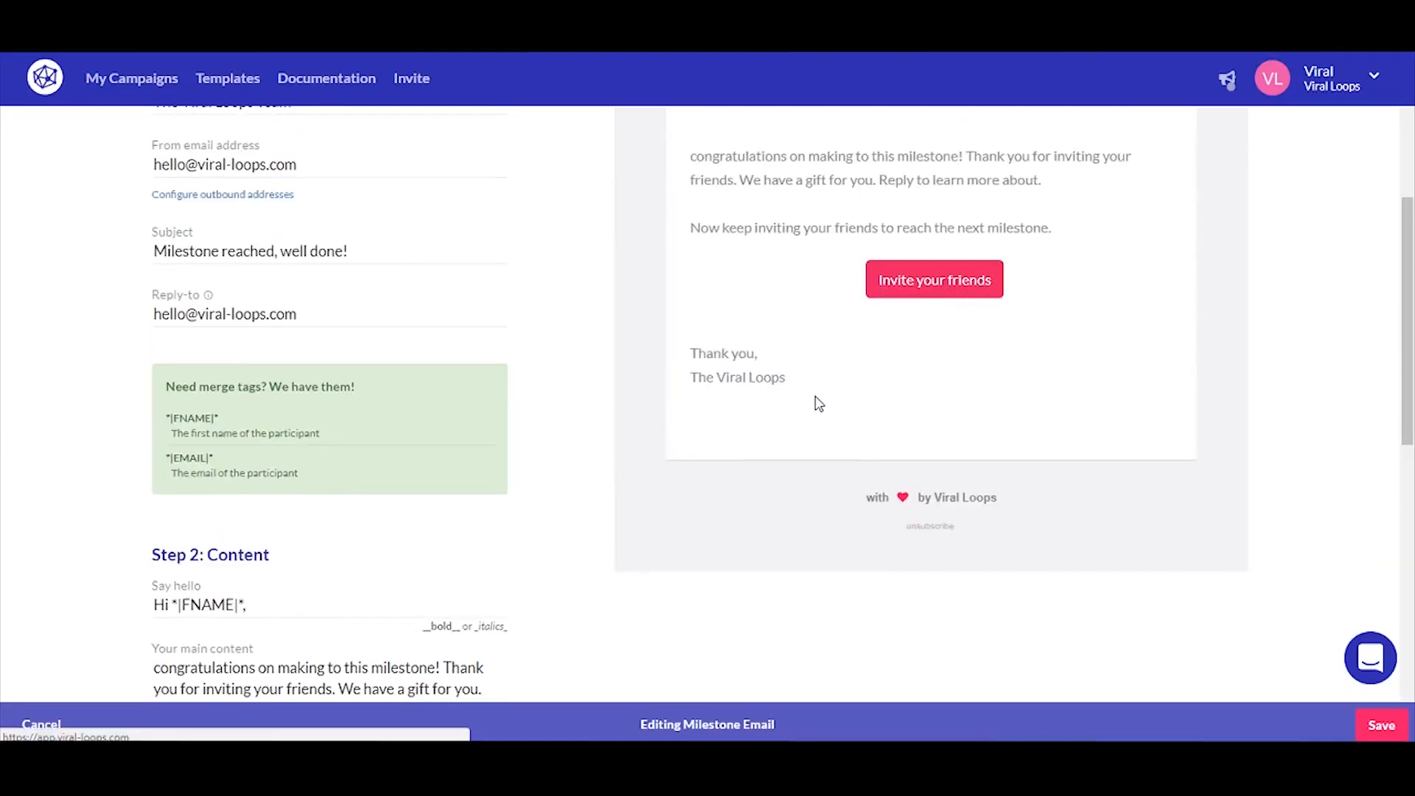
- Change the background color of the email's invite button to blue #1ec4e9 and check it in the preview
scroll(814, 400, down, 5)
scroll(818, 404, down, 3)
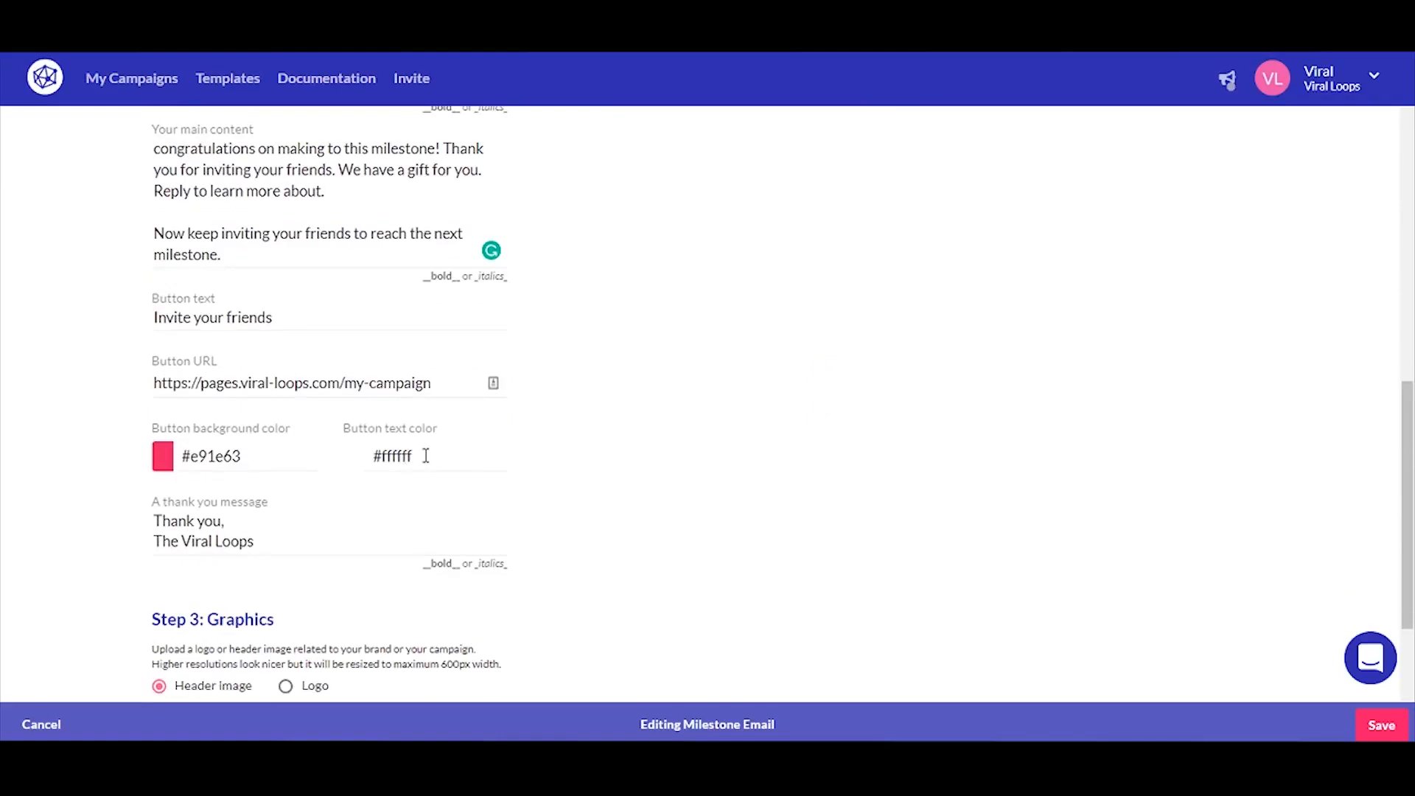
click(162, 463)
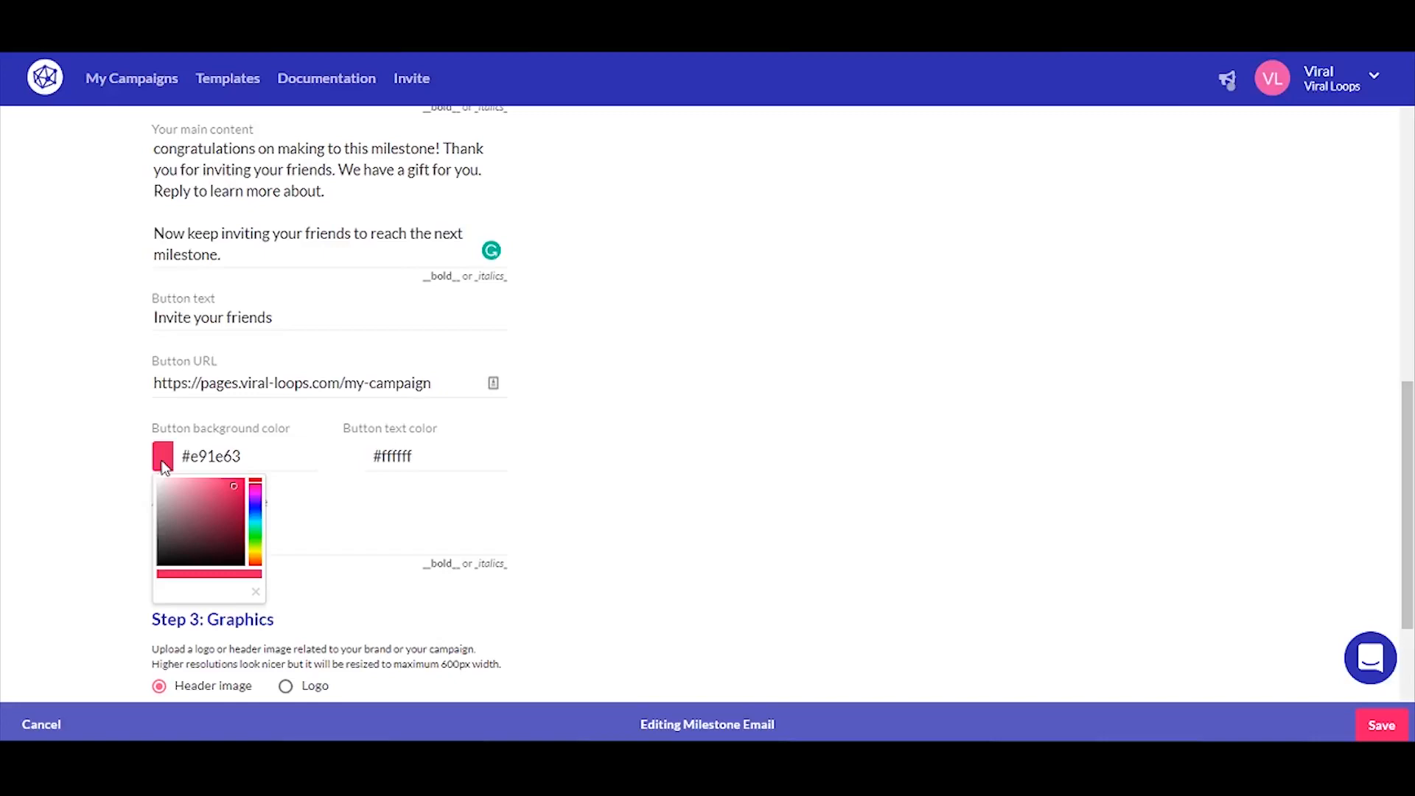
drag(254, 501, 255, 519)
click(354, 511)
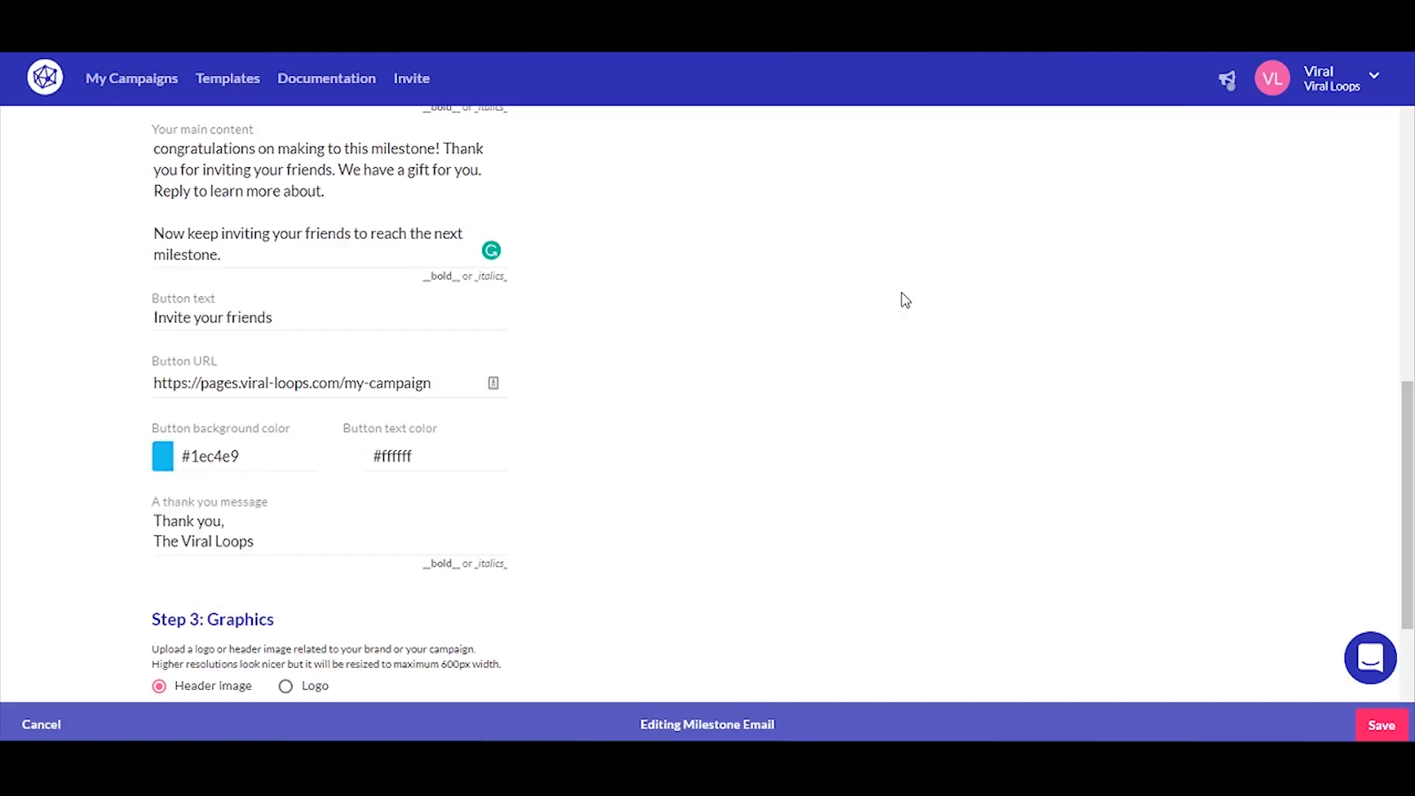
scroll(993, 285, up, 6)
scroll(996, 286, up, 2)
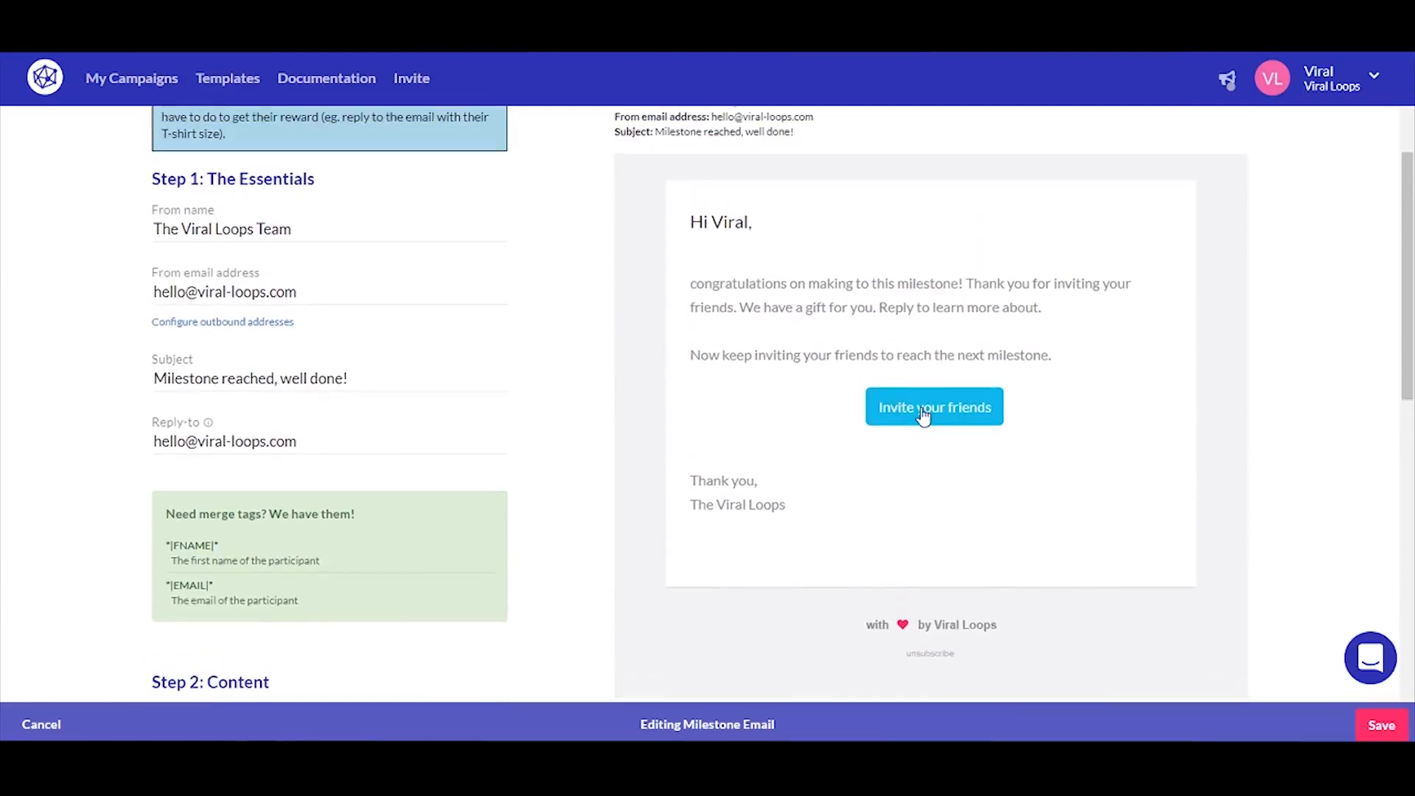
scroll(879, 465, down, 12)
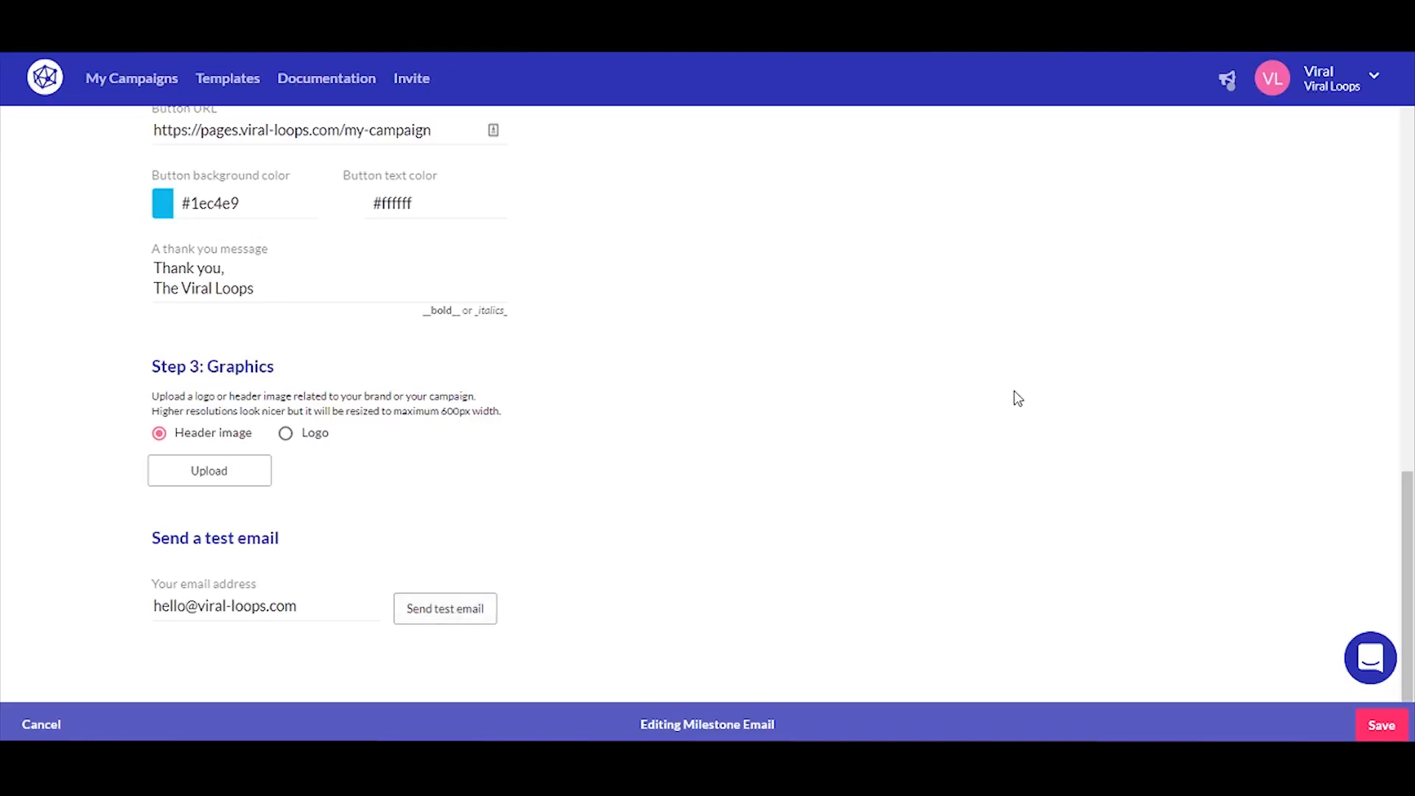
scroll(1017, 399, up, 5)
scroll(1018, 399, up, 5)
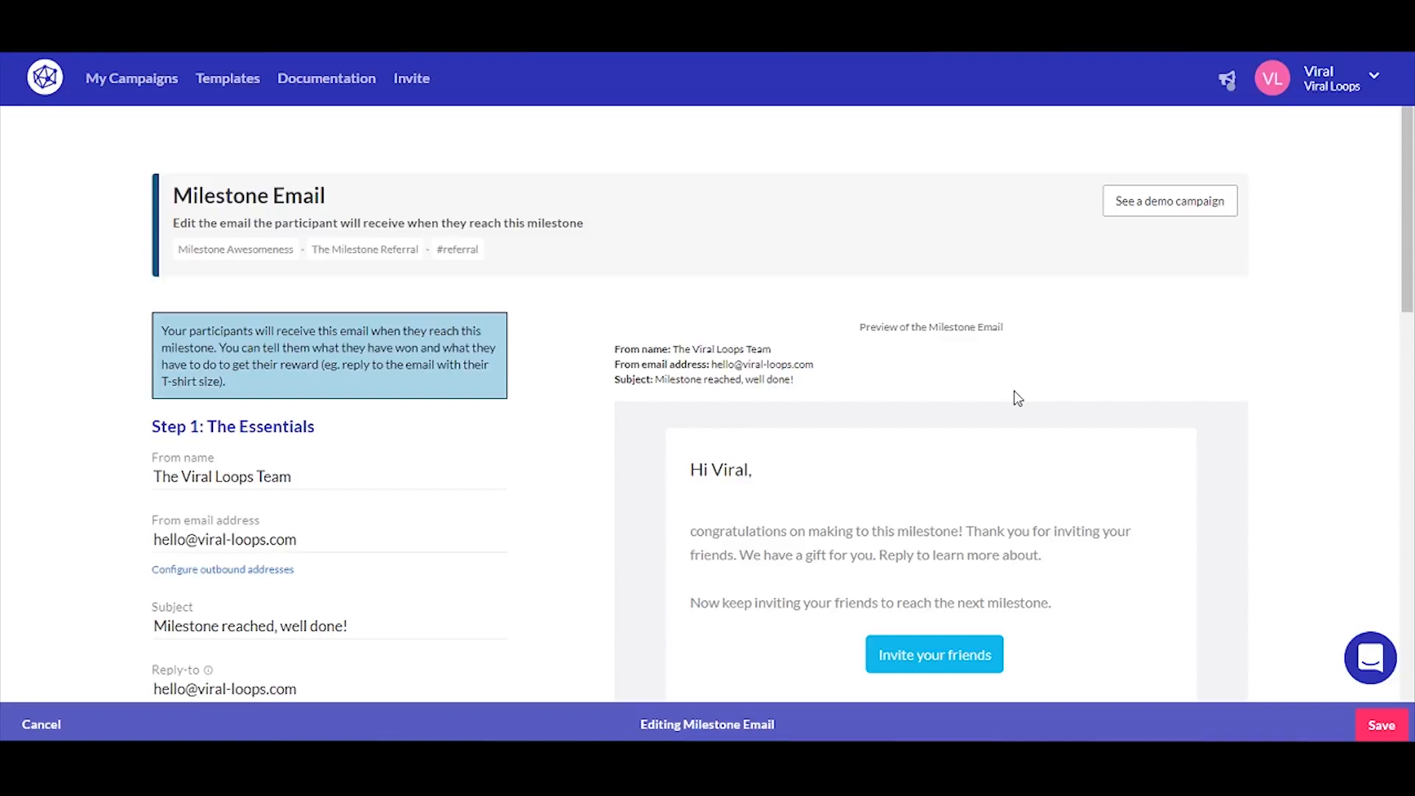
- Review the milestone email's preview, content and invite button URL, and save the email
scroll(1018, 399, down, 5)
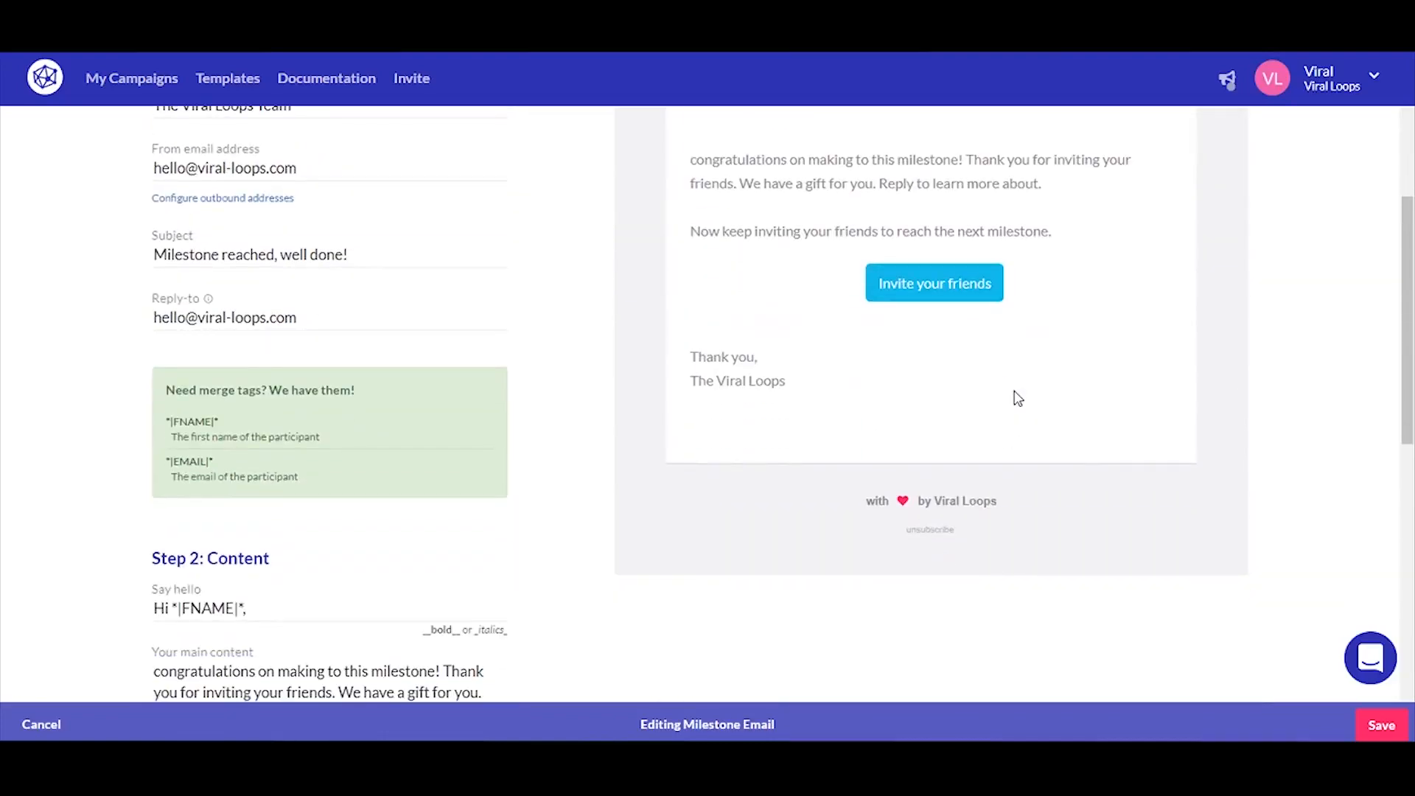
scroll(1017, 398, up, 5)
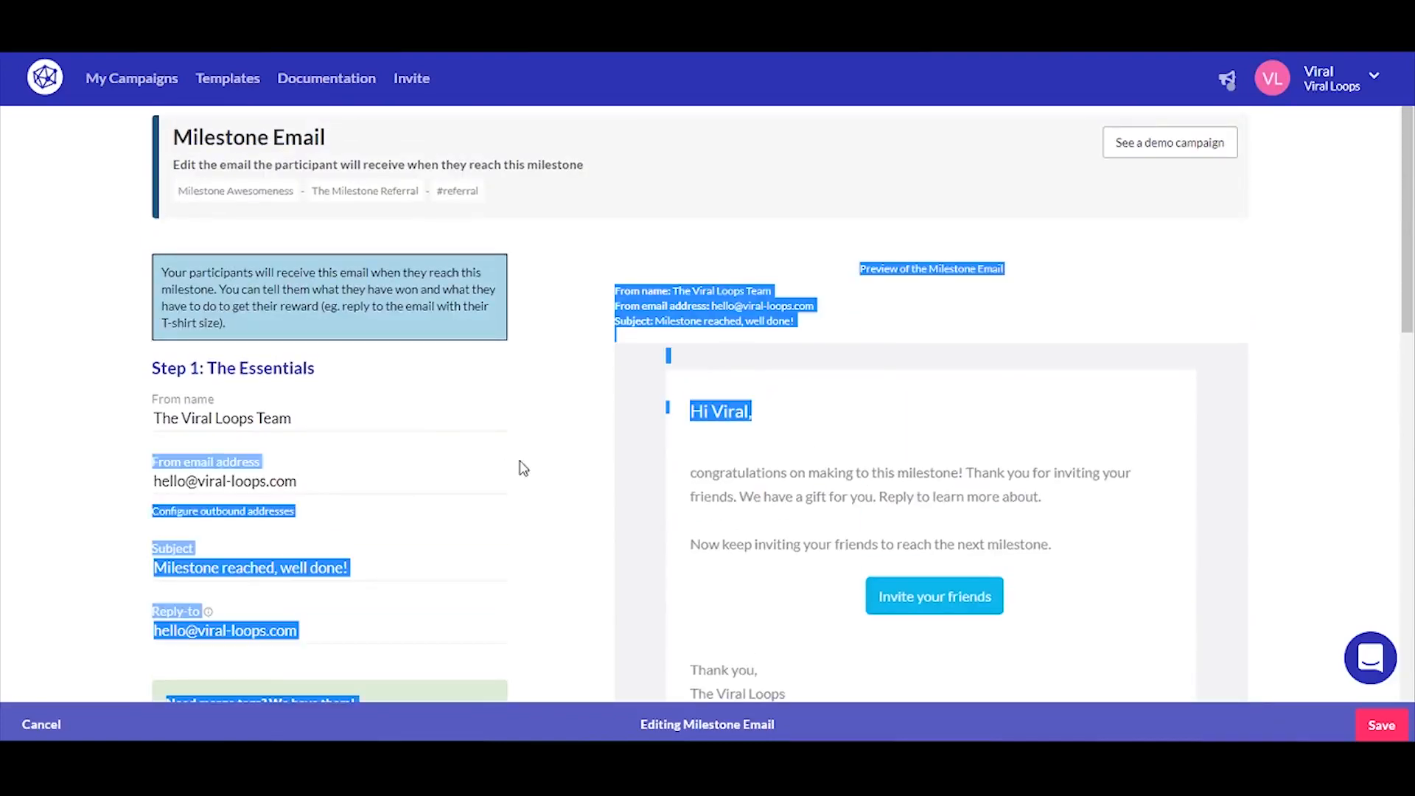
scroll(608, 498, down, 7)
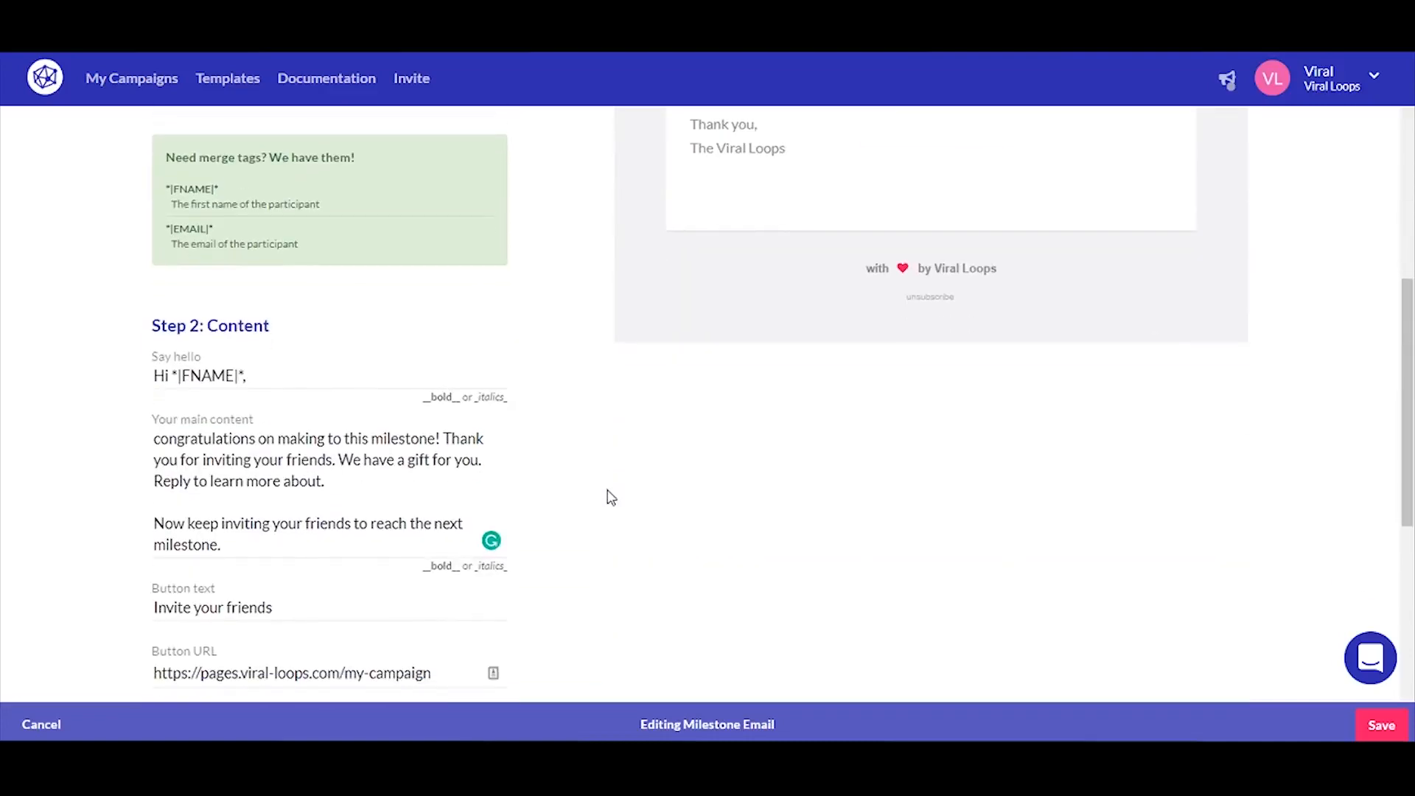
scroll(610, 497, down, 4)
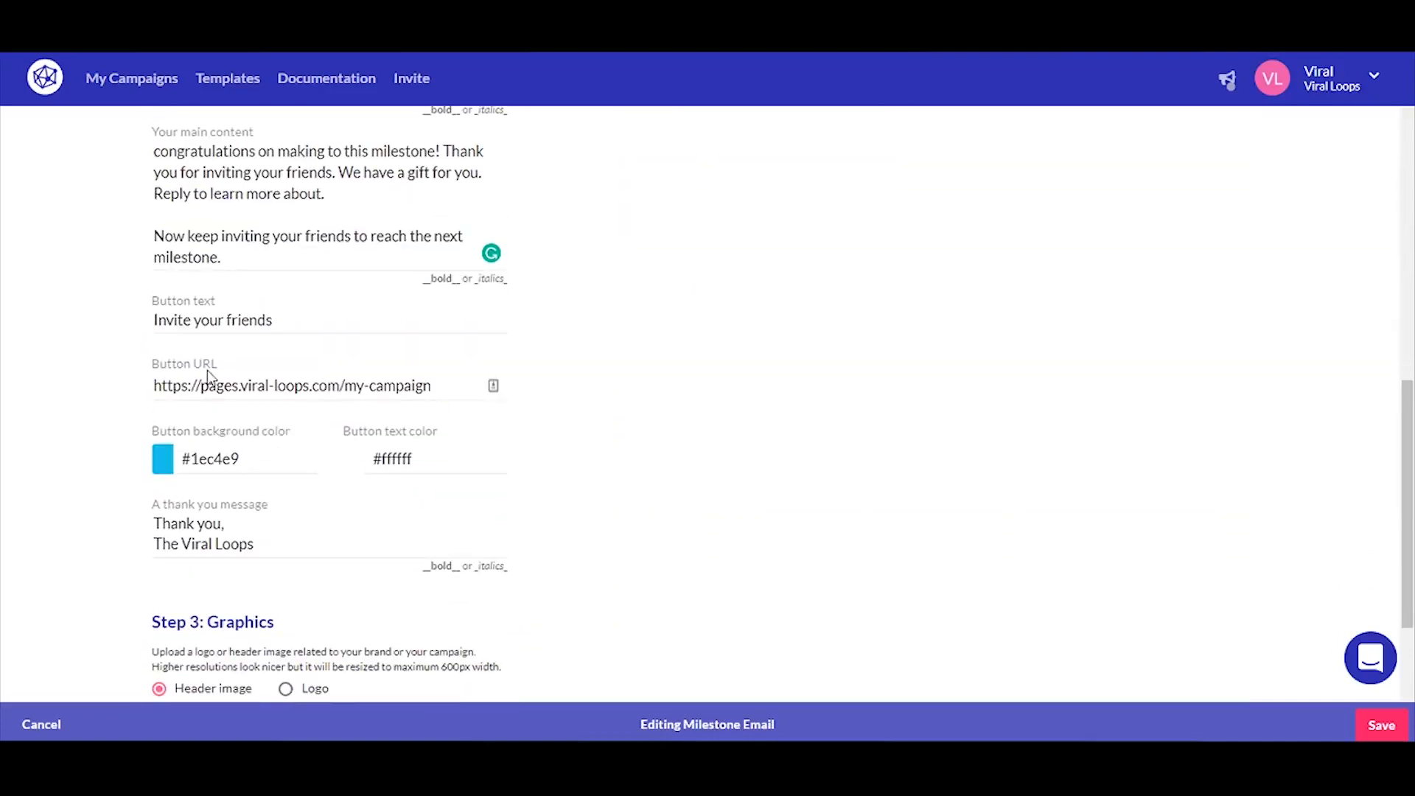
click(450, 385)
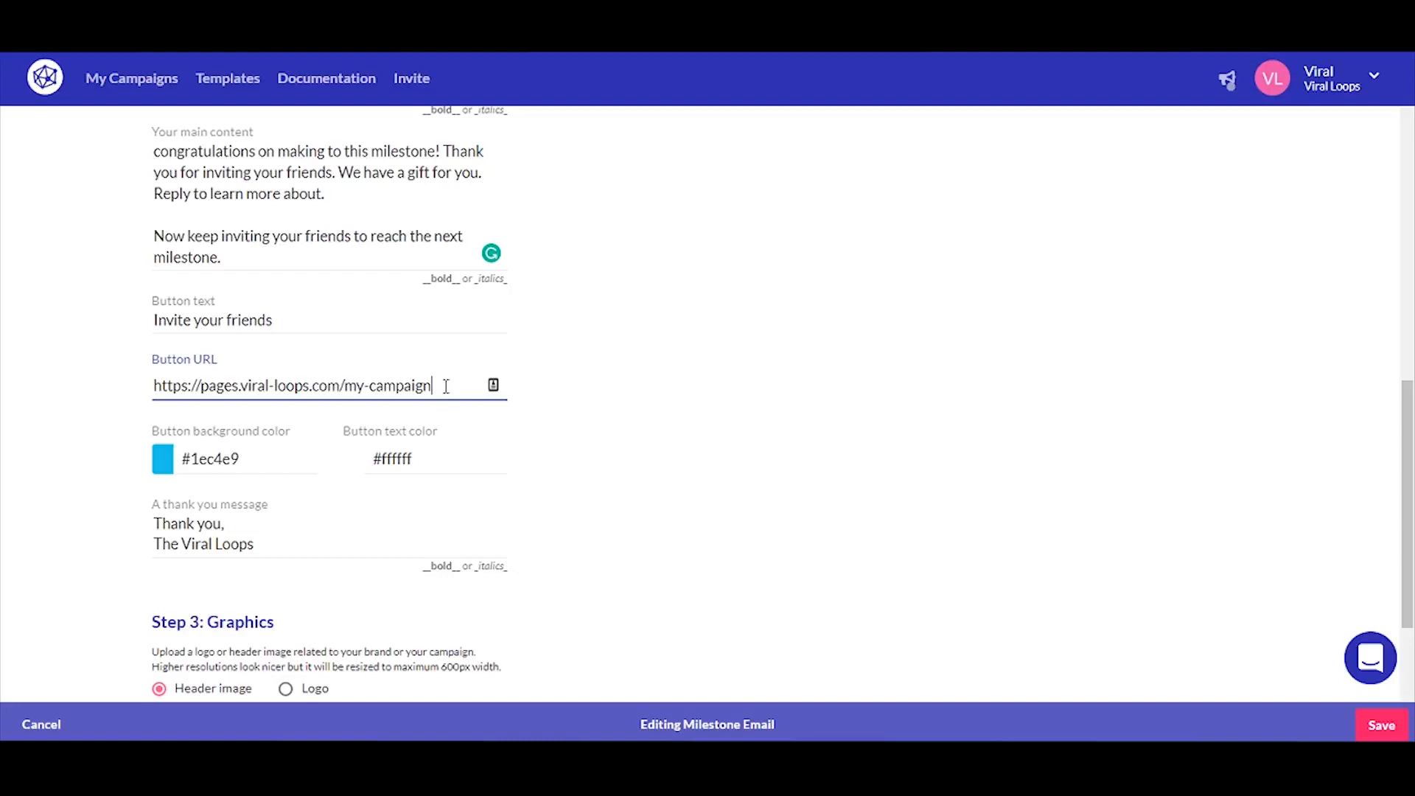
drag(445, 386, 156, 383)
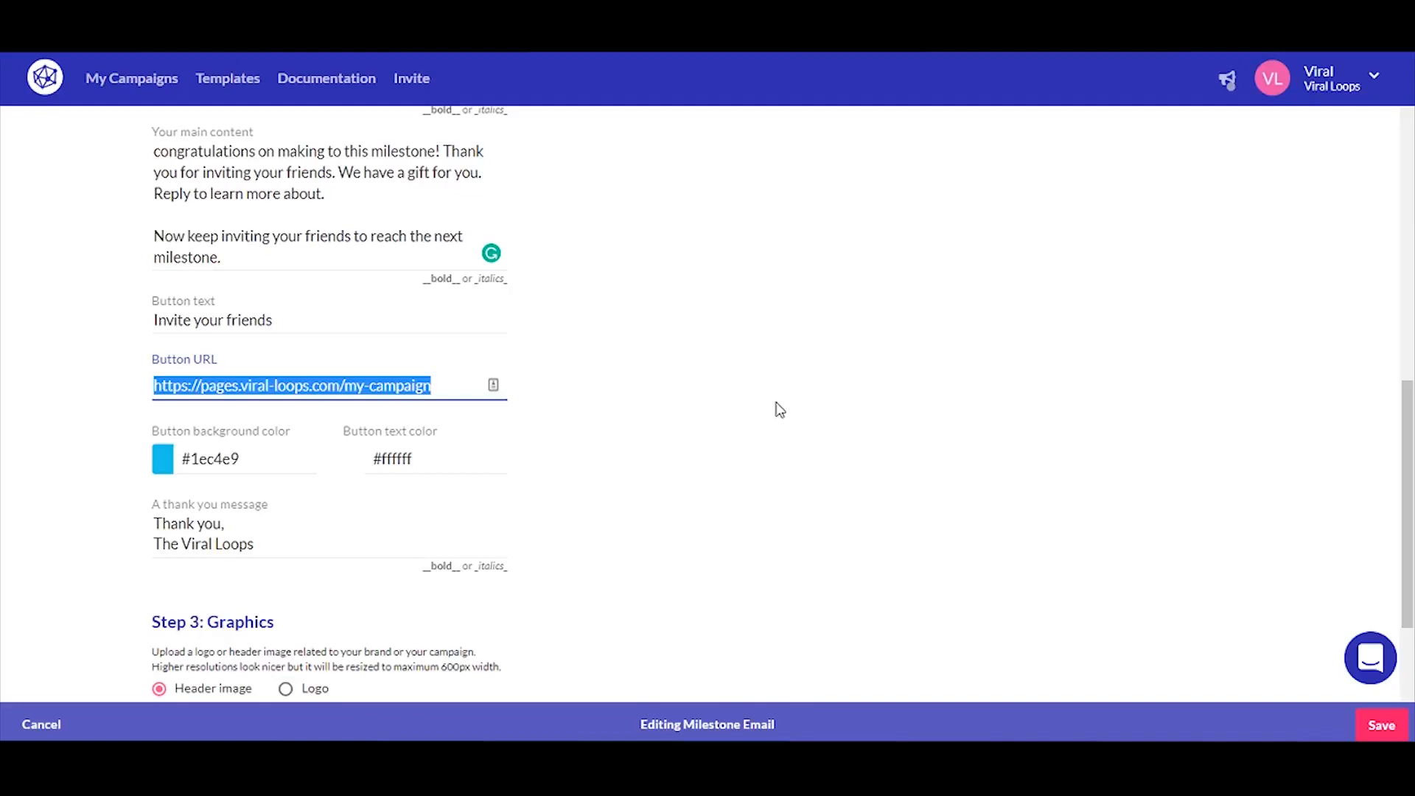
click(802, 407)
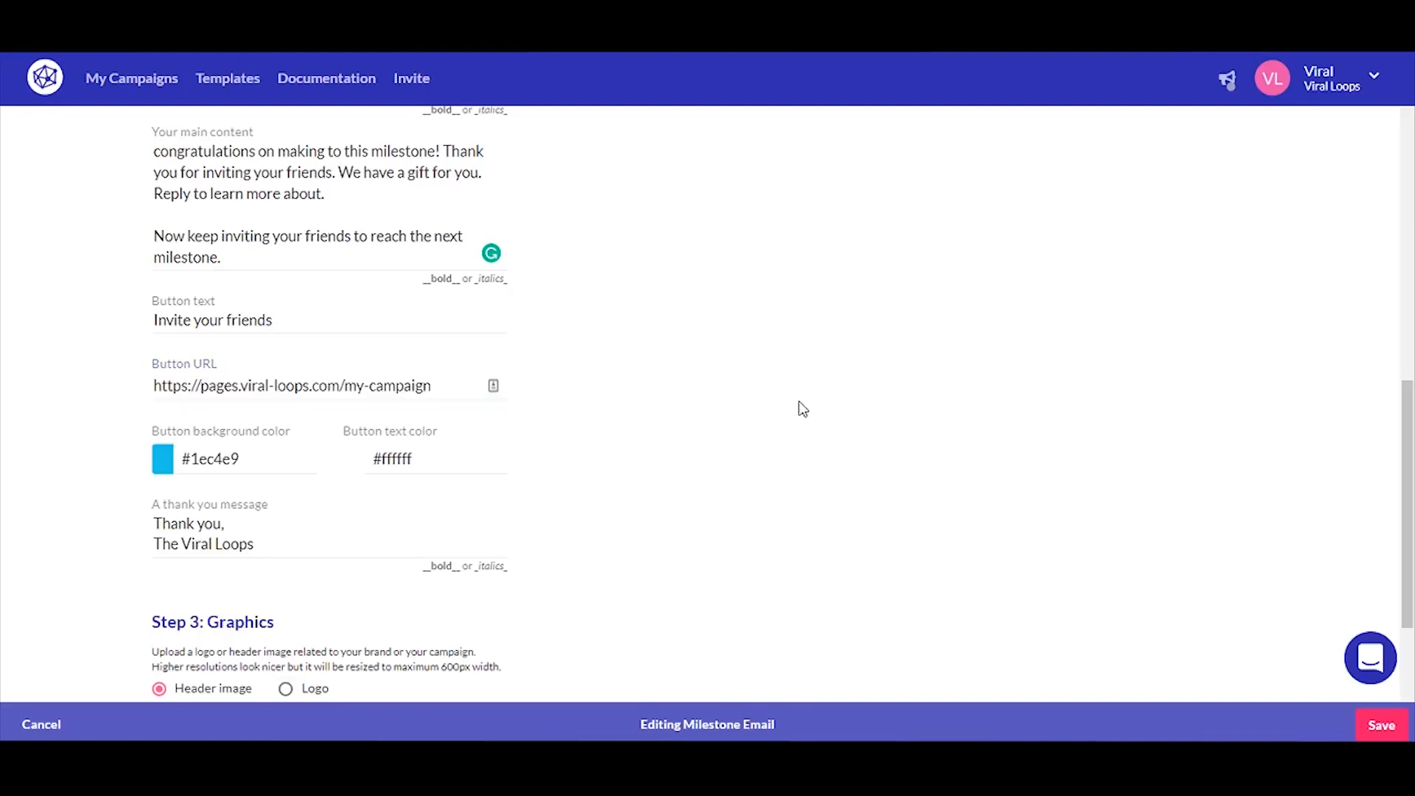
click(1395, 734)
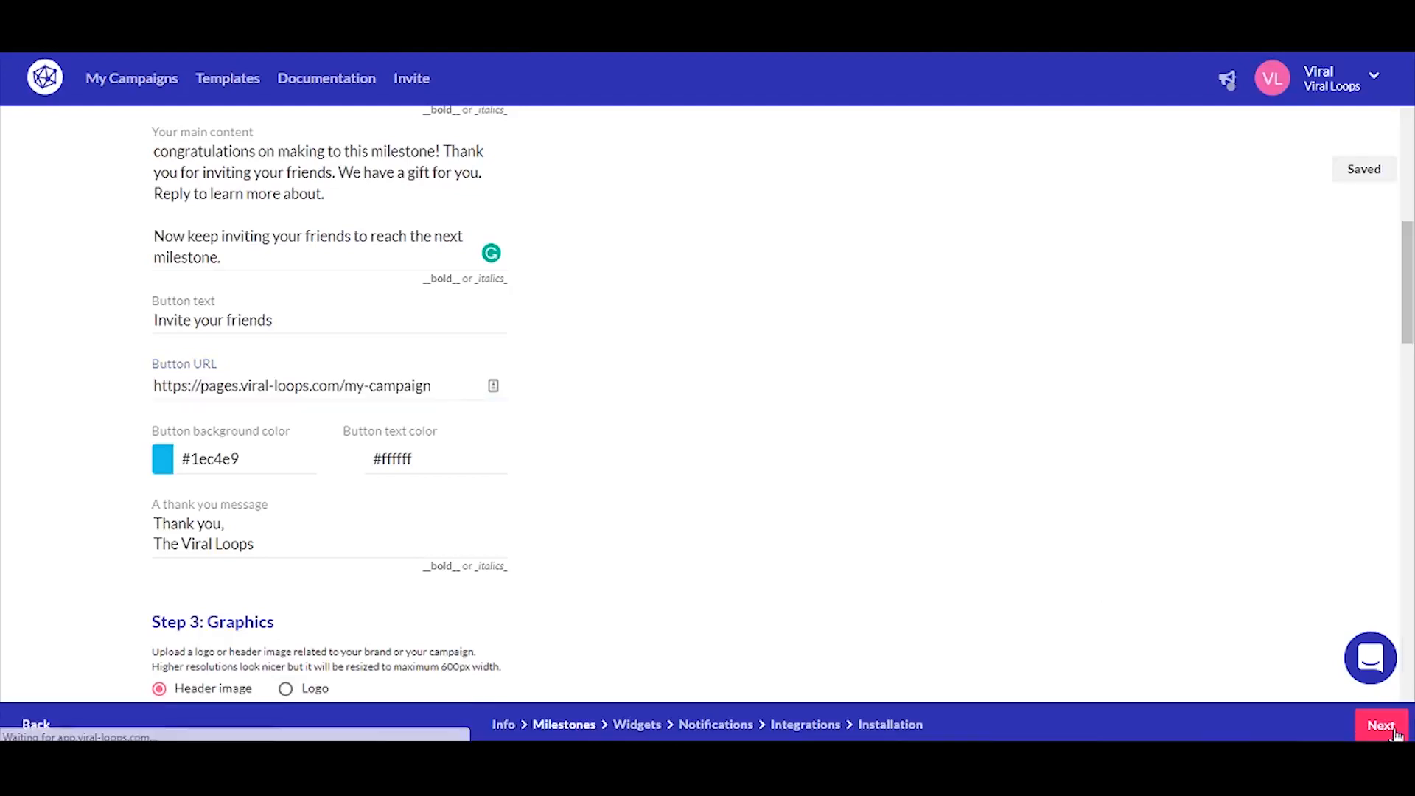
- Try switching the 1-referral milestone from the participant email to a manually sent reward, and restore the email option
scroll(792, 549, up, 5)
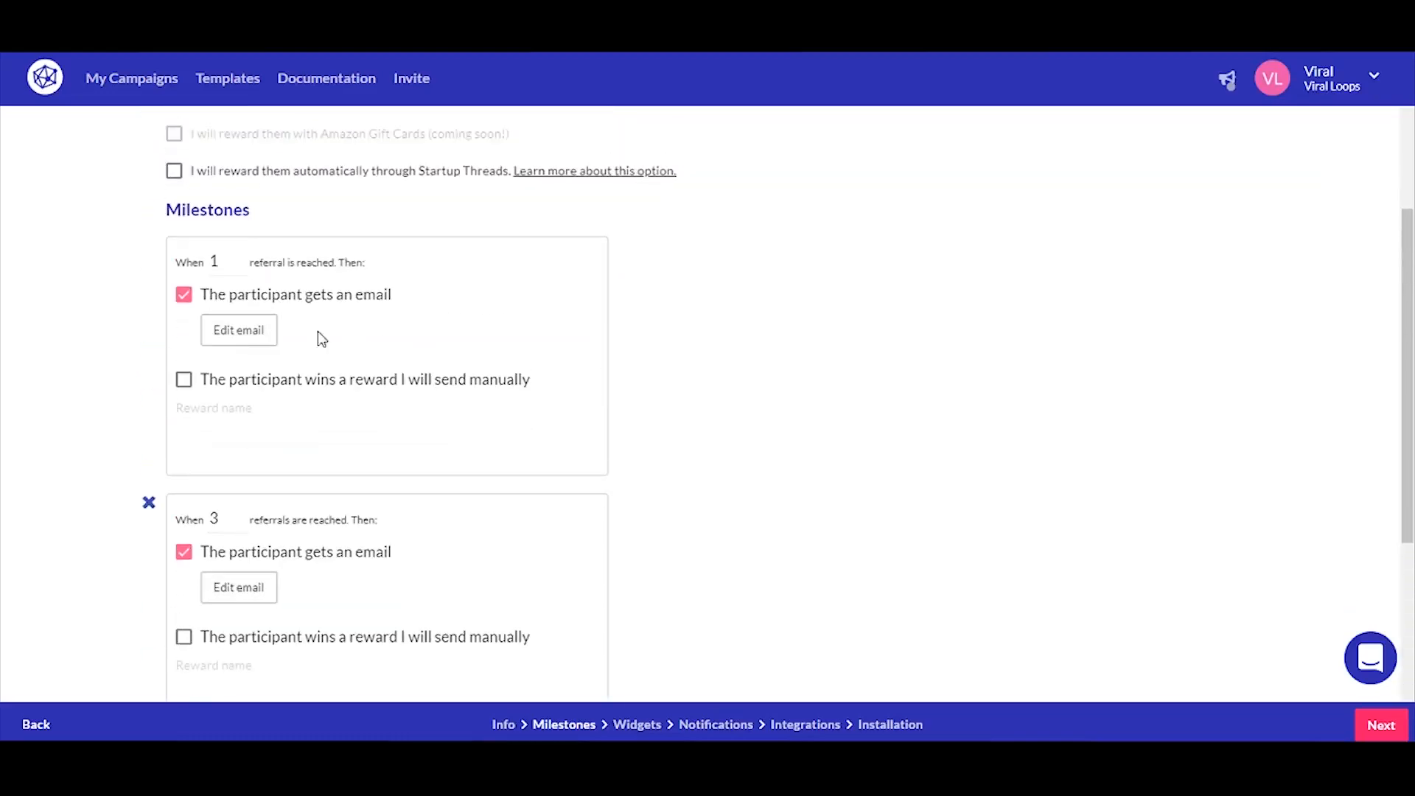
click(184, 380)
click(183, 296)
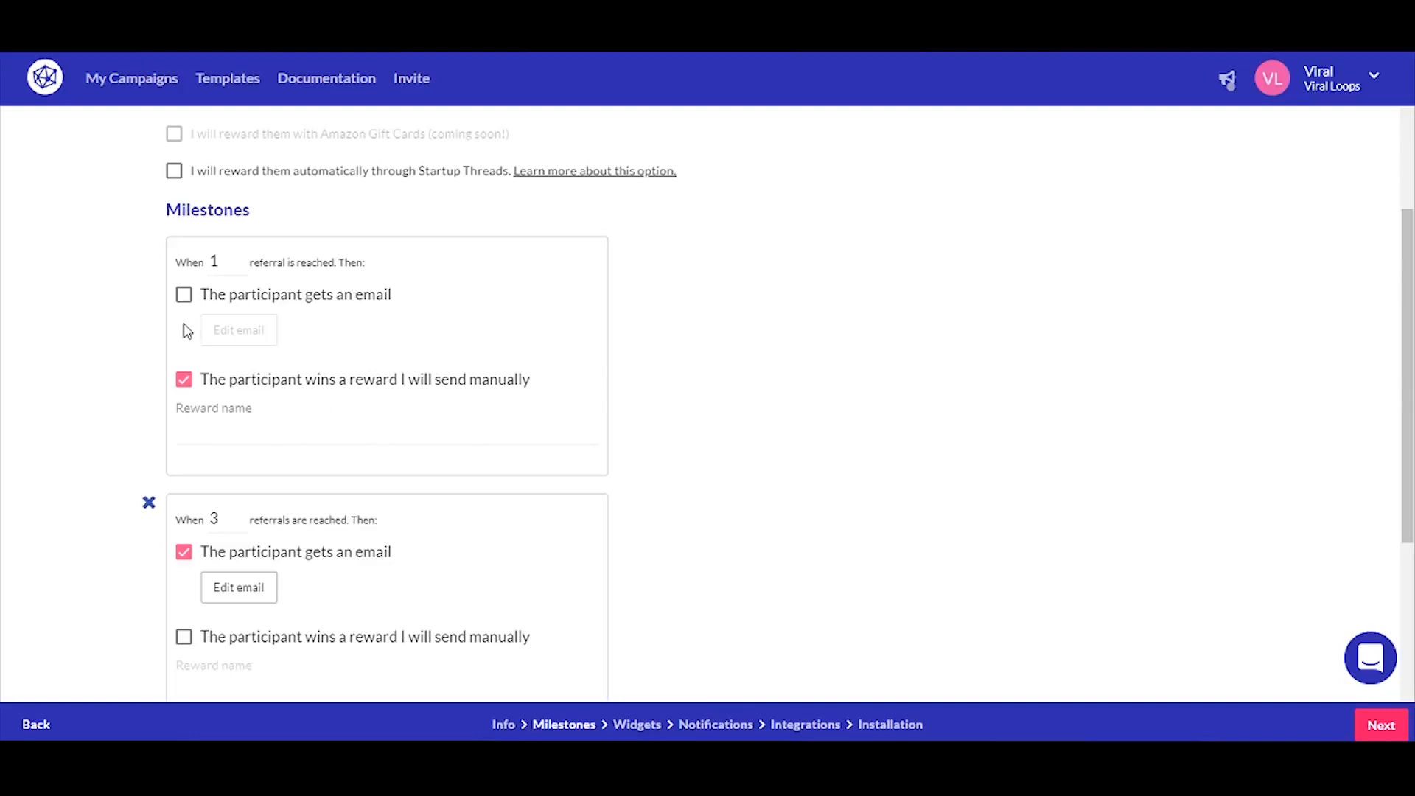
click(184, 297)
click(183, 379)
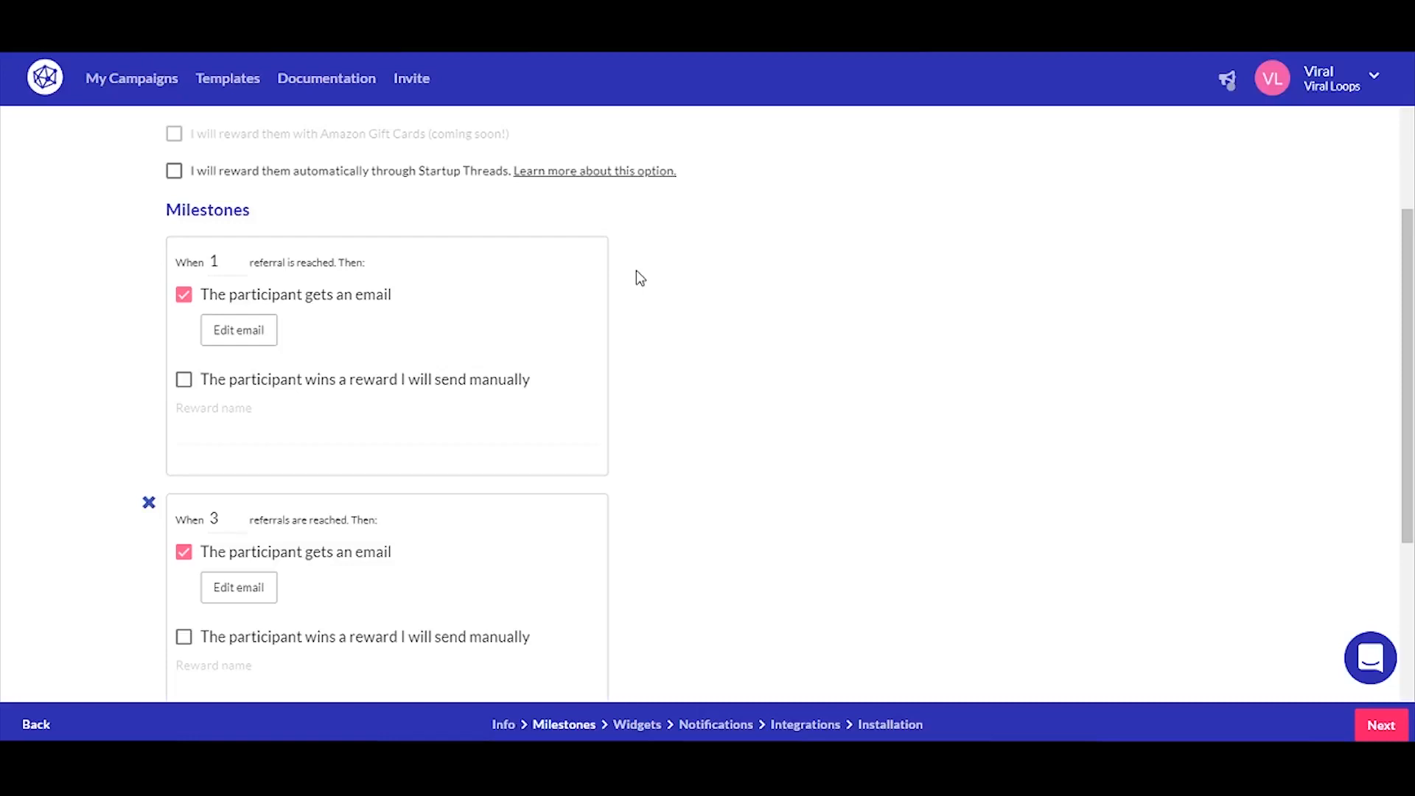
- Check the 3-referral and 4-referral milestones and continue to the campaign's widgets
scroll(637, 273, down, 3)
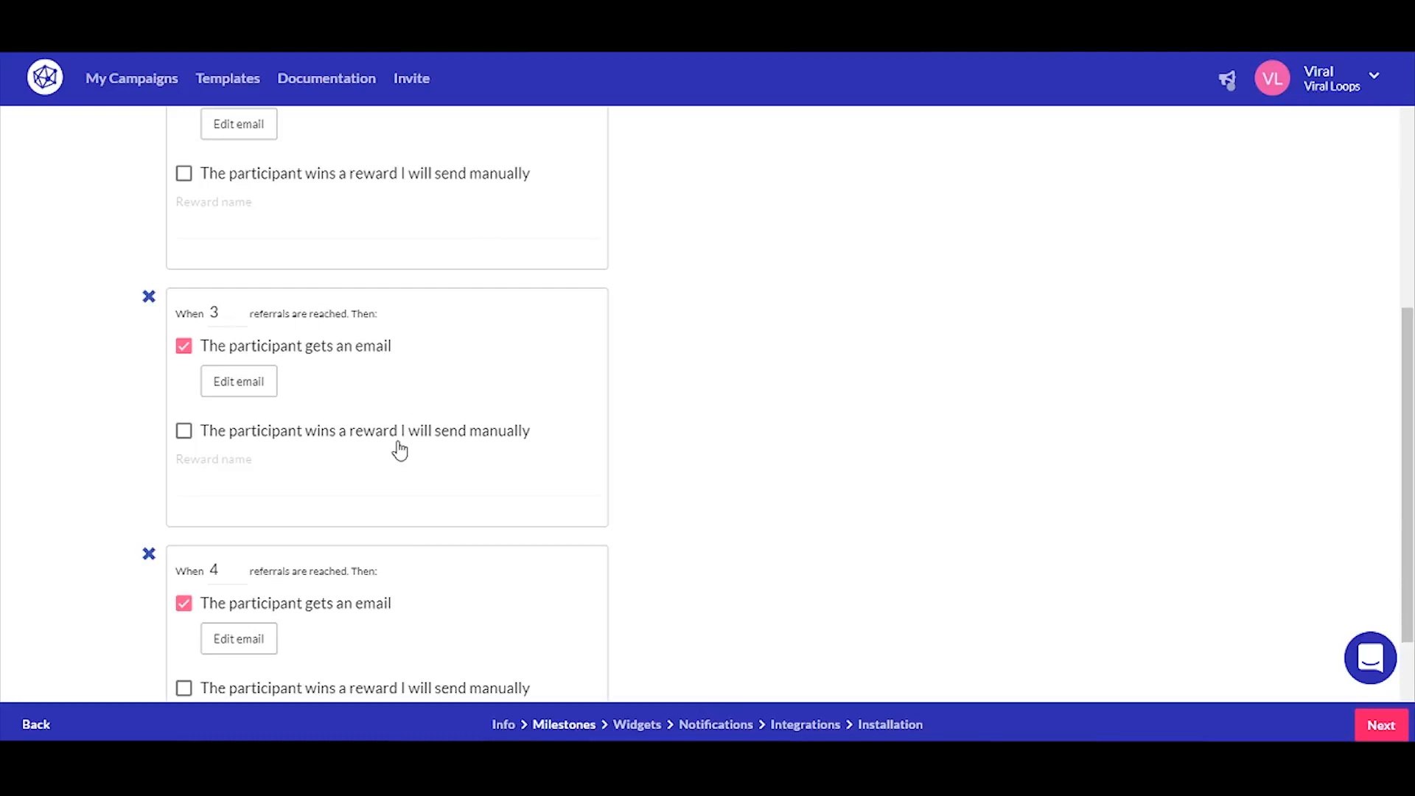
scroll(398, 446, down, 3)
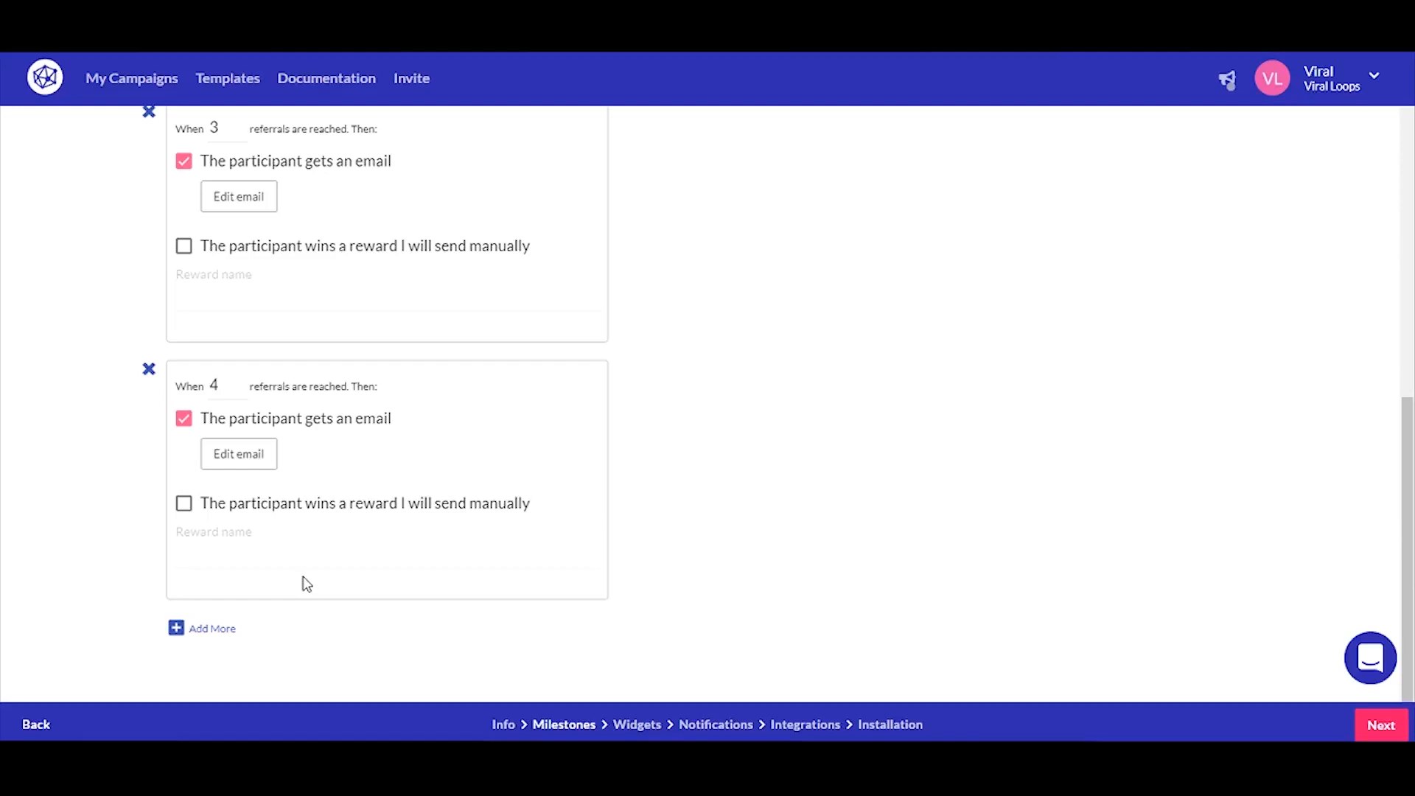
scroll(302, 582, up, 2)
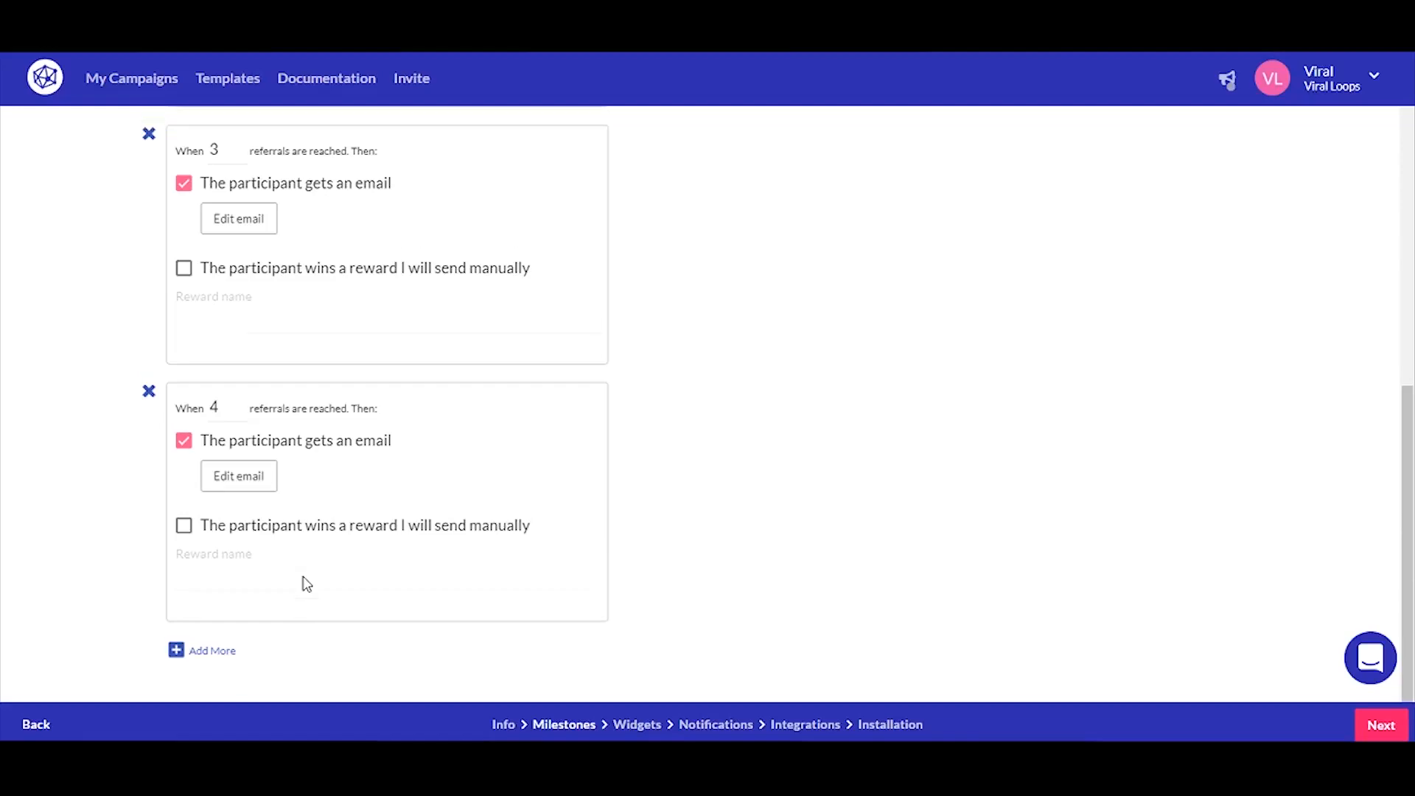
drag(224, 251, 214, 250)
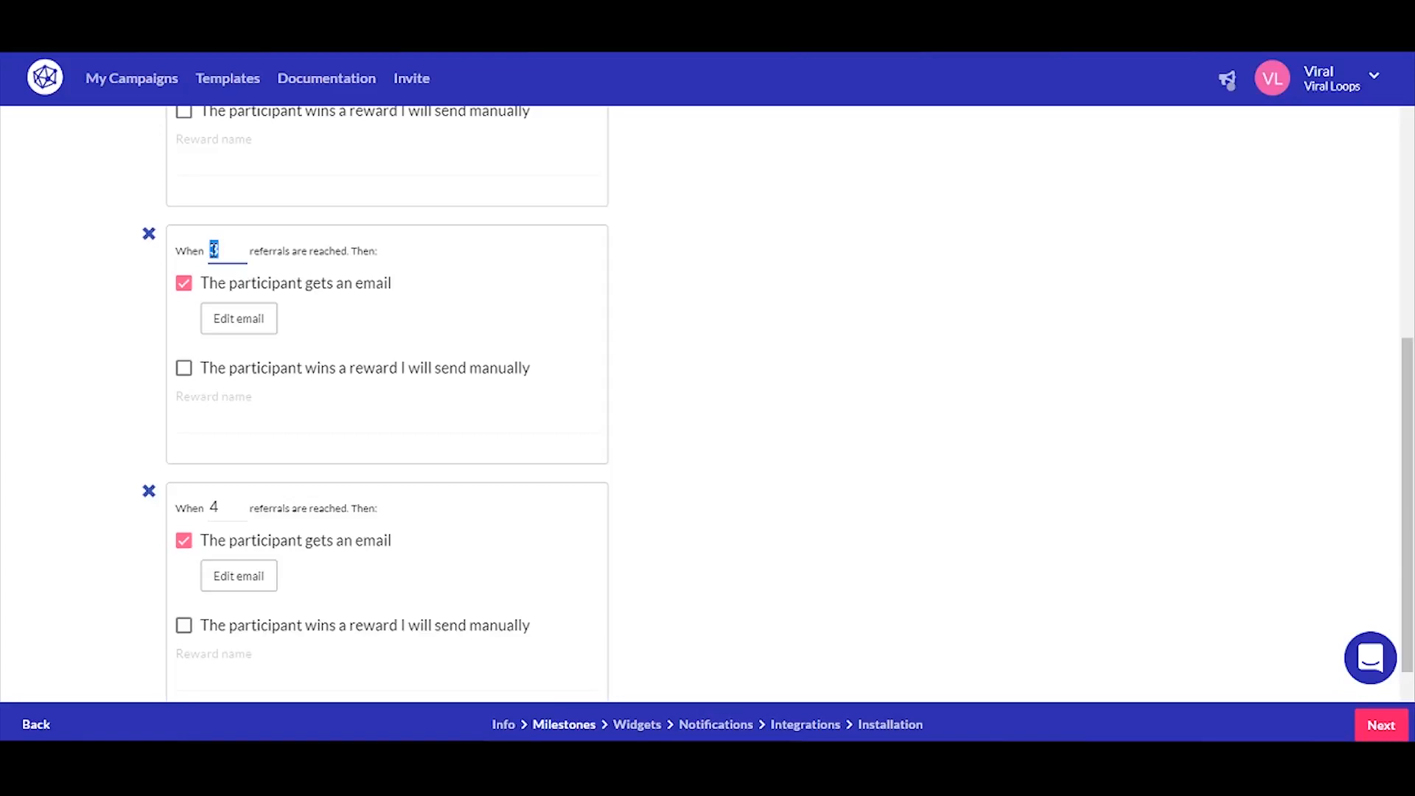
click(601, 325)
click(1383, 733)
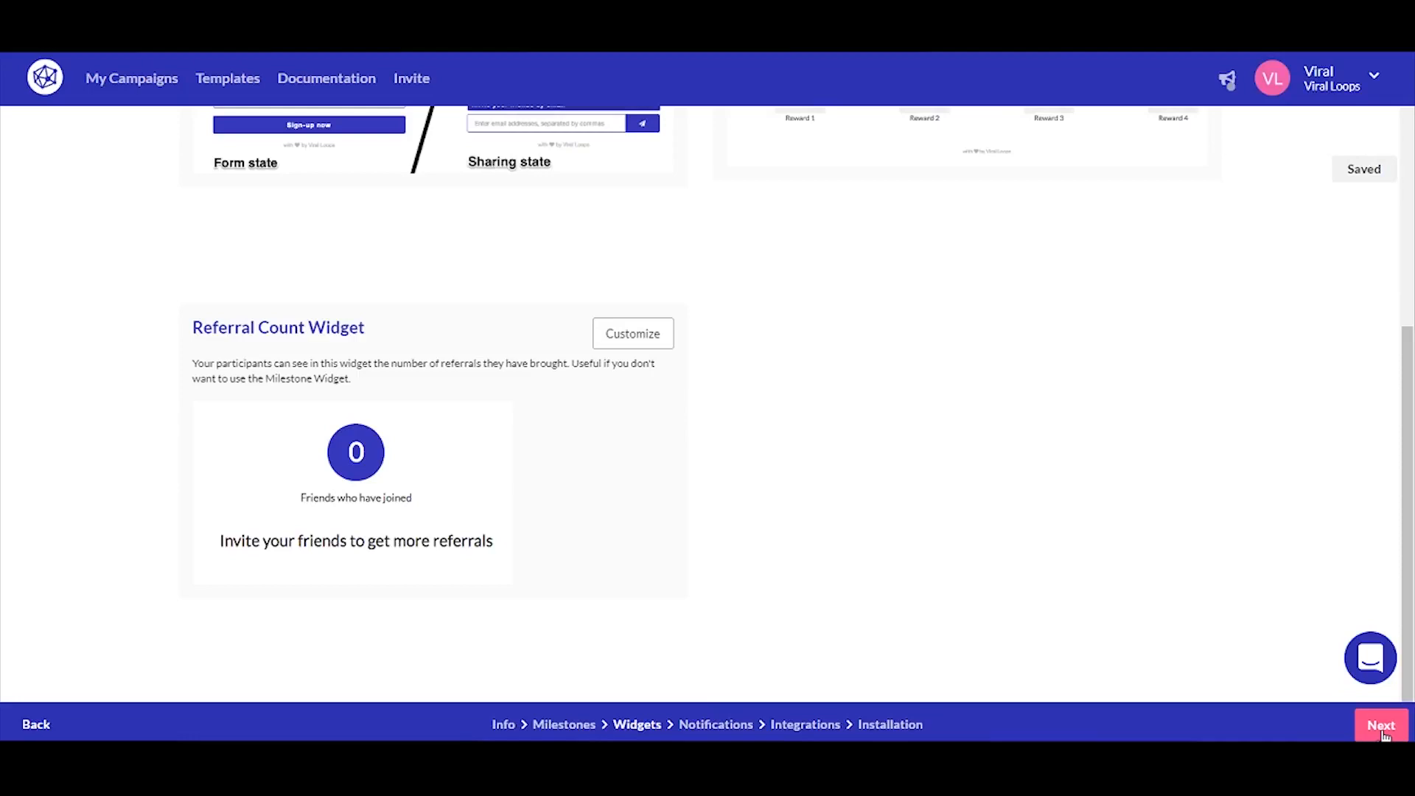
- Look over the form, milestone and referral count widgets, and open the Form Widget for customization
scroll(1057, 383, up, 6)
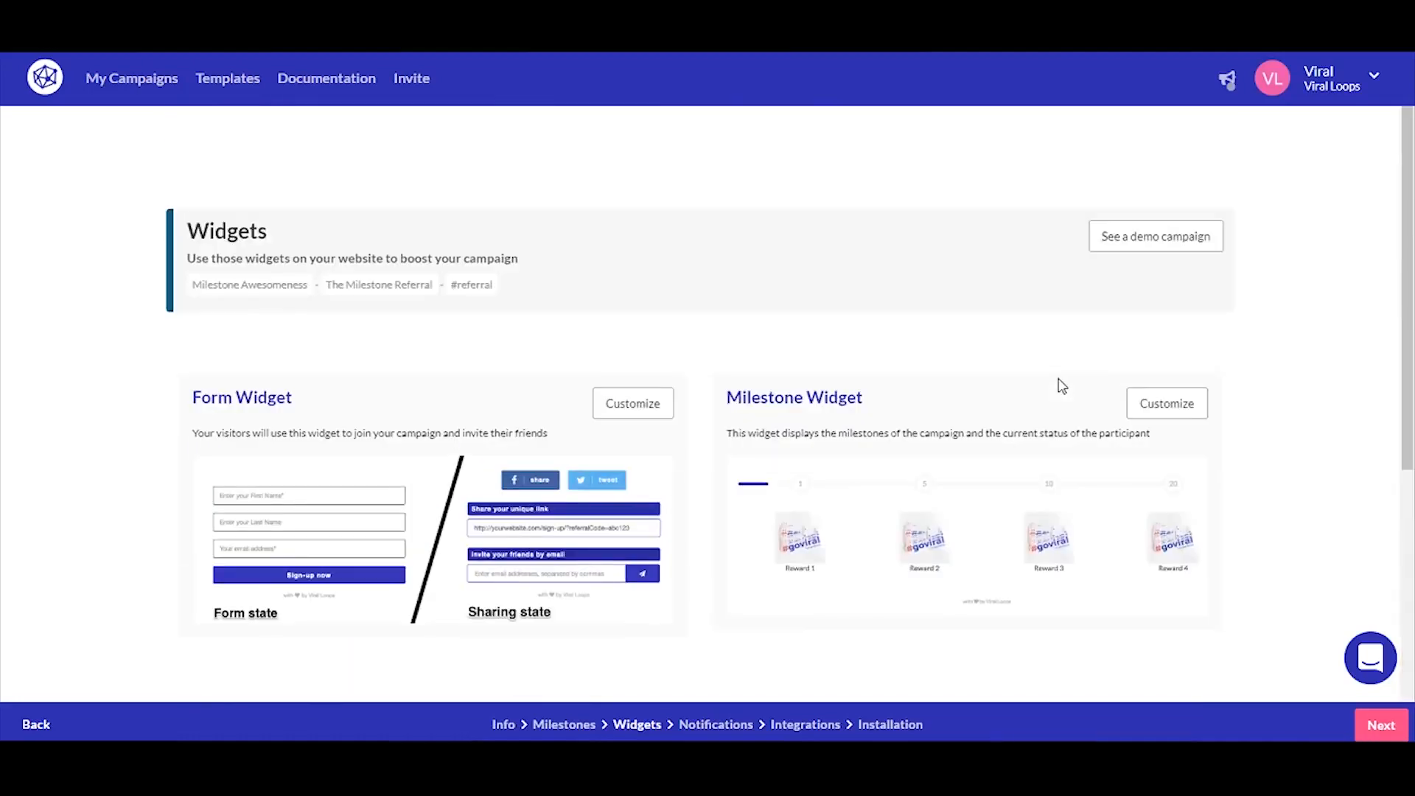
scroll(1061, 386, down, 1)
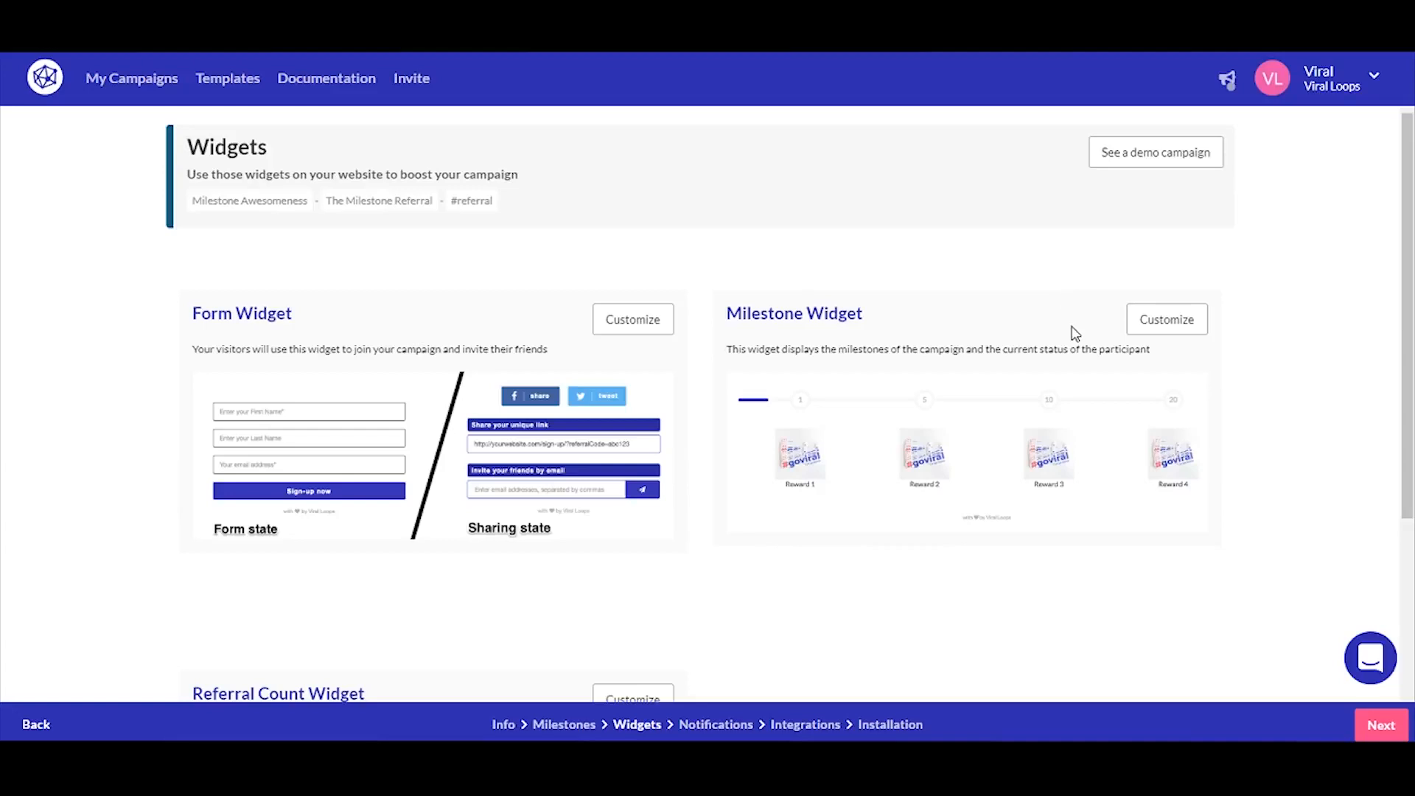
scroll(1073, 333, down, 3)
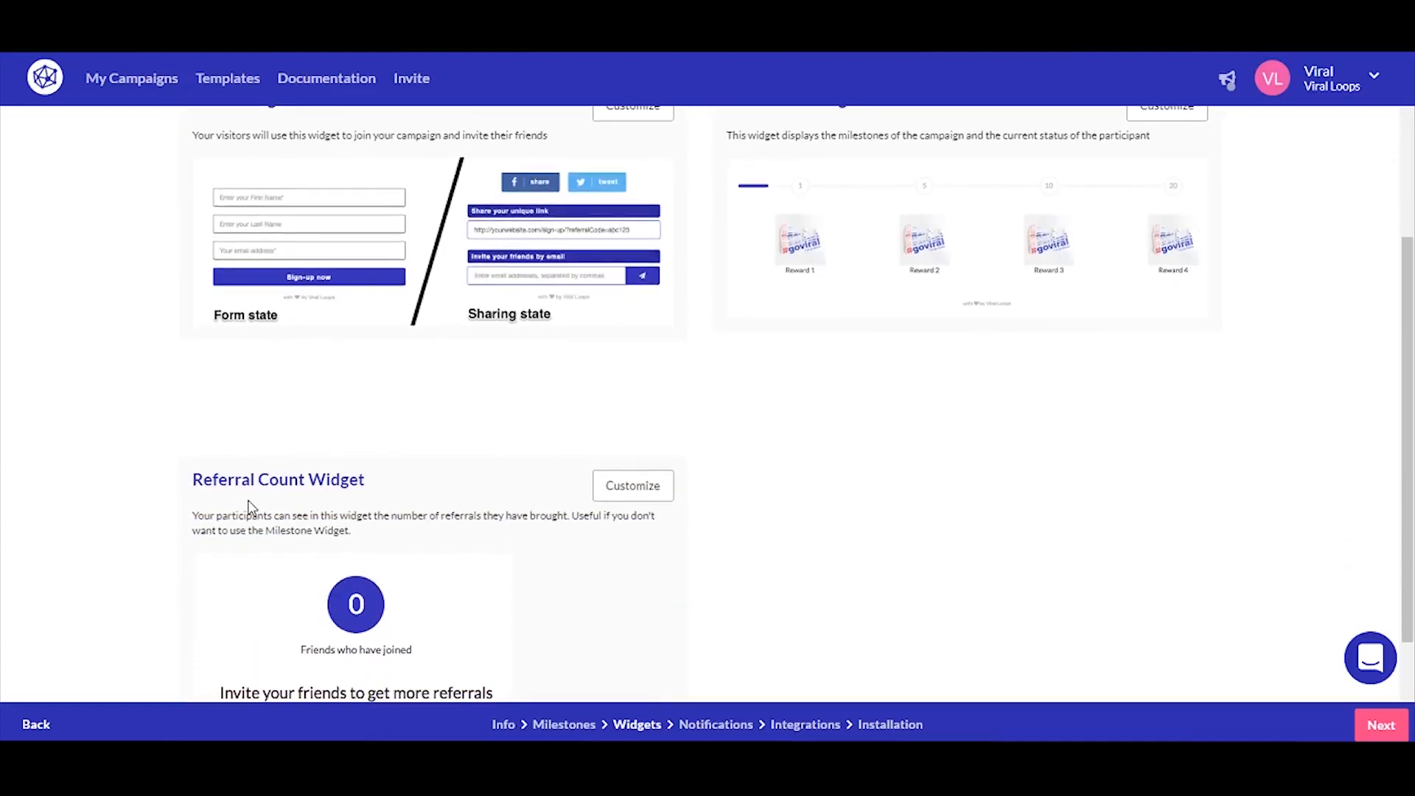
scroll(476, 560, up, 4)
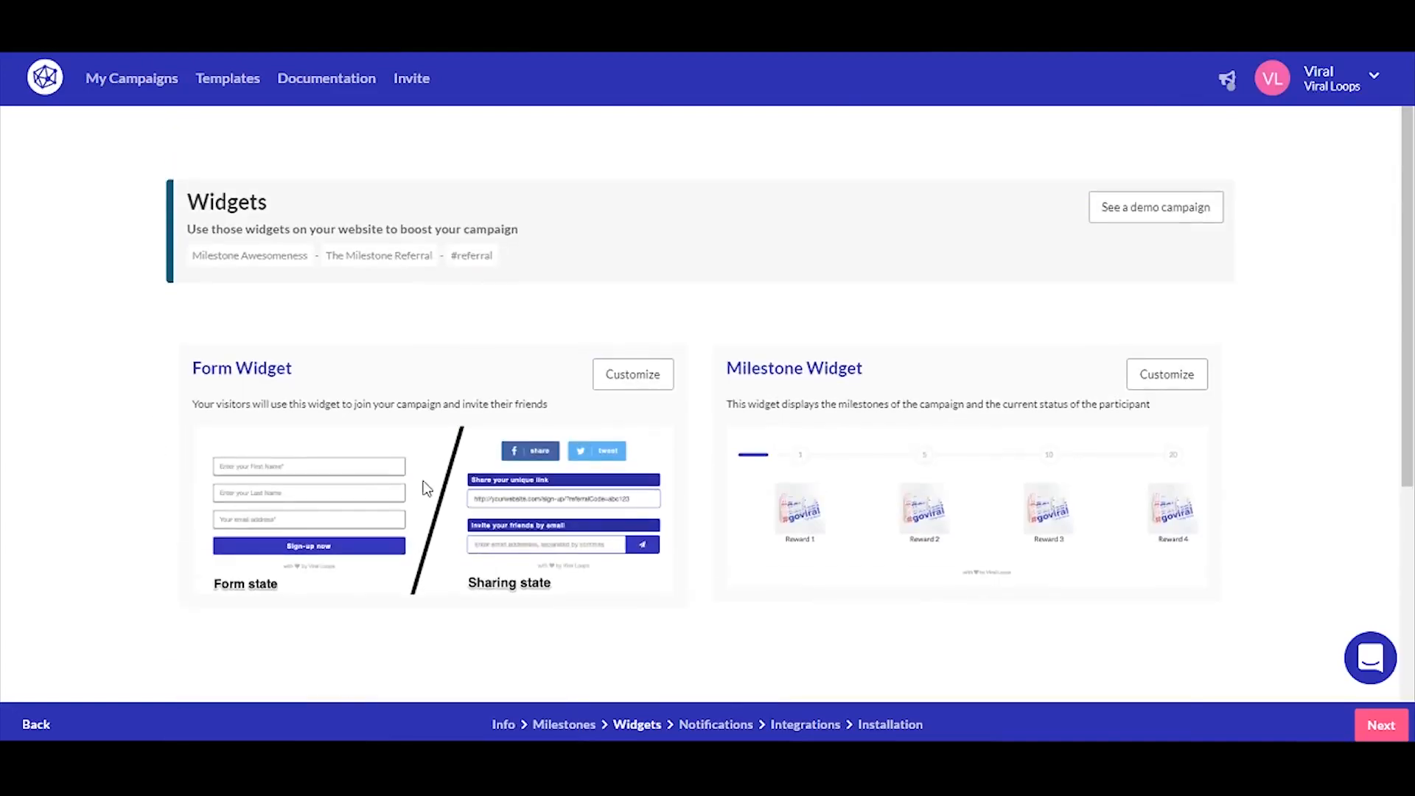
click(628, 380)
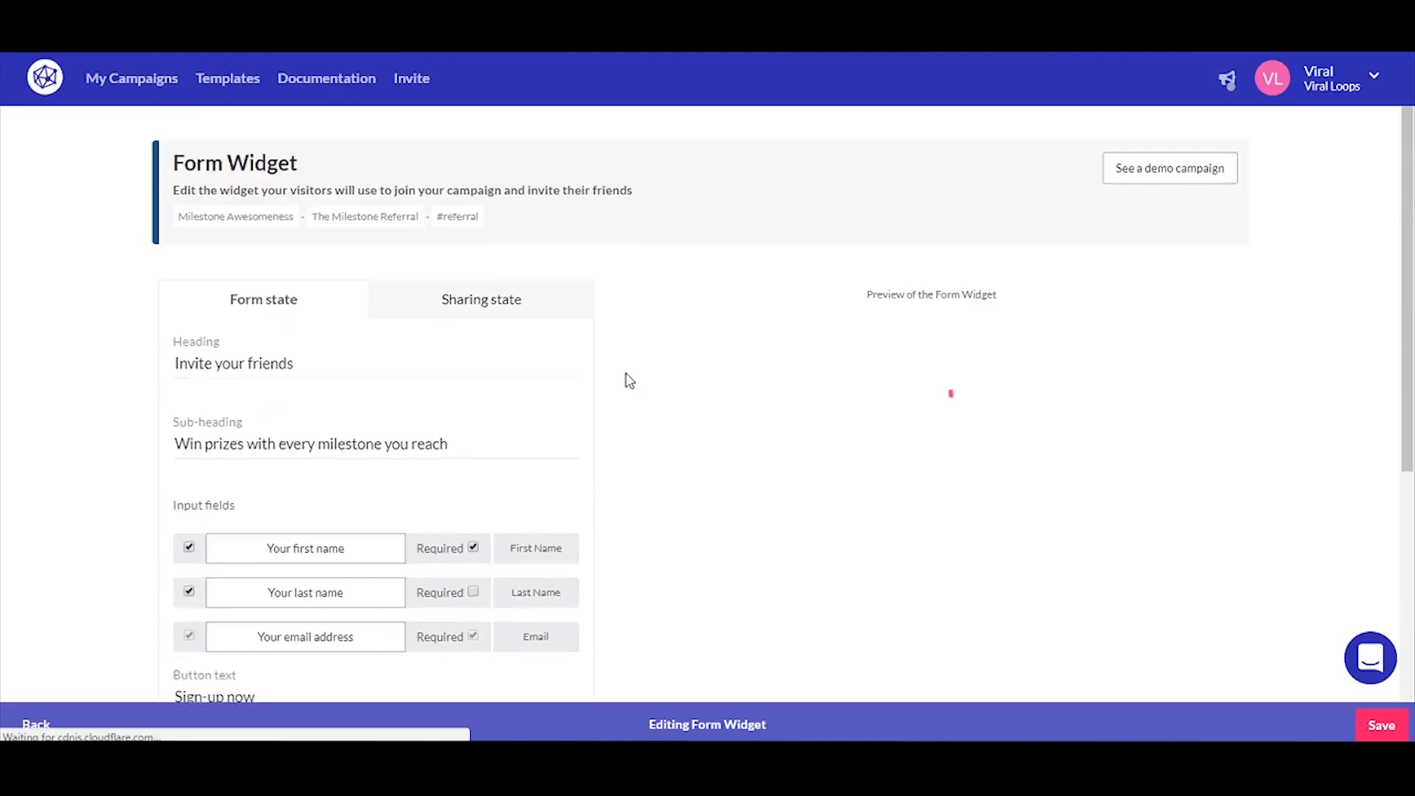
- Set the form's heading to "Invite your friends and win" and the sub-heading to "Win prizes with every milestone you reach!"
scroll(628, 380, down, 2)
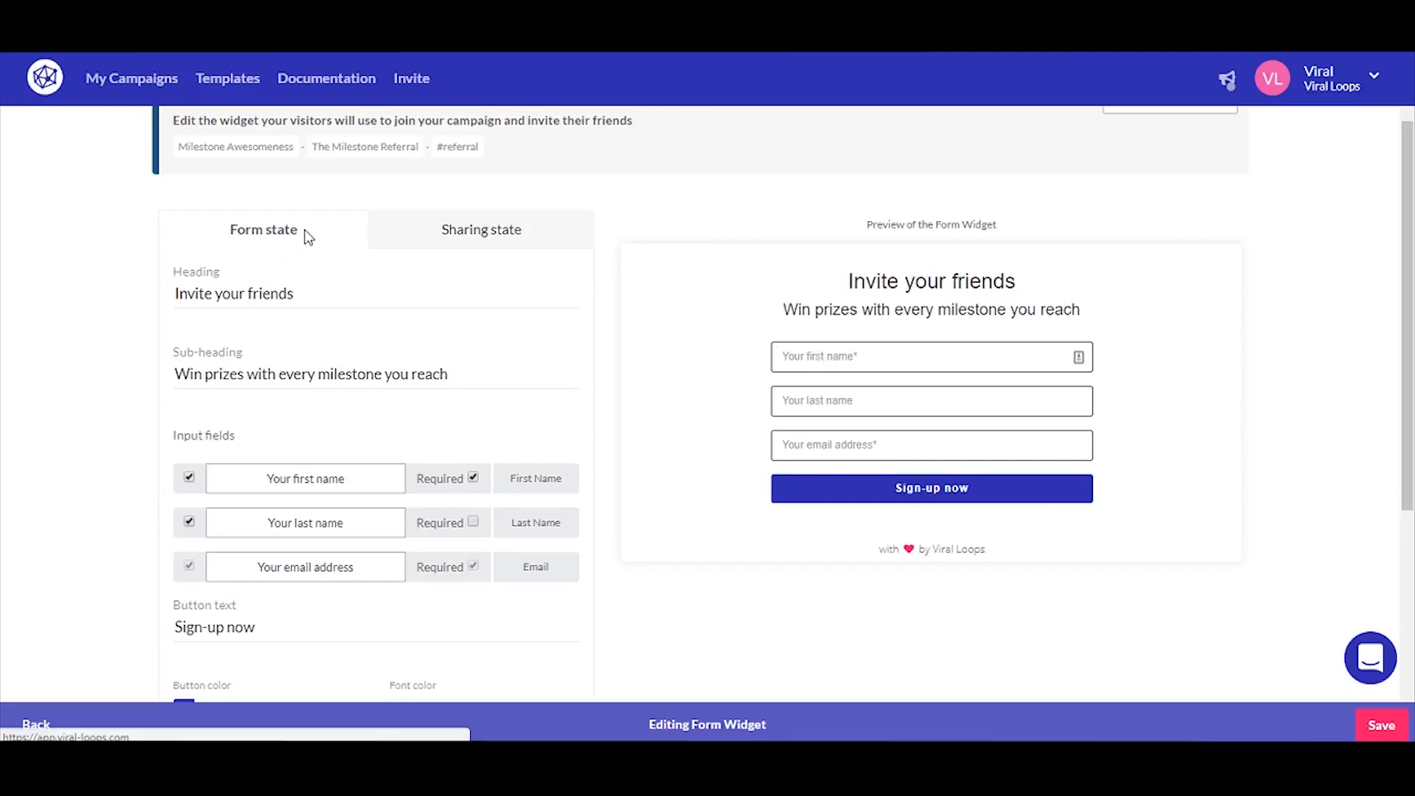
scroll(307, 238, up, 2)
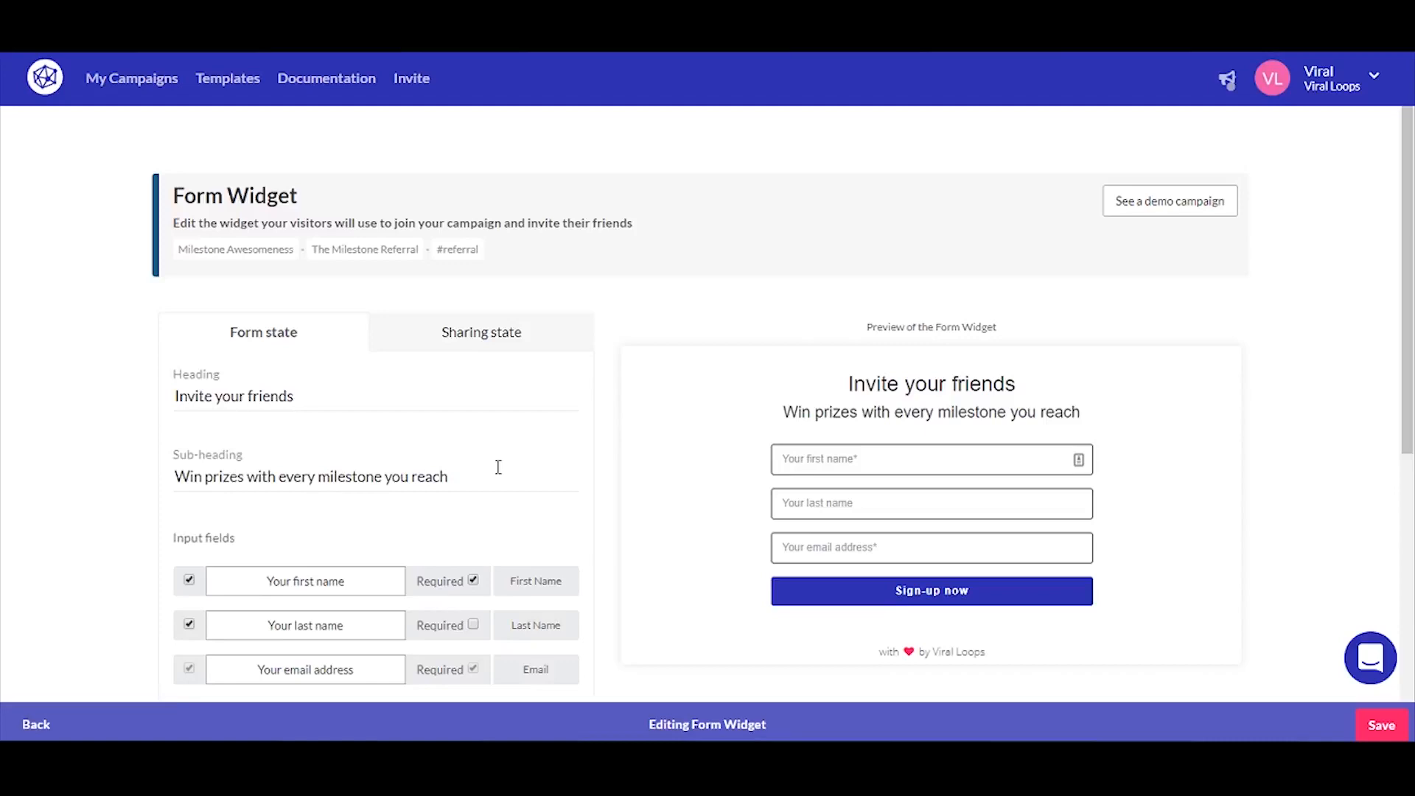
scroll(499, 470, down, 2)
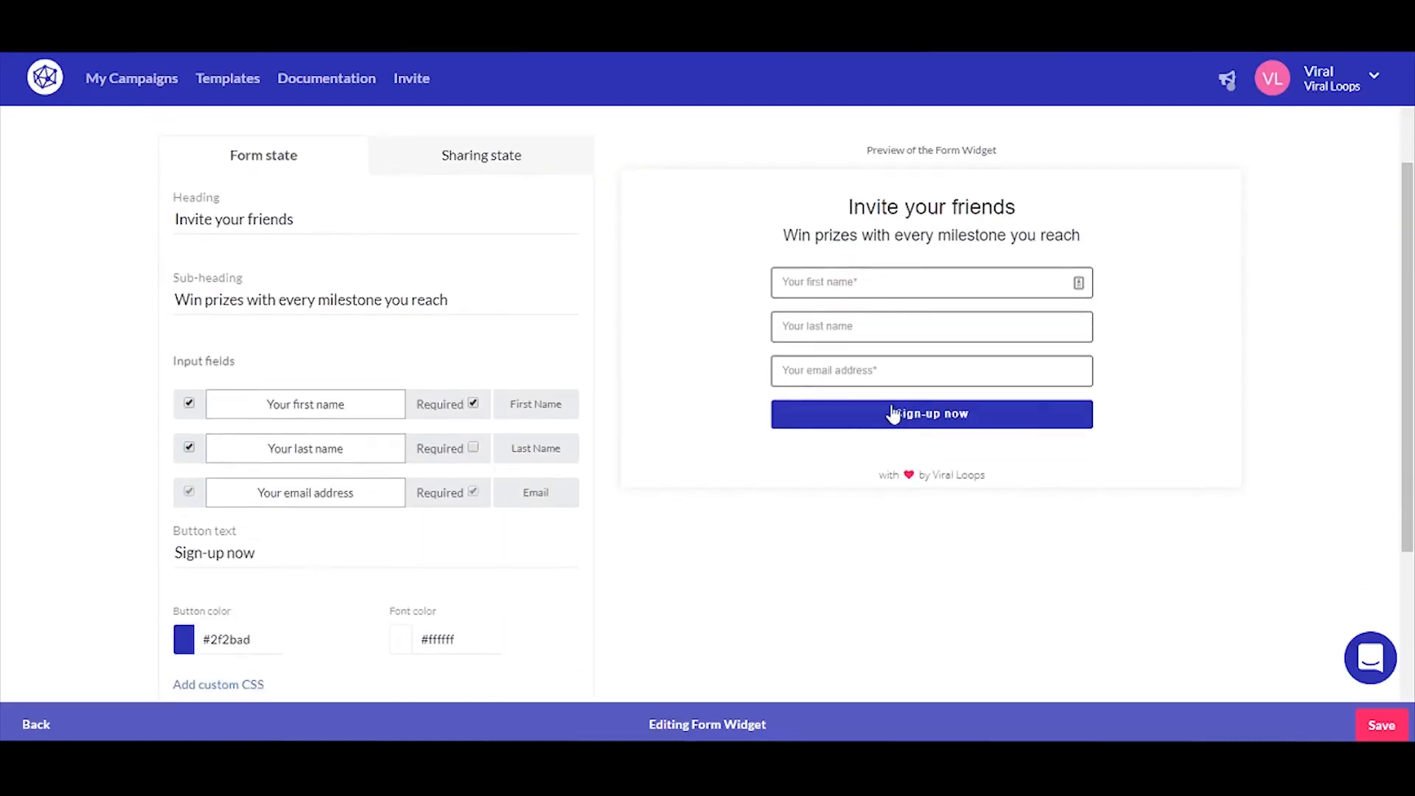
click(321, 219)
text(and win)
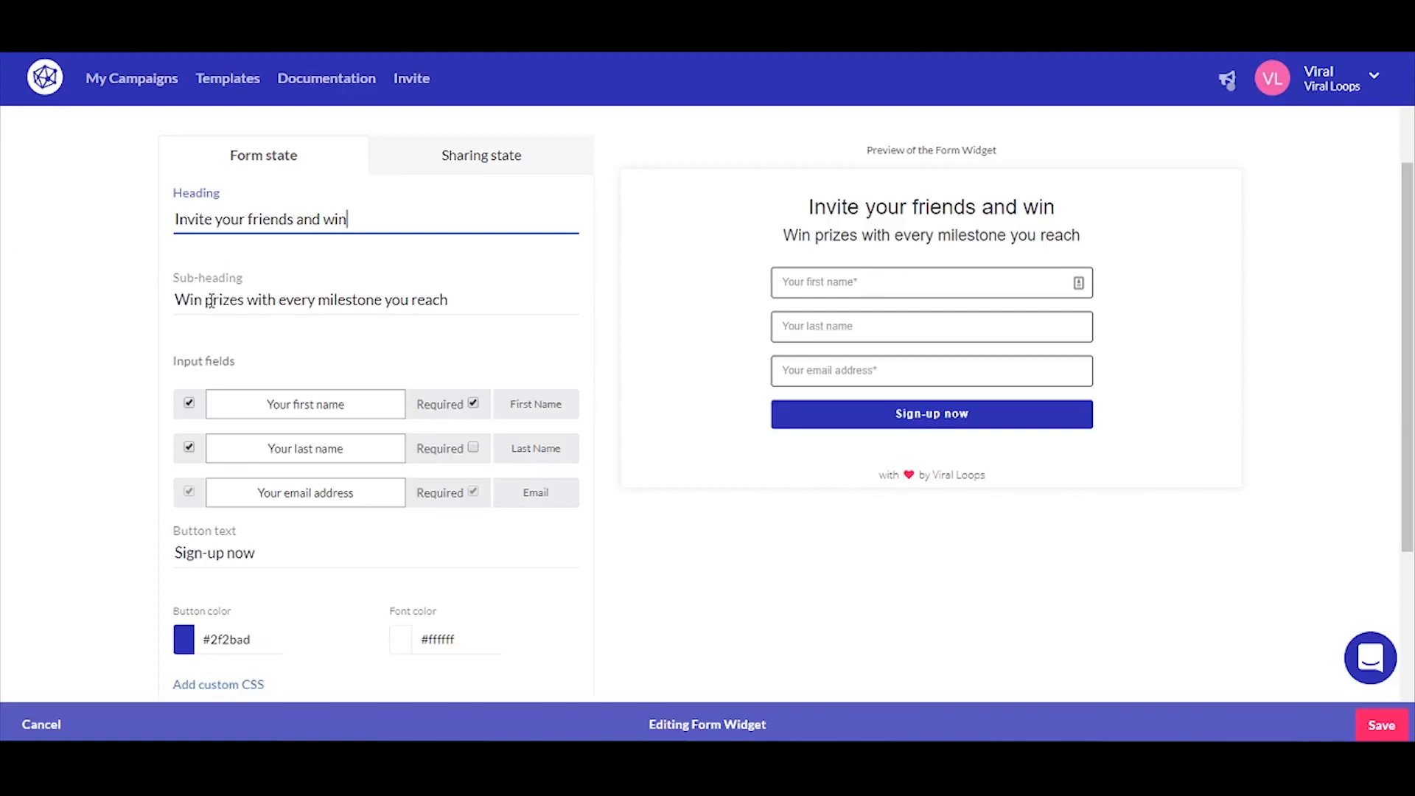
click(462, 301)
text(!)
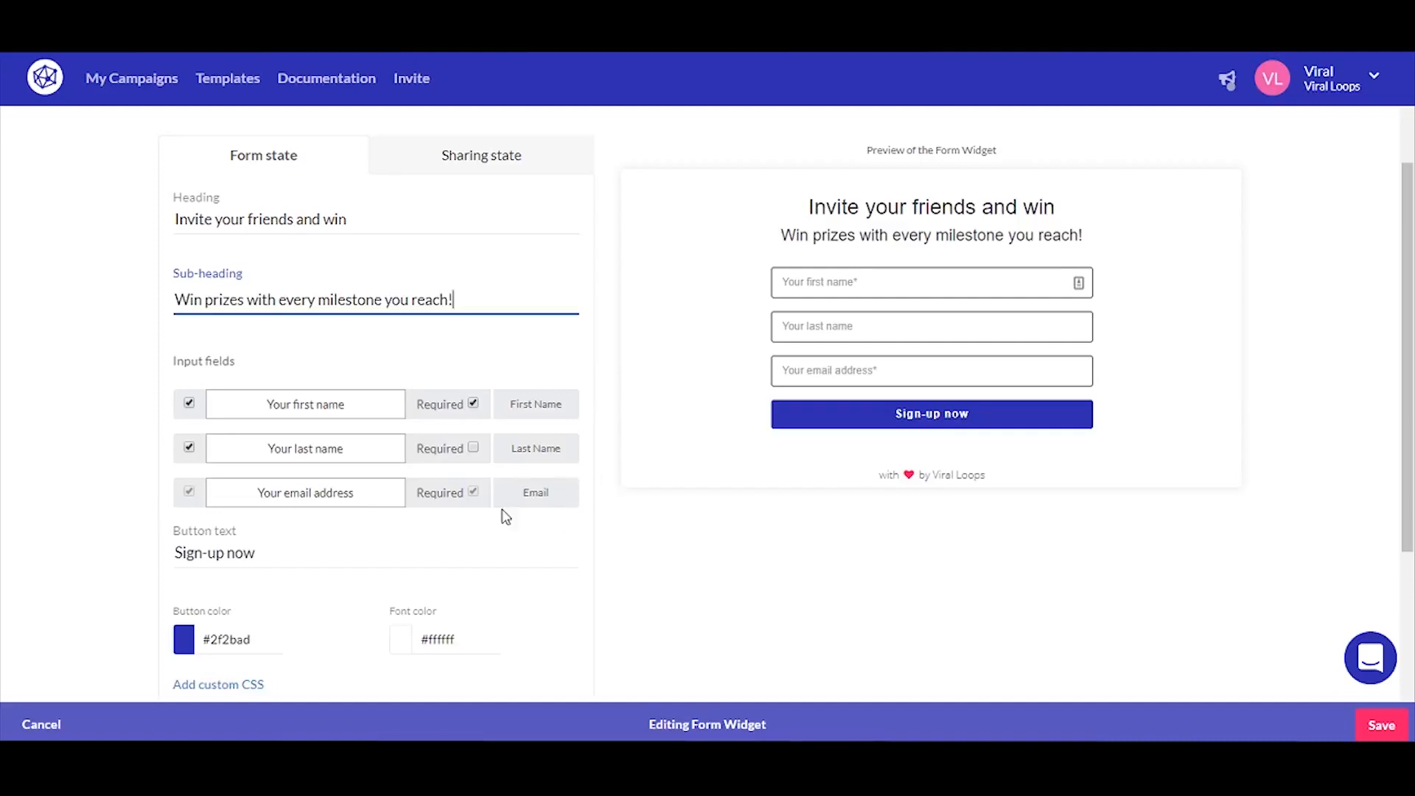
- Remove the last name input field from the sign-up form
click(189, 448)
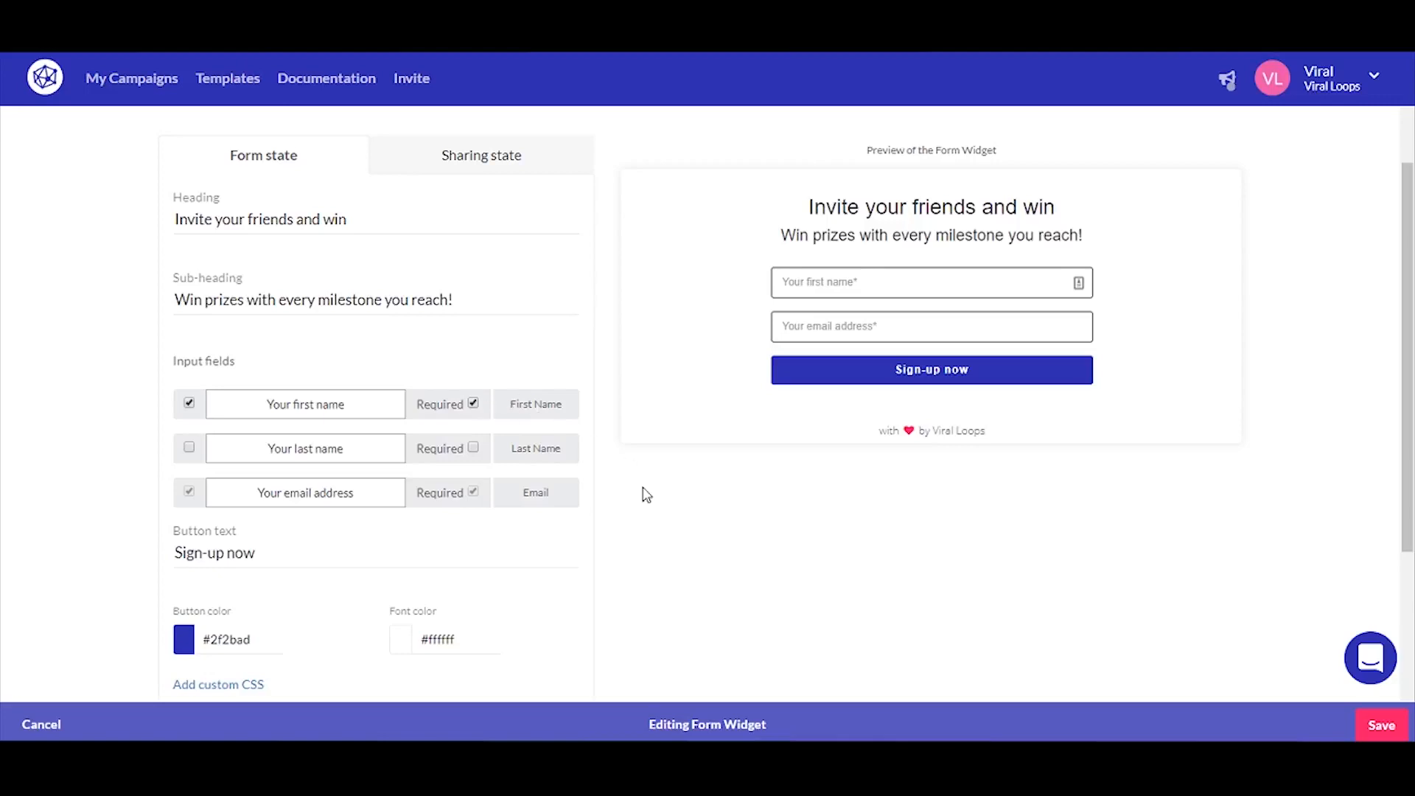
scroll(646, 495, down, 3)
scroll(622, 511, up, 3)
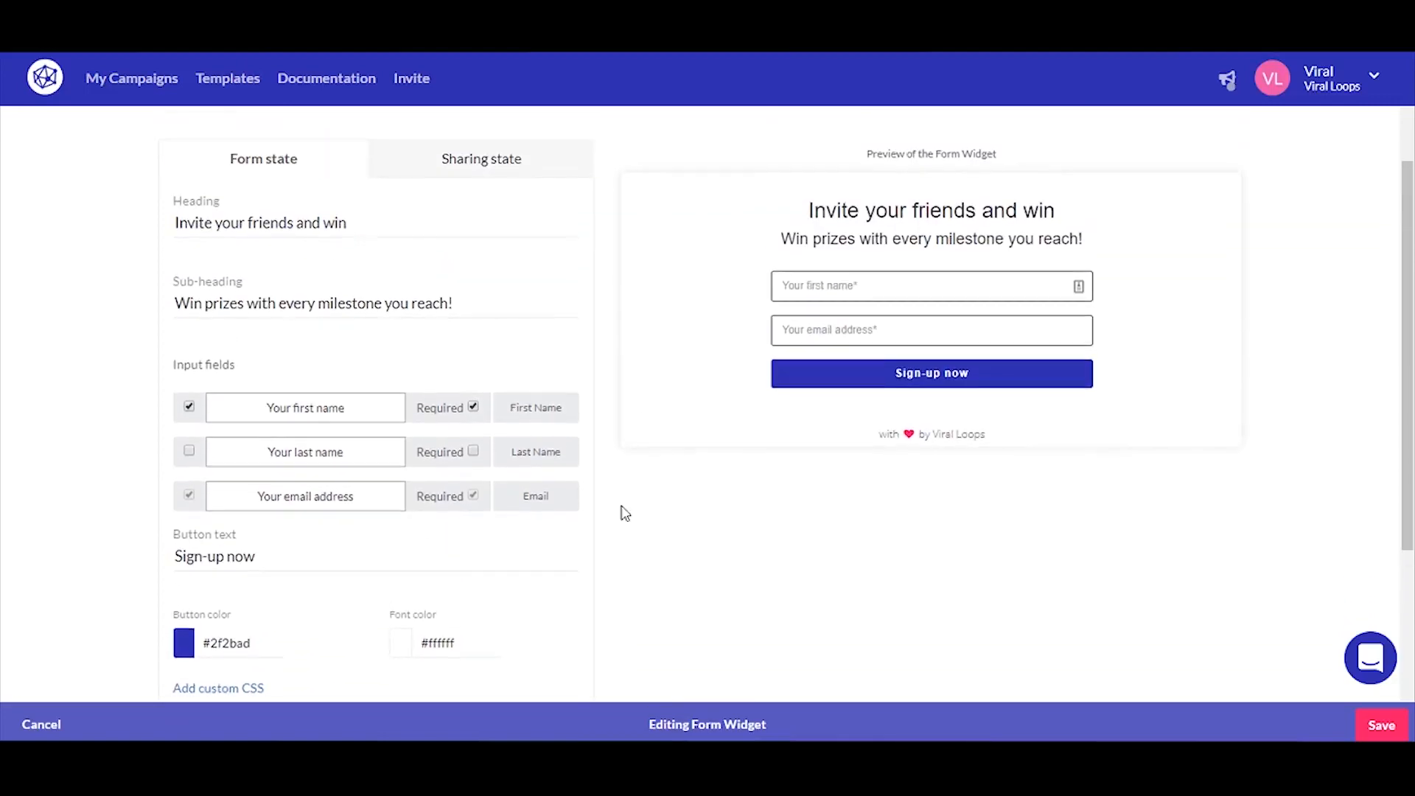
- Change the sign-up button's color to green #2bad8e
click(184, 648)
drag(275, 700, 275, 716)
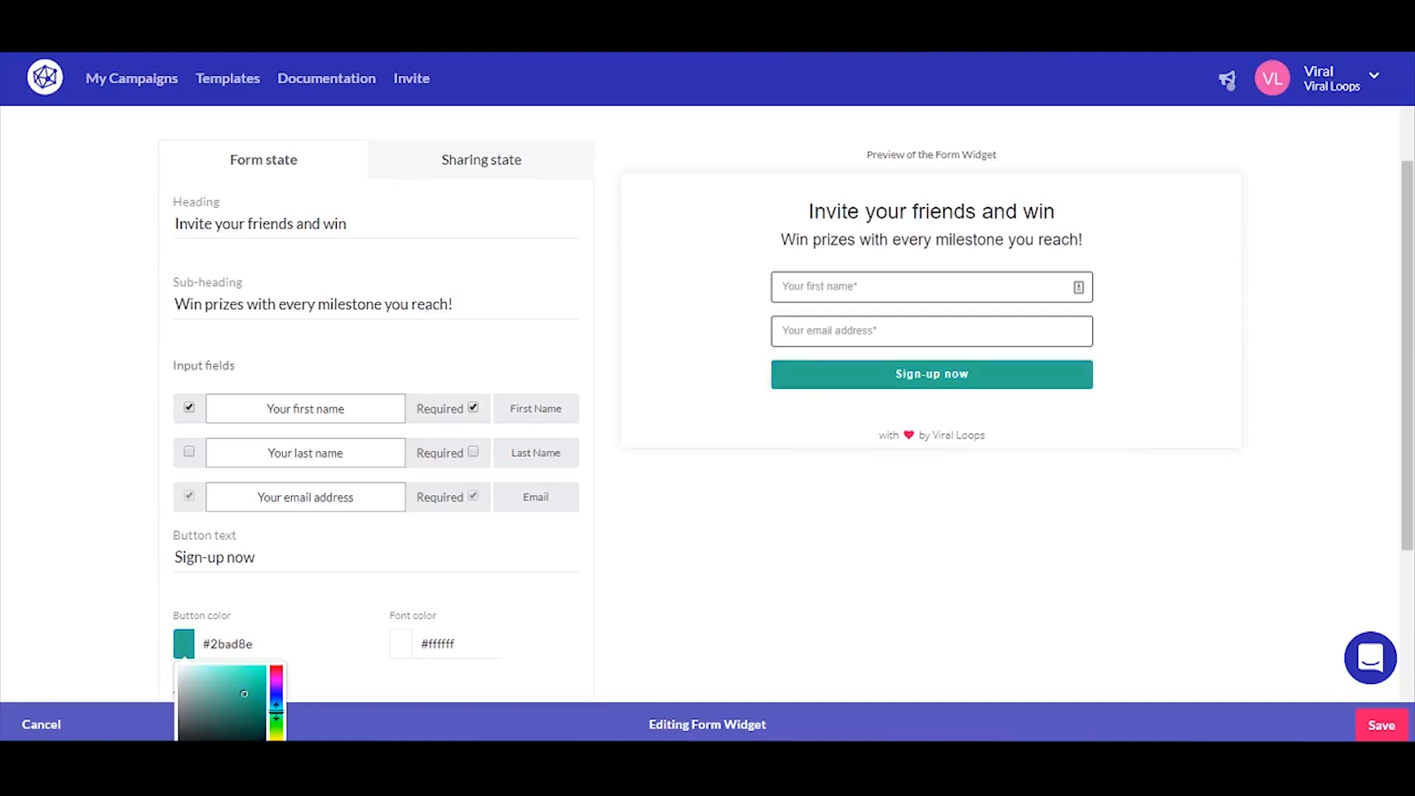
click(745, 596)
- Try other font colors for the sign-up button and return to white #ffffff
scroll(745, 595, down, 1)
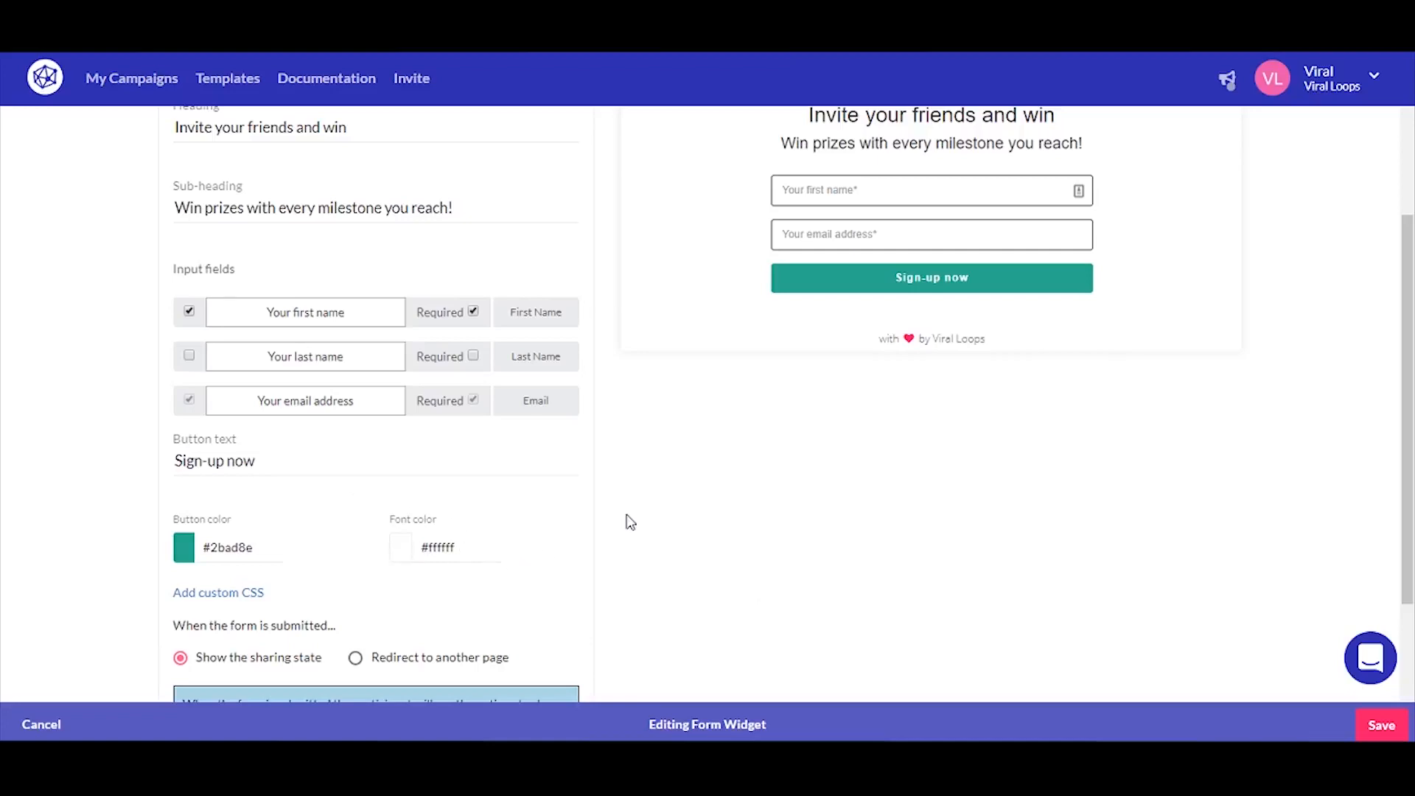
click(406, 551)
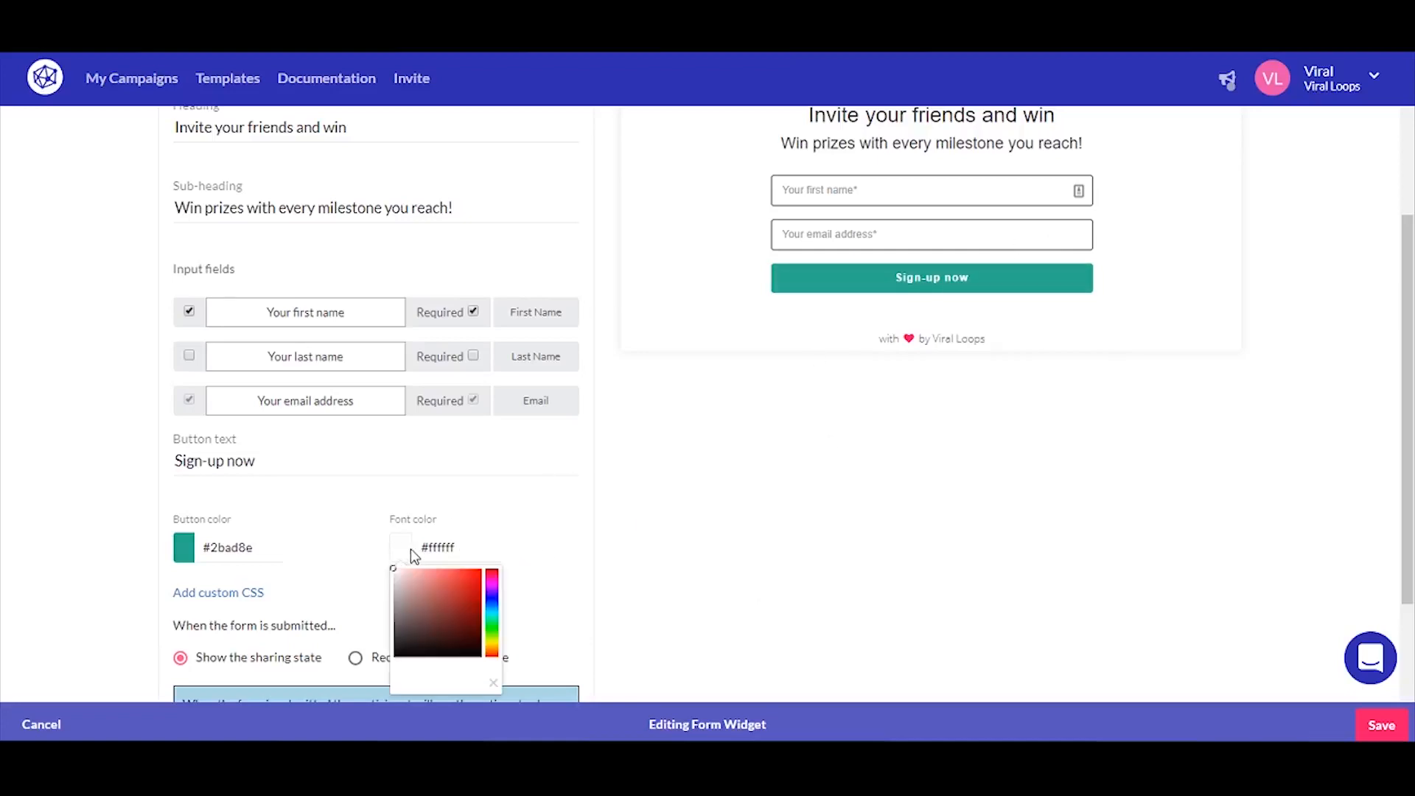
drag(426, 620, 373, 671)
click(424, 607)
drag(420, 594, 352, 525)
click(709, 546)
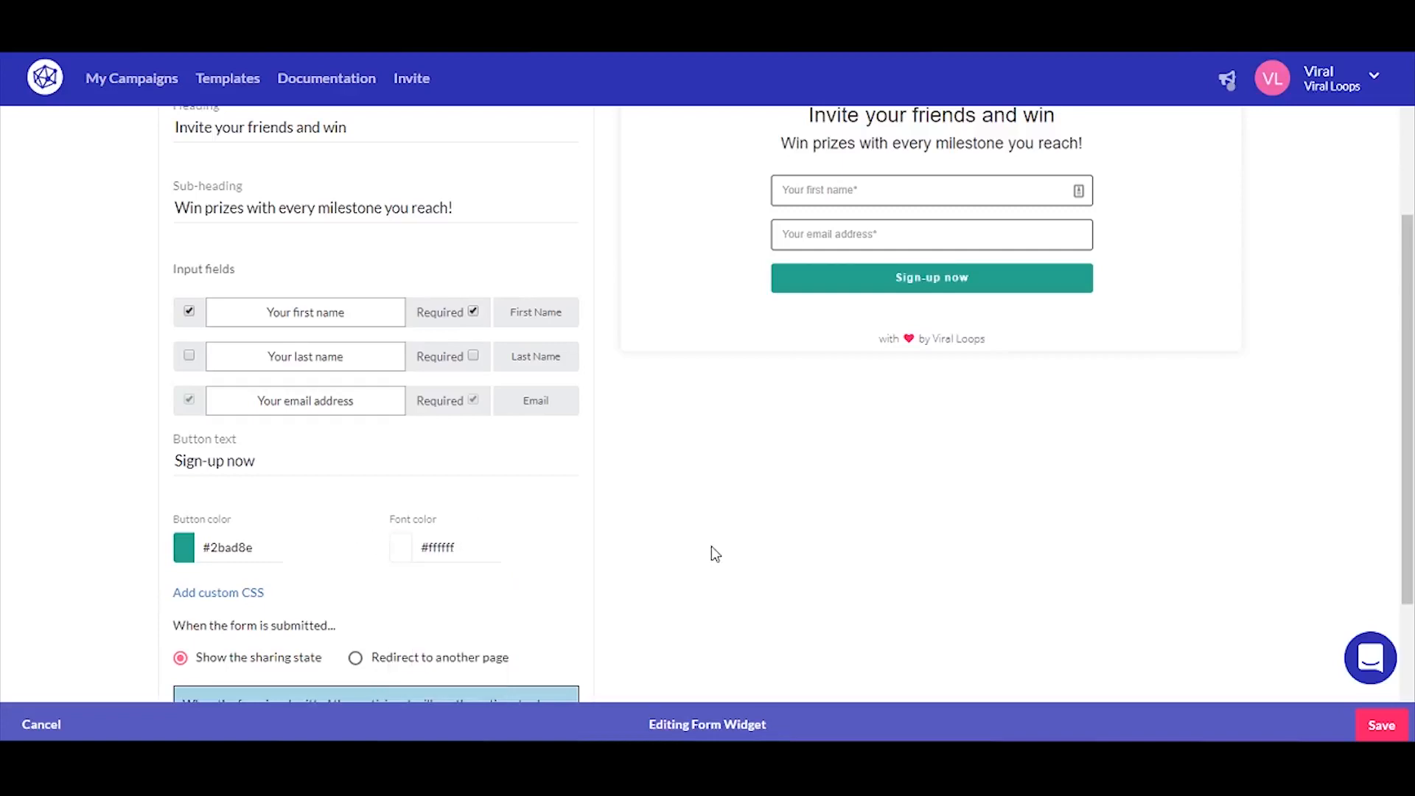
- Examine the custom CSS option, the form preview and the options for what happens when the form is submitted
scroll(715, 553, down, 3)
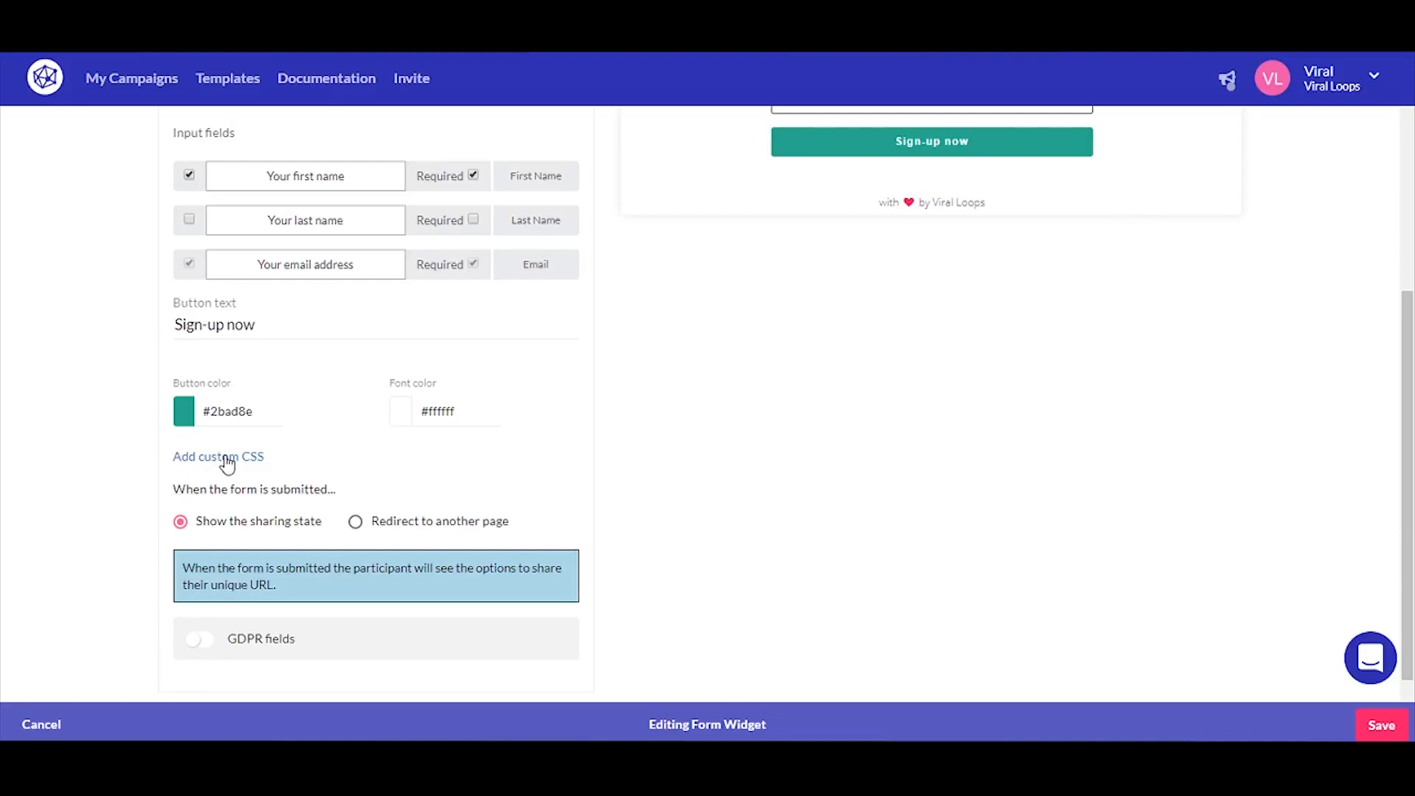
scroll(993, 383, up, 8)
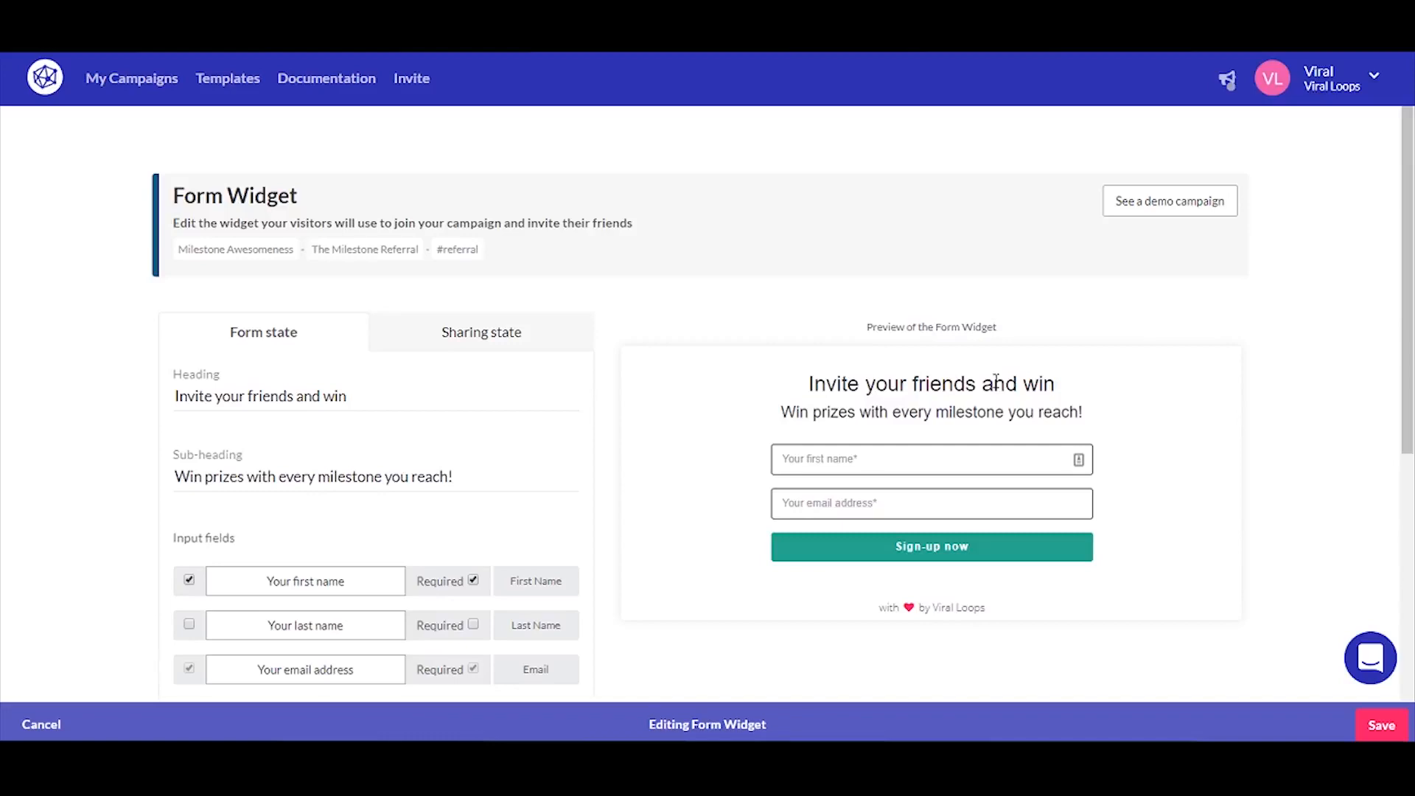
scroll(996, 380, down, 5)
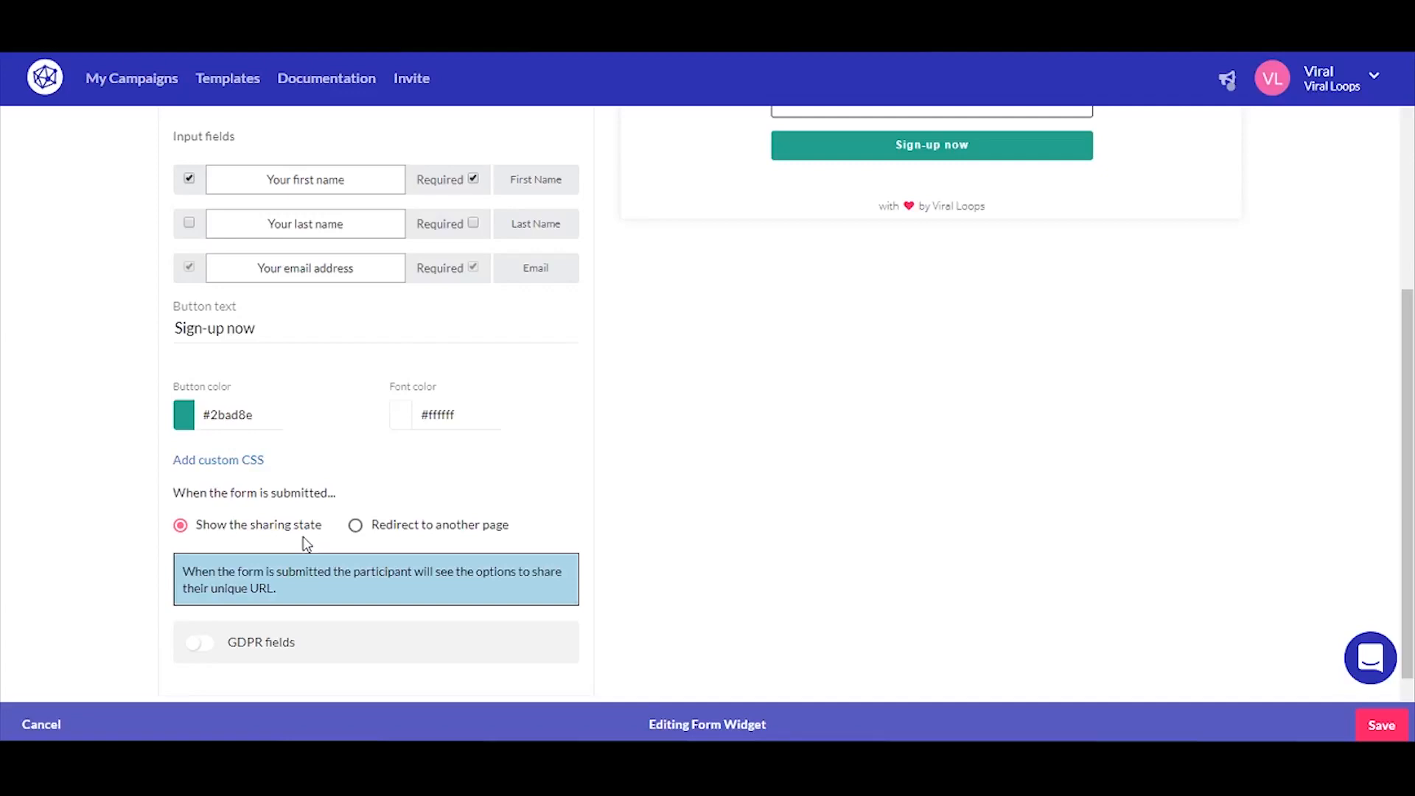
- Try redirecting participants to another page when the form is submitted, and return to showing the sharing state
click(357, 527)
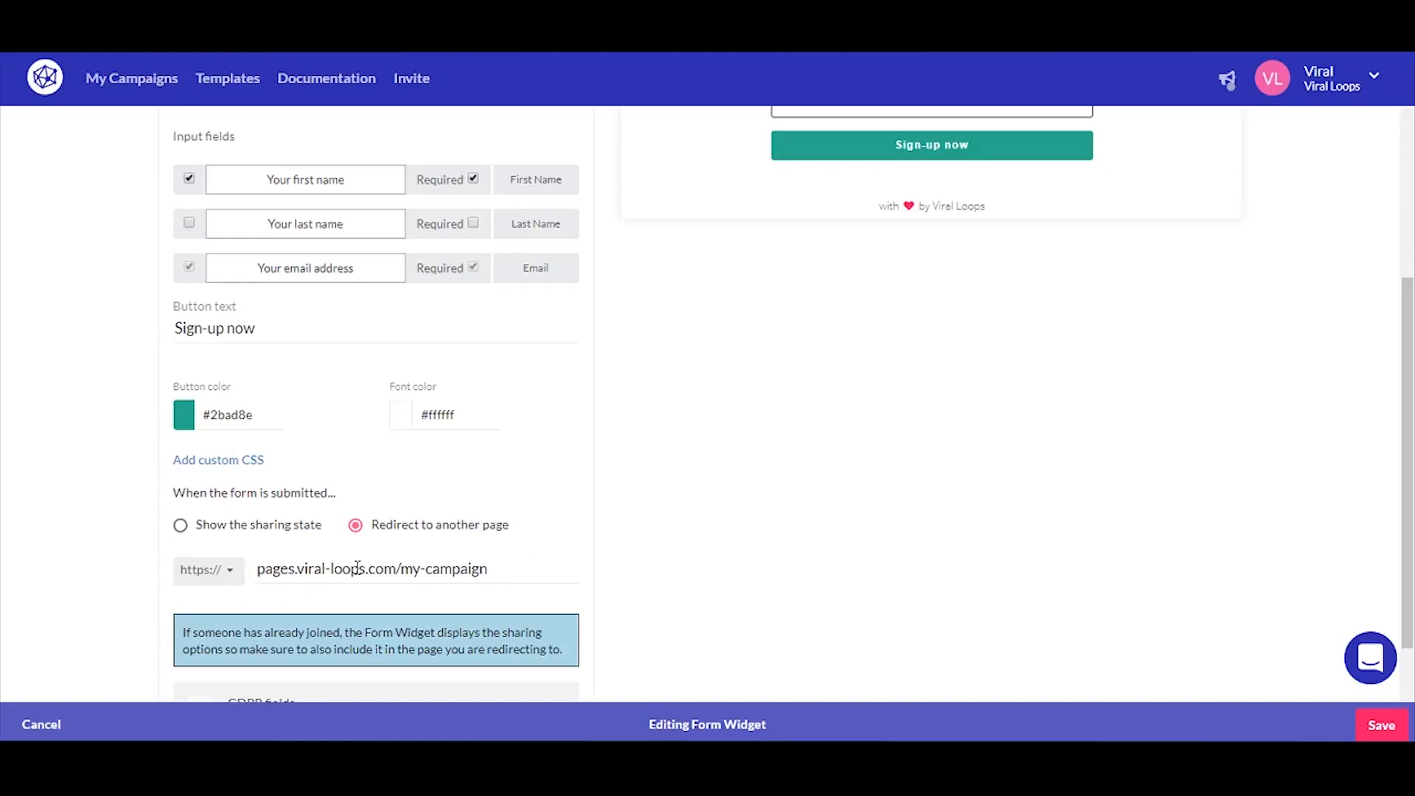
click(180, 526)
- Enable the GDPR fields on the sign-up form and review the marketing consent options in the form preview
scroll(184, 538, down, 1)
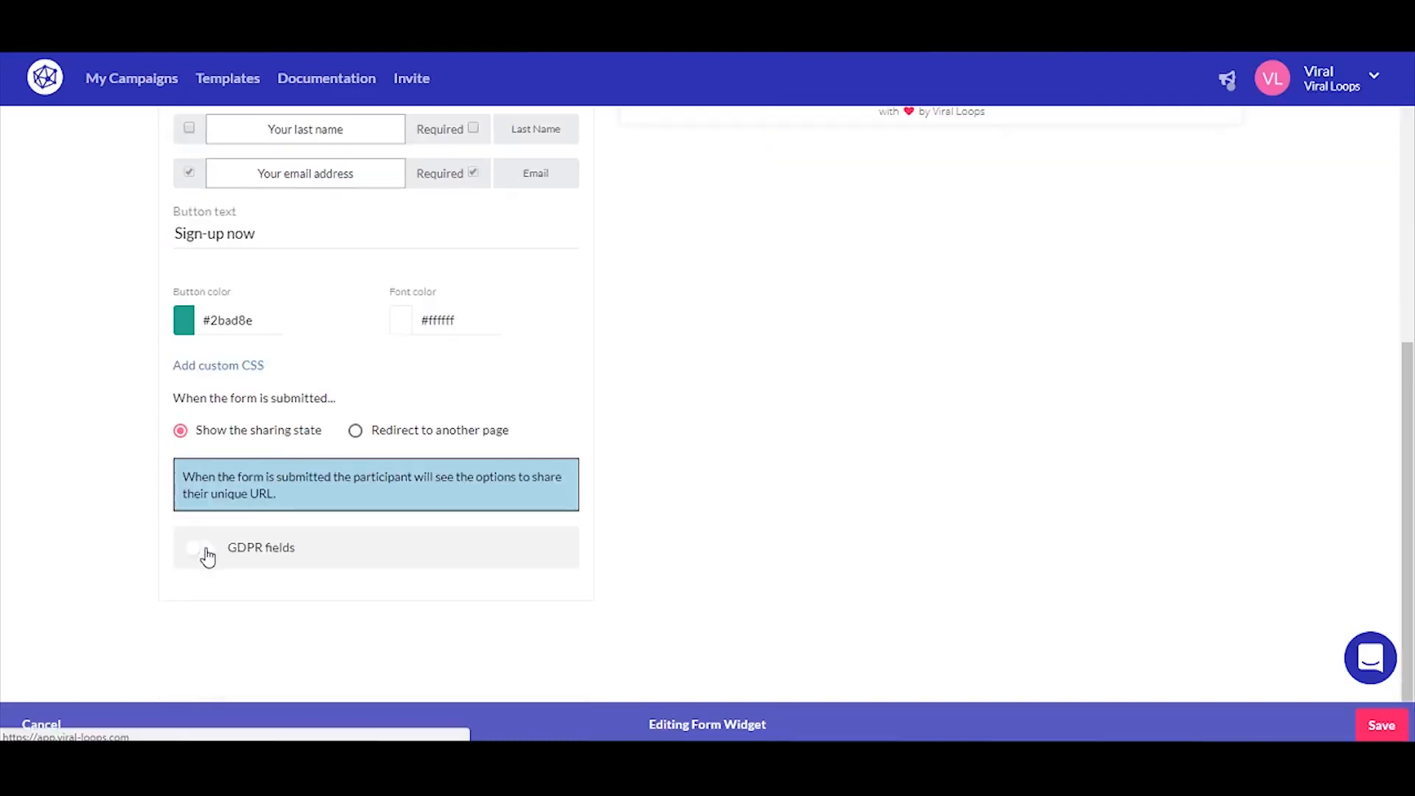
click(206, 550)
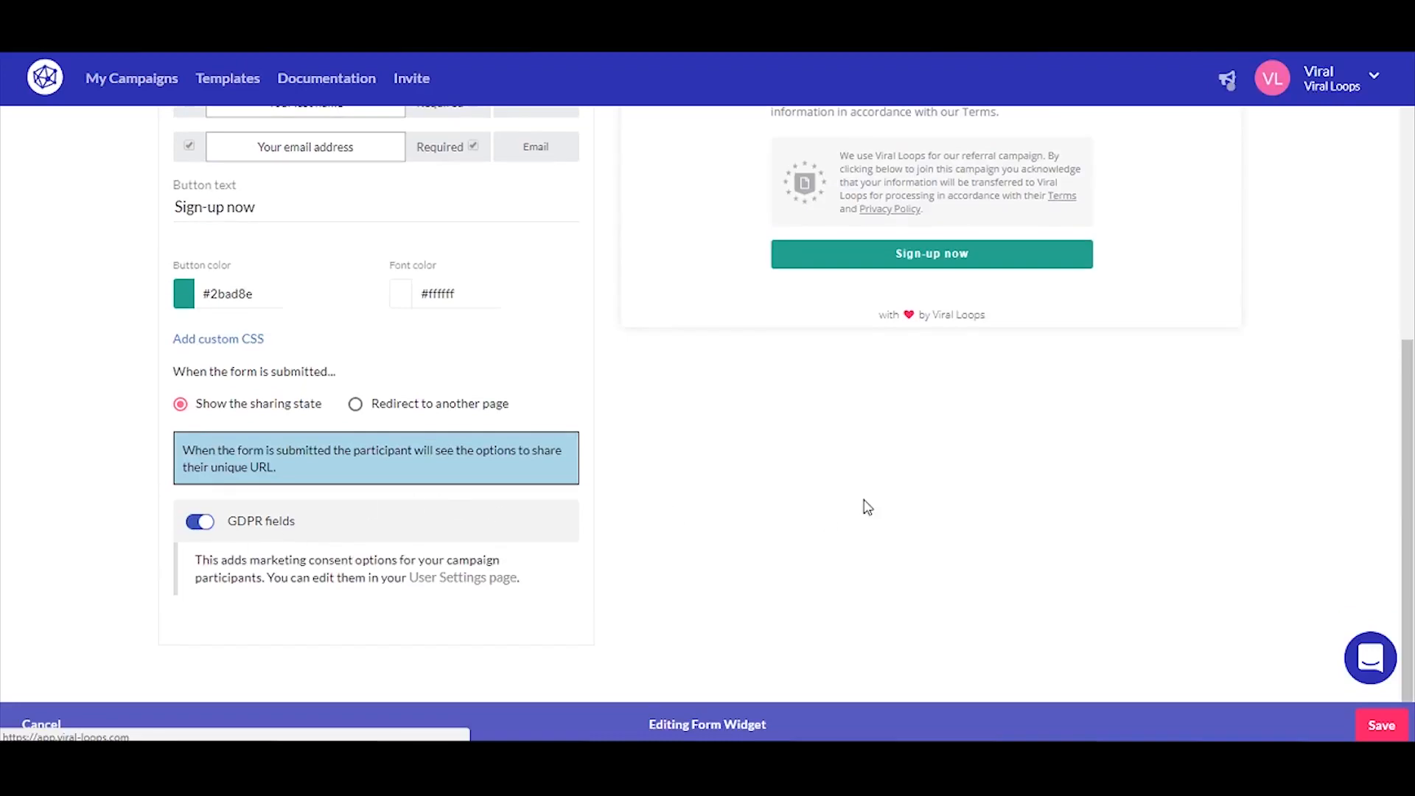
scroll(866, 507, up, 3)
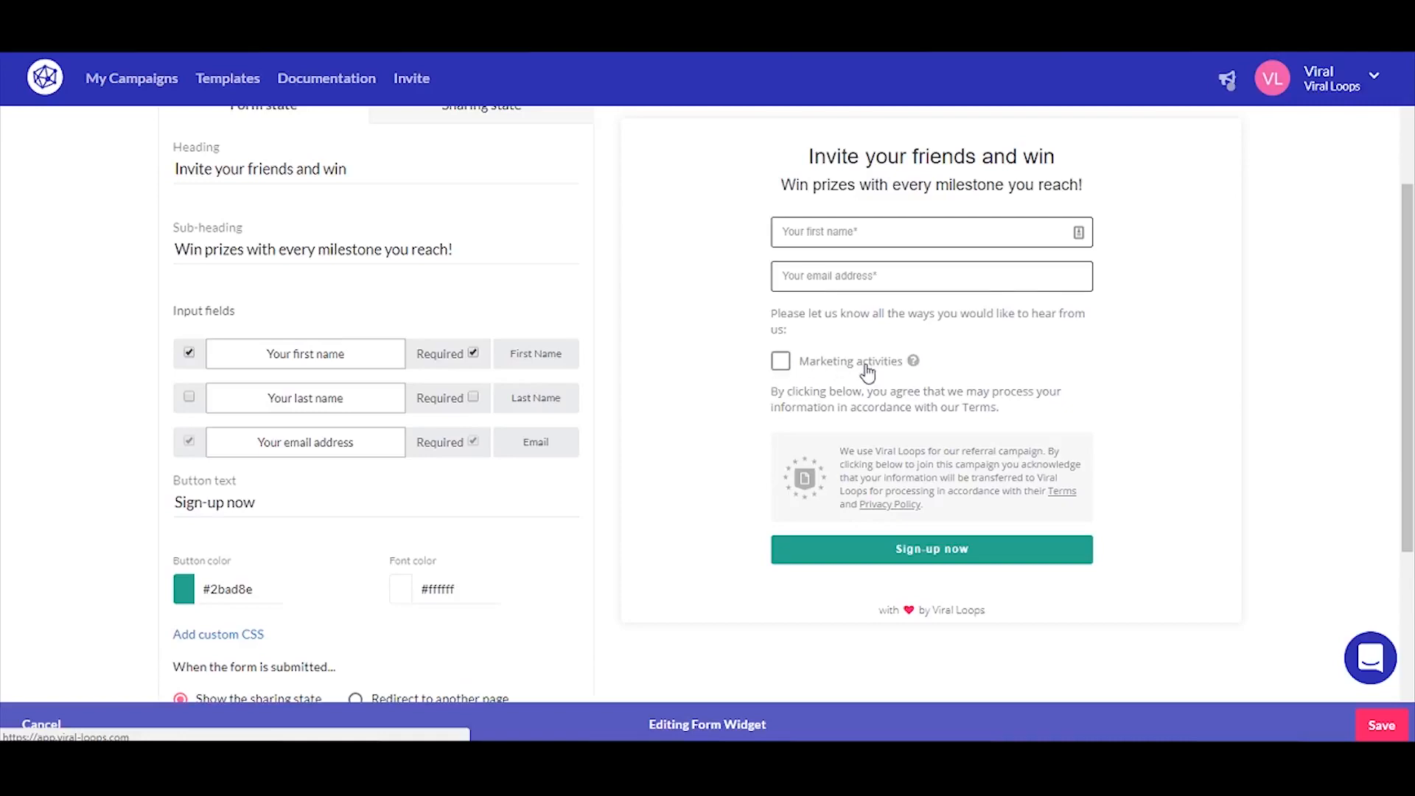
scroll(811, 379, up, 2)
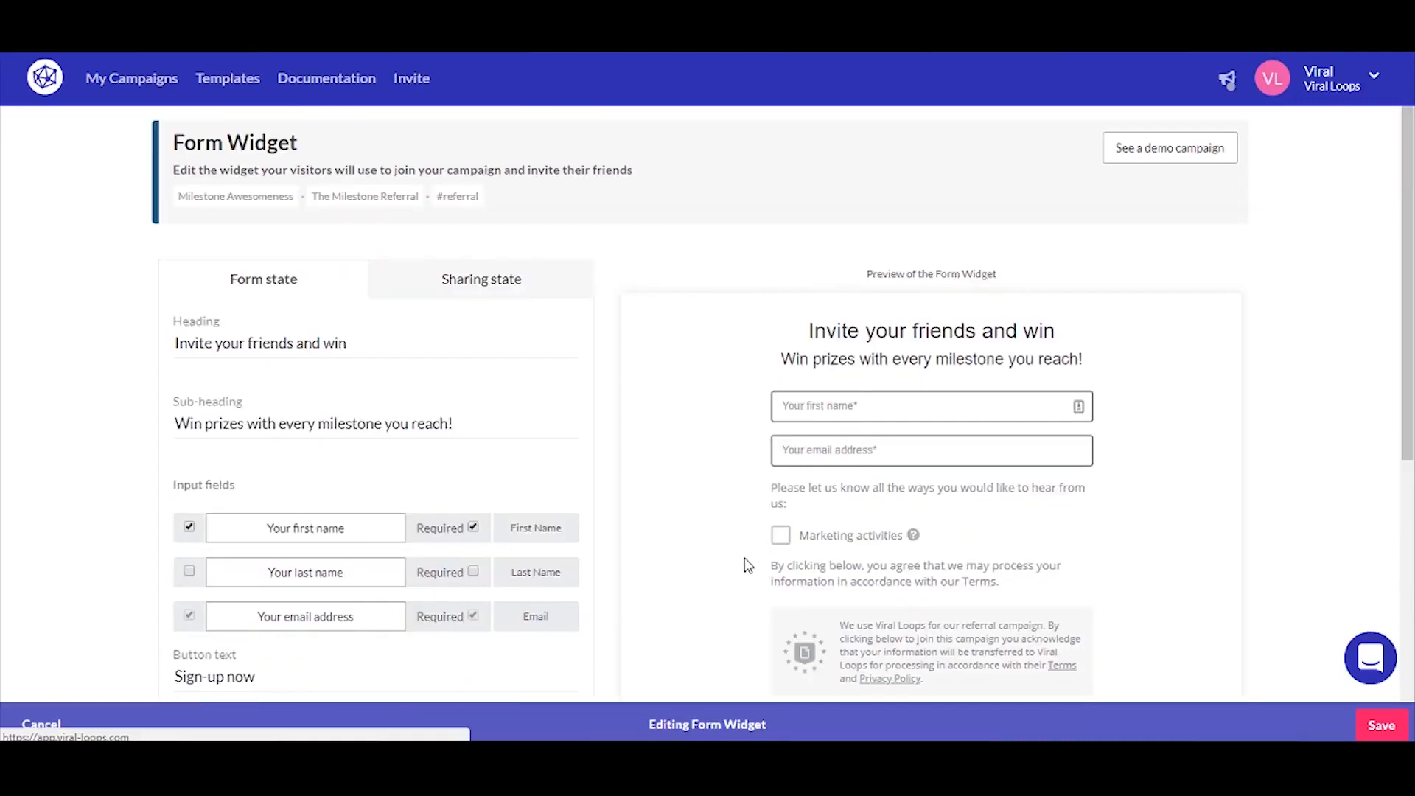
scroll(689, 626, down, 5)
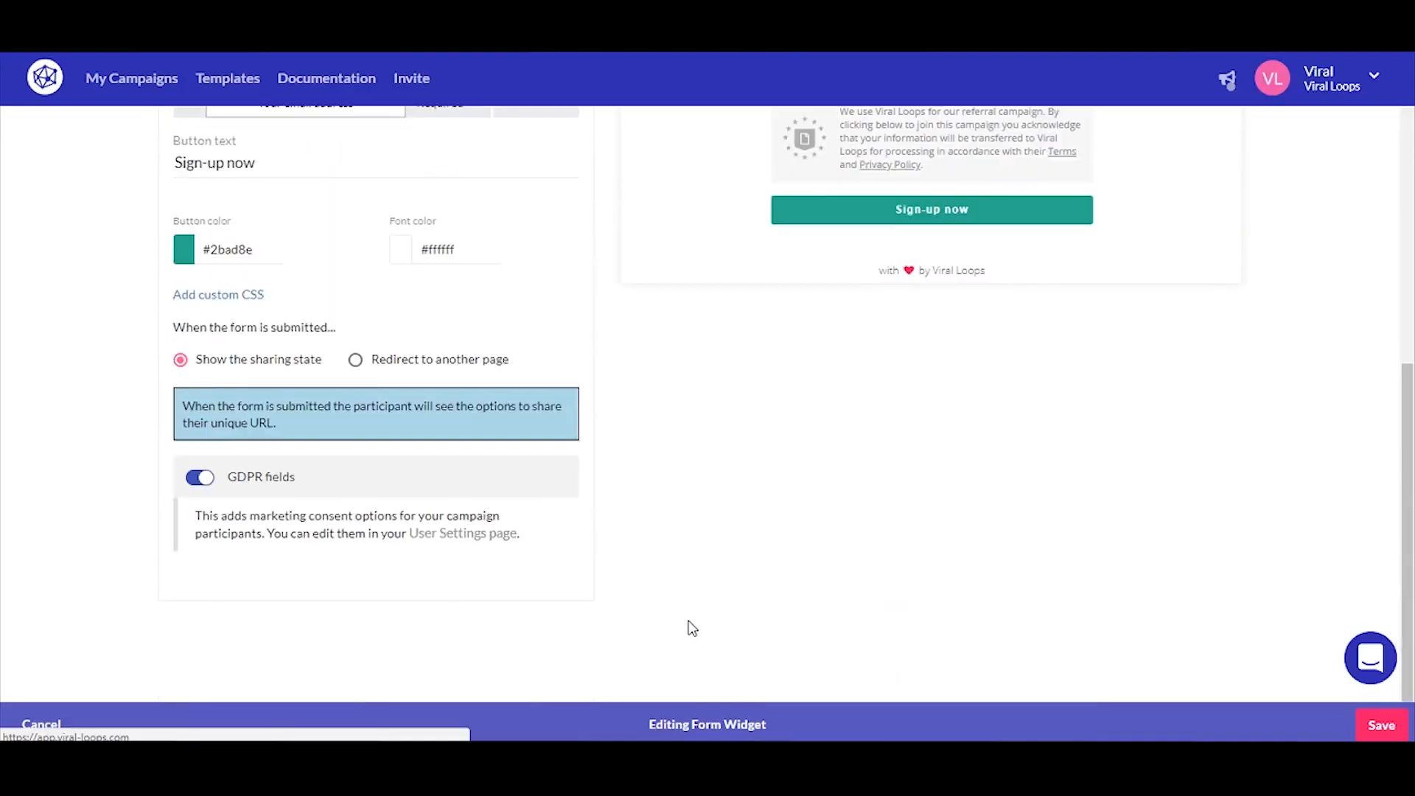
scroll(691, 628, up, 3)
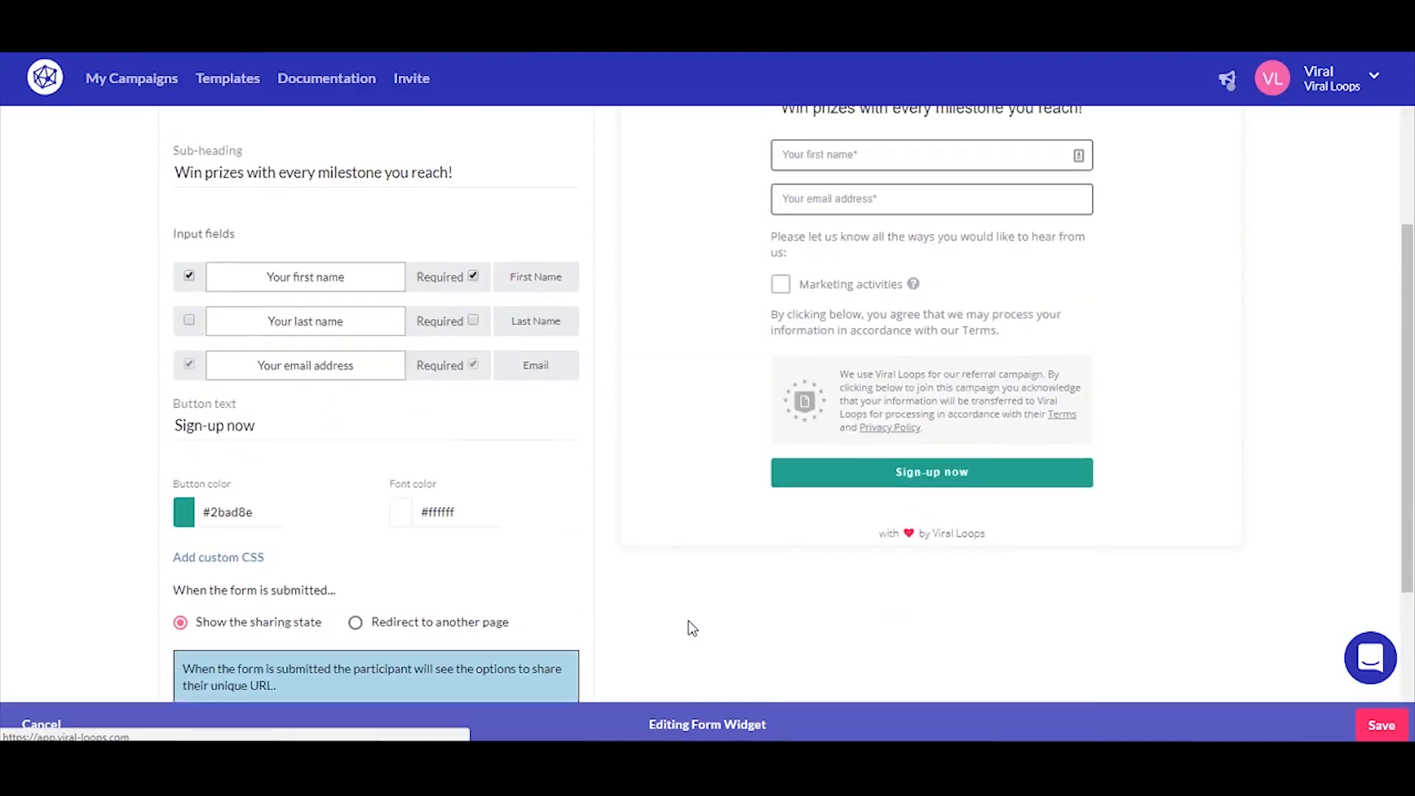
scroll(691, 627, up, 4)
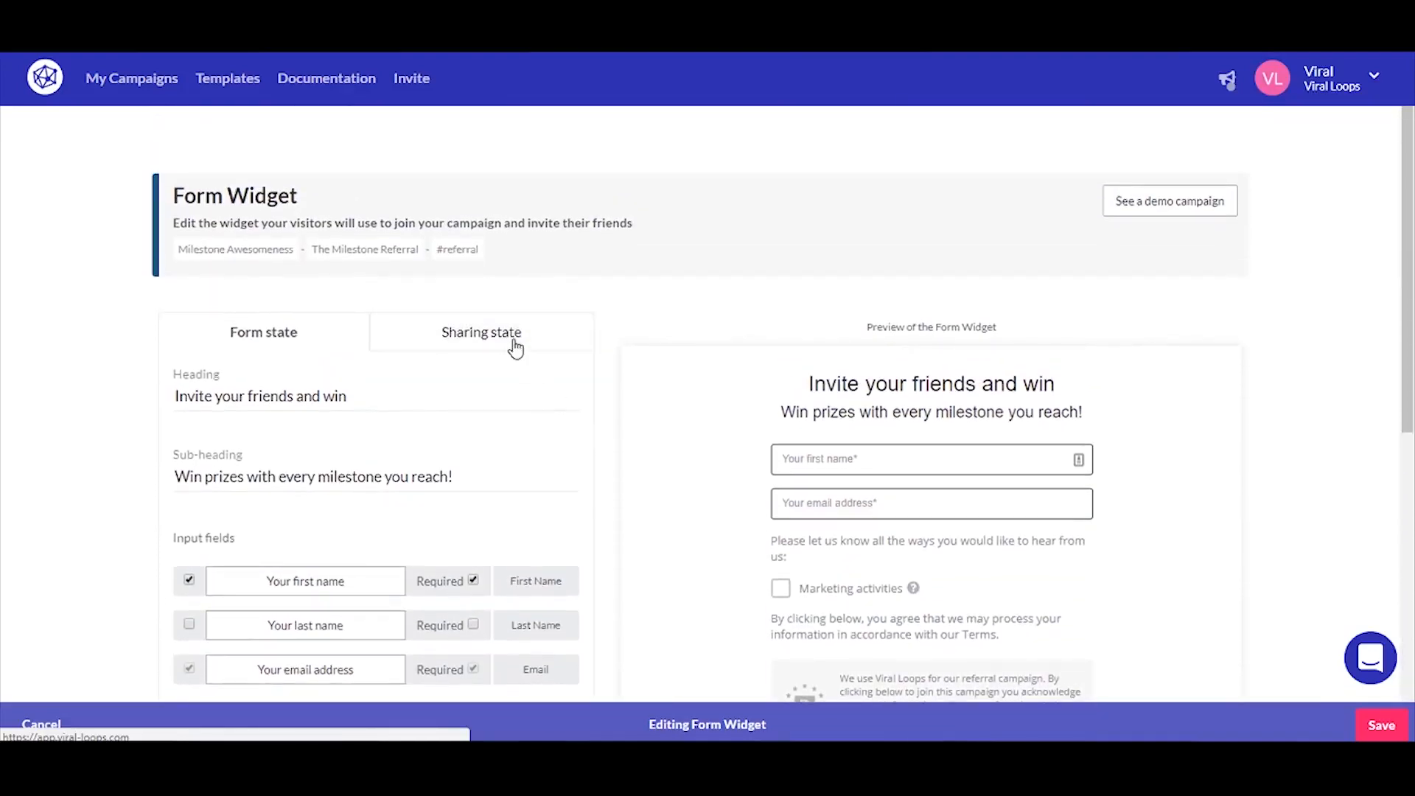
- Open the sharing state settings of the Form Widget and set the invite prompt to "Invite friends and win!"
click(515, 341)
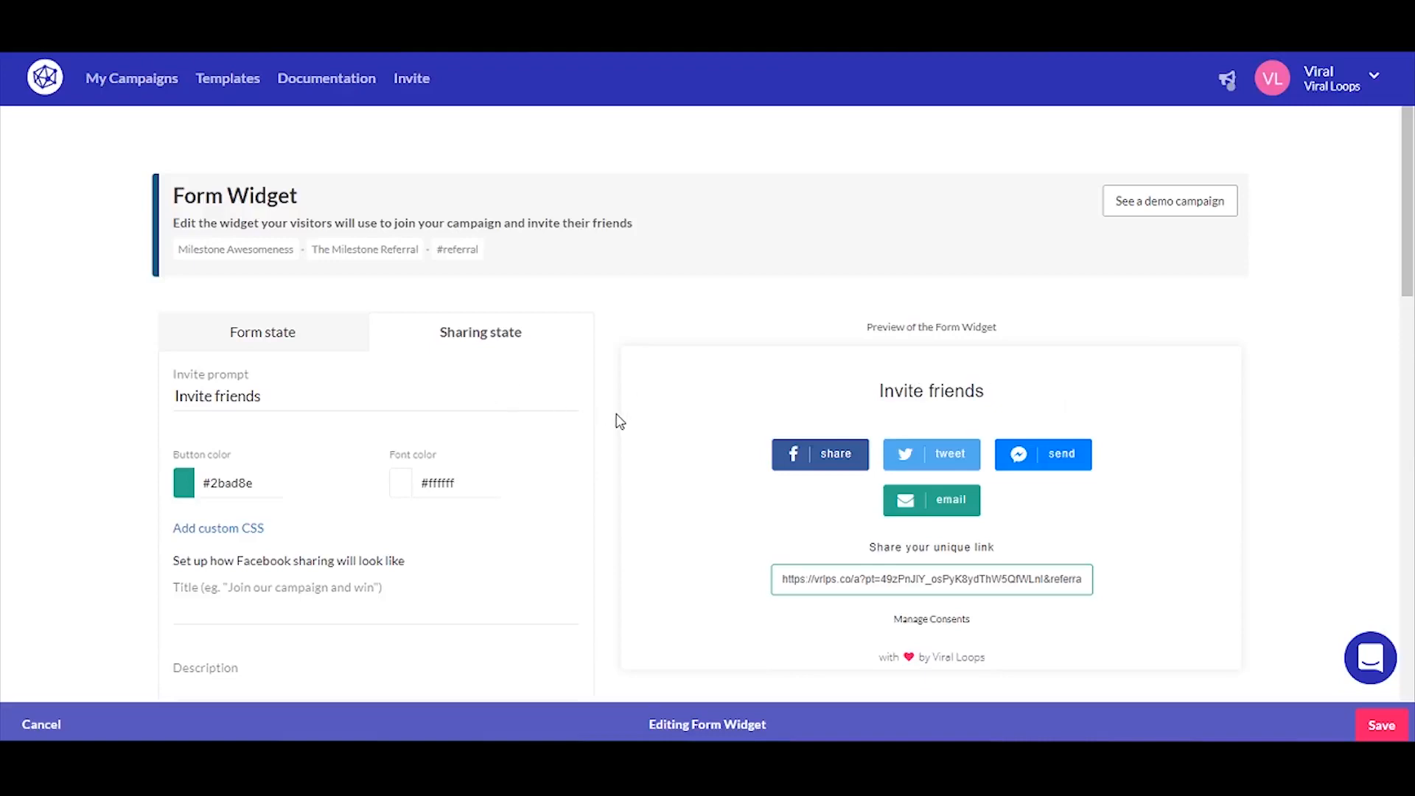
scroll(619, 420, down, 2)
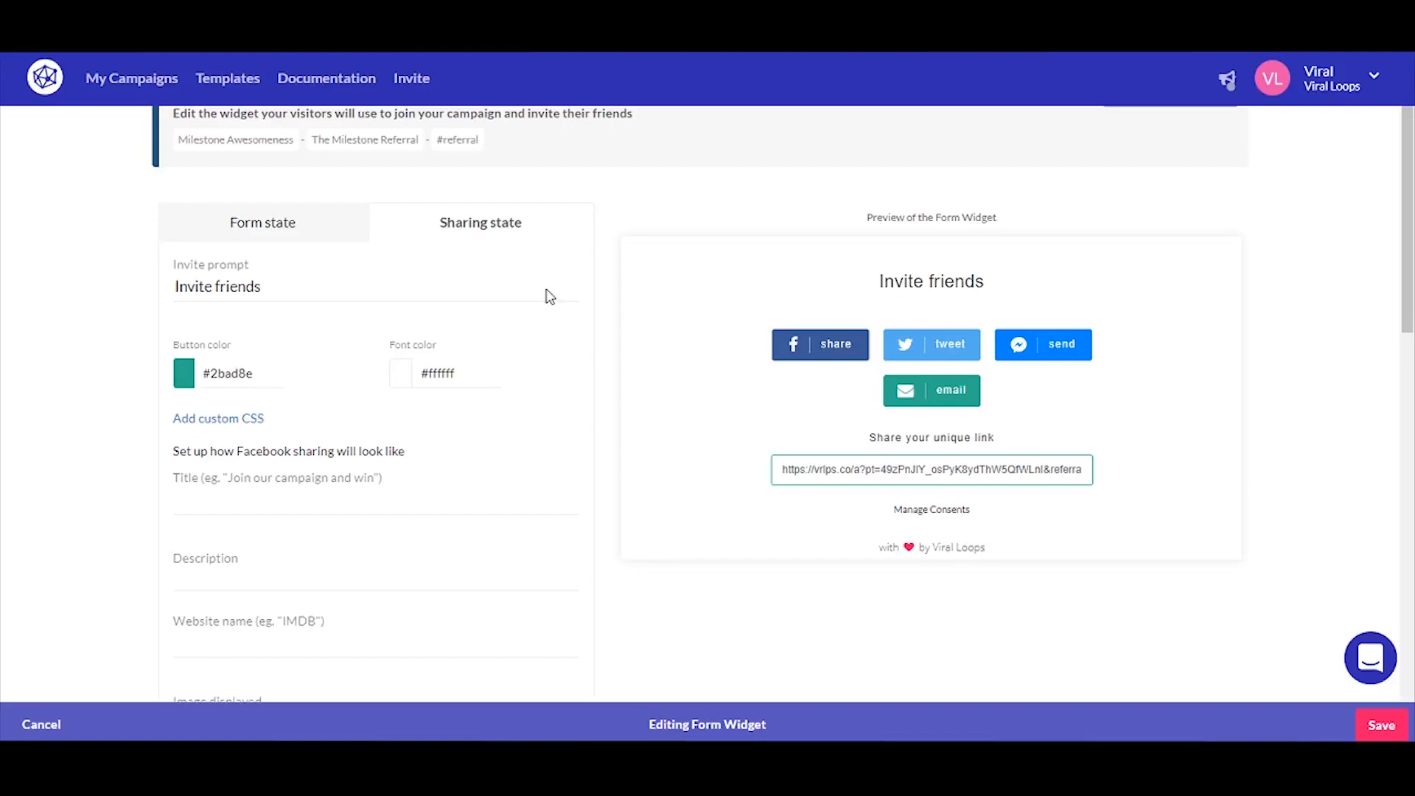
click(269, 285)
text(and win)
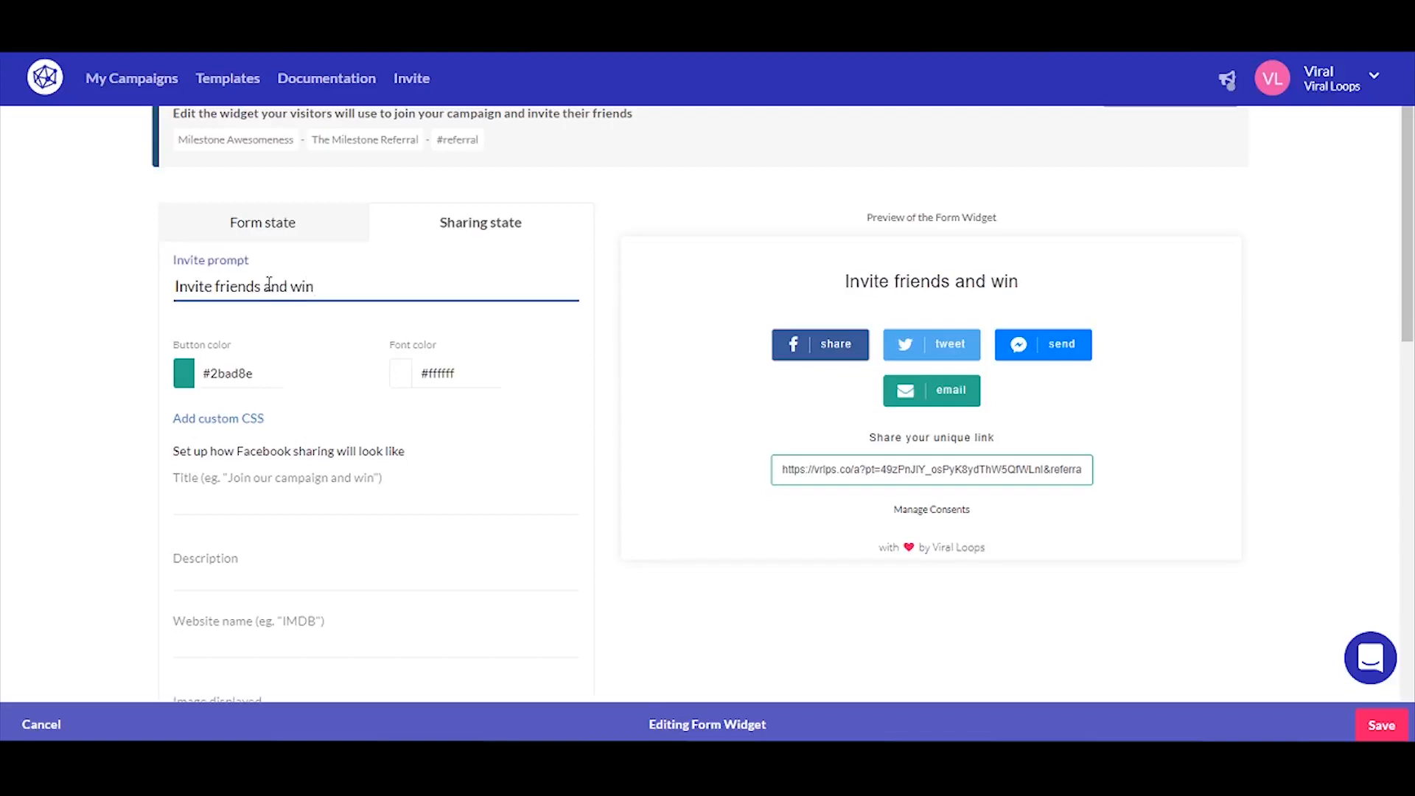
text(!)
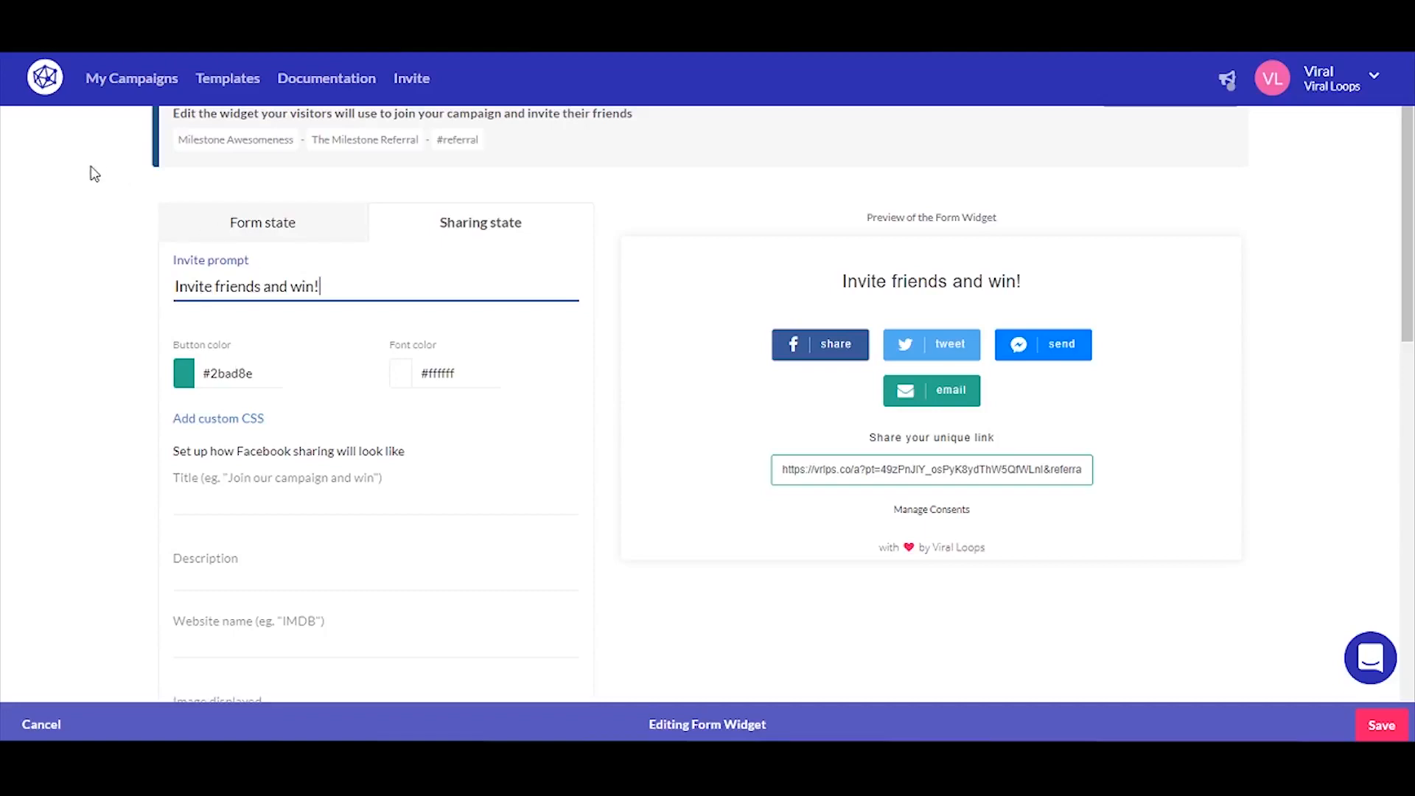
- Change the sharing state's button color to red #ff0000
click(184, 379)
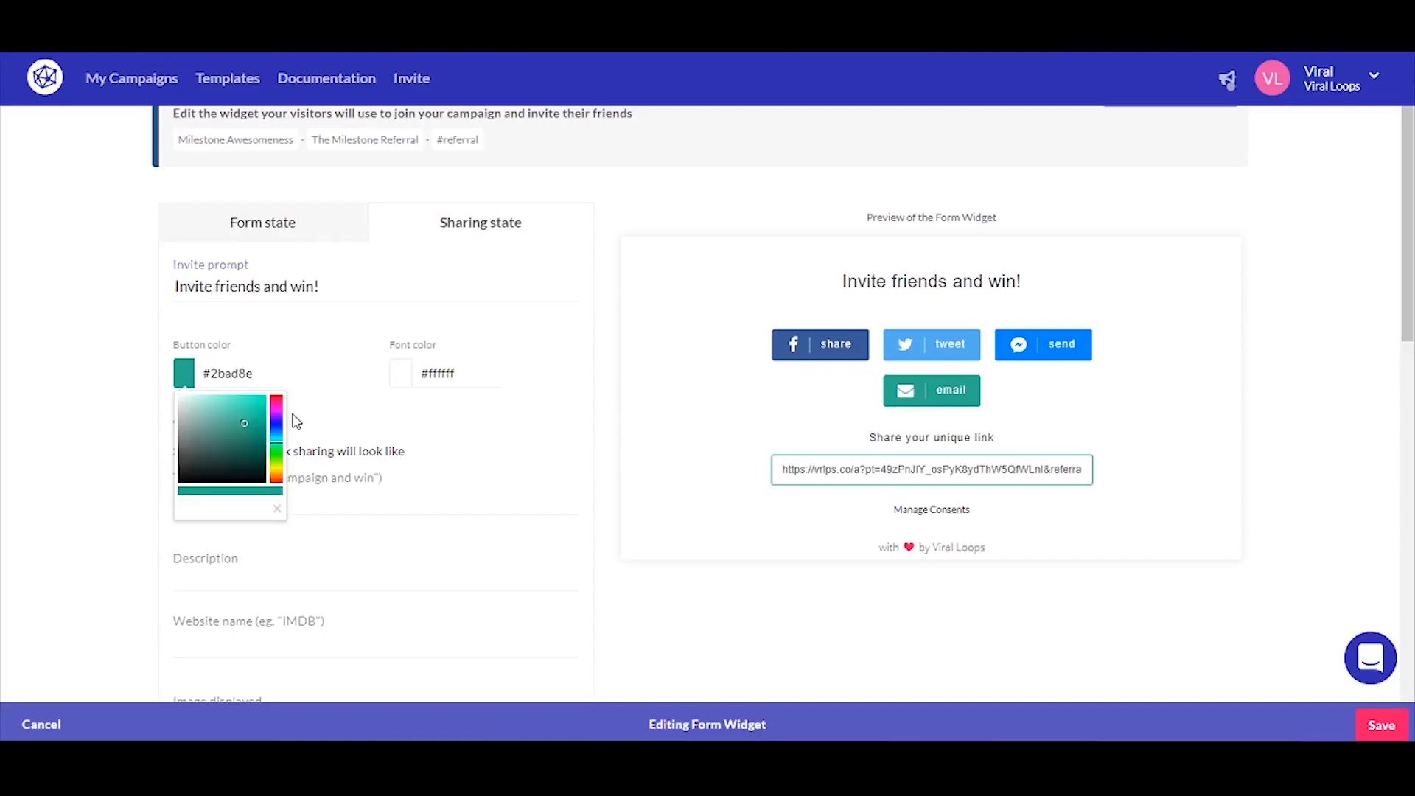
click(275, 398)
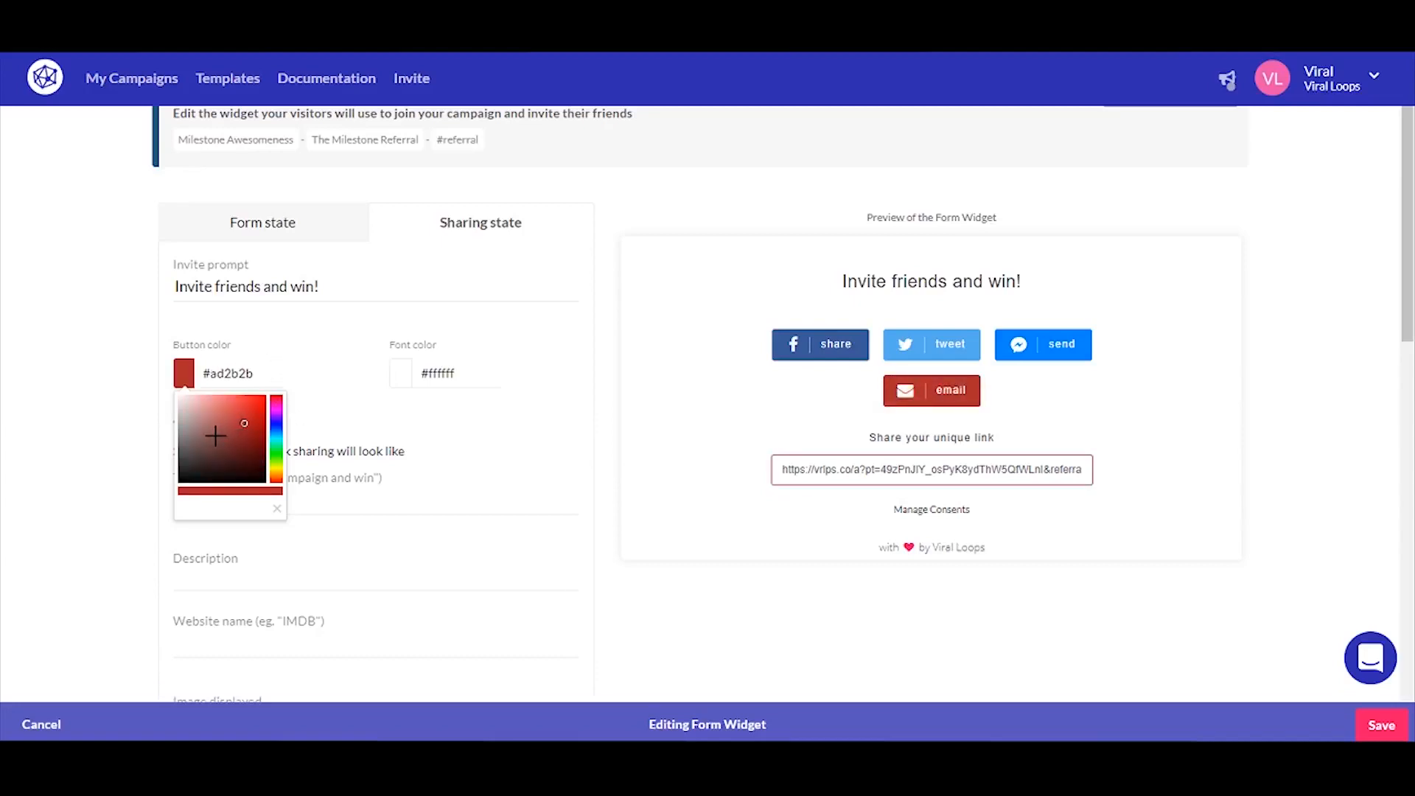
drag(237, 414, 279, 383)
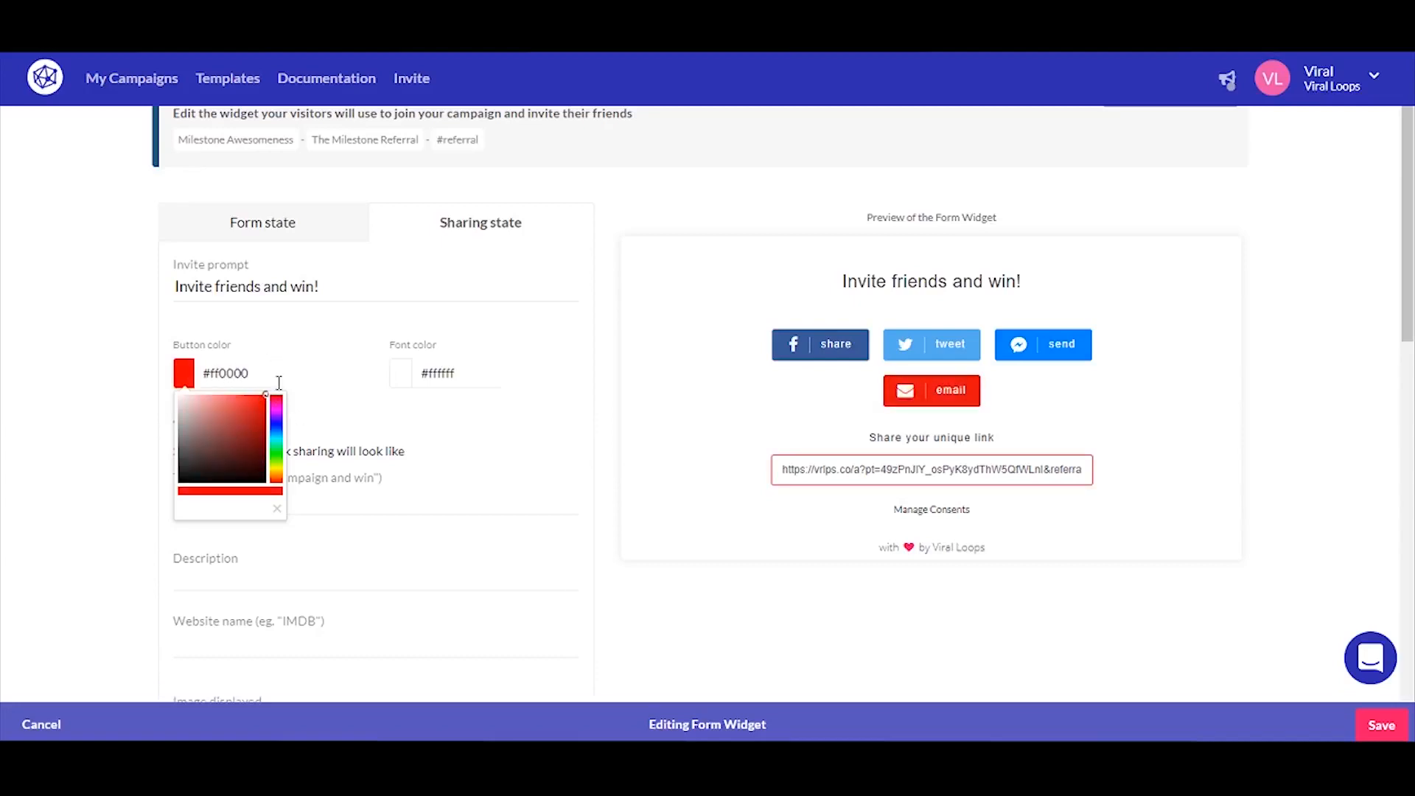
click(603, 473)
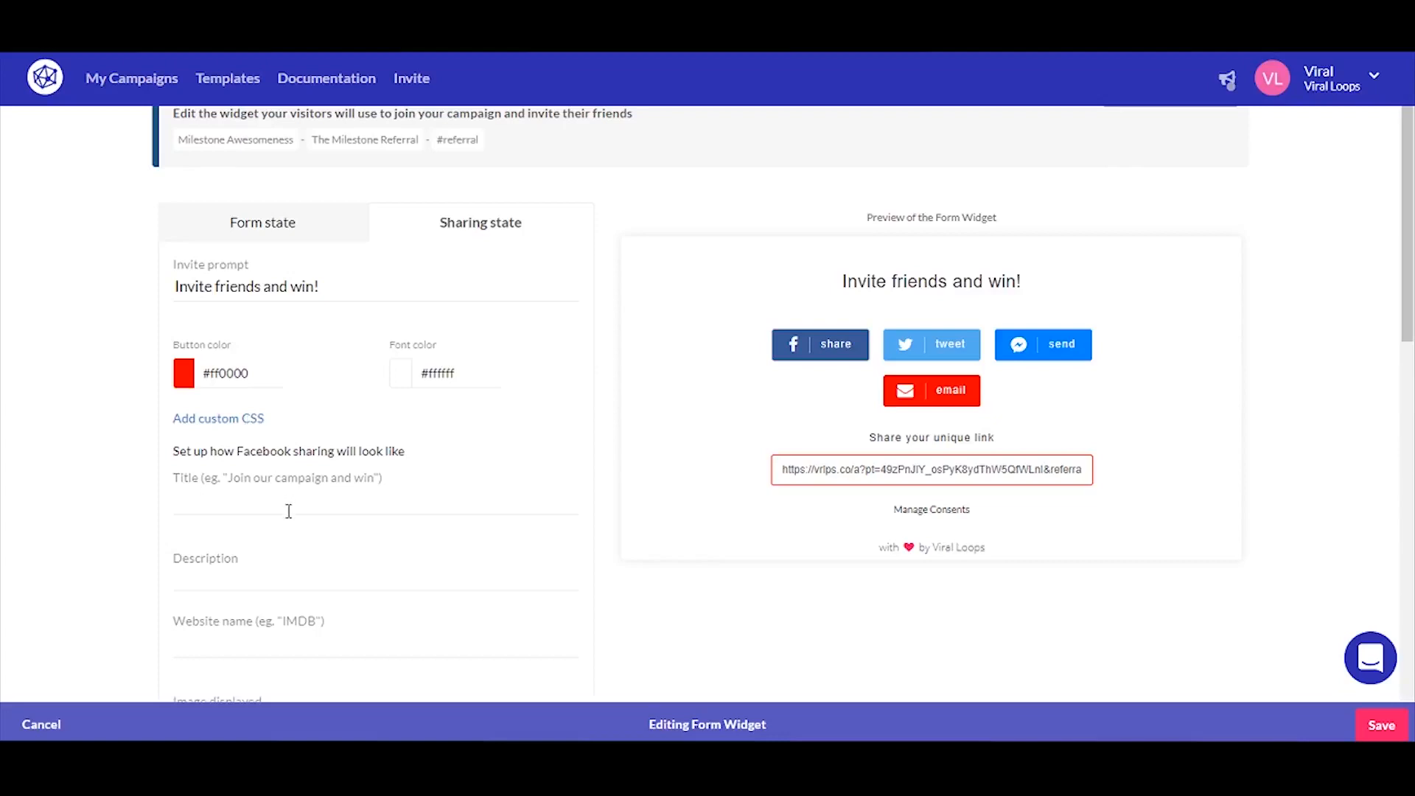
- Examine the sharing channel options, from Facebook to Copy Viral Link, and the unique link field in the widget preview
scroll(560, 522, down, 5)
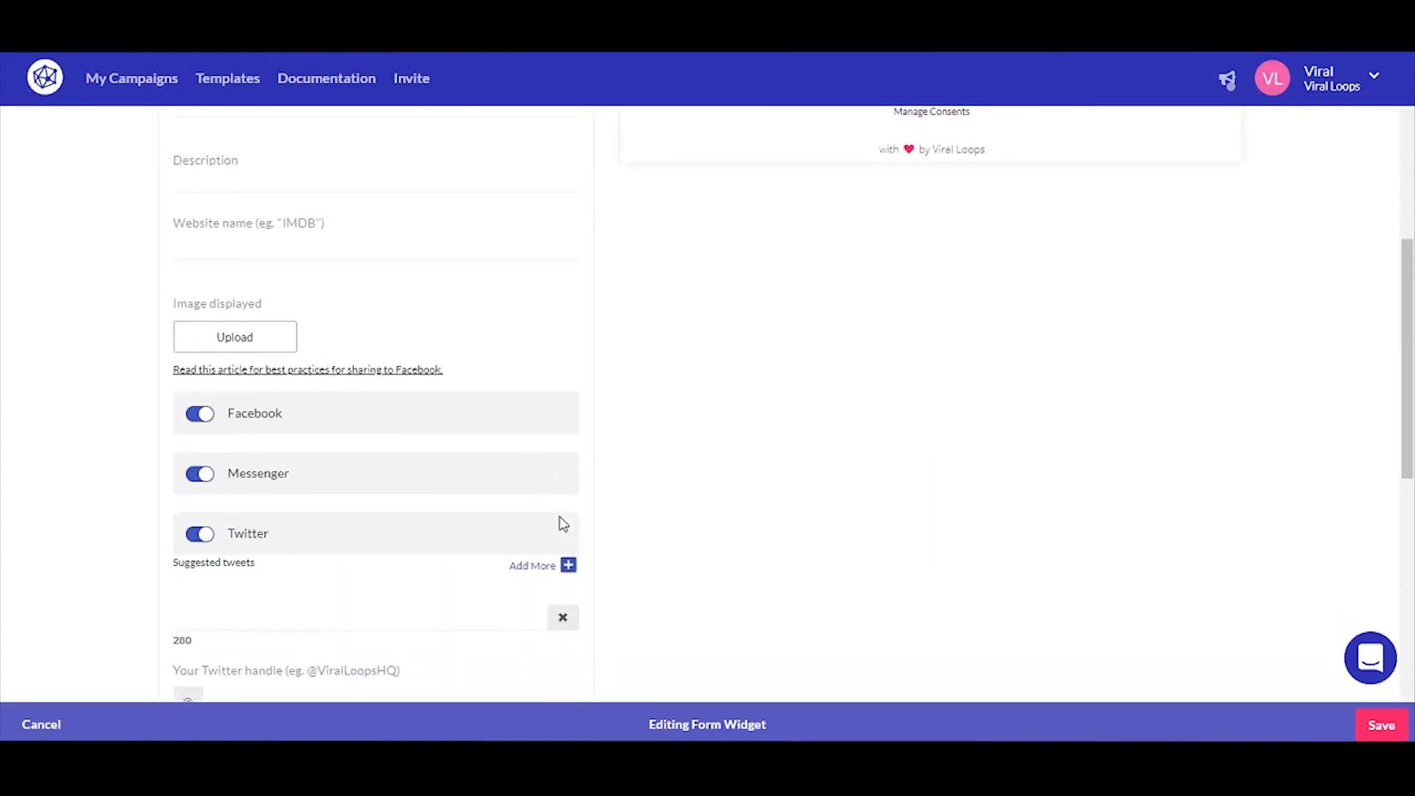
scroll(563, 525, down, 1)
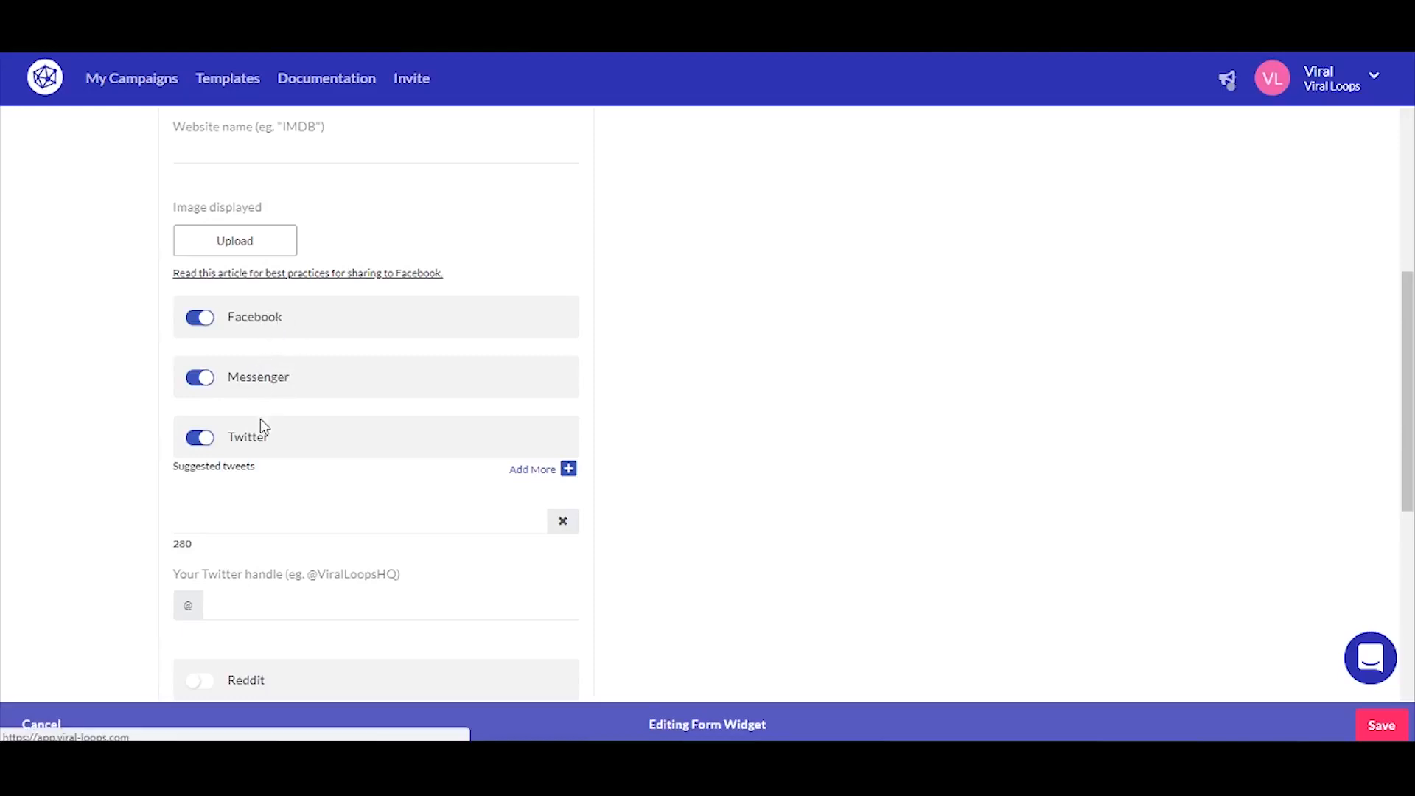
scroll(267, 454, down, 4)
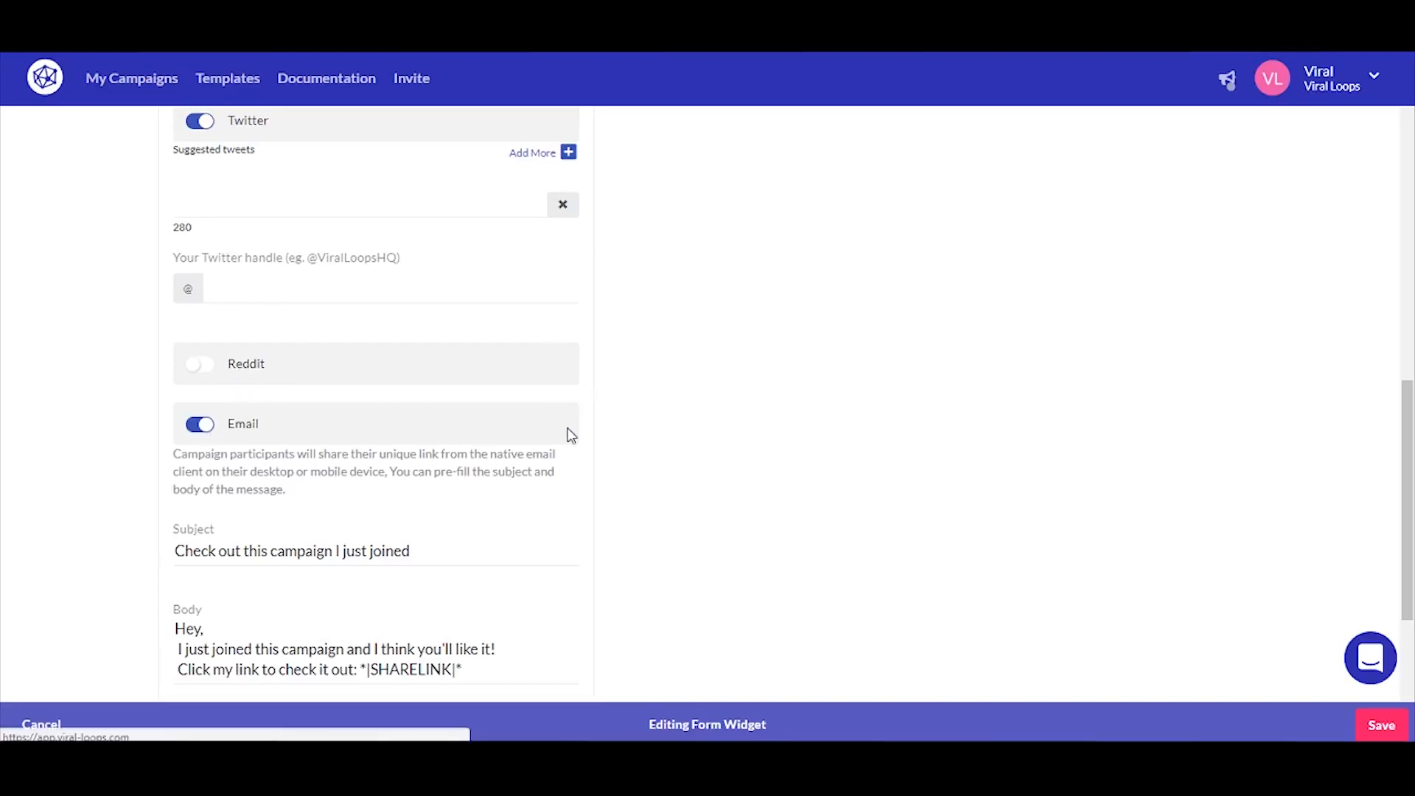
scroll(571, 435, down, 4)
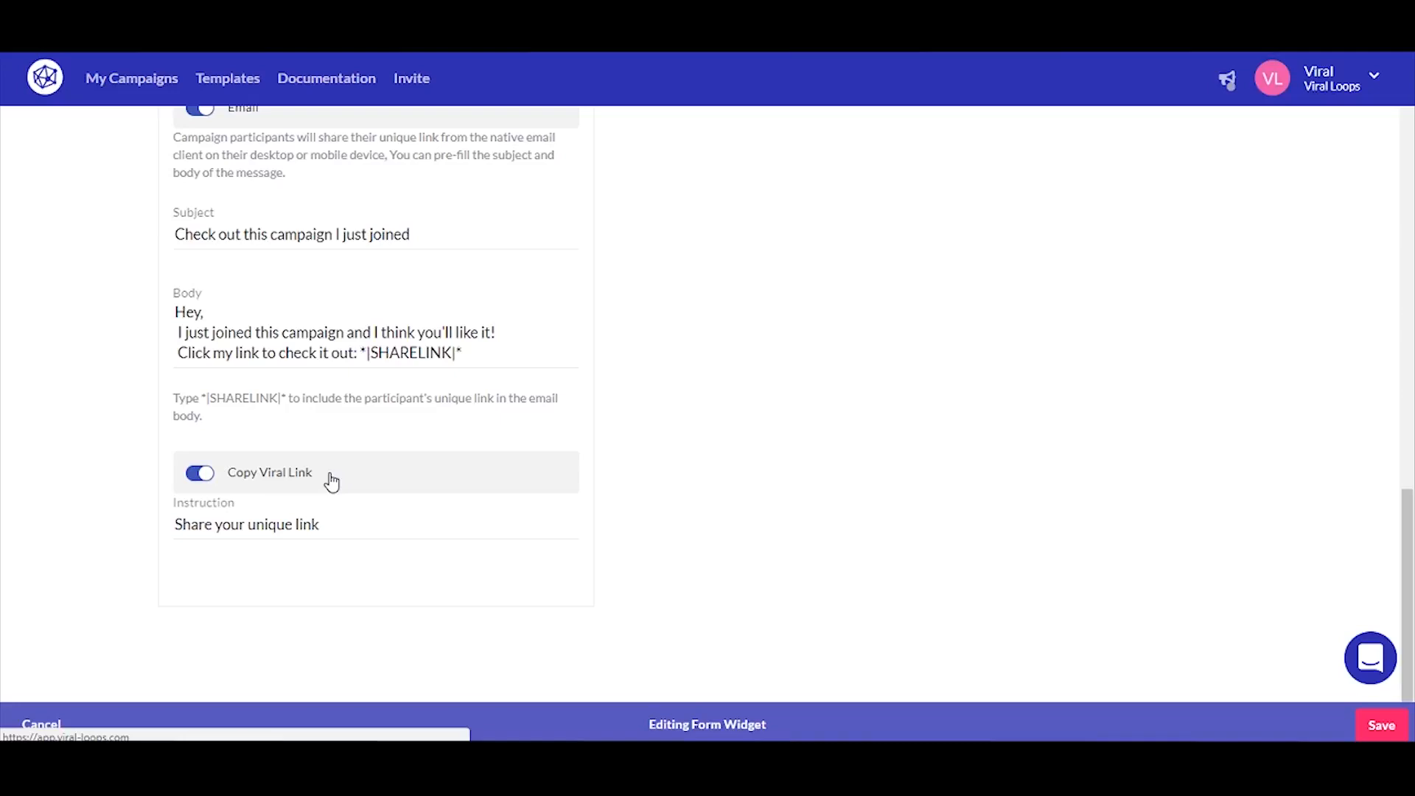
scroll(963, 285, up, 15)
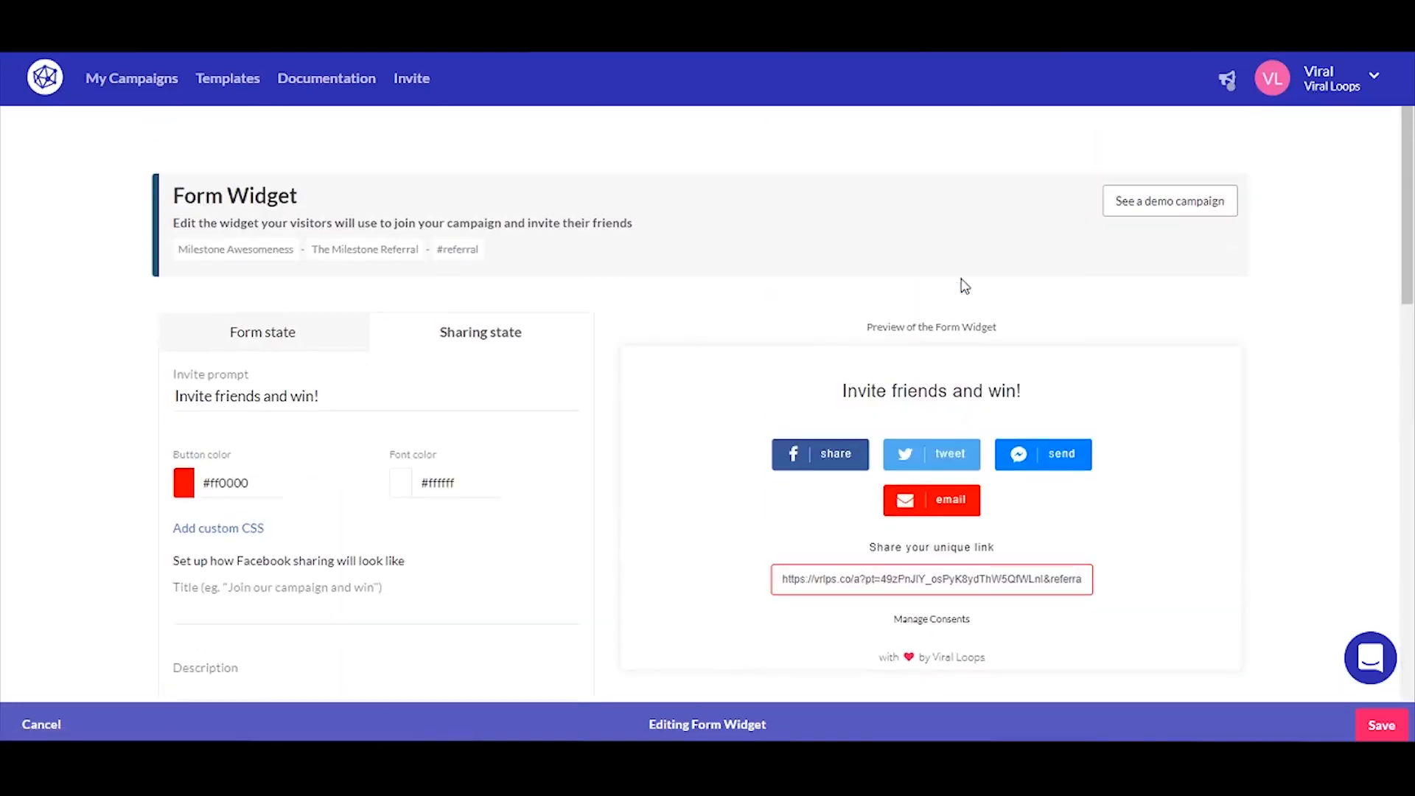
click(971, 582)
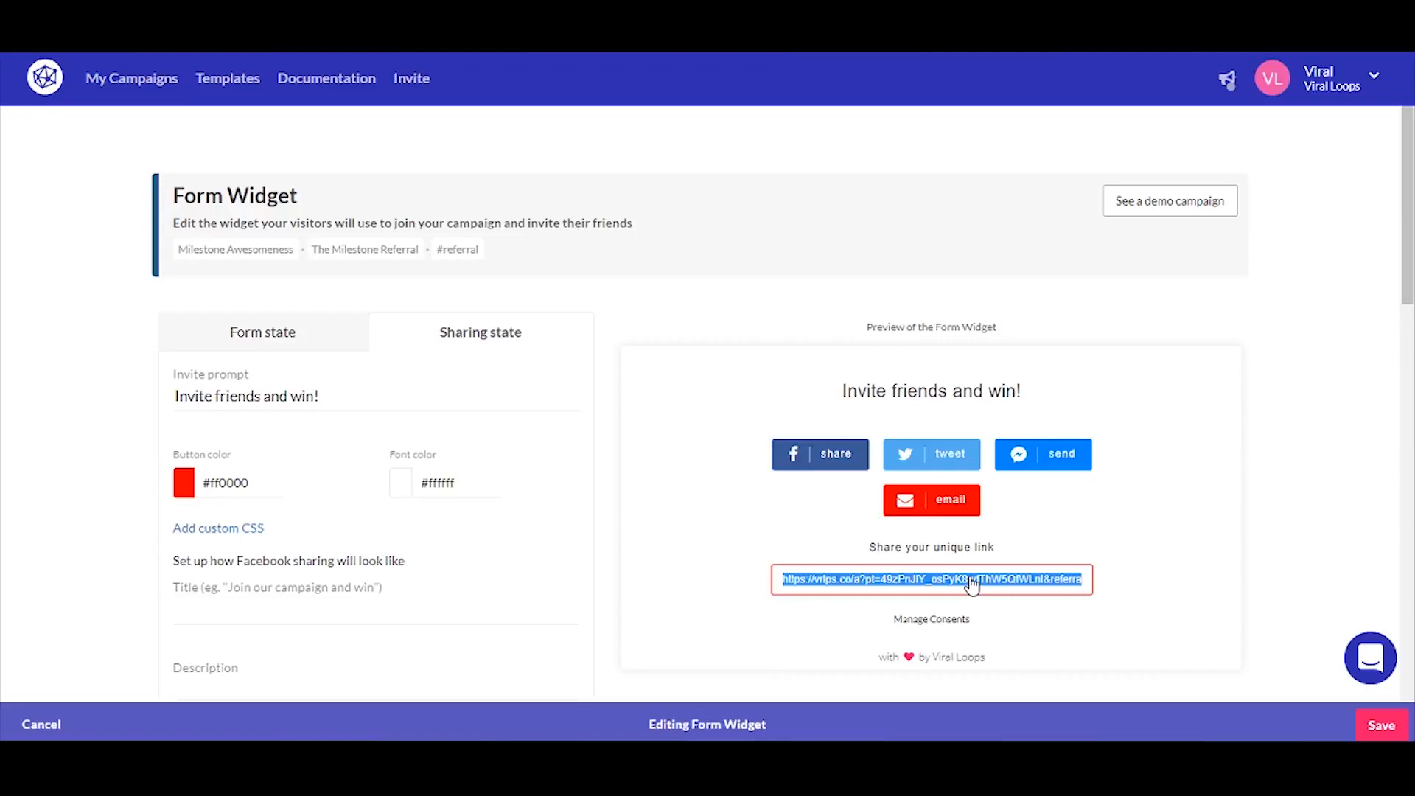
click(605, 512)
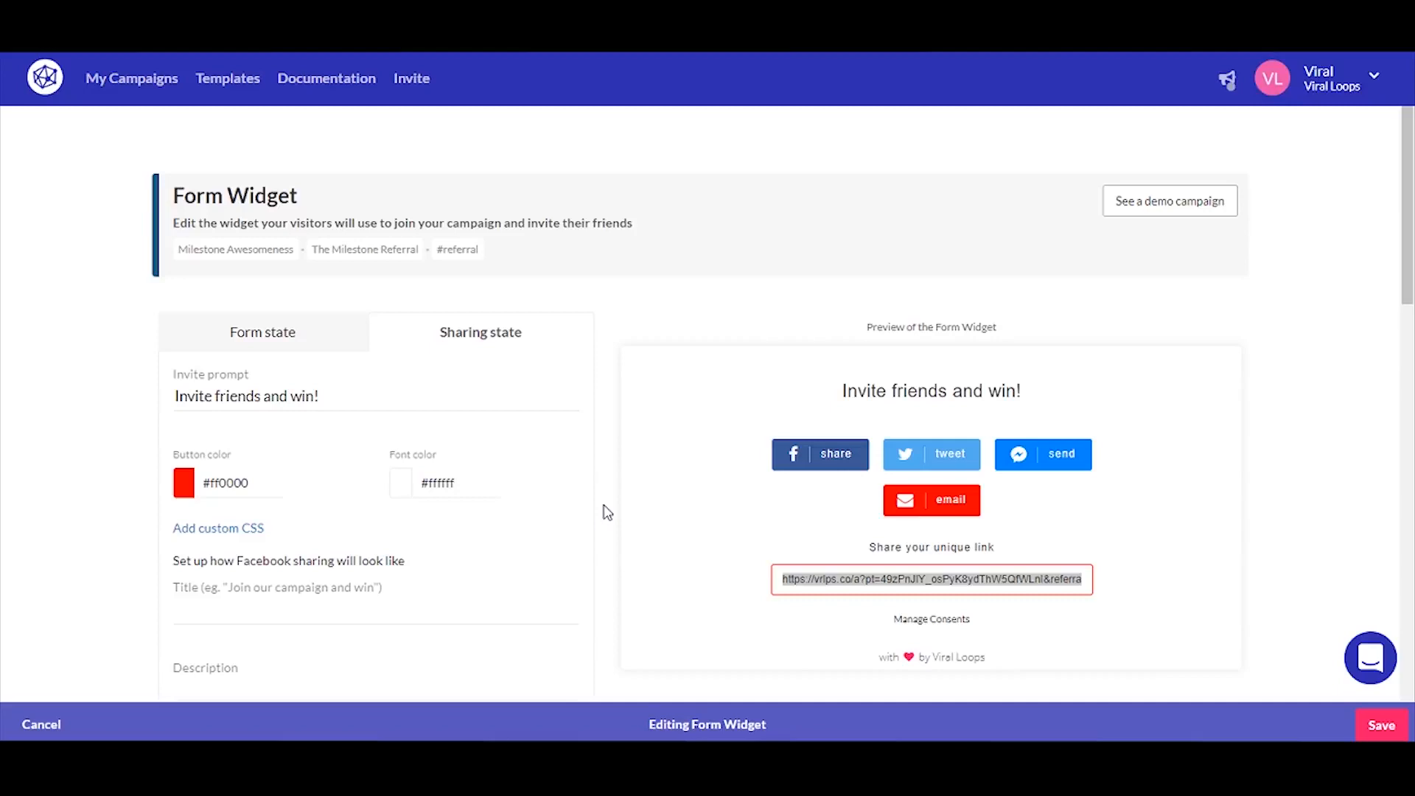
- Examine the Facebook sharing fields for title, description, website name and image, and the Twitter fields for suggested tweets and handle
scroll(605, 512, down, 3)
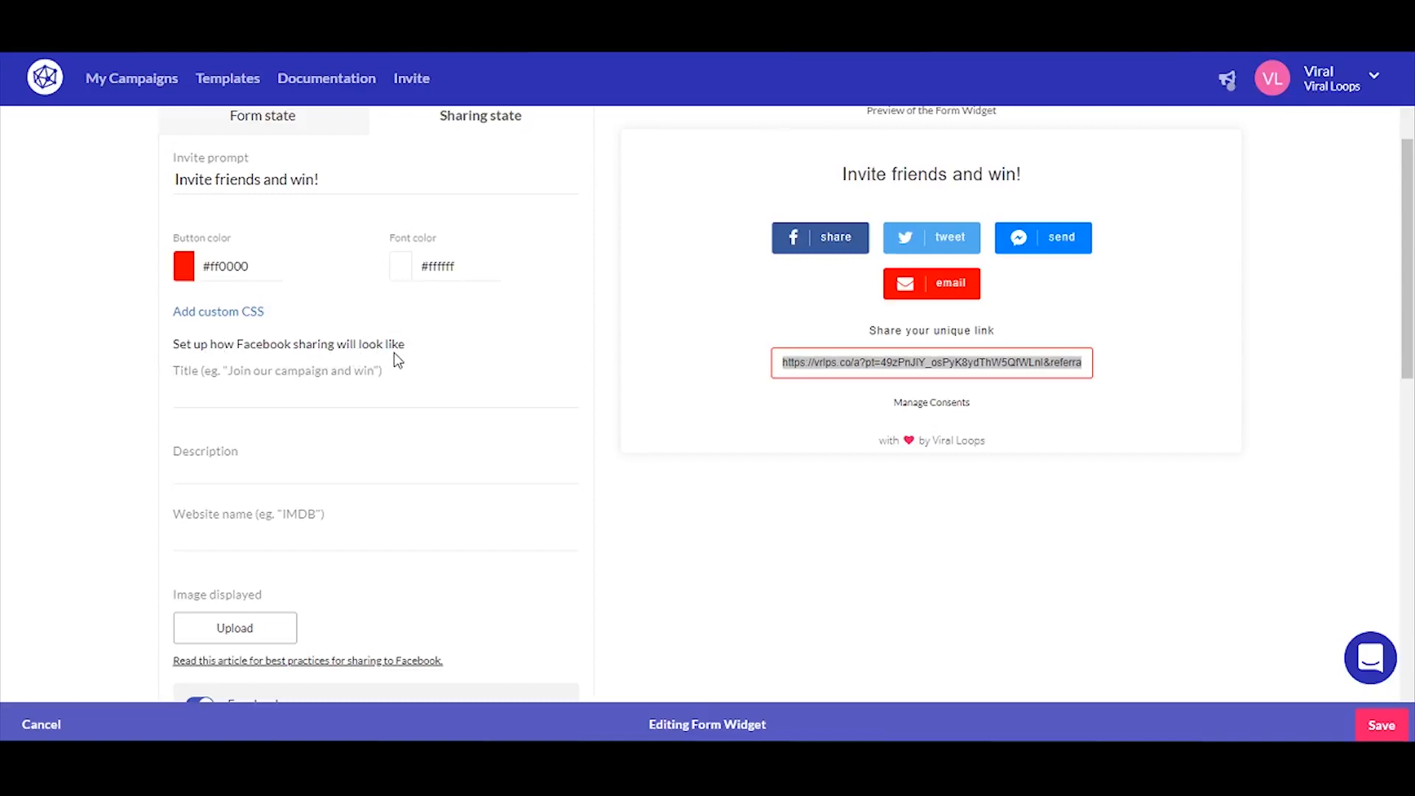
click(393, 390)
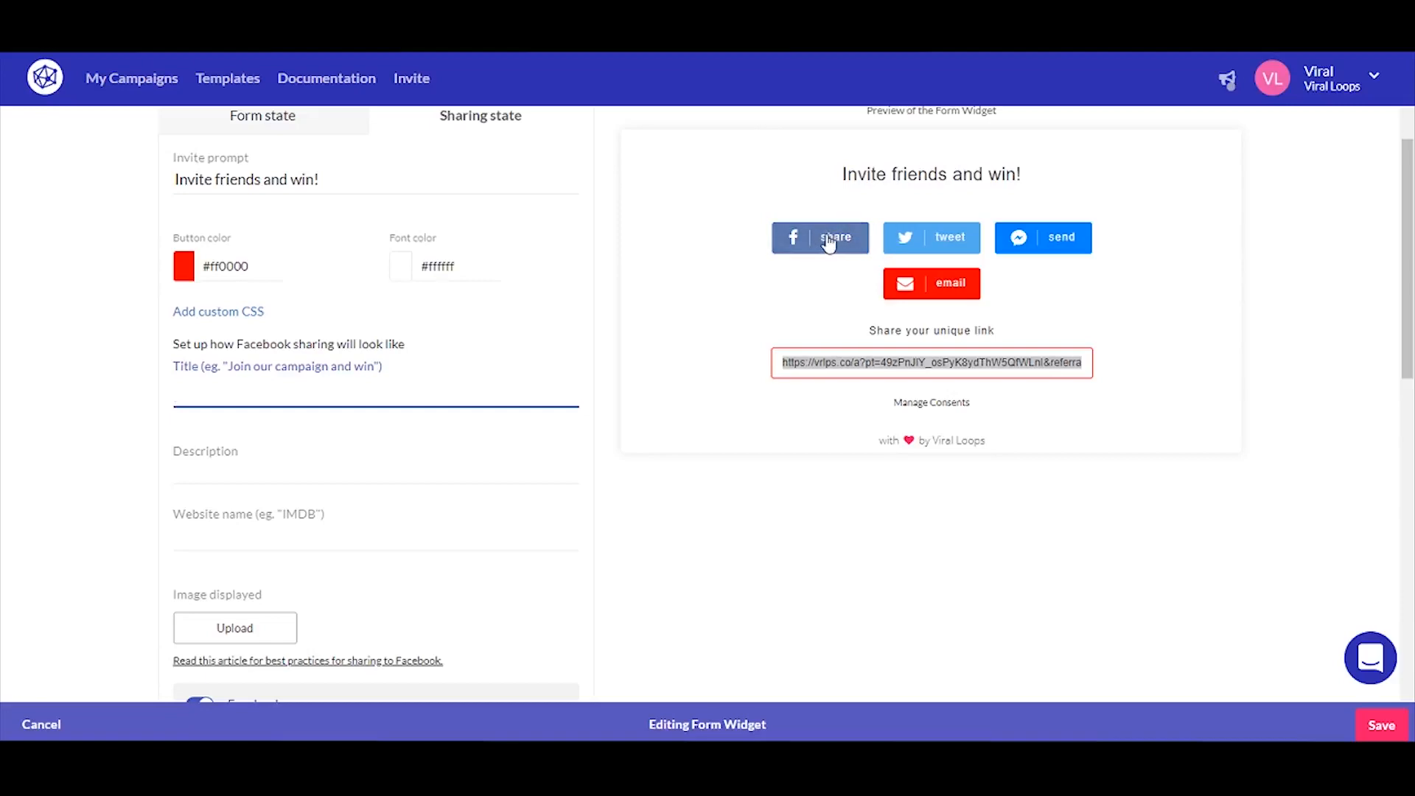
click(248, 468)
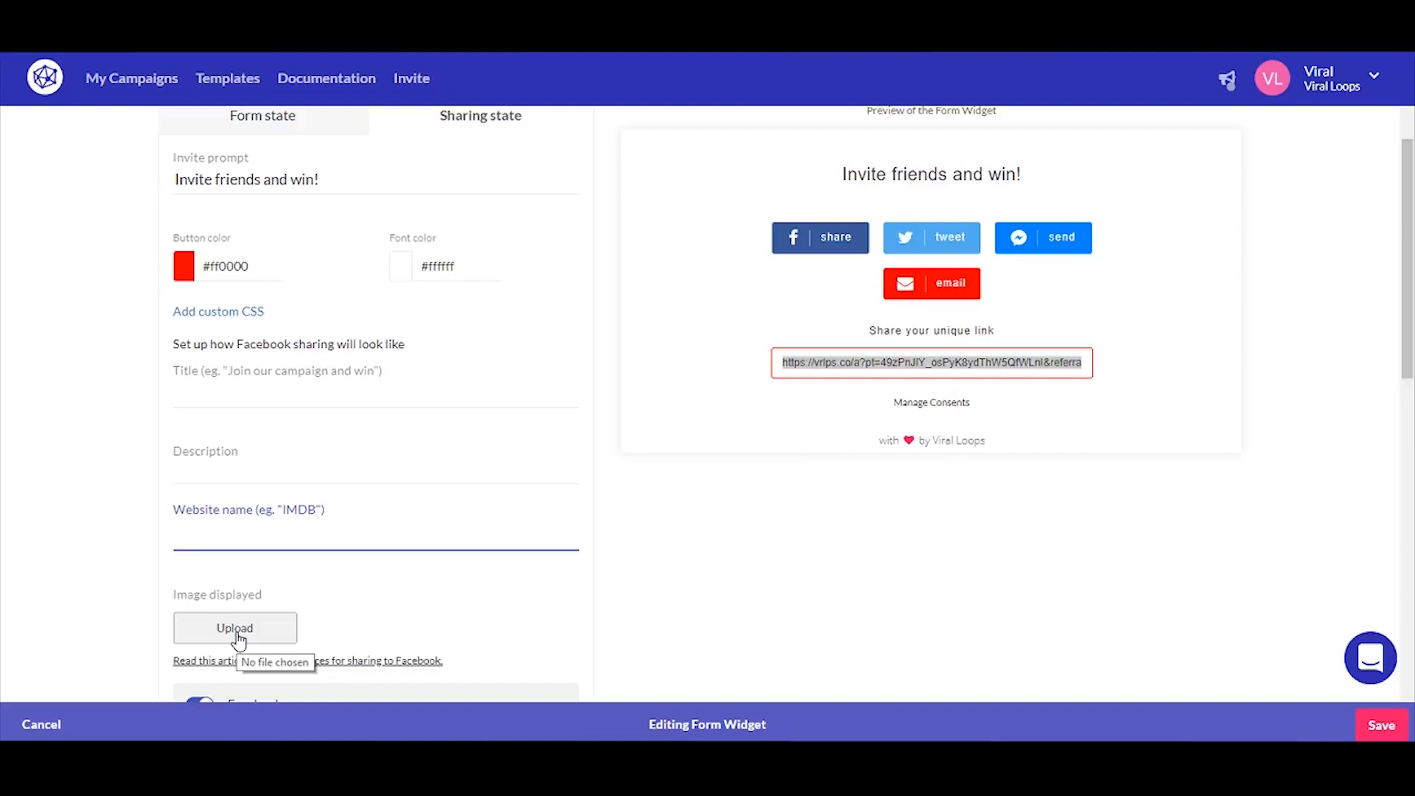
click(683, 556)
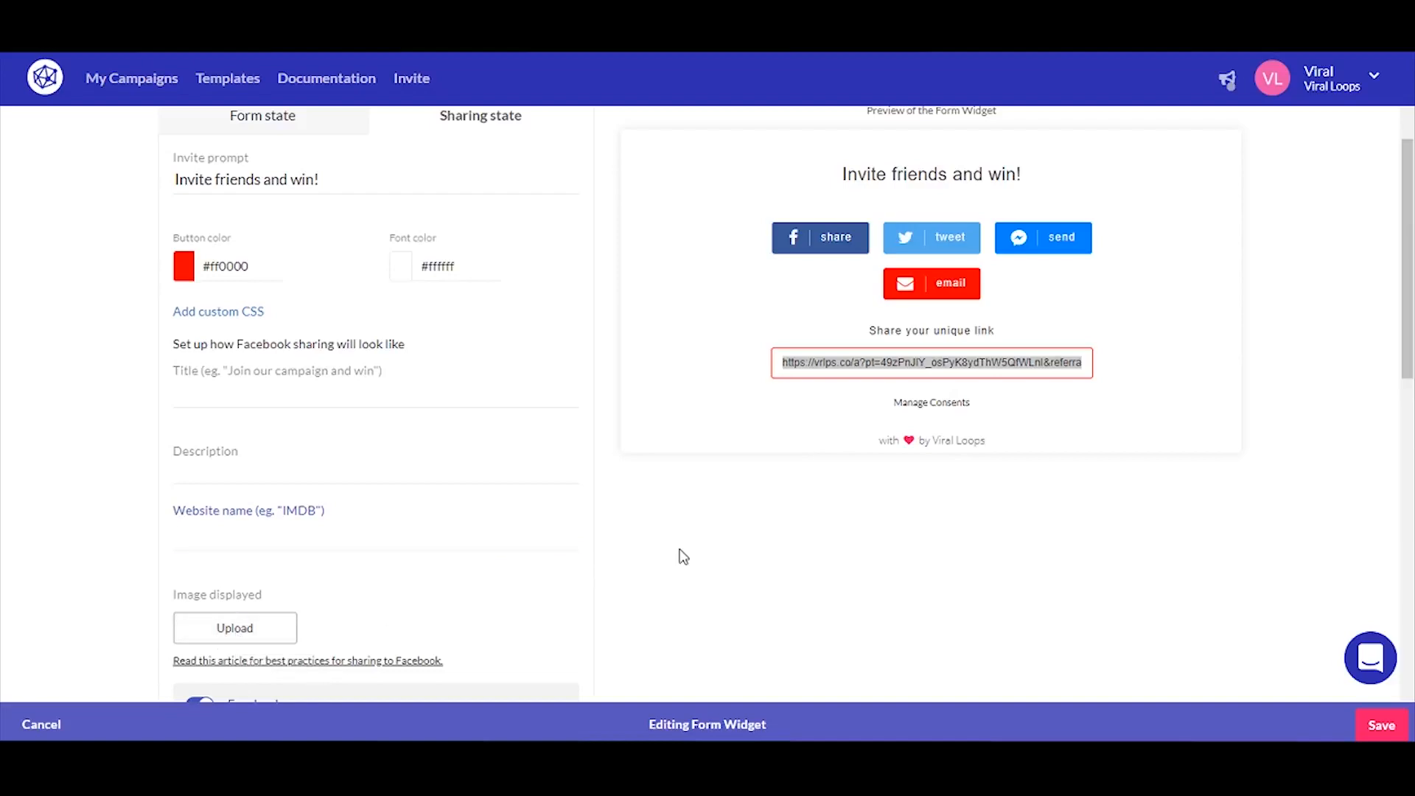
scroll(683, 556, down, 7)
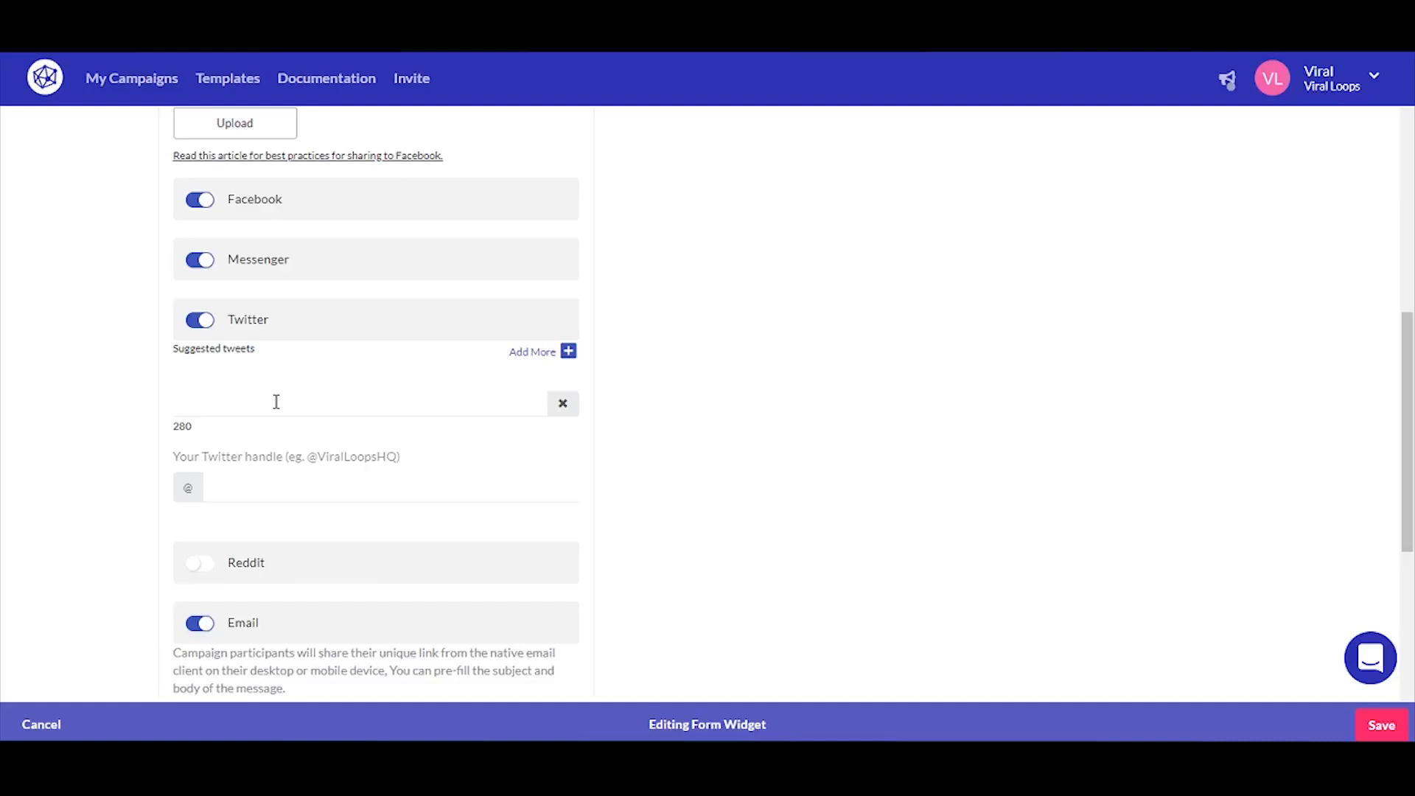
click(295, 496)
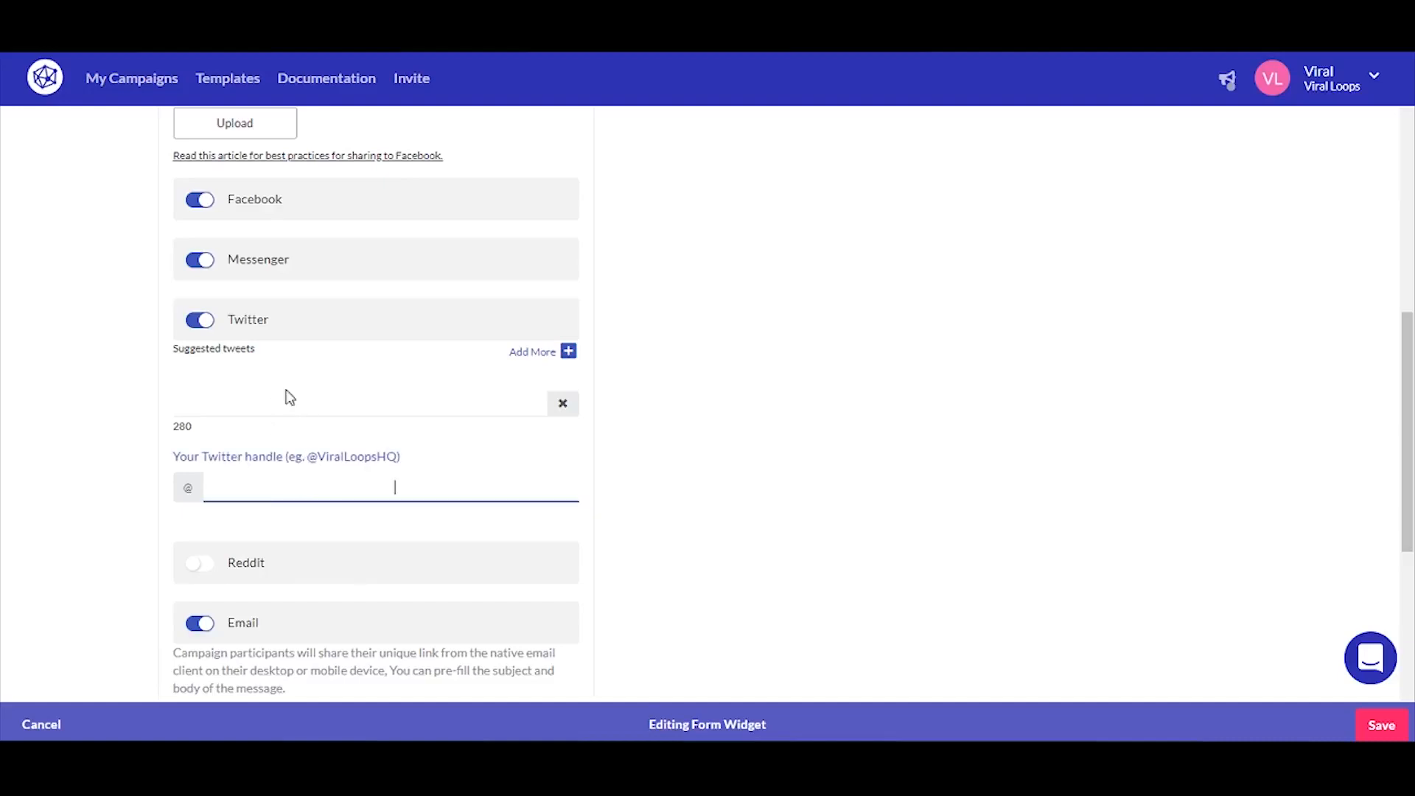
click(229, 398)
scroll(1061, 265, up, 8)
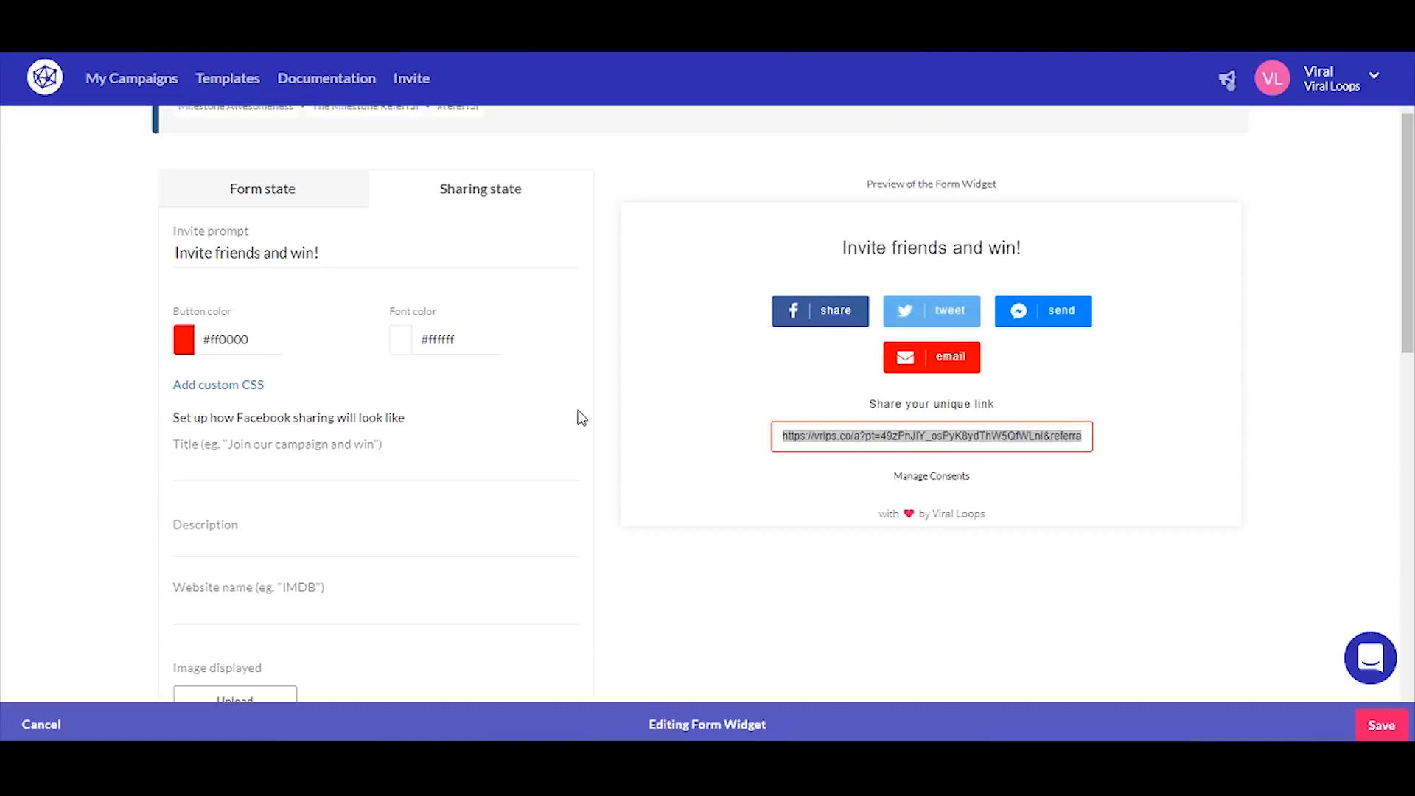
- Examine the Email sharing option's pre-filled subject and body, including the *|SHARELINK|* tag
scroll(581, 418, down, 6)
scroll(581, 418, down, 6)
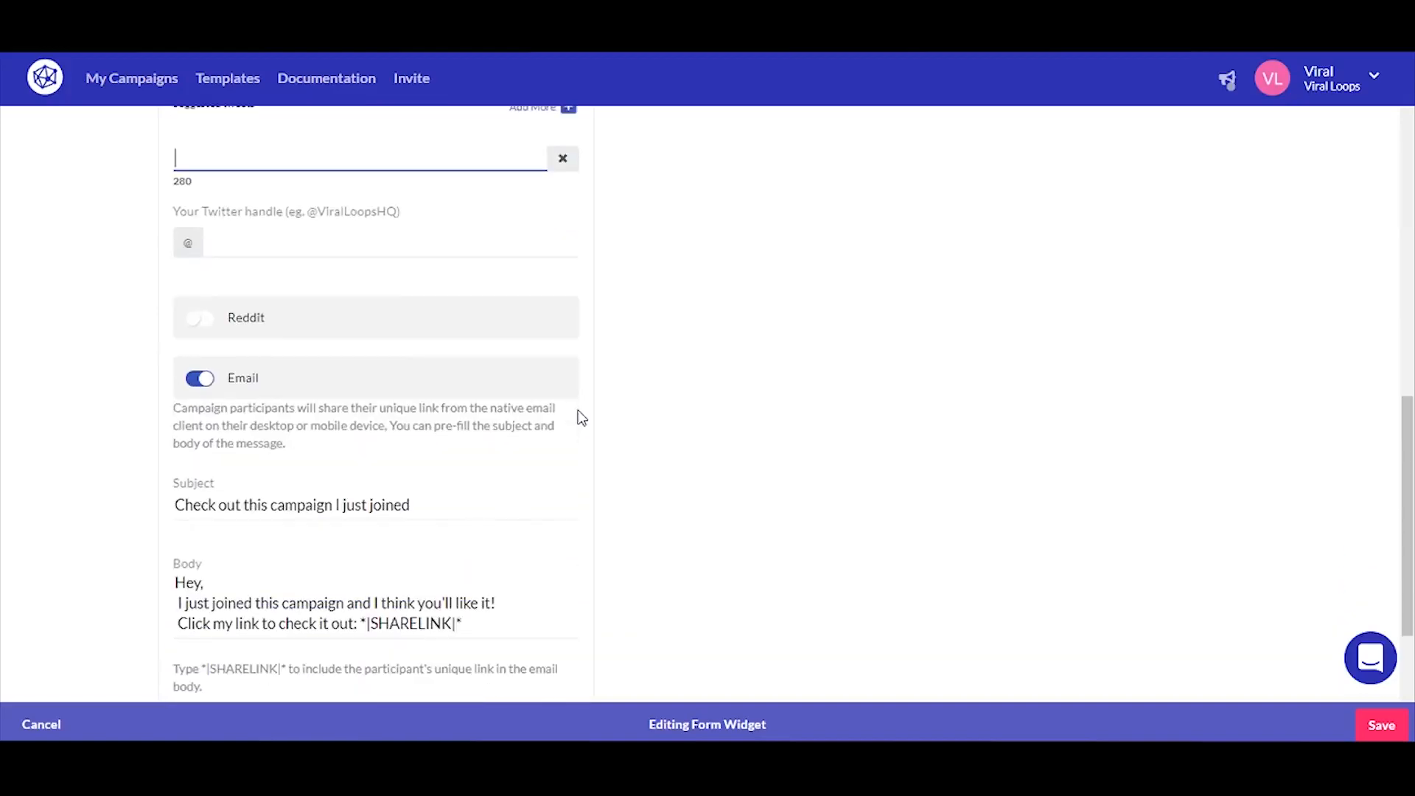
scroll(582, 418, down, 3)
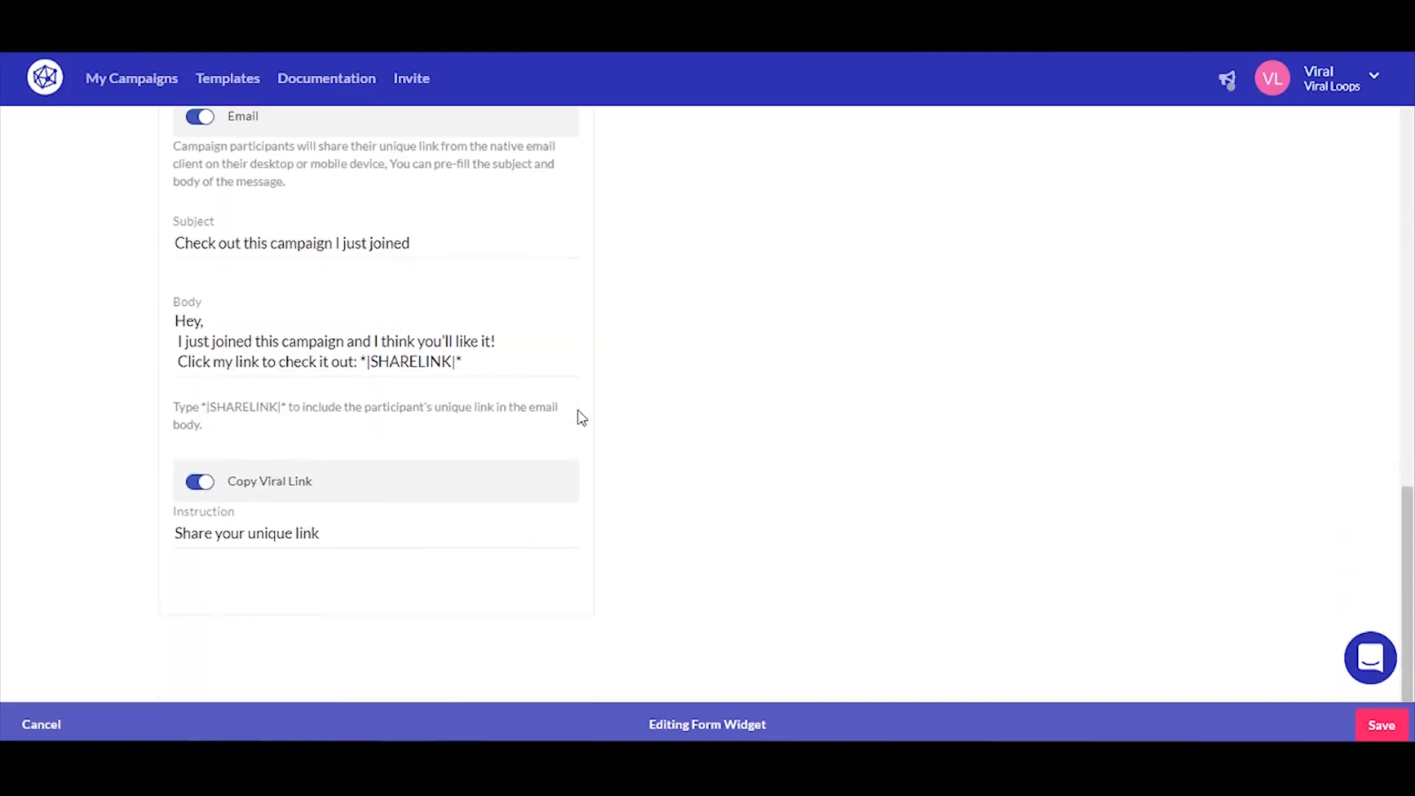
scroll(578, 413, up, 1)
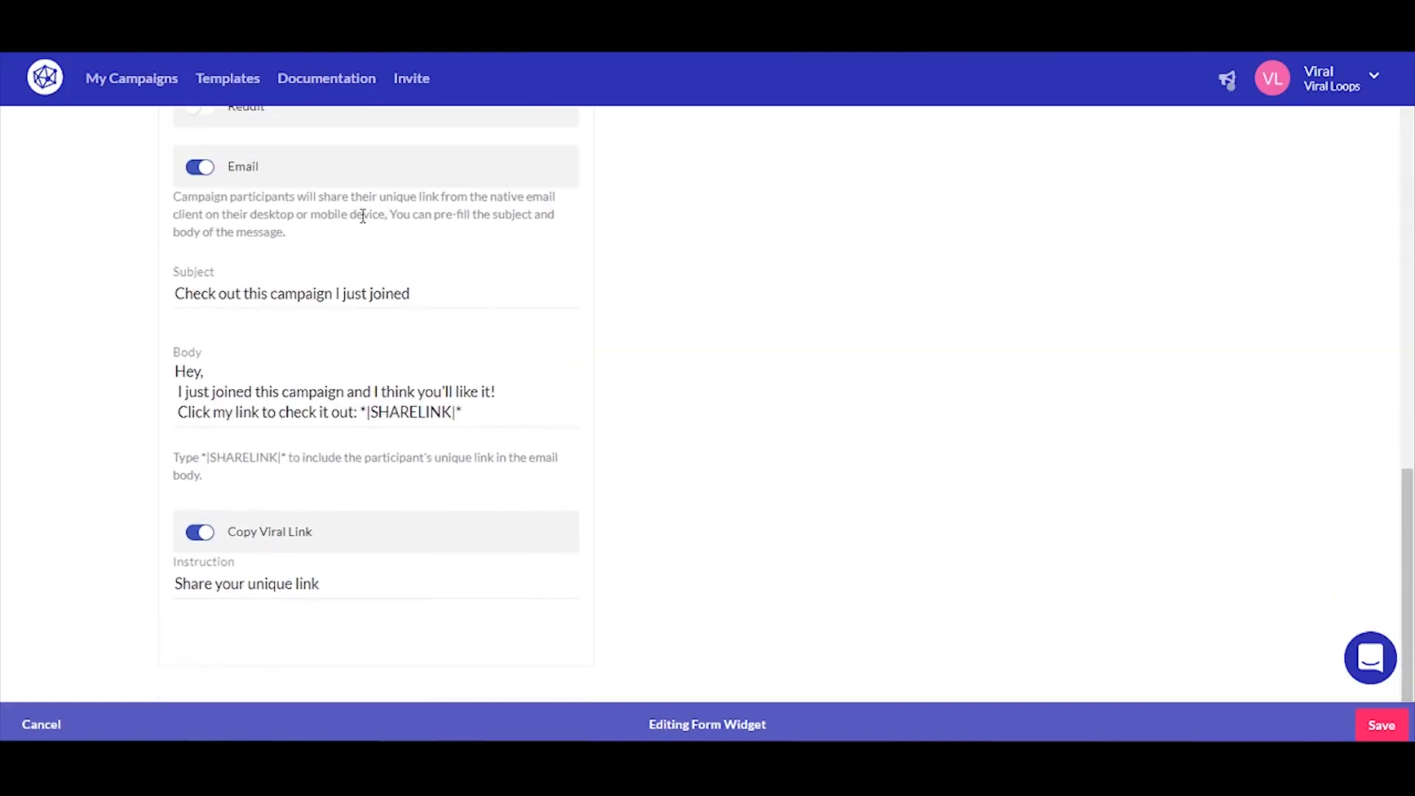
click(472, 413)
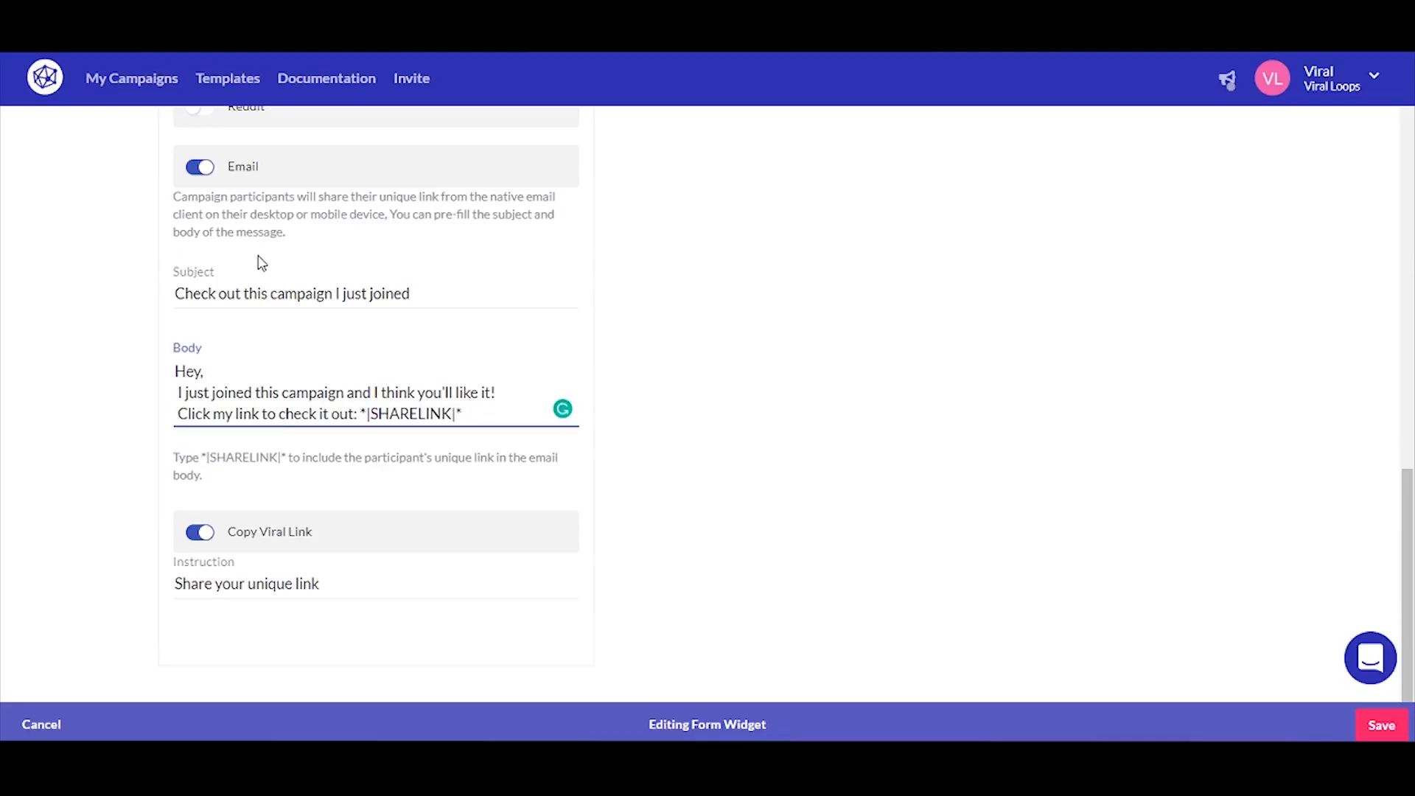
click(440, 292)
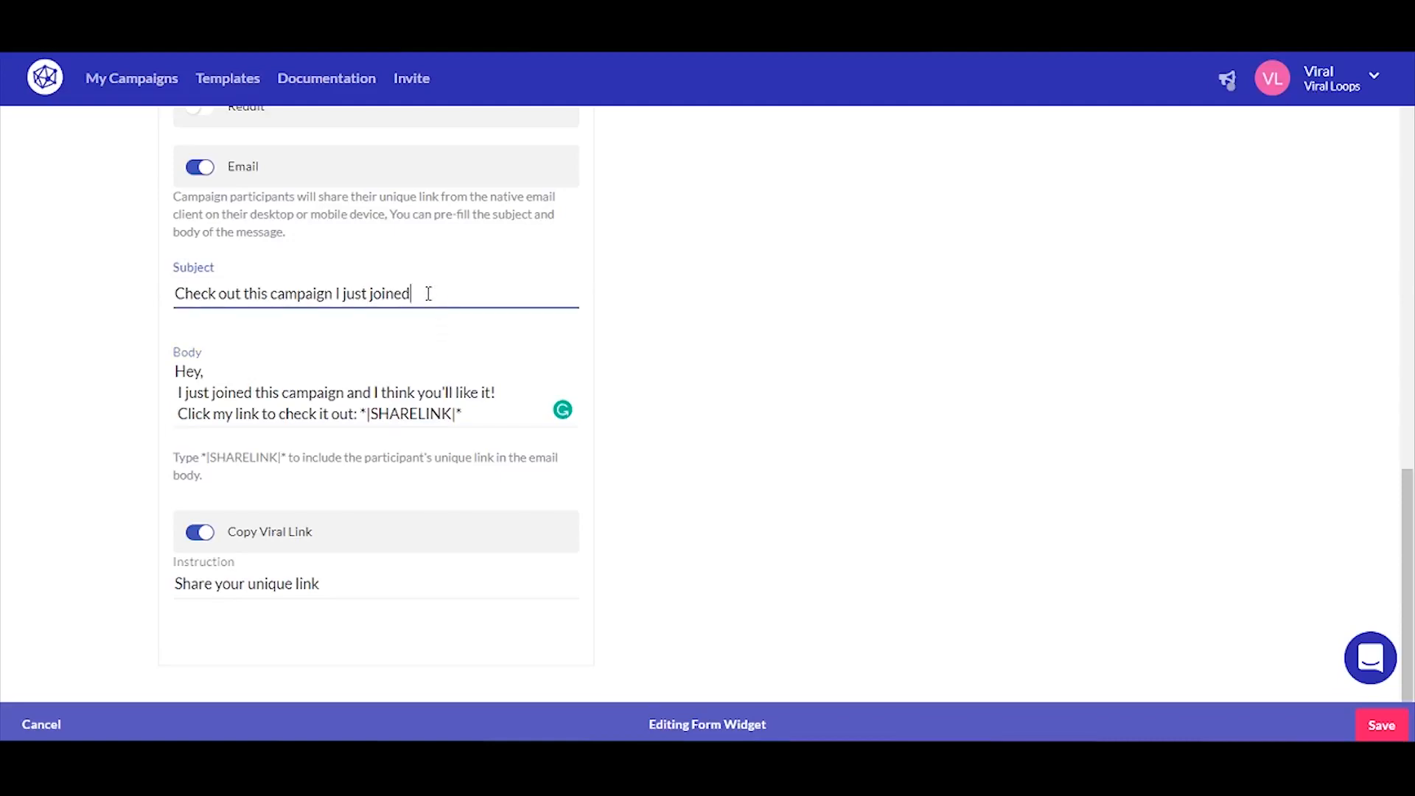
- Set the Email sharing subject to "Check out this campaign I just joined!" and check the *|SHARELINK|* tag in the body
drag(426, 292, 180, 292)
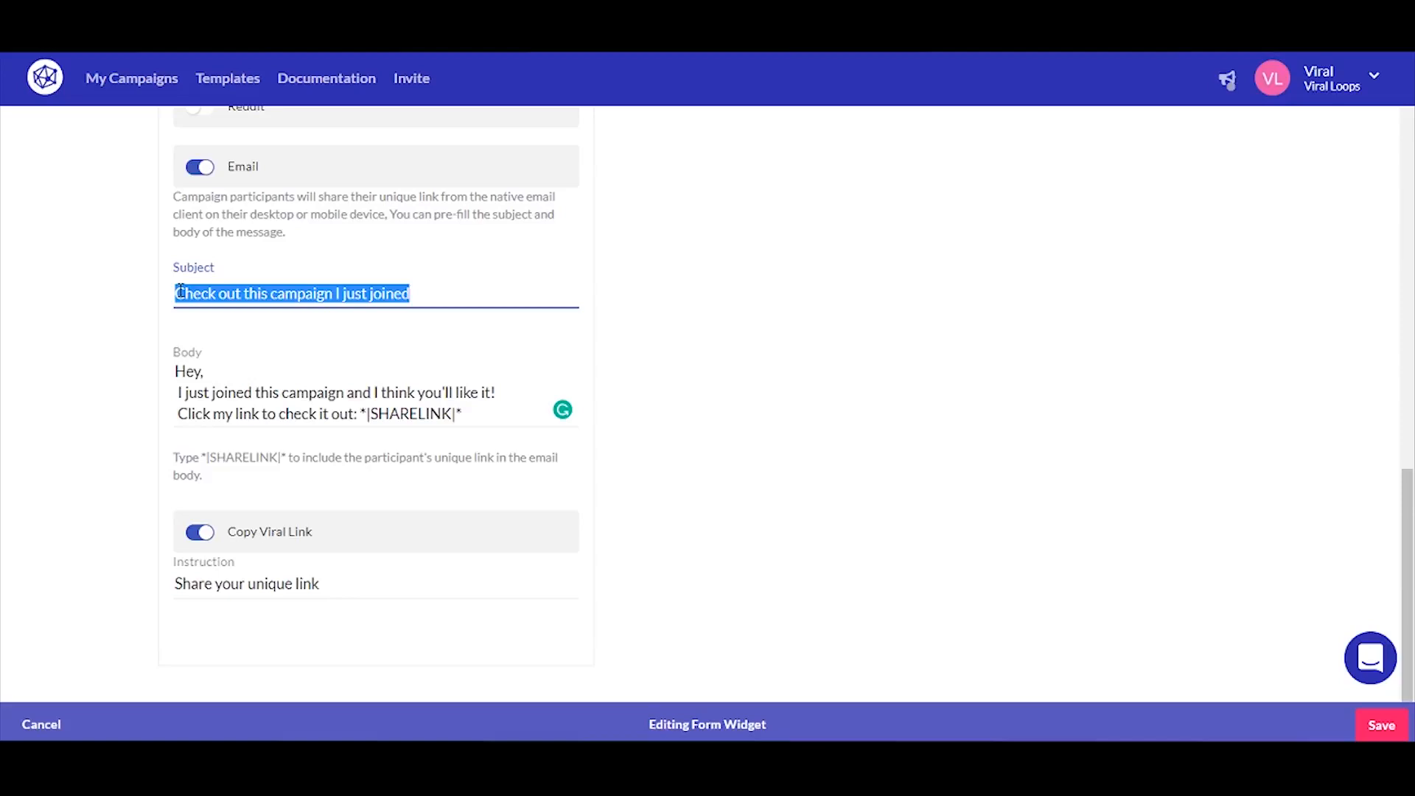
click(458, 290)
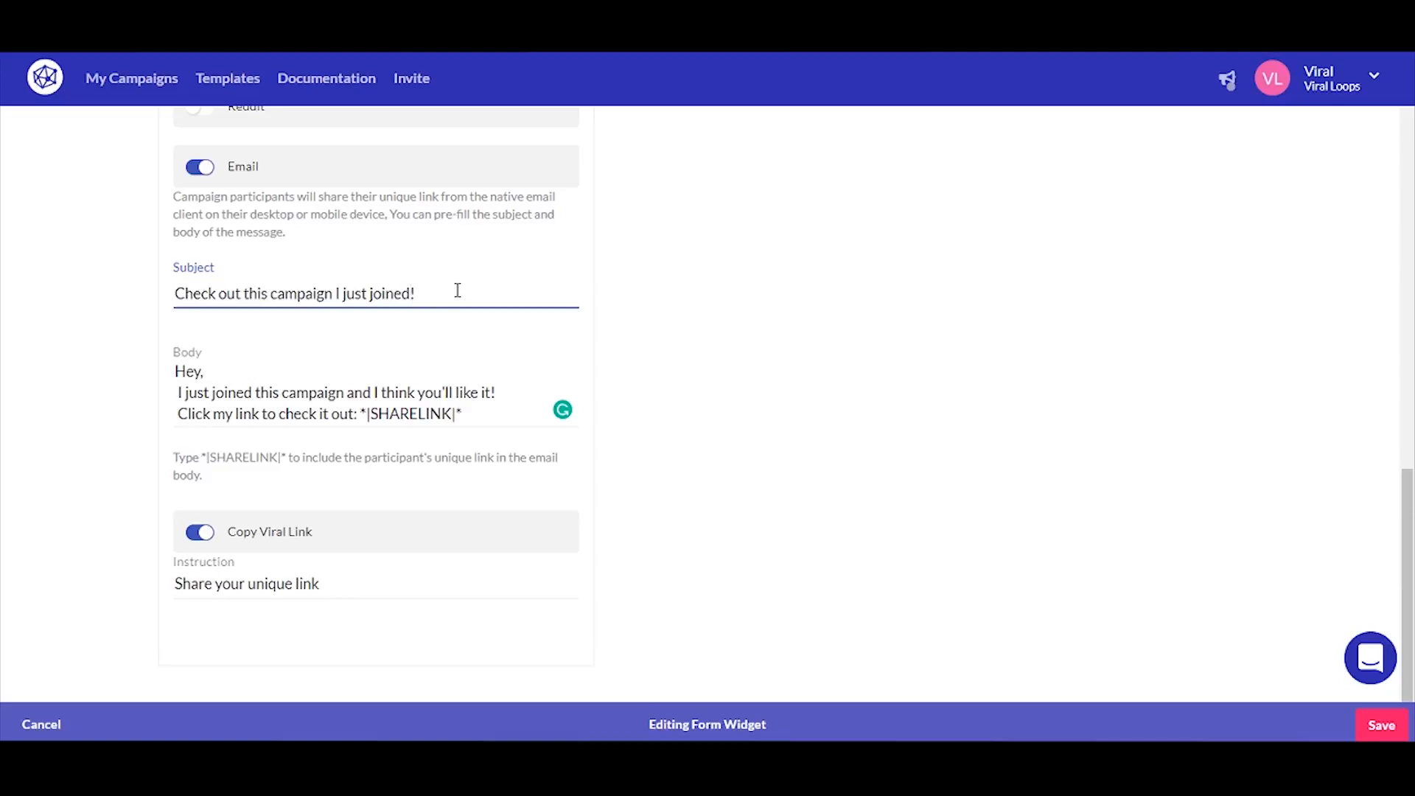
click(491, 413)
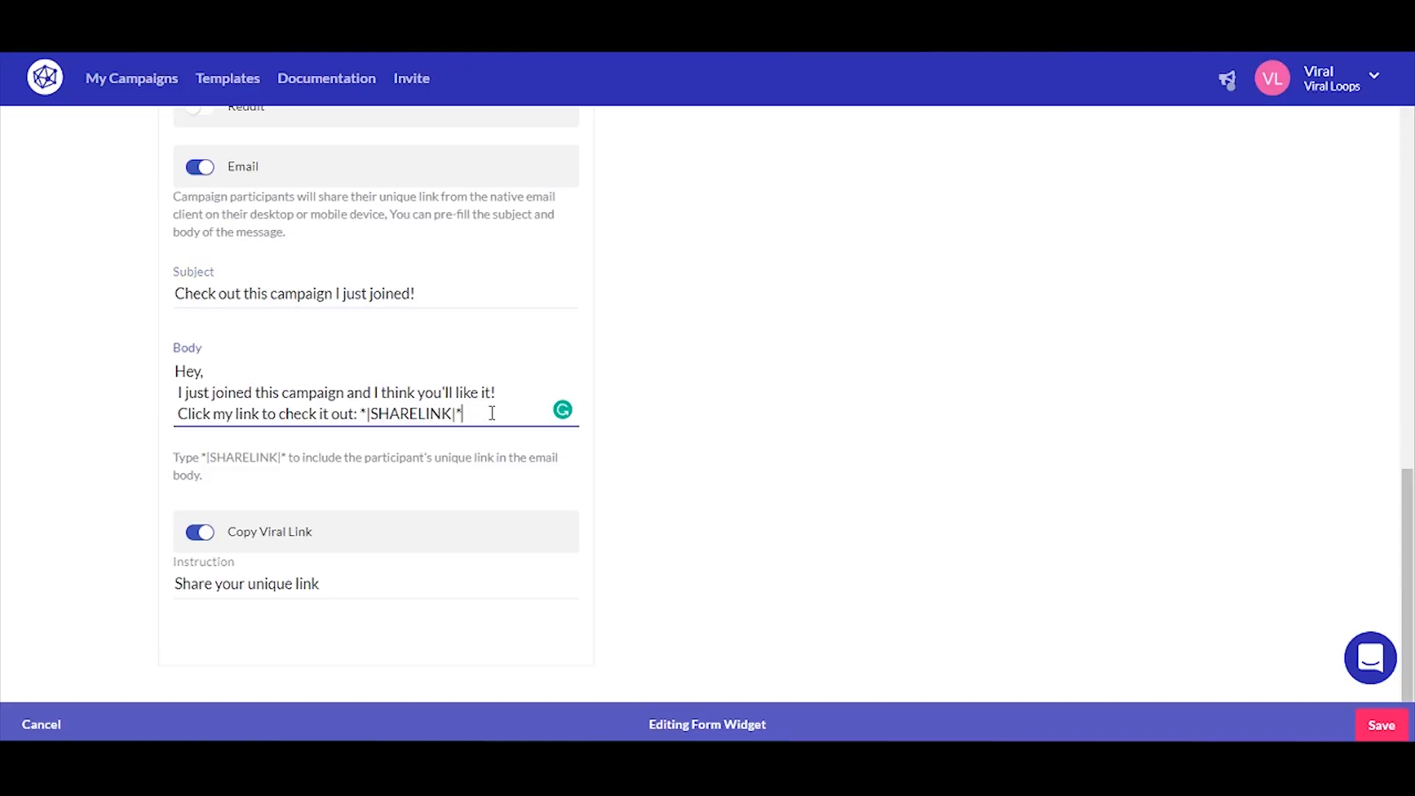
drag(468, 414, 361, 415)
click(720, 473)
- Review the sharing state settings and preview, and save the Form Widget
scroll(720, 474, up, 8)
scroll(722, 473, up, 2)
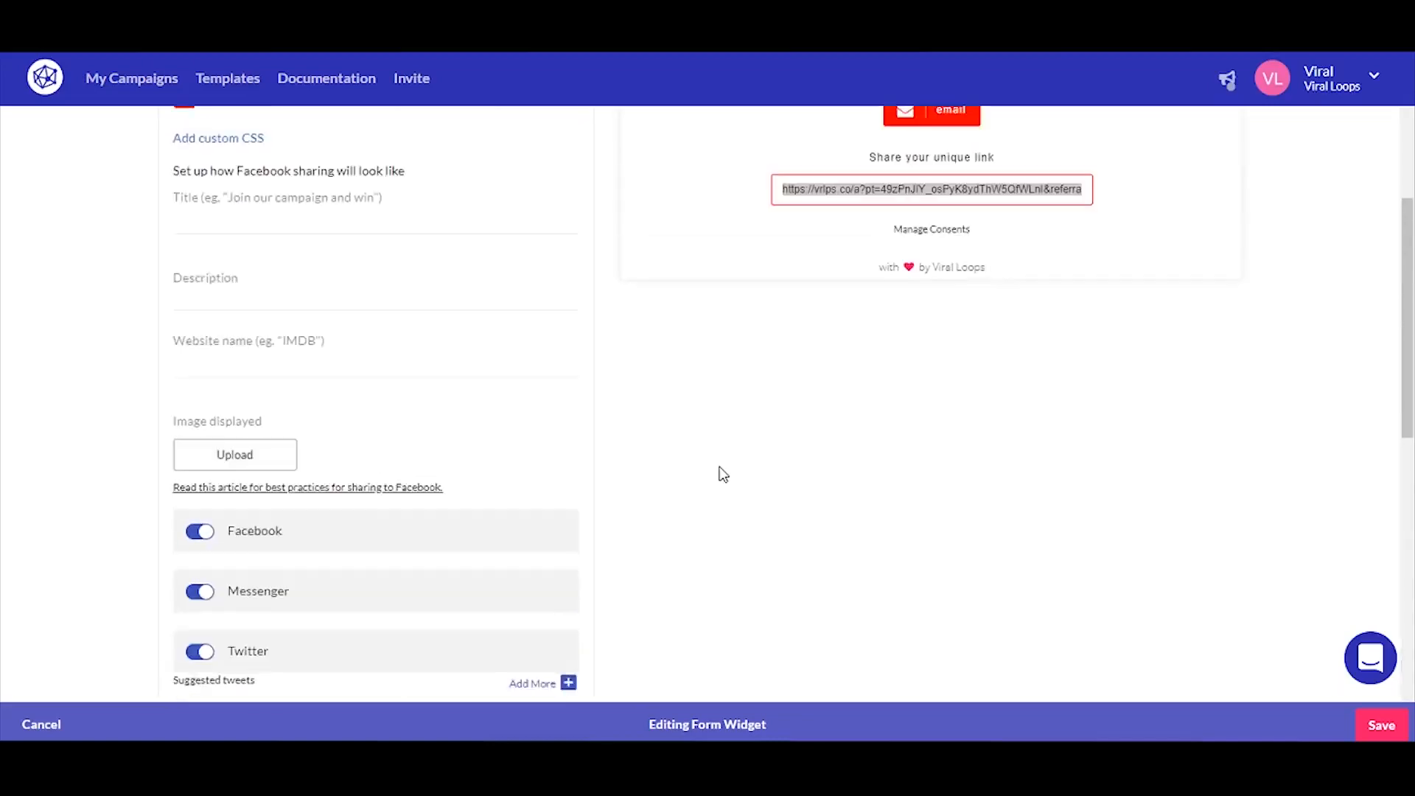
scroll(722, 473, down, 12)
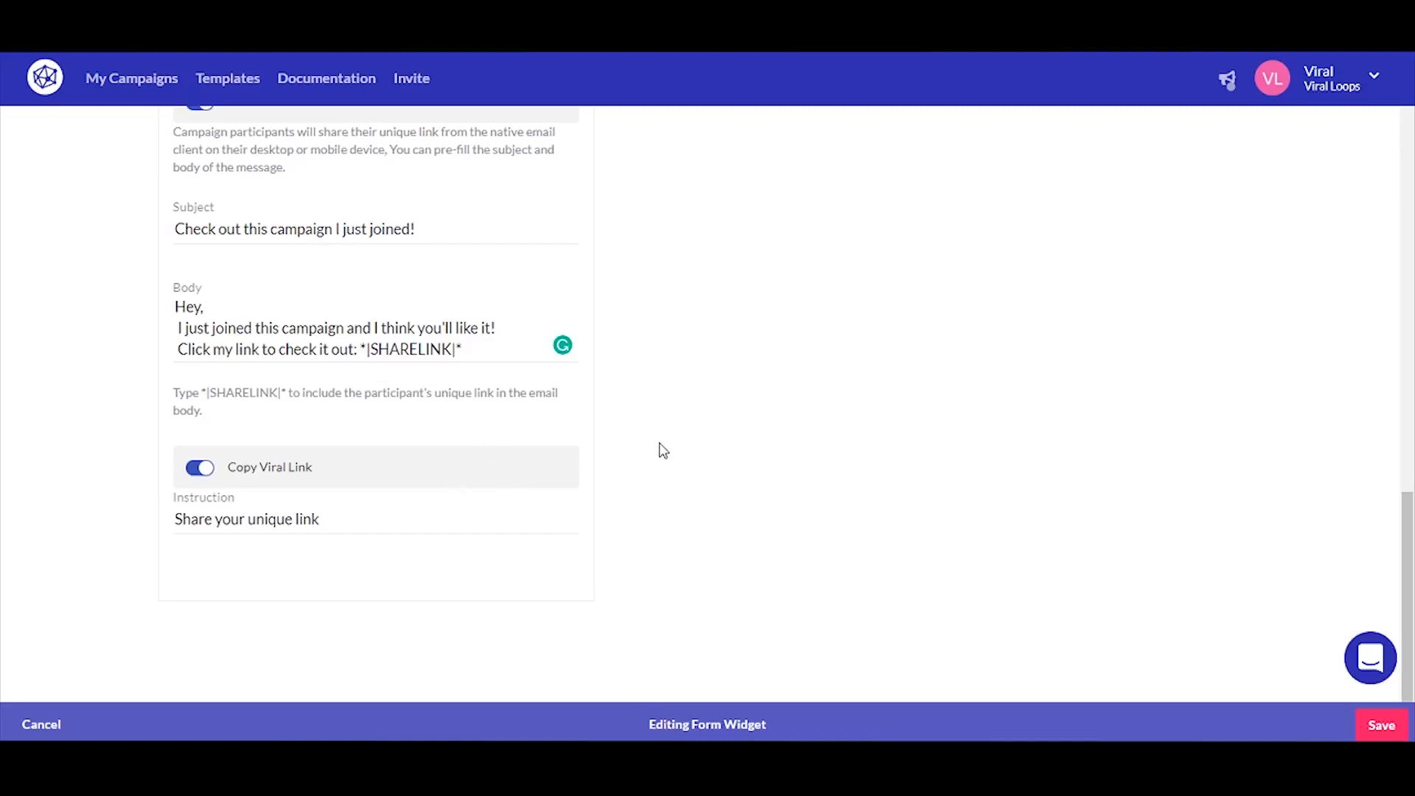
scroll(1212, 445, up, 15)
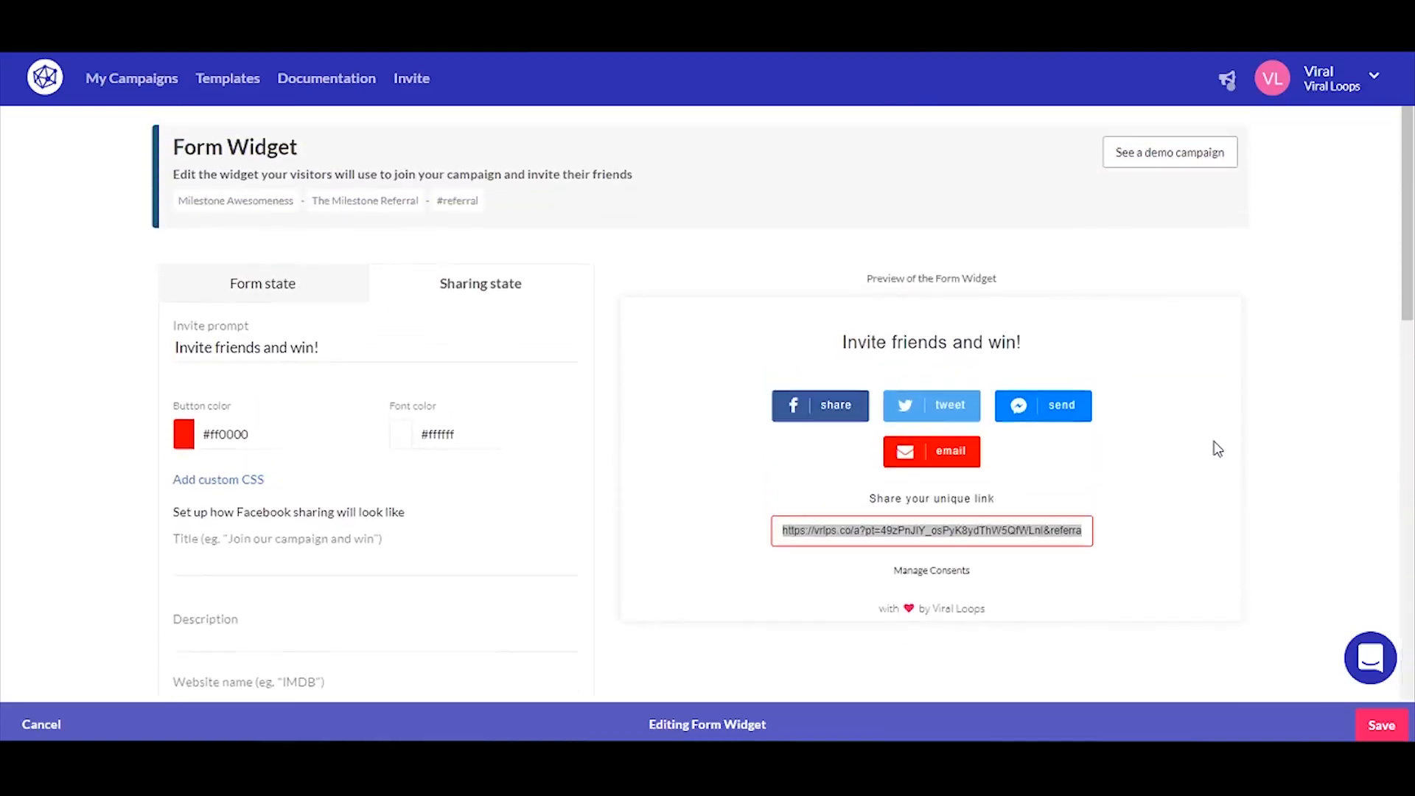
scroll(1217, 449, up, 1)
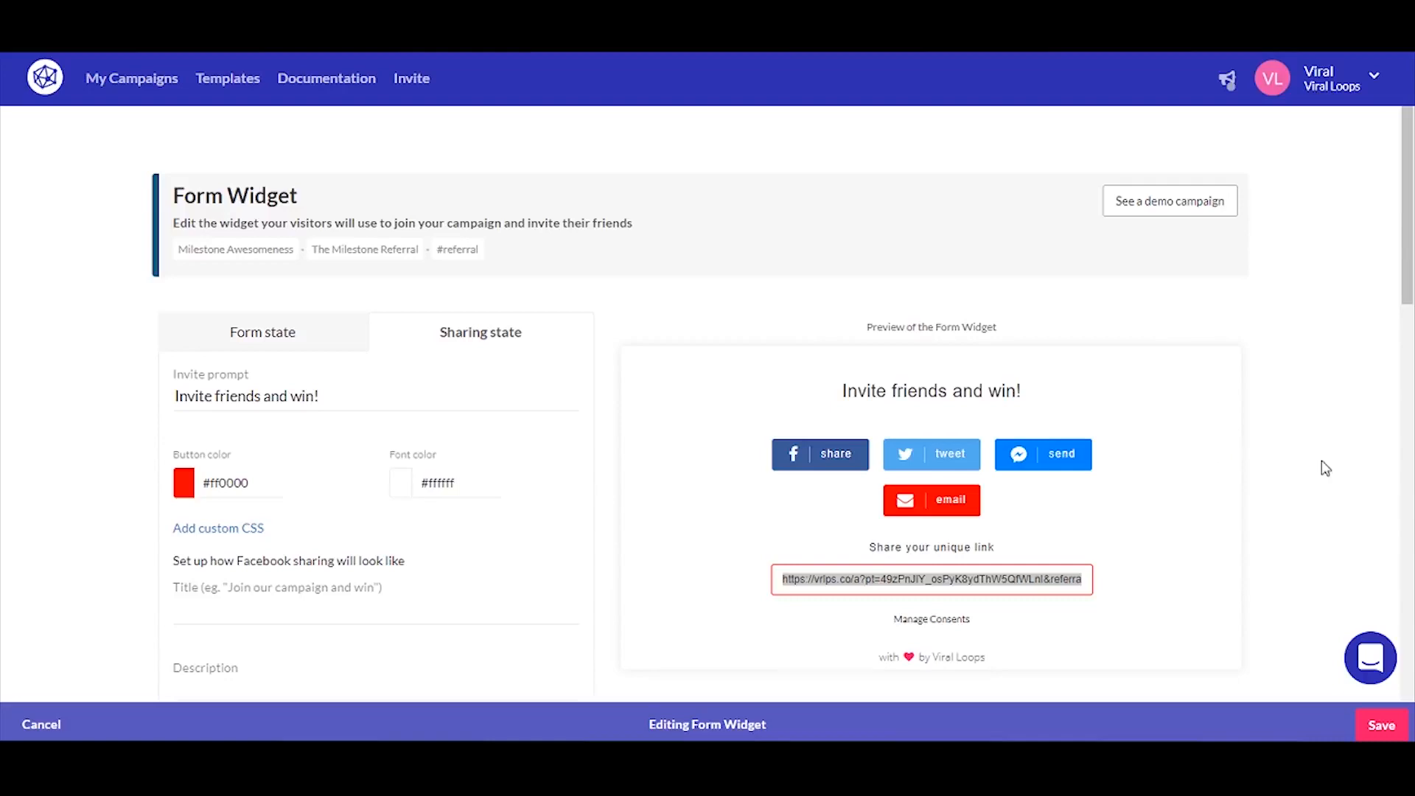
click(1381, 725)
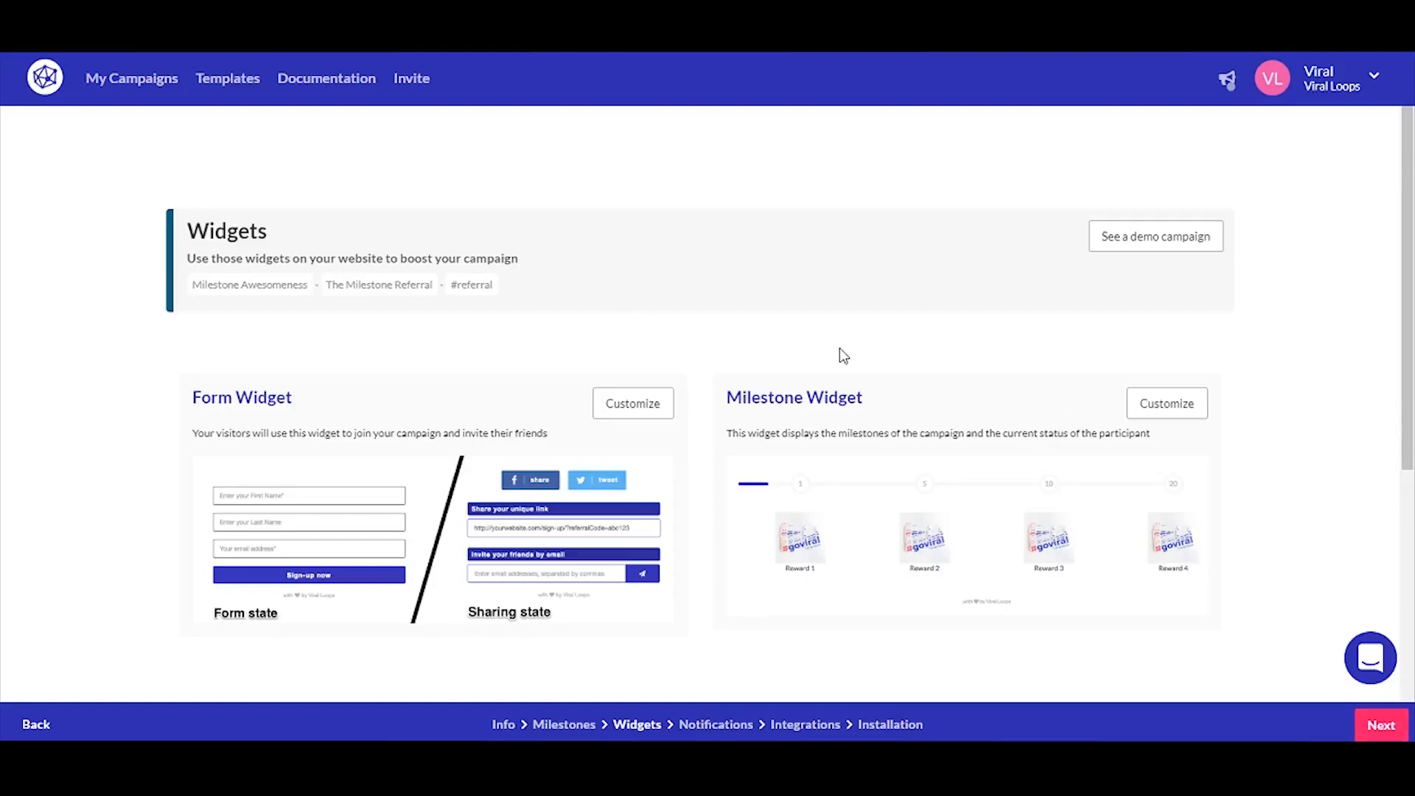
- Open the Milestone Widget for customization and look over its preview and settings
scroll(1069, 353, down, 2)
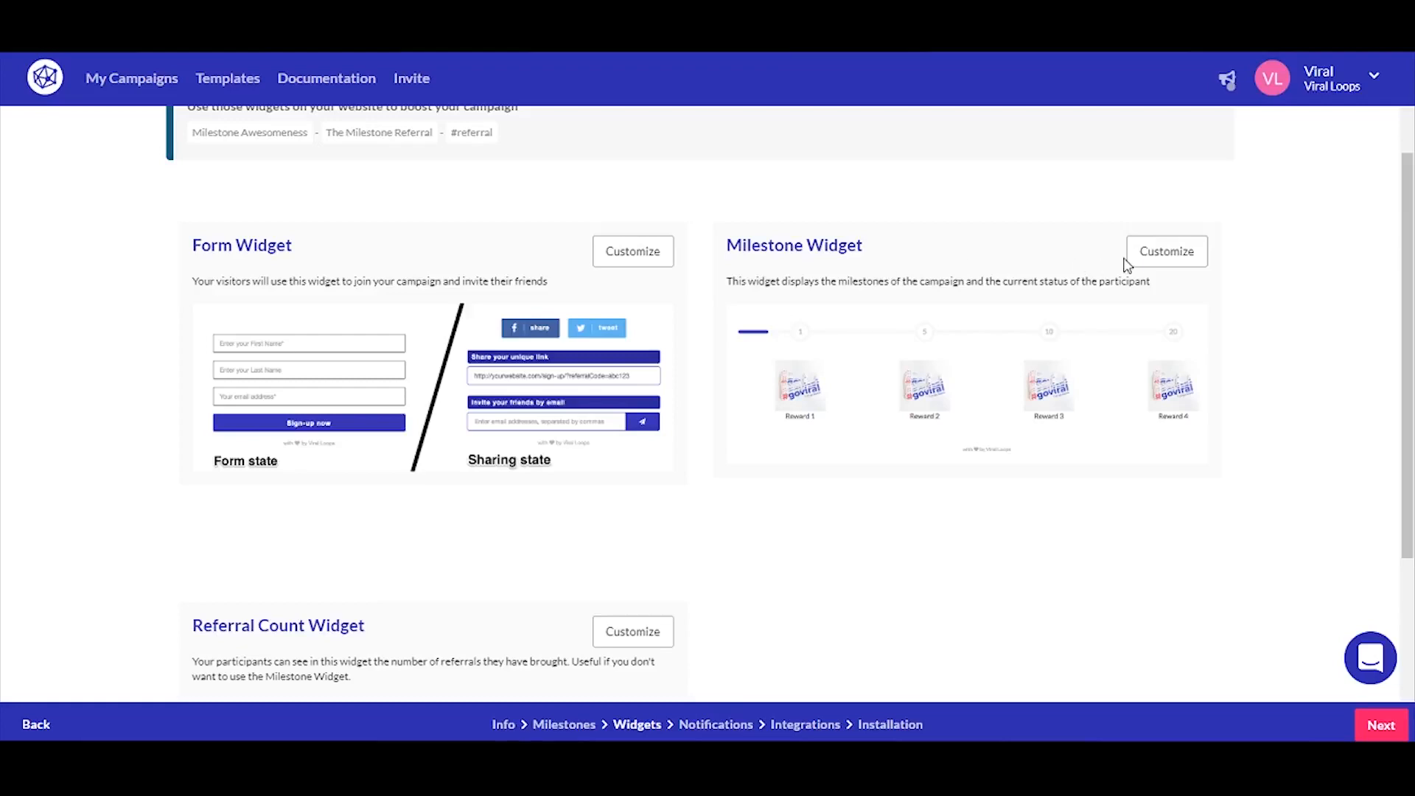
click(1141, 259)
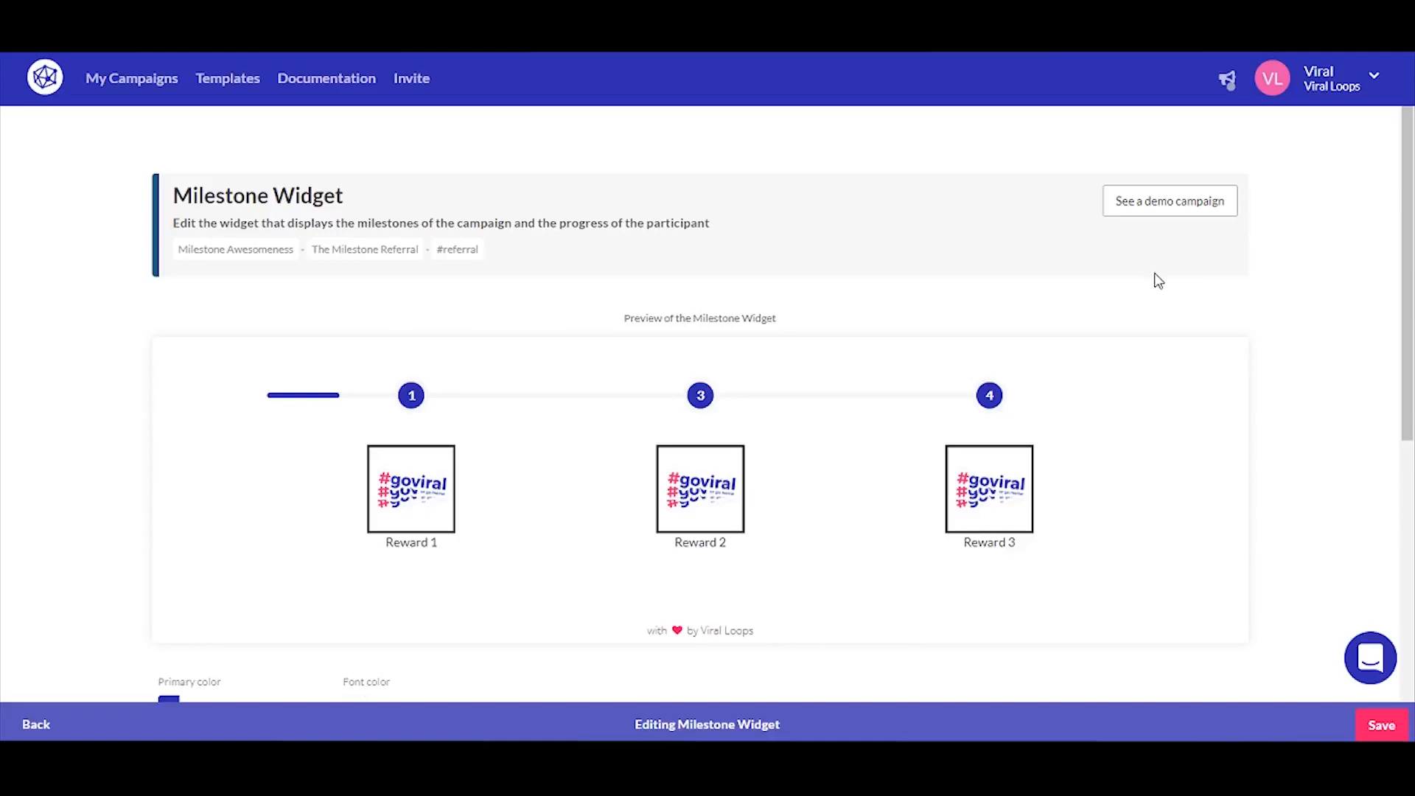
scroll(1157, 281, down, 3)
scroll(1157, 280, up, 2)
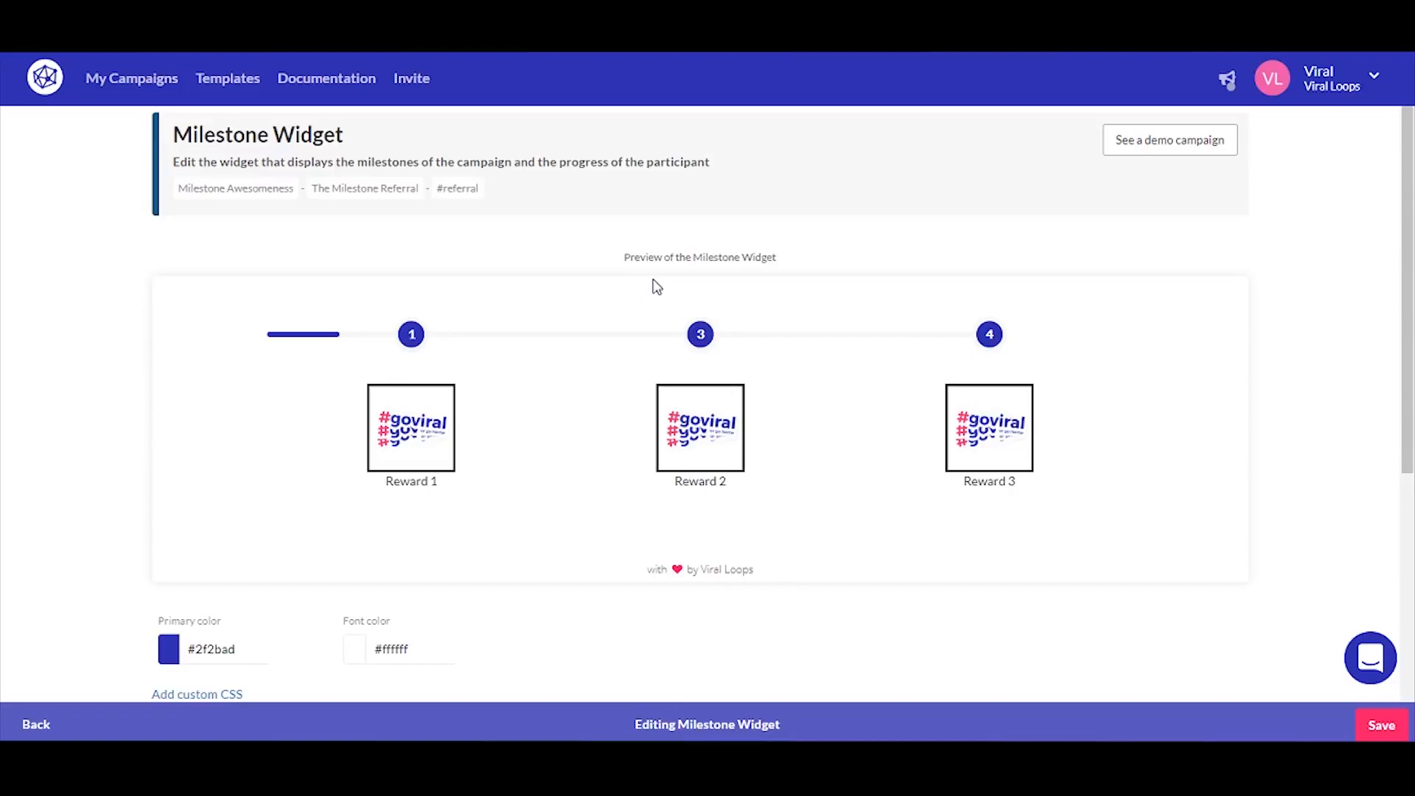
- Set the Milestone Widget's primary color to red #d92424
click(170, 650)
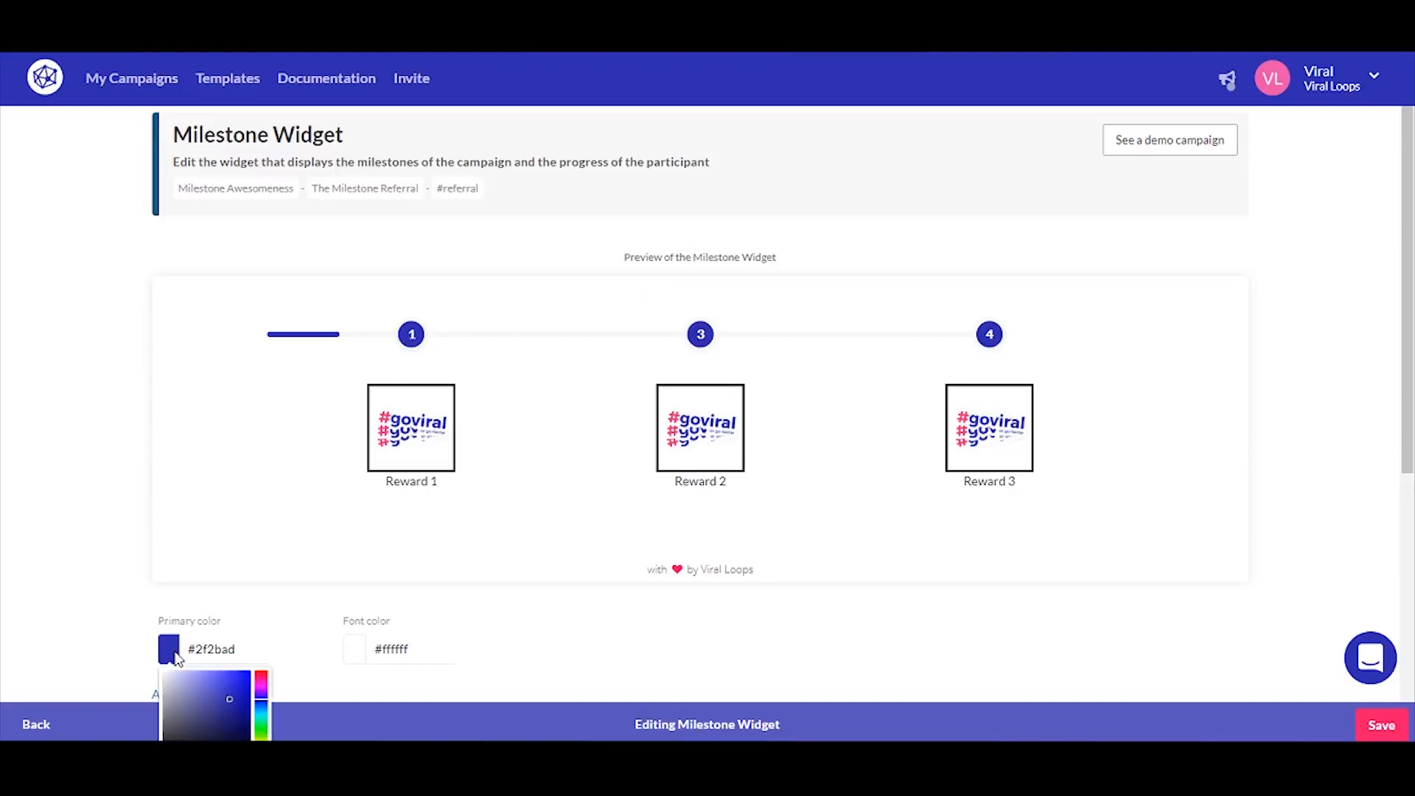
click(261, 673)
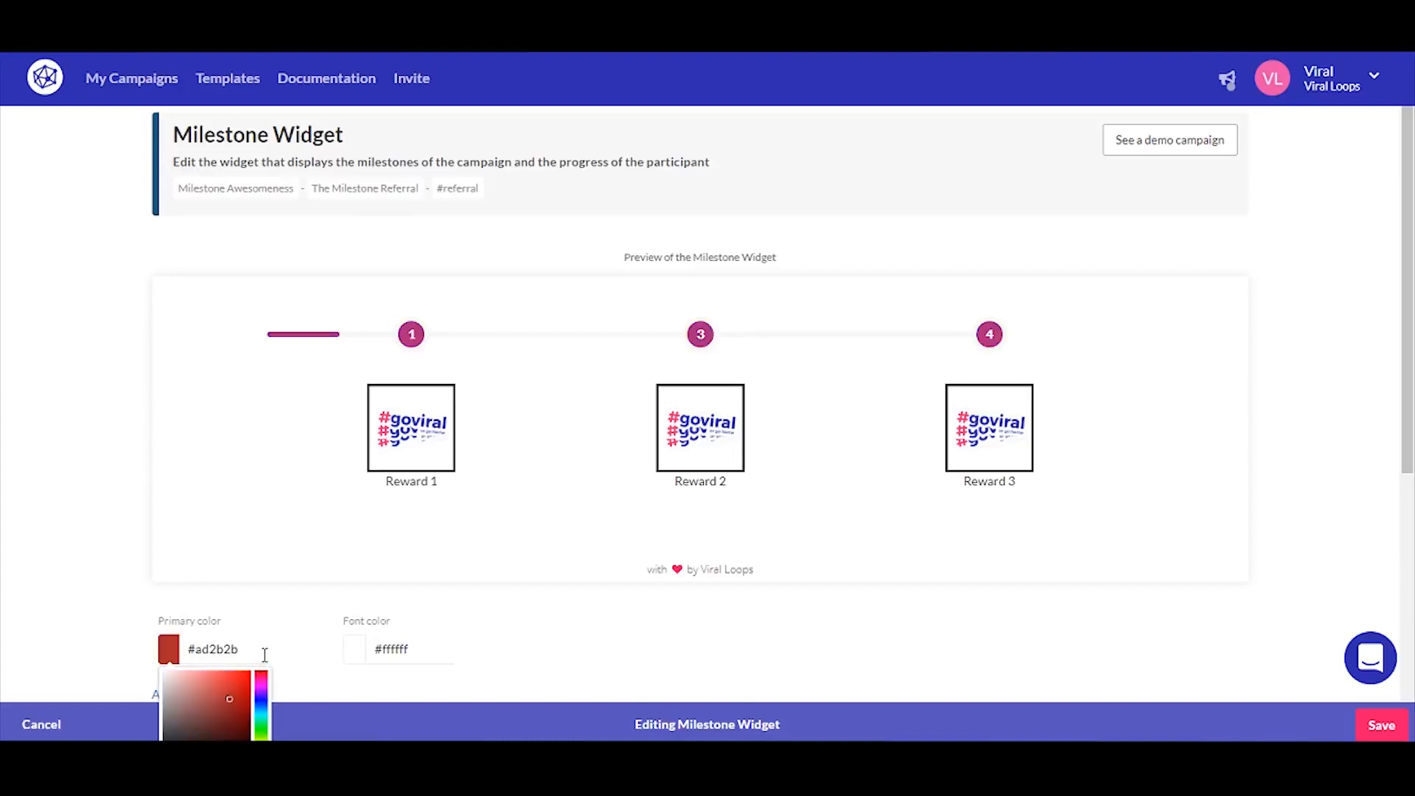
drag(229, 696, 251, 671)
click(29, 489)
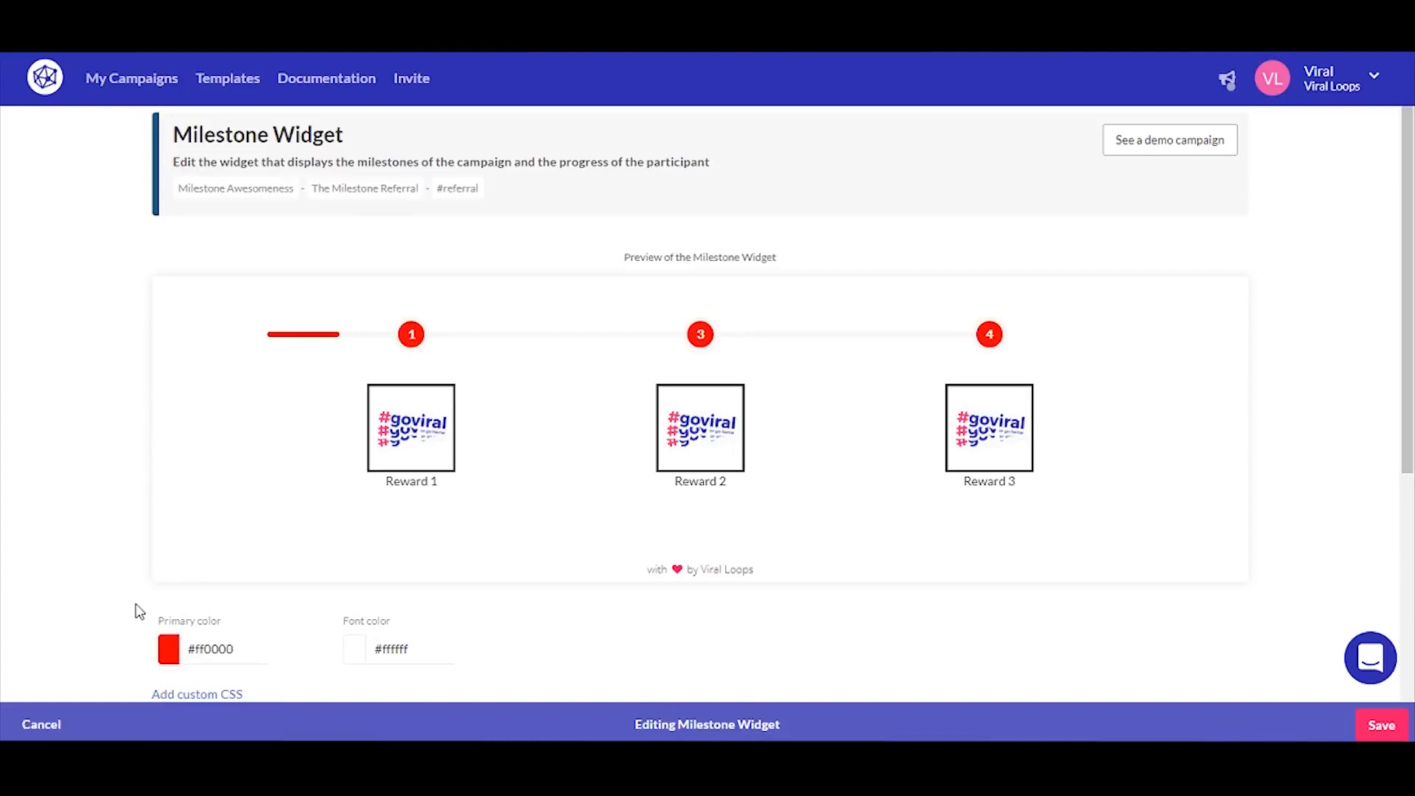
click(171, 640)
click(236, 683)
click(127, 518)
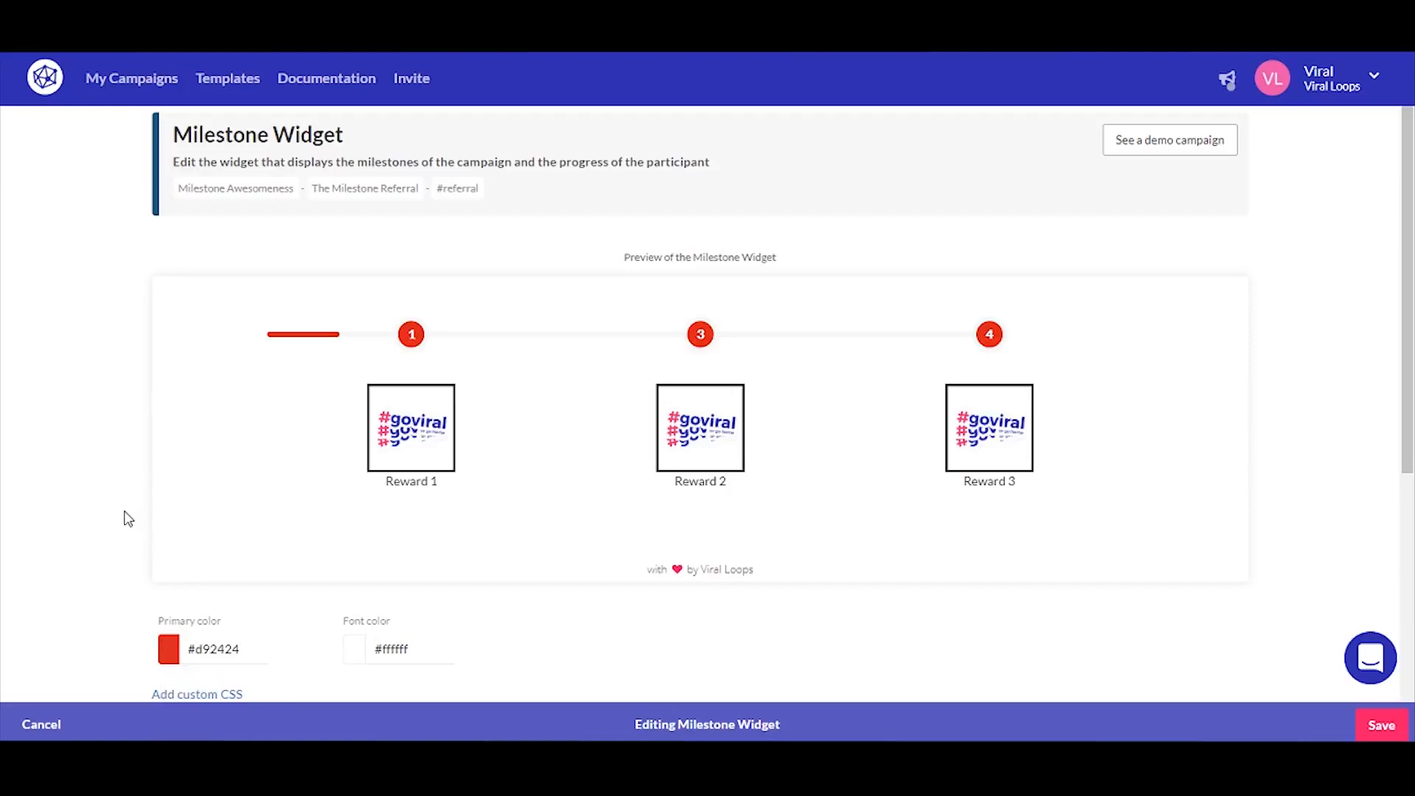
- Pick white #ffffff as the Milestone Widget's font color
scroll(126, 518, down, 2)
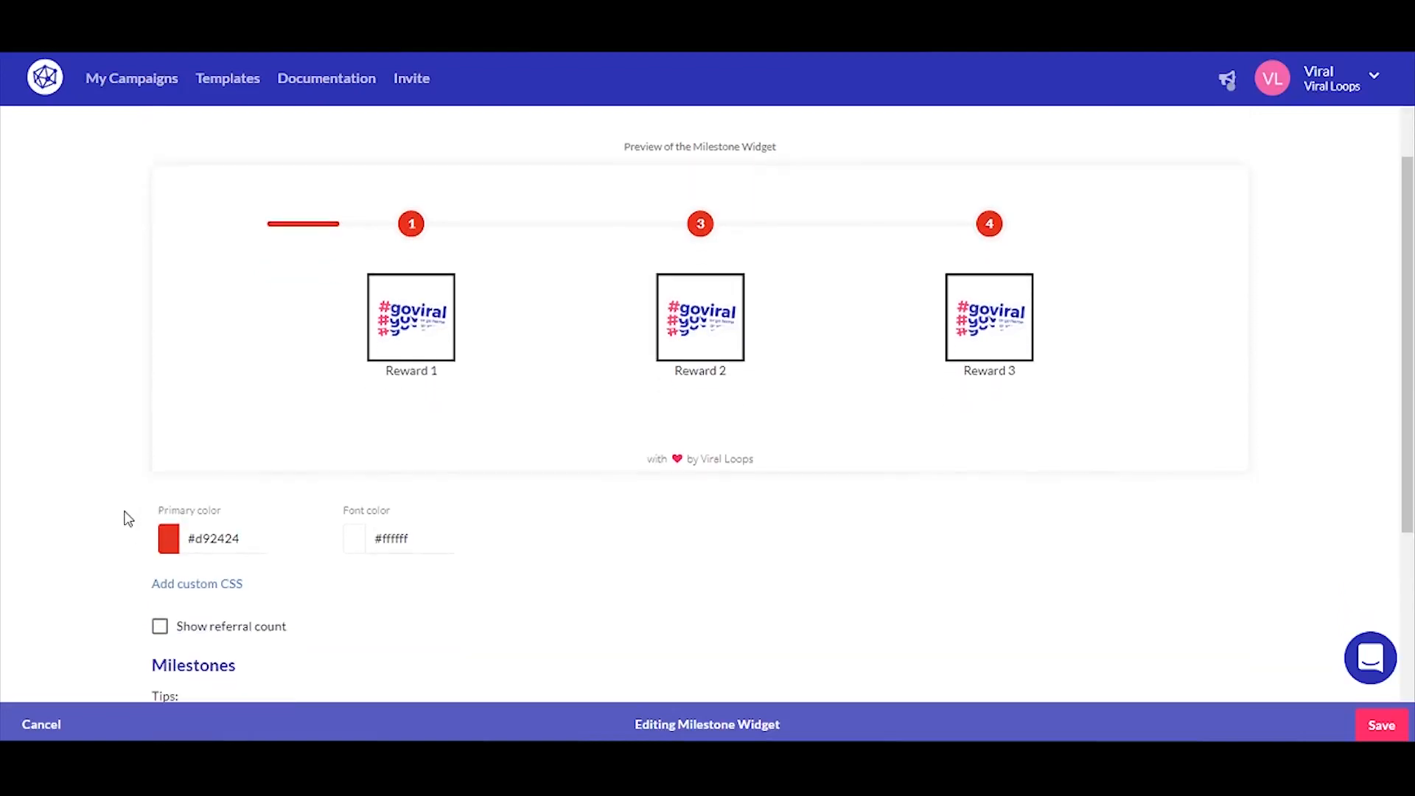
click(364, 543)
drag(355, 573, 322, 543)
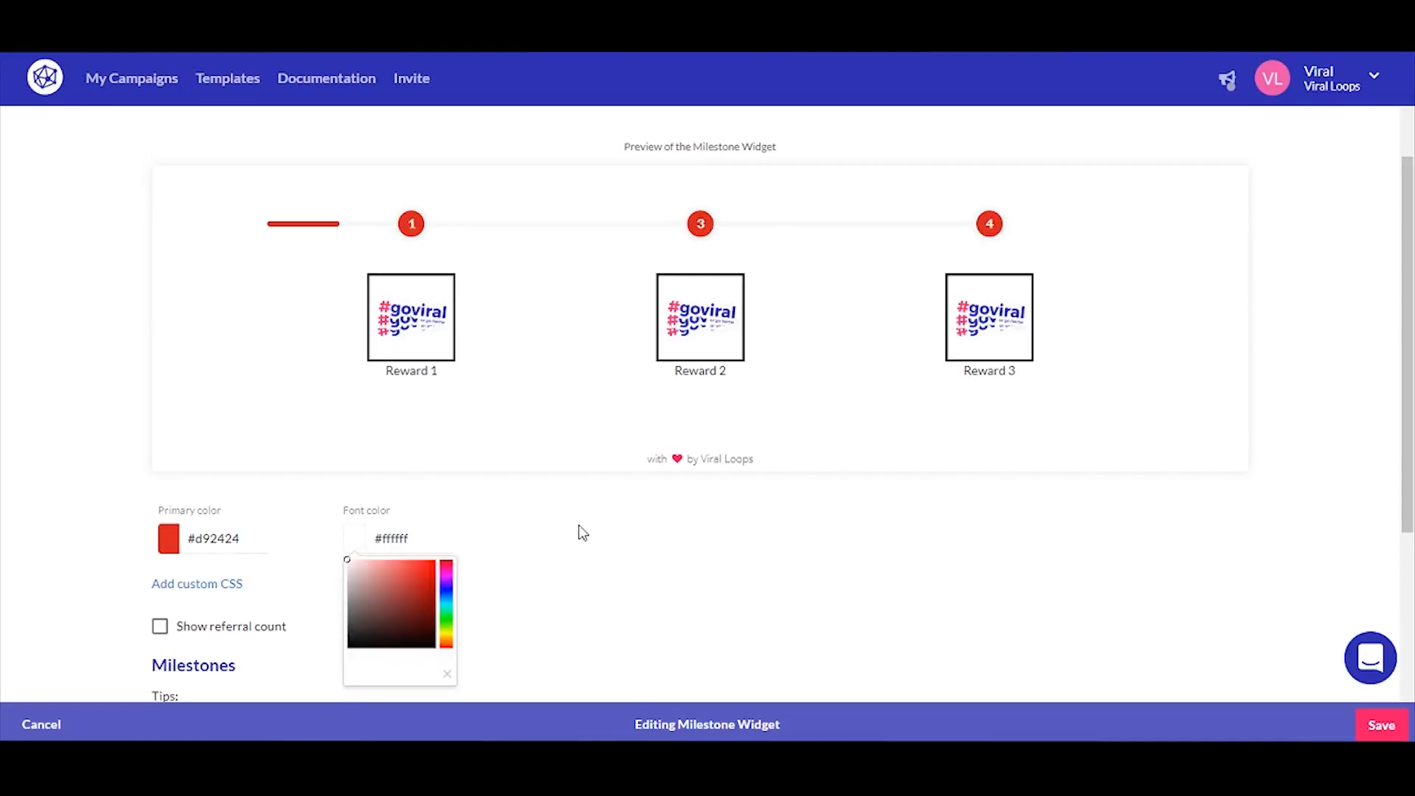
click(626, 553)
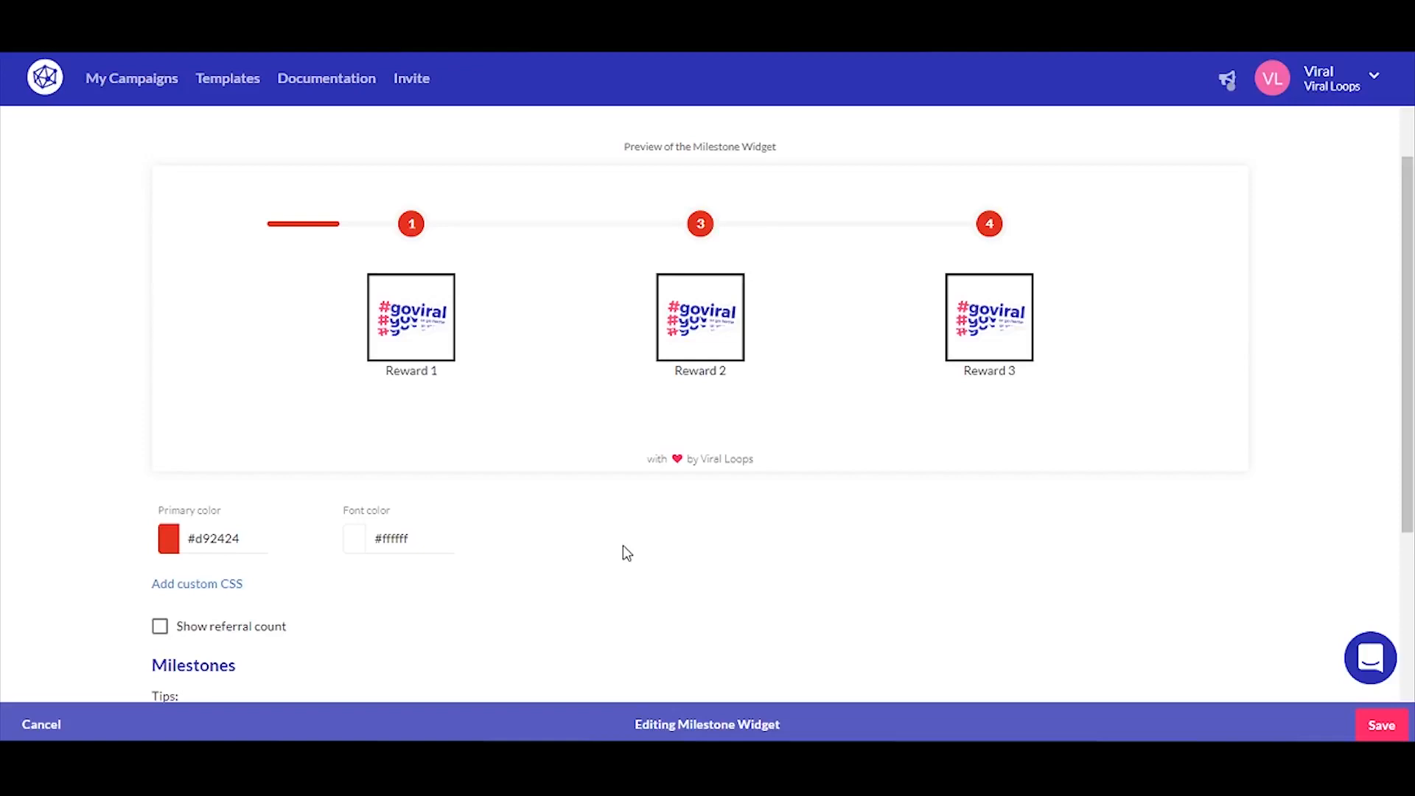
- Show the referral count in the Milestone Widget and set its heading to "Invite your friends to get more referrals!"
scroll(626, 553, down, 1)
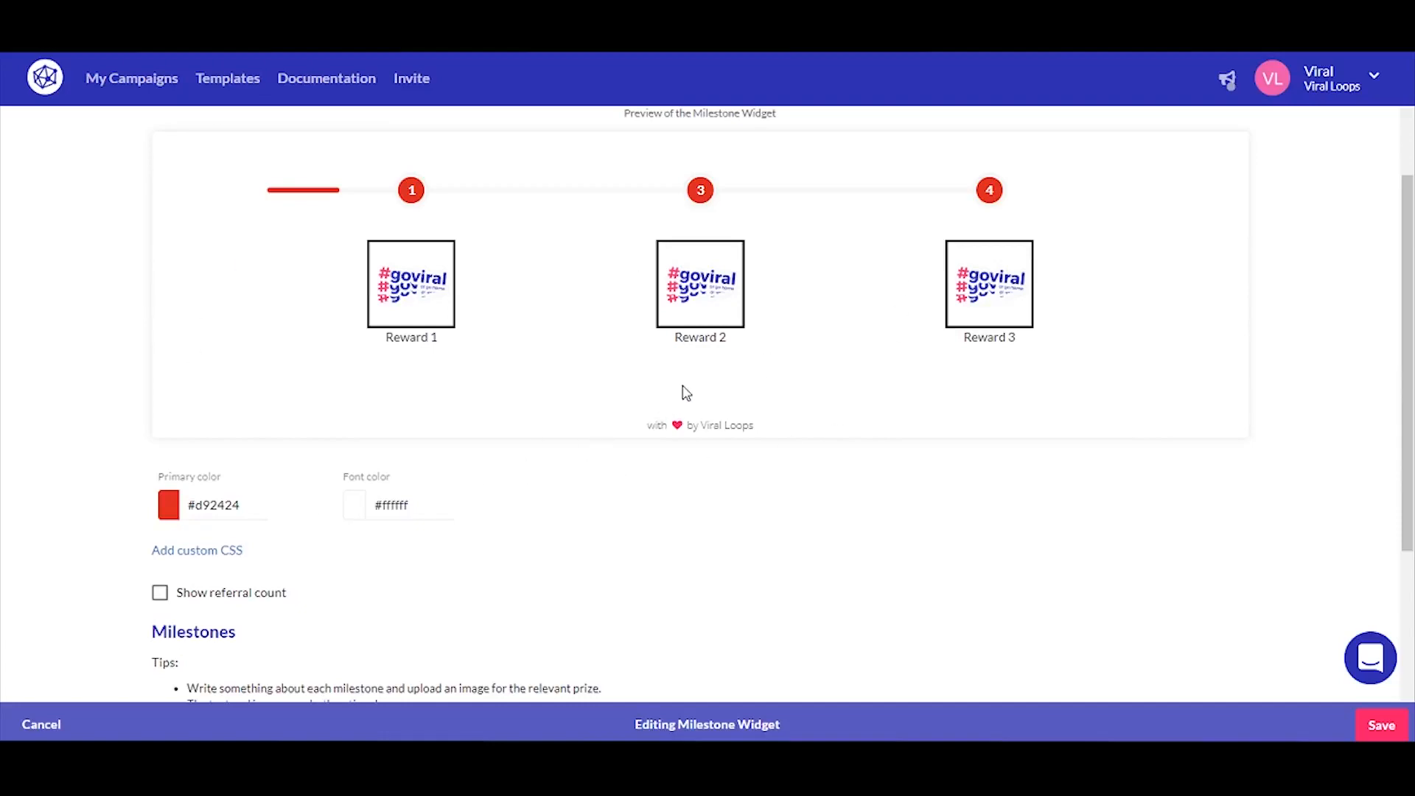
click(165, 595)
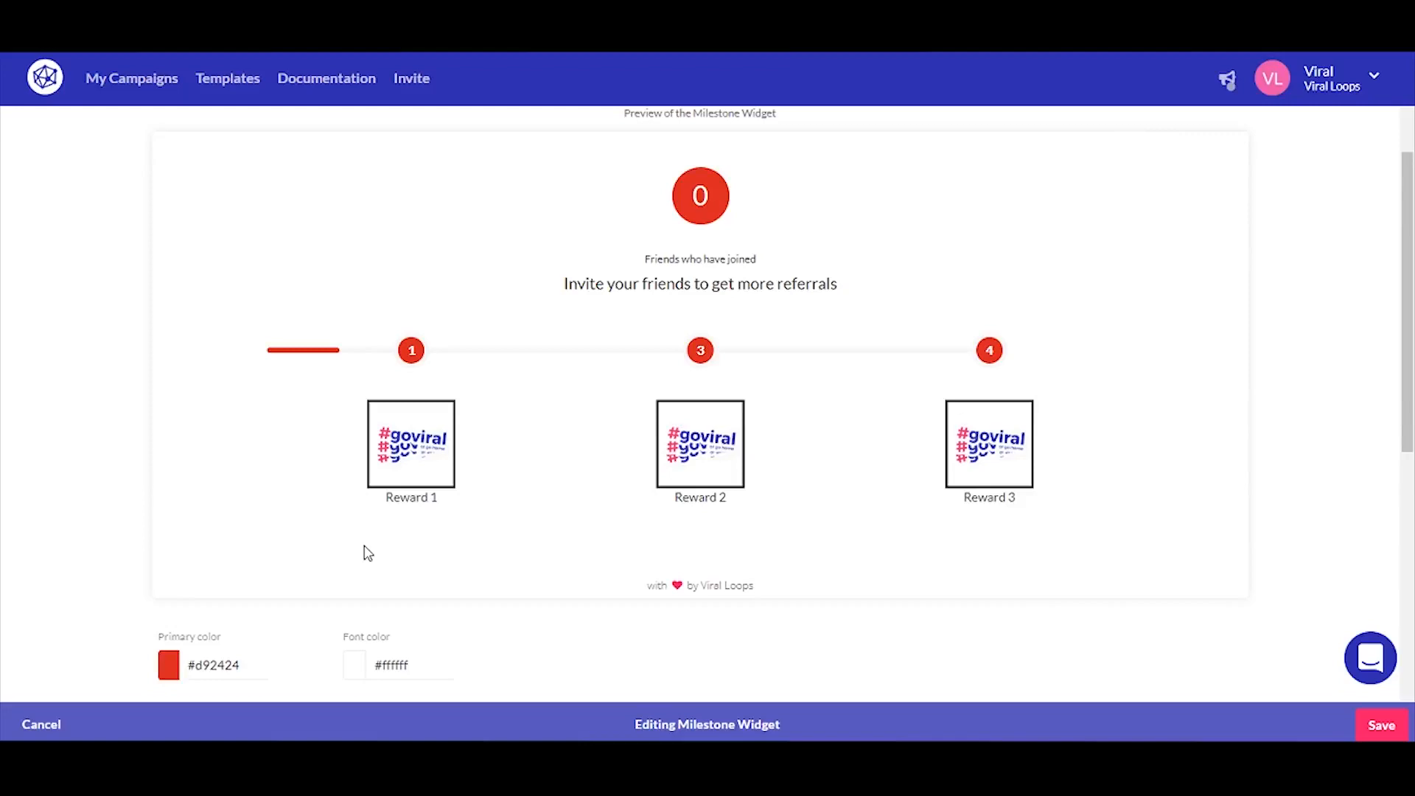
scroll(368, 553, down, 5)
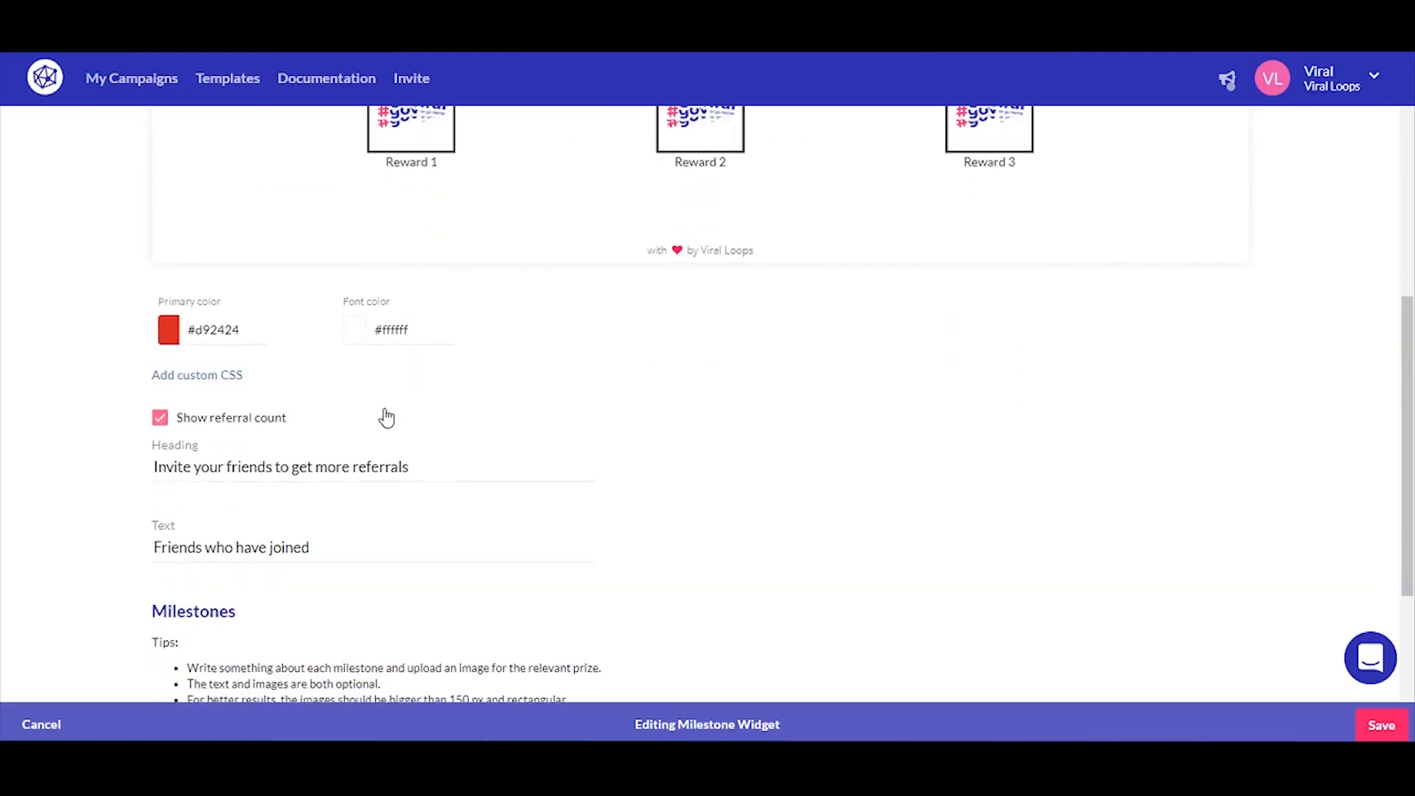
click(437, 461)
text(!)
click(894, 401)
scroll(893, 401, up, 6)
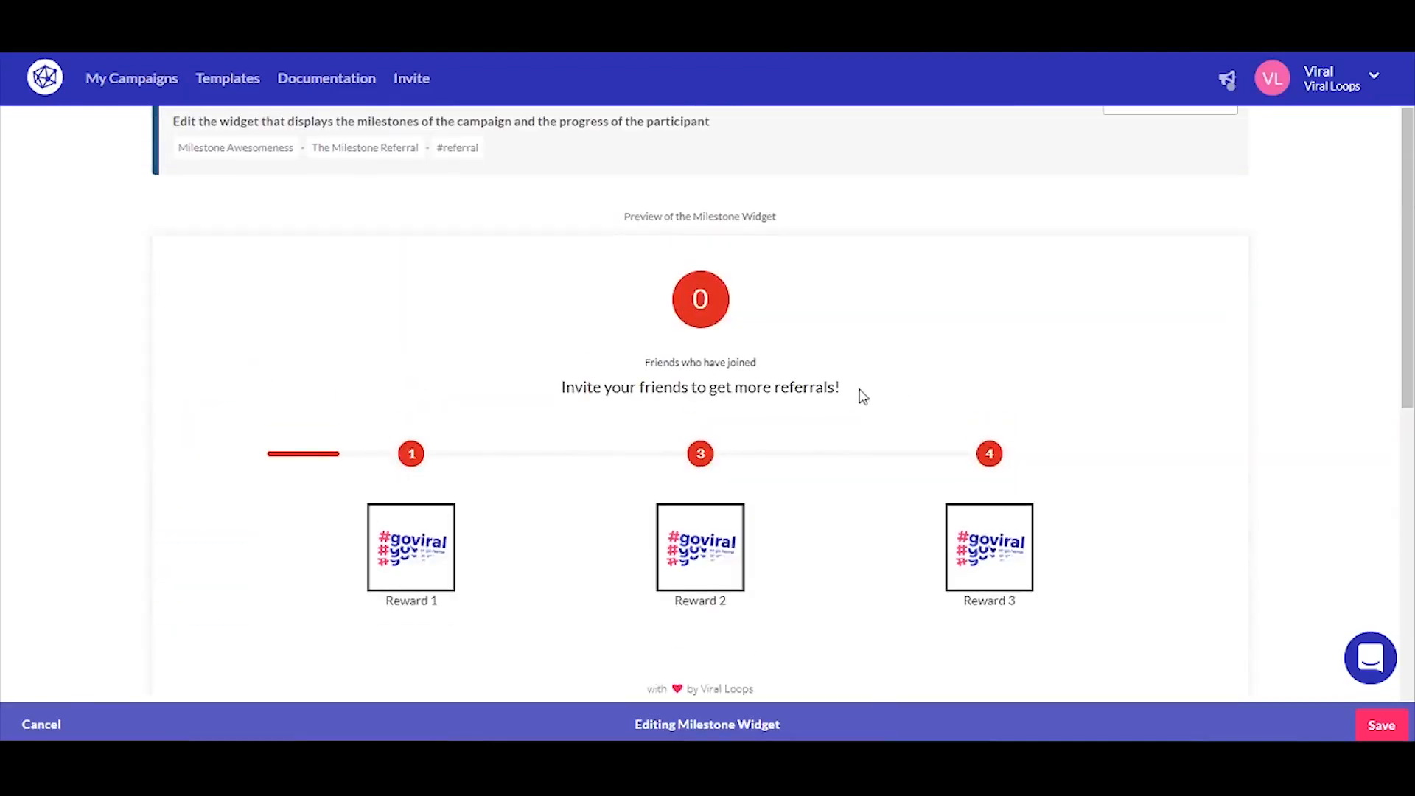
- Set the referral count text to "Friends who have joined:" and check it in the preview
scroll(868, 532, down, 7)
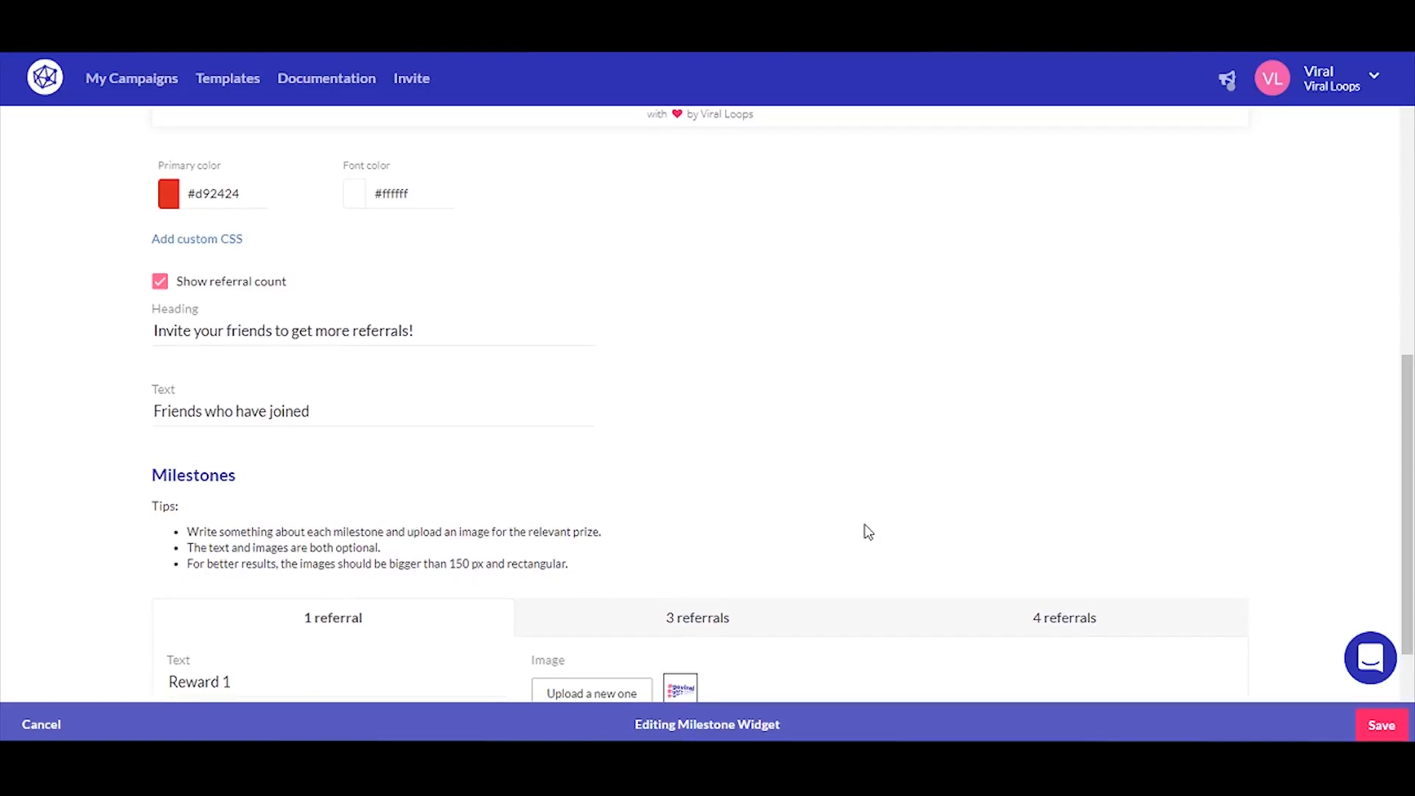
click(326, 413)
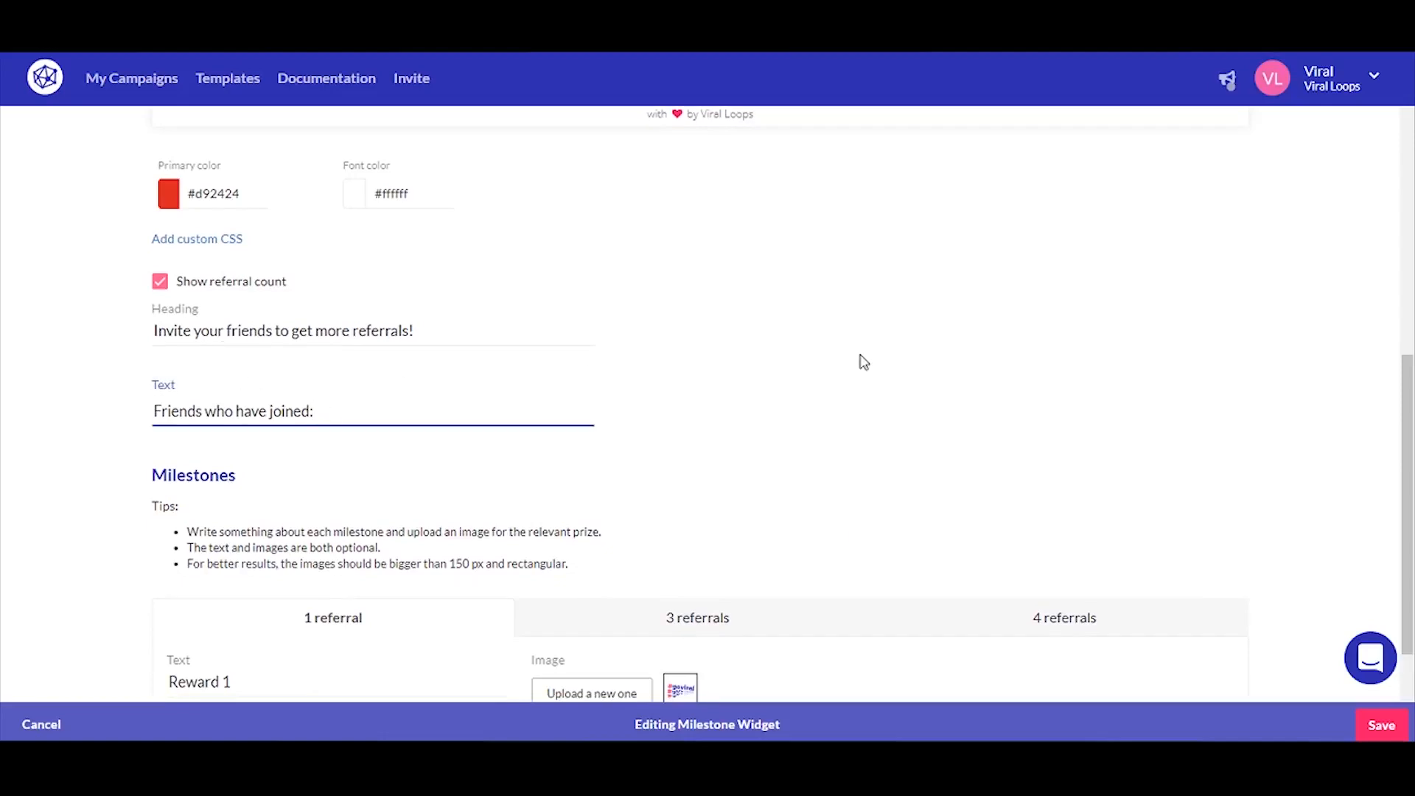
click(953, 364)
scroll(957, 363, up, 7)
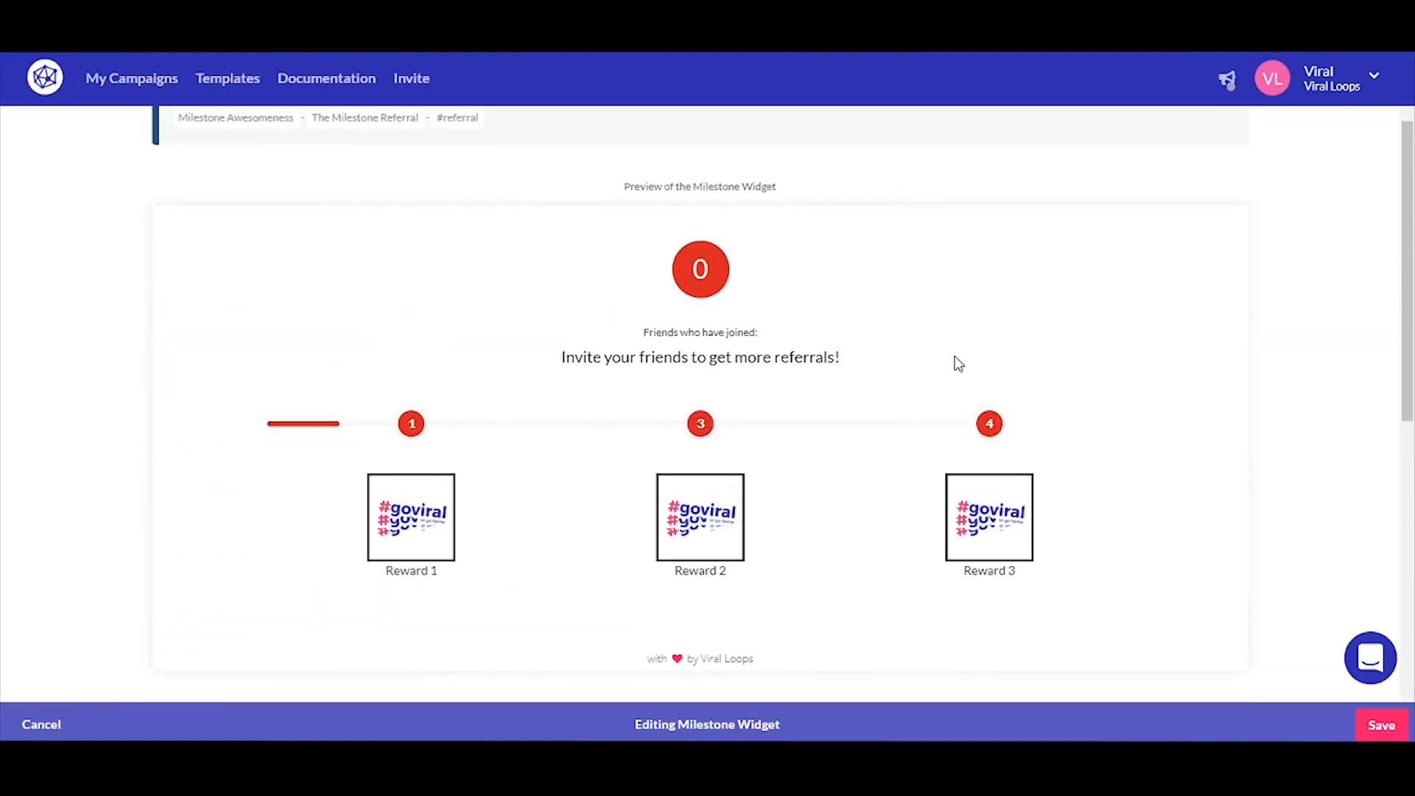
scroll(754, 464, down, 4)
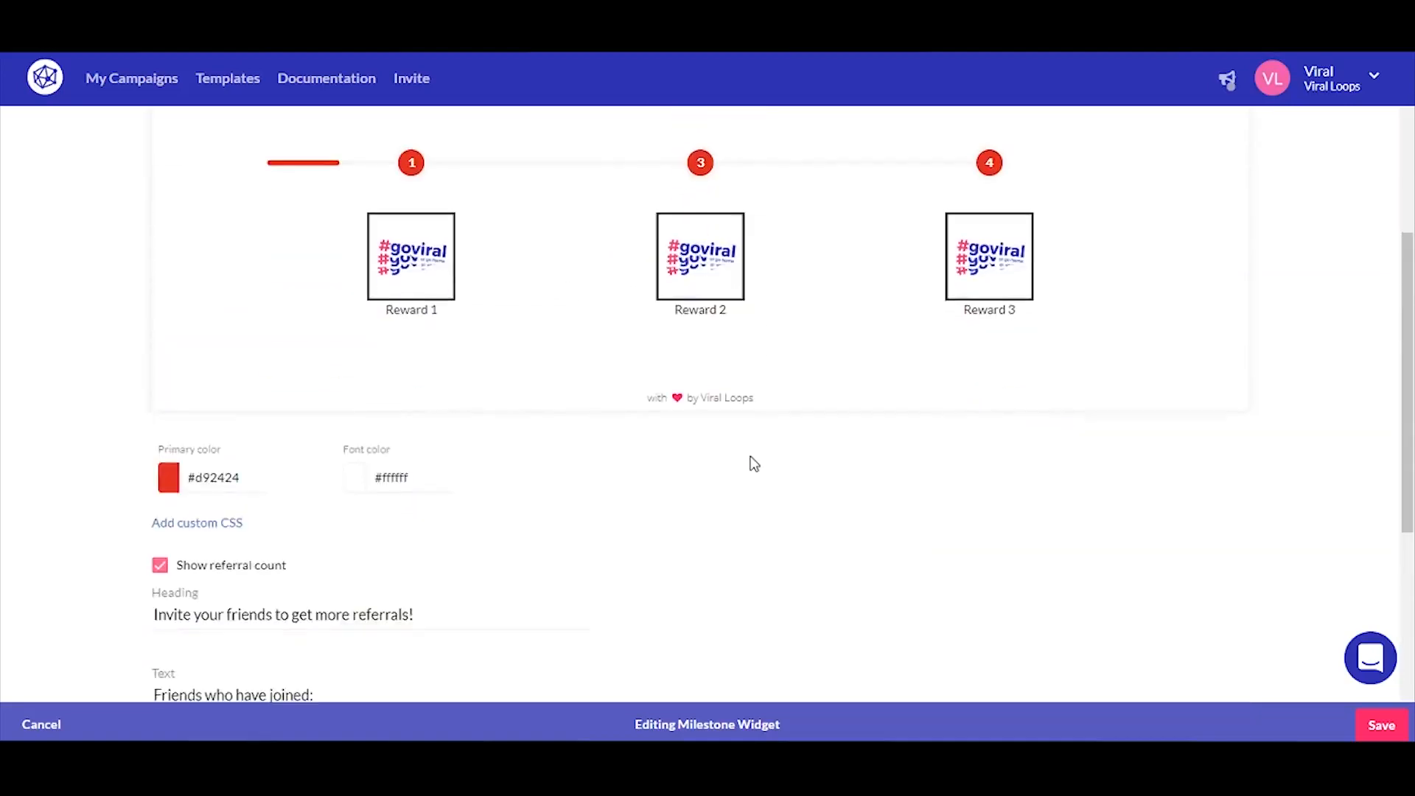
scroll(753, 464, up, 2)
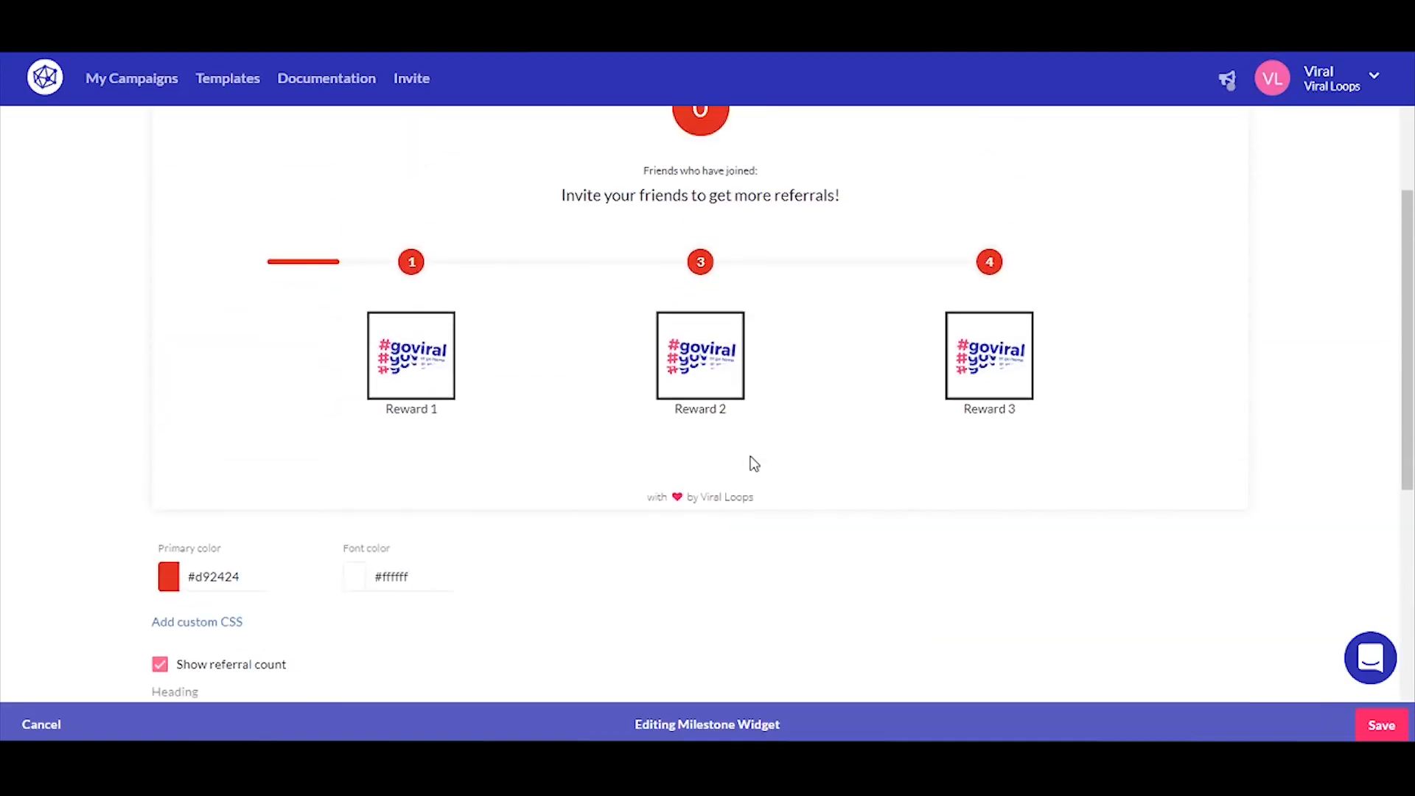
scroll(740, 491, up, 1)
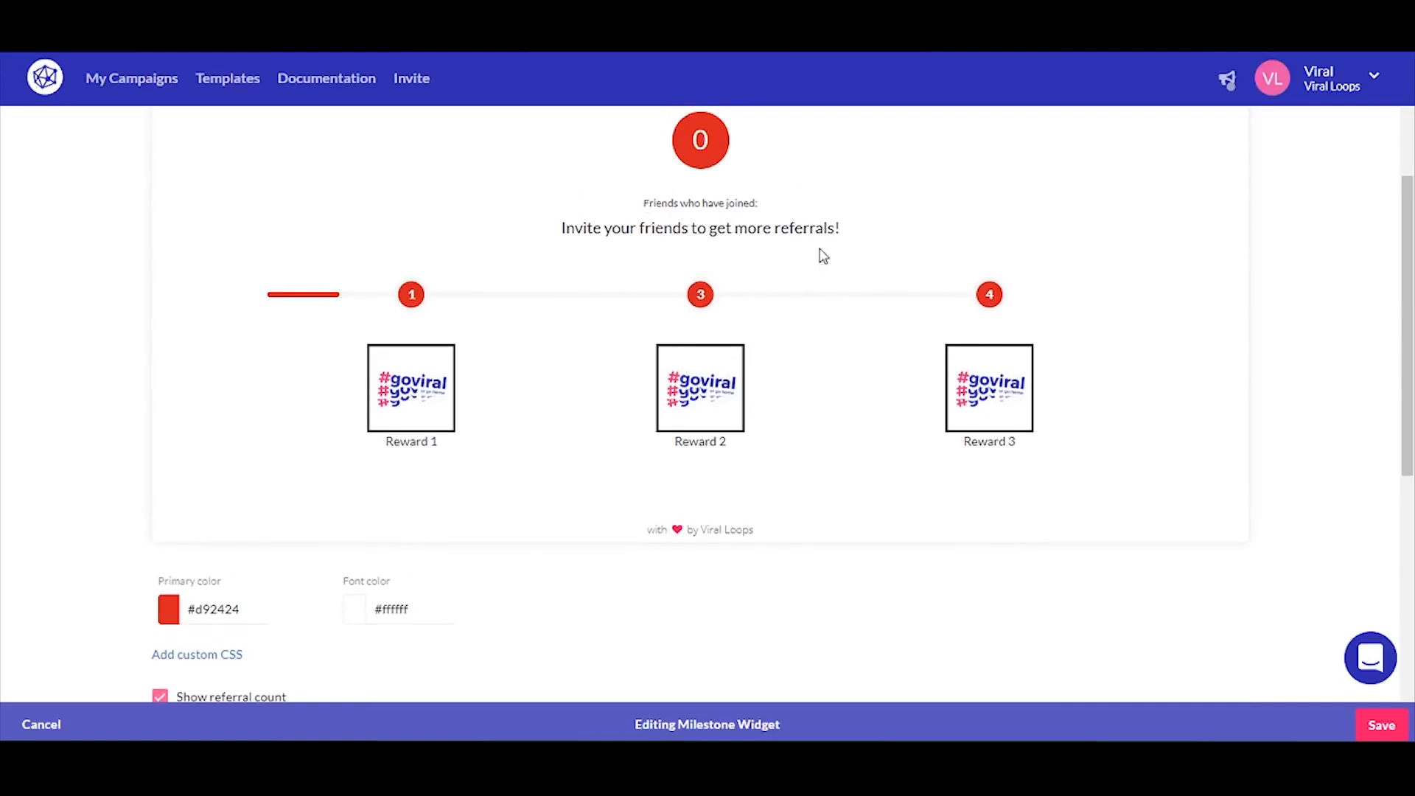
- Examine the reward text and image settings for the 1, 3 and 4 referral milestones
scroll(821, 252, down, 2)
scroll(823, 256, down, 7)
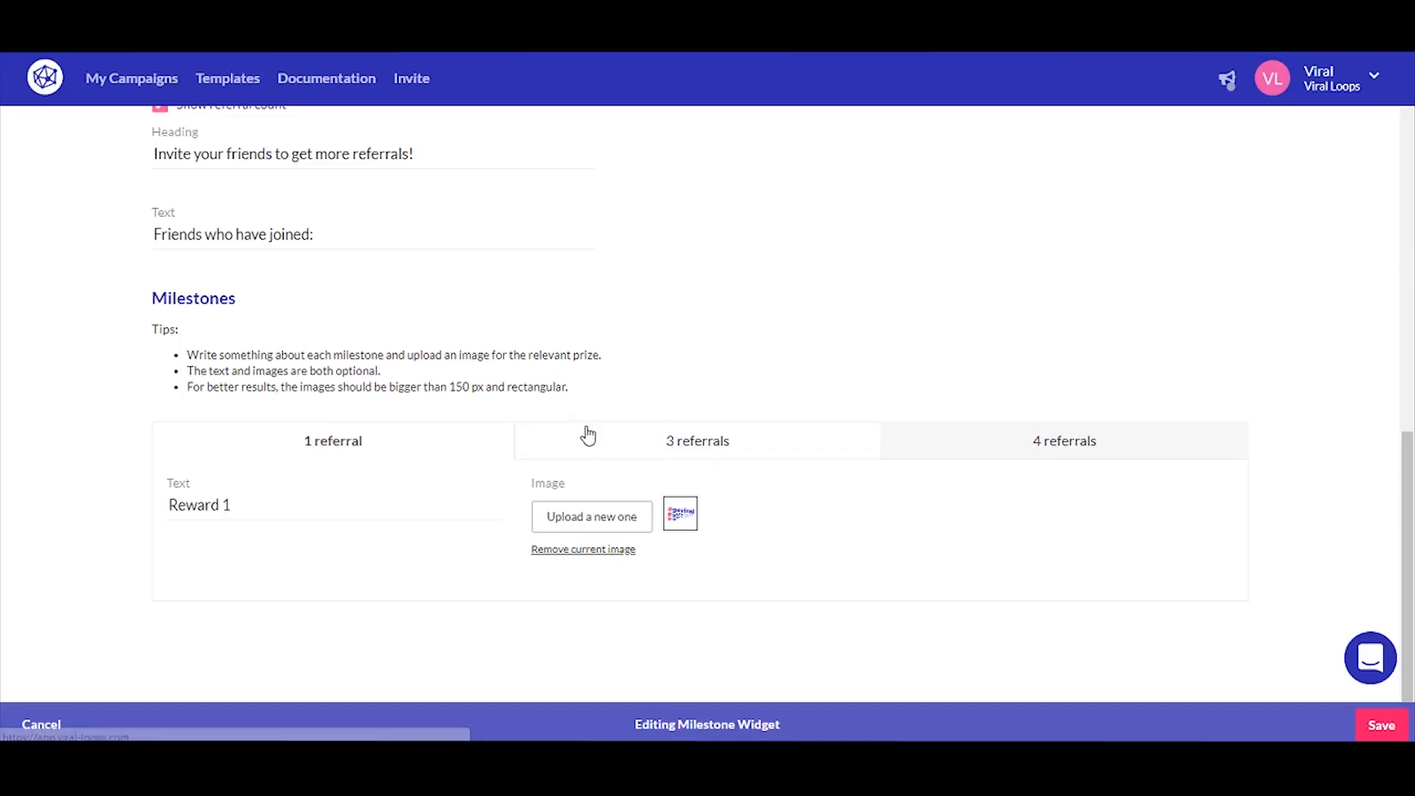
click(723, 454)
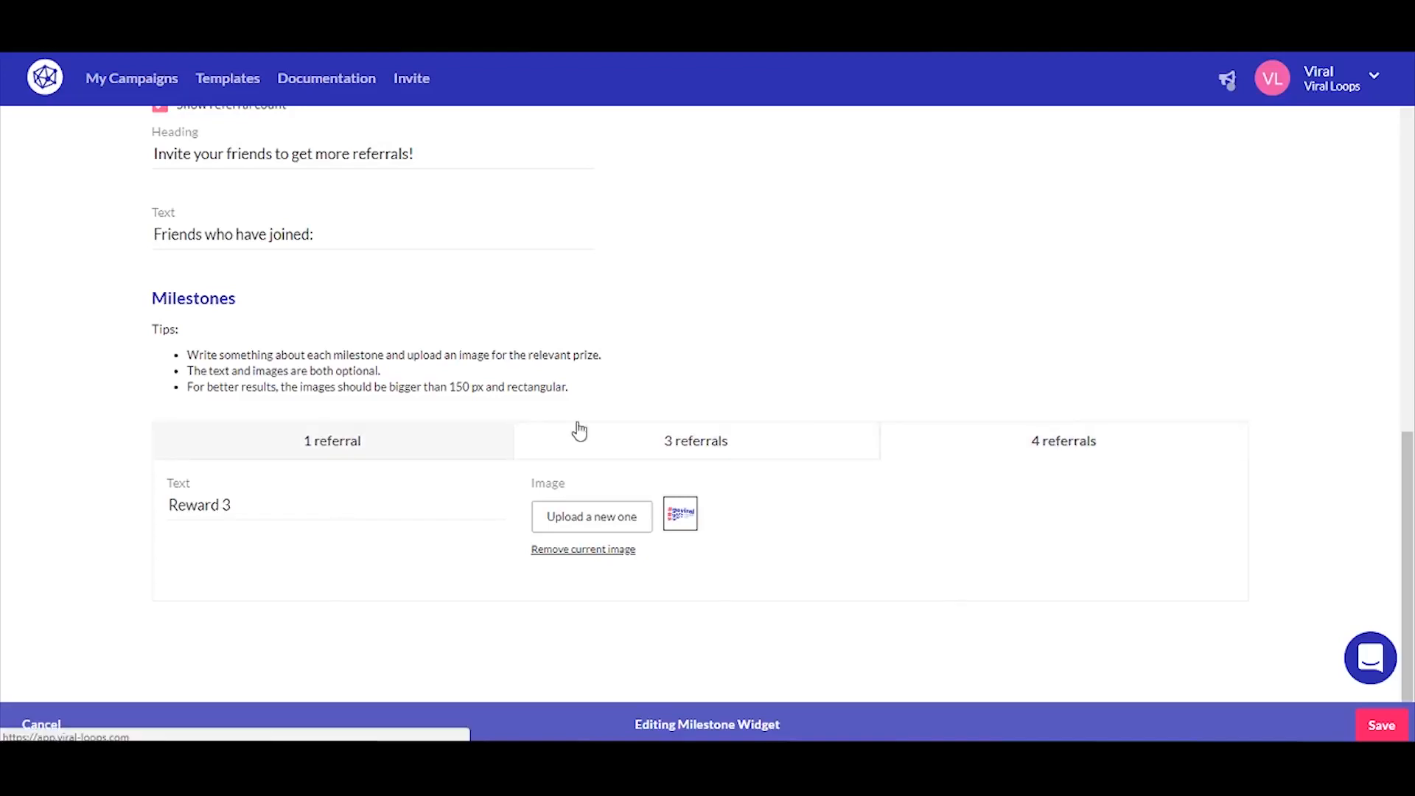
click(295, 451)
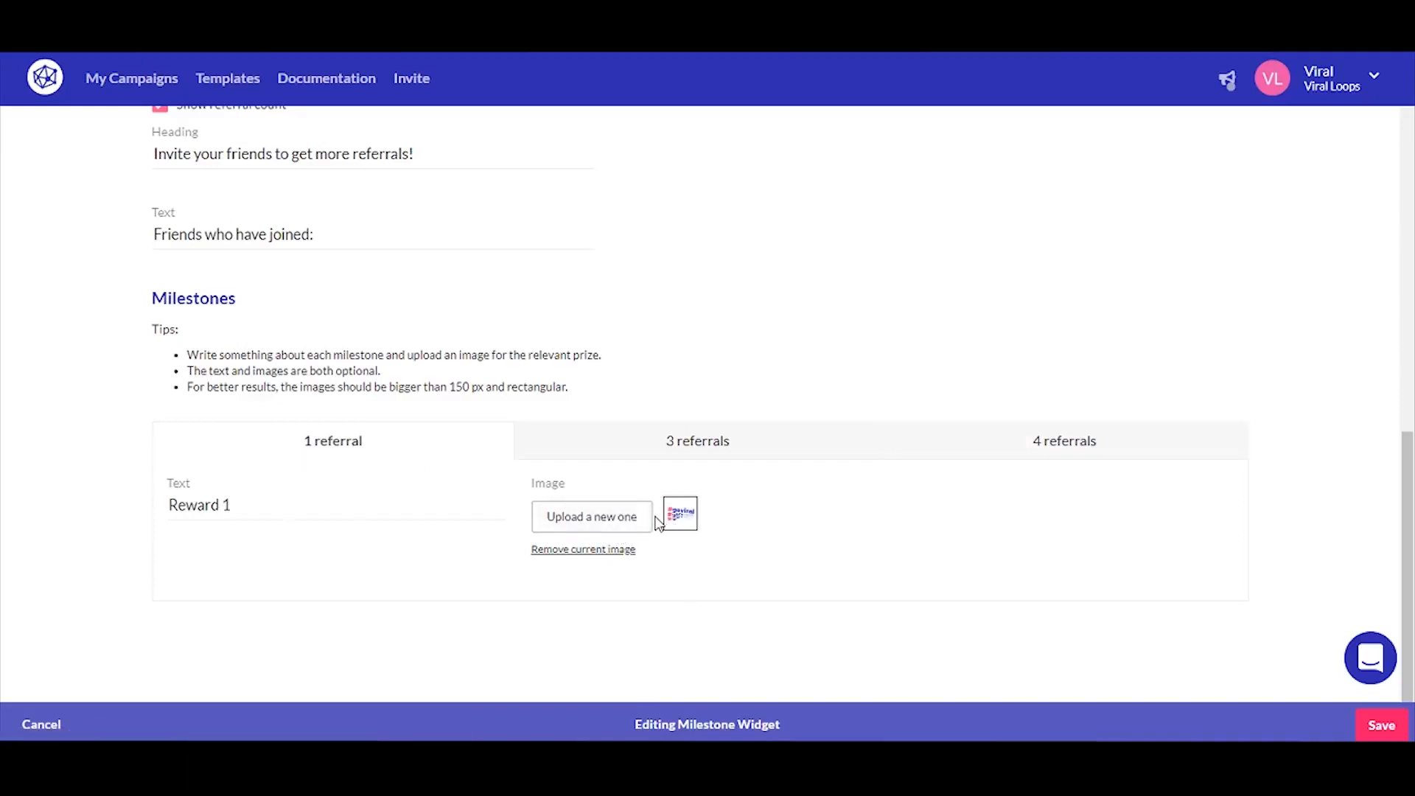
click(734, 449)
click(1018, 447)
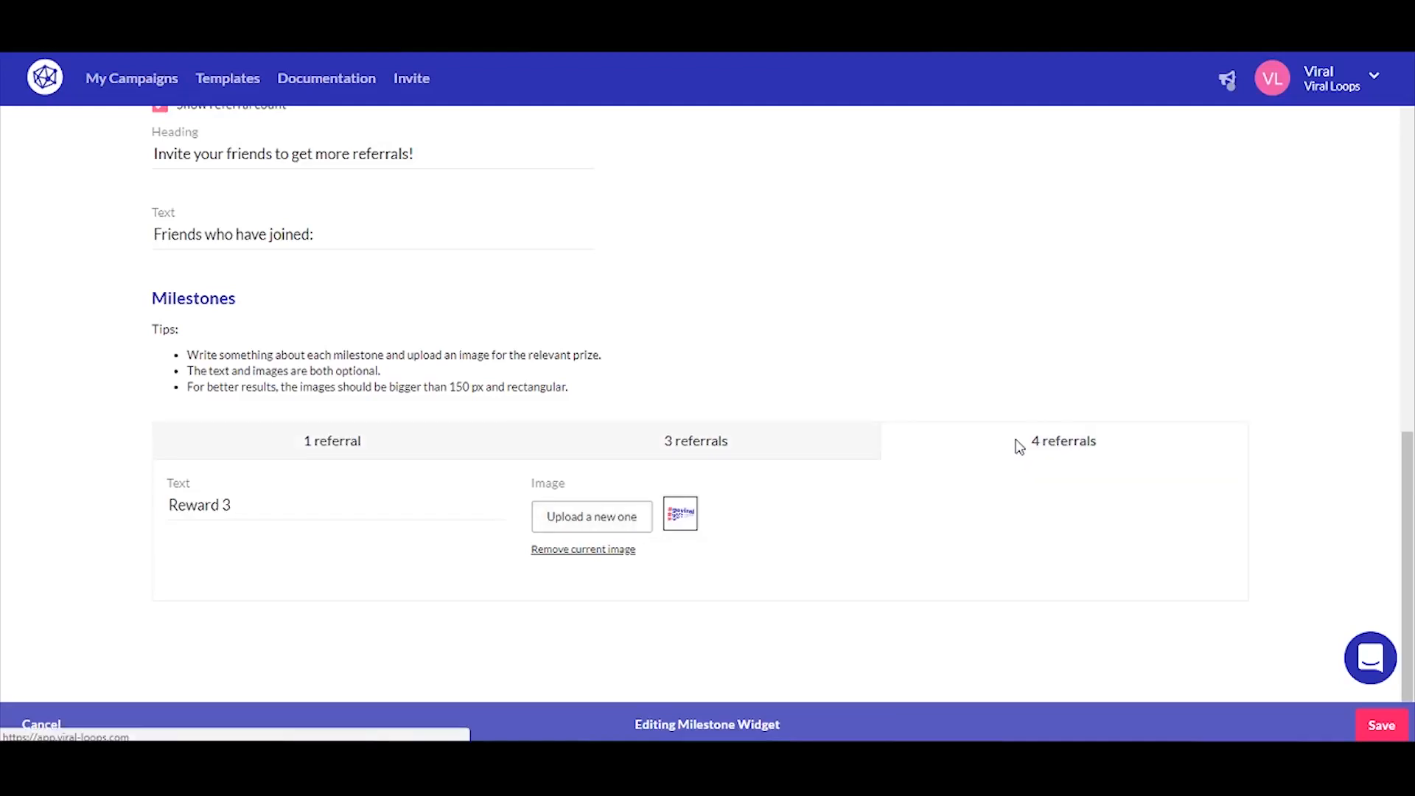
scroll(1018, 448, up, 8)
scroll(1019, 447, down, 8)
- Save the Milestone Widget and open the Referral Count Widget for customization
click(1380, 722)
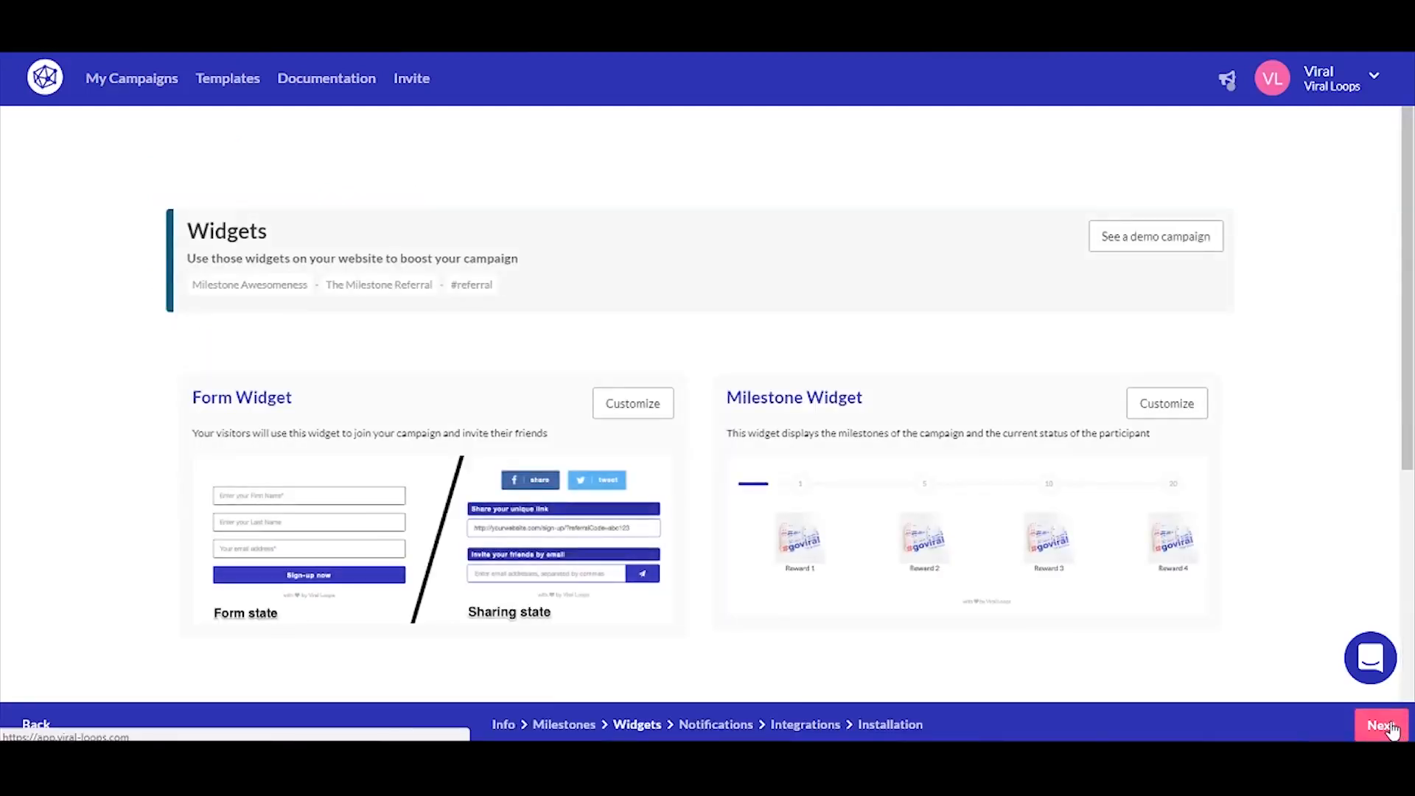
scroll(1333, 543, down, 6)
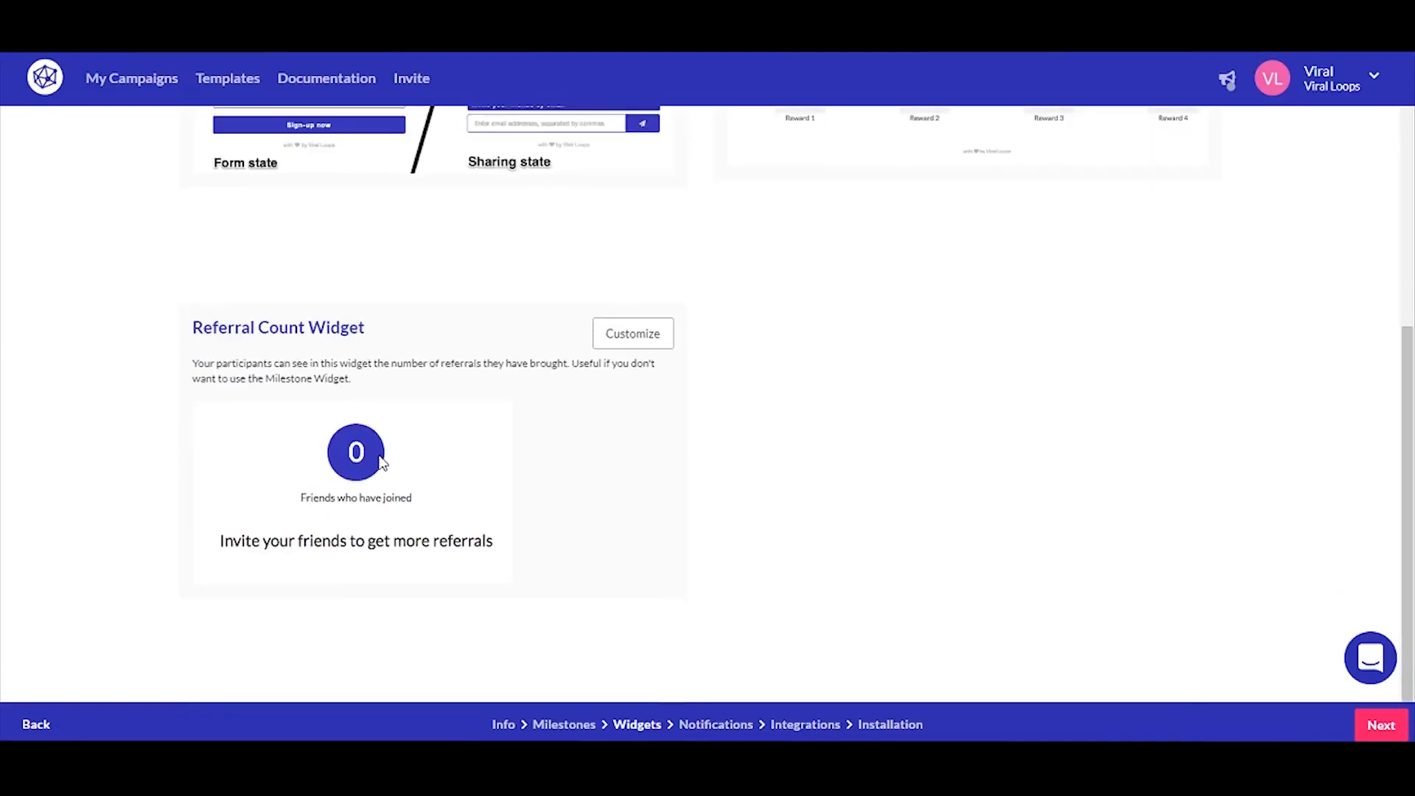
click(633, 336)
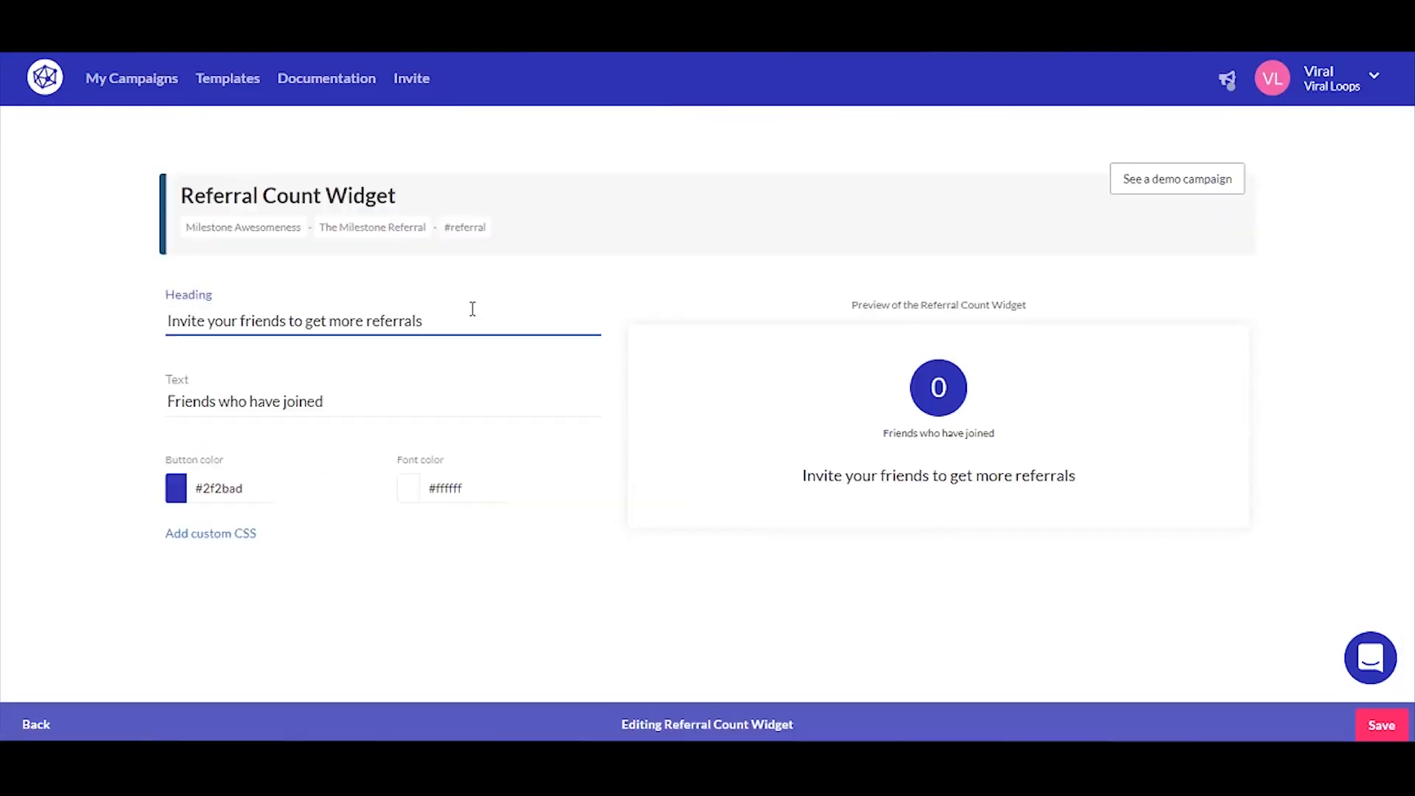
- Set the Referral Count Widget's heading to "Invite your friends to get more referrals!" and its text to "Friends who have joined:"
text(!)
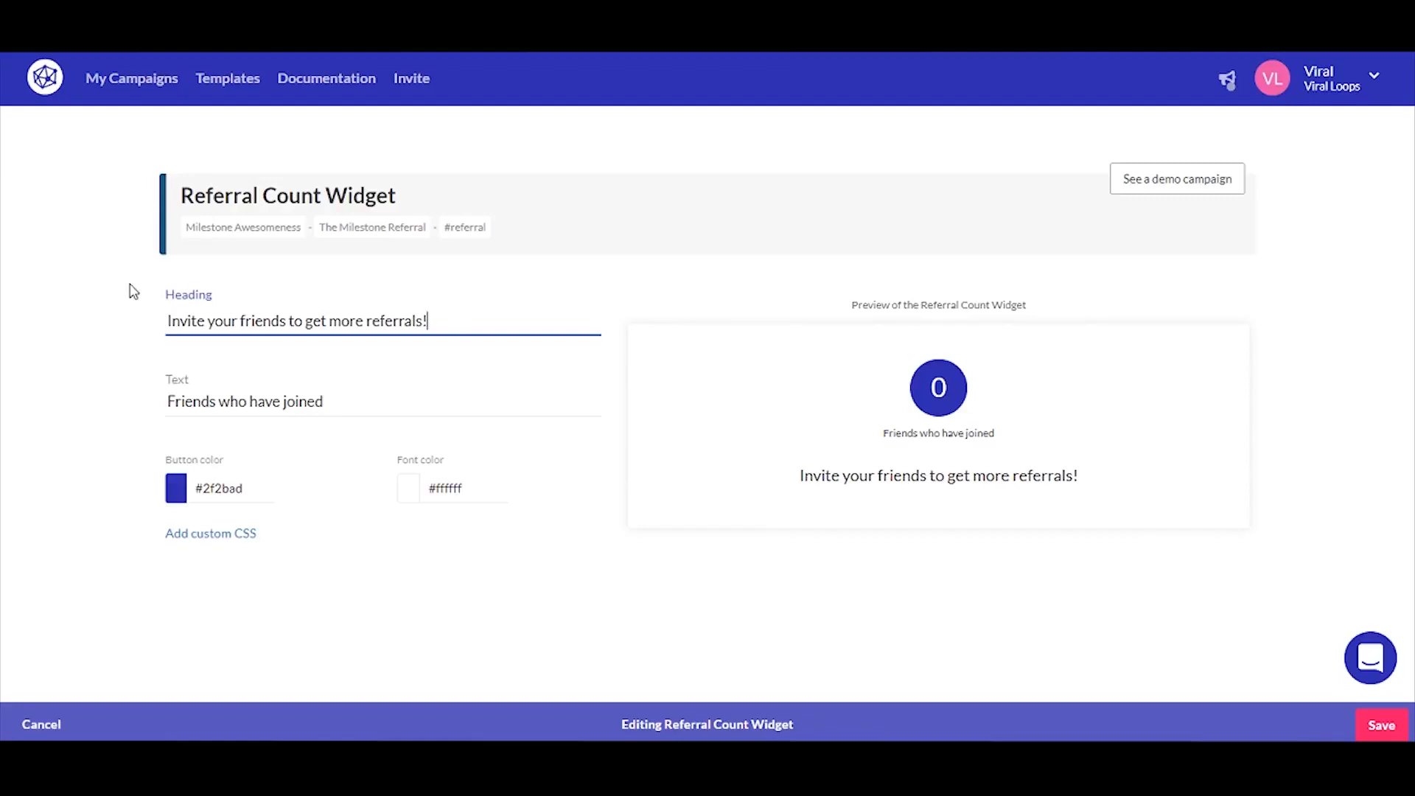
click(364, 402)
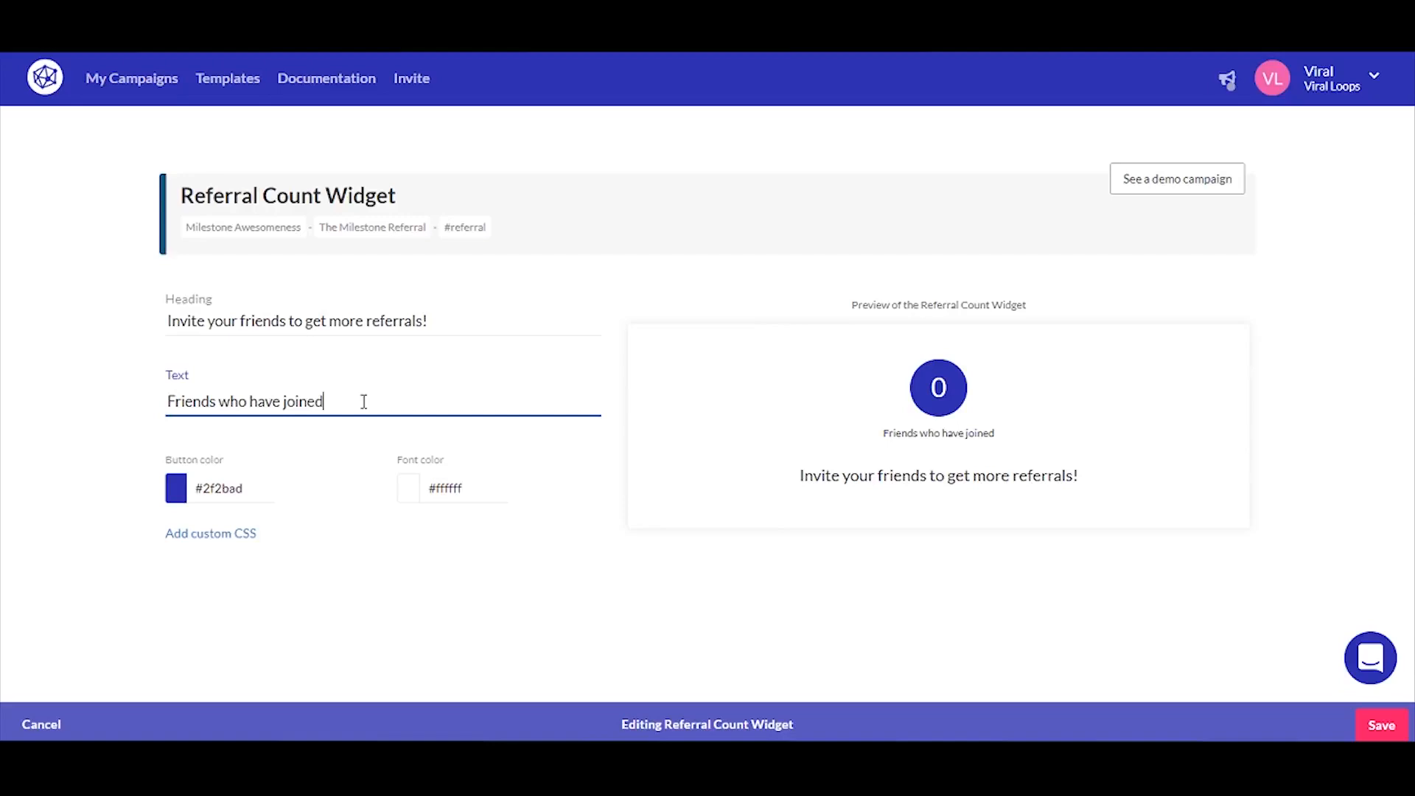
text(:)
- Change the Referral Count Widget's button color to red #ad2b2b
click(176, 490)
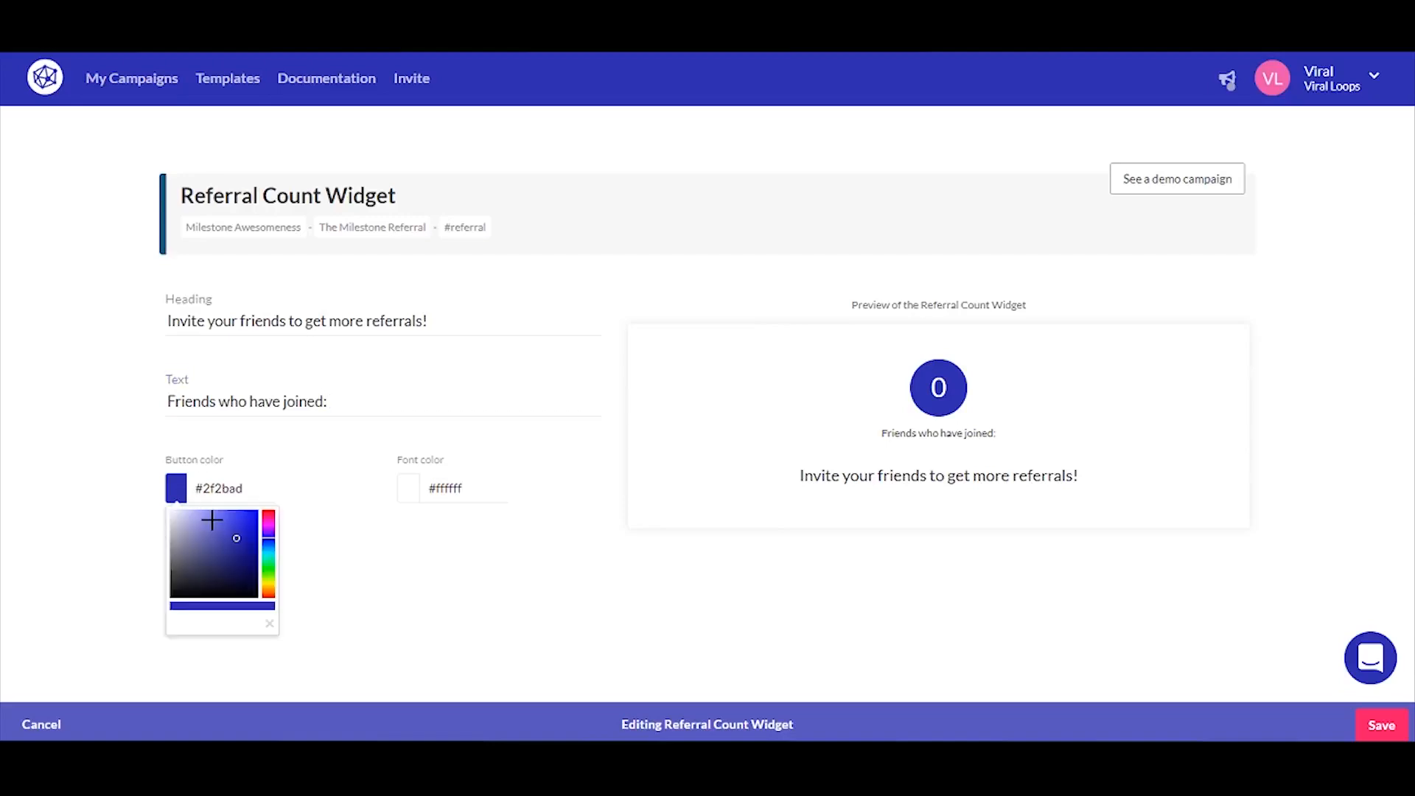
click(267, 514)
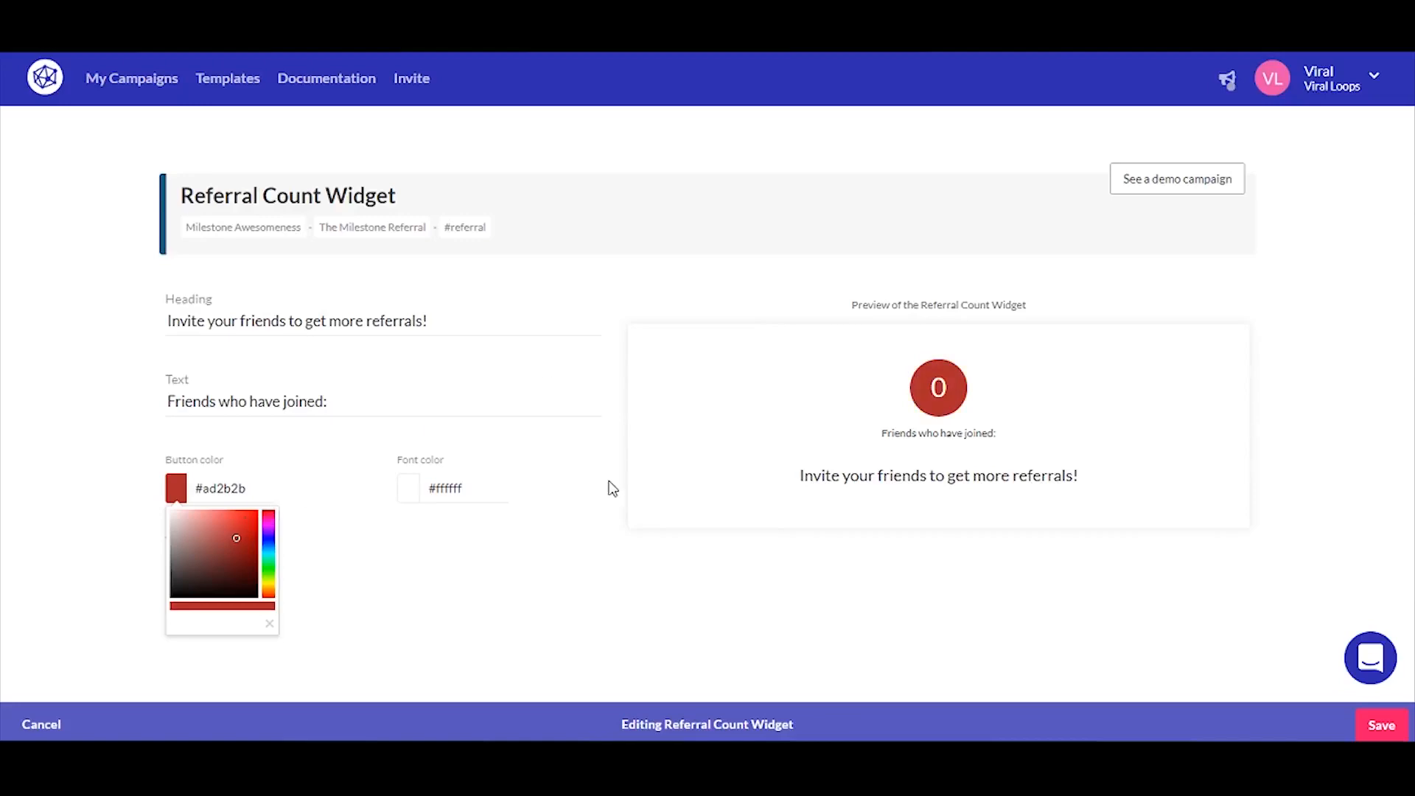
click(610, 487)
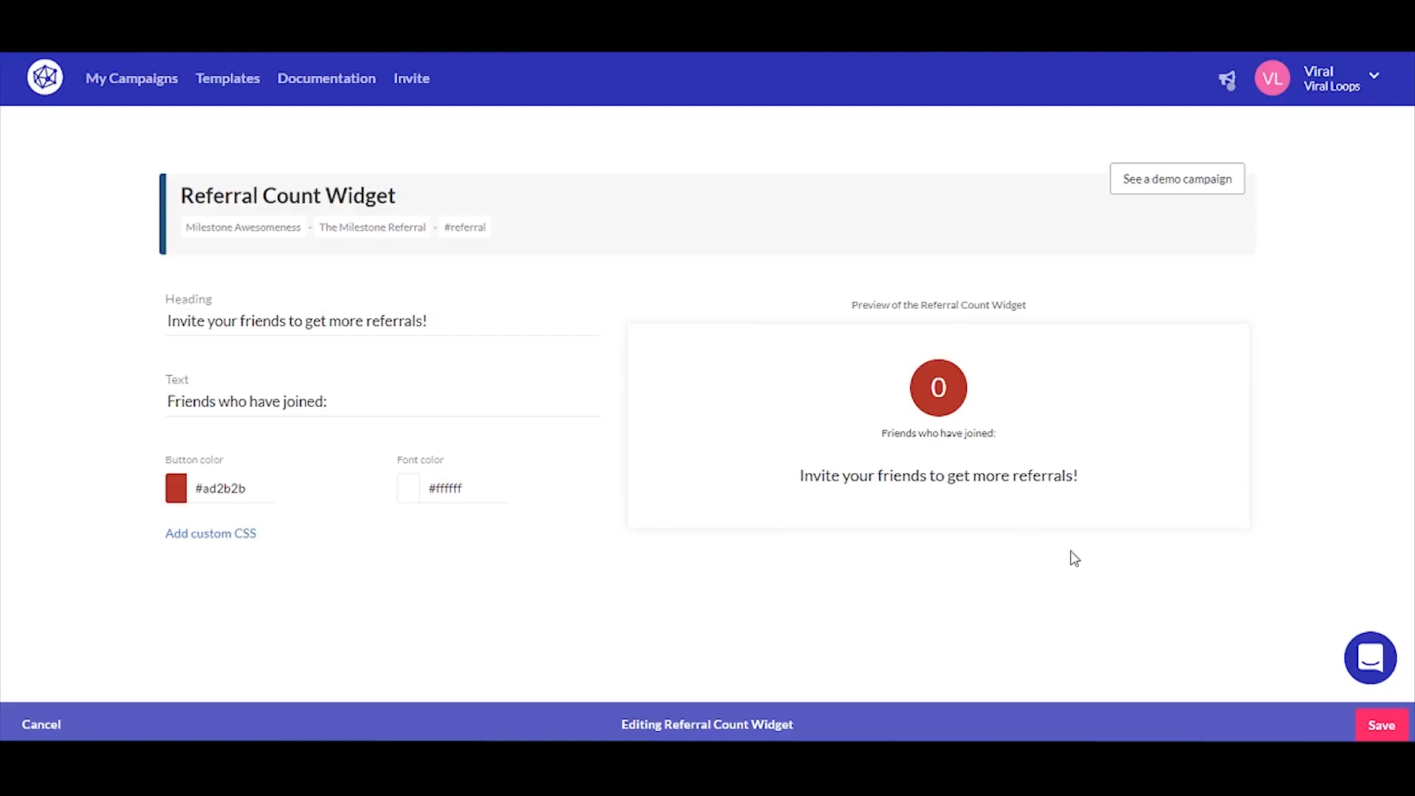
- Save the Referral Count Widget and proceed to the campaign's Notifications settings
click(1375, 732)
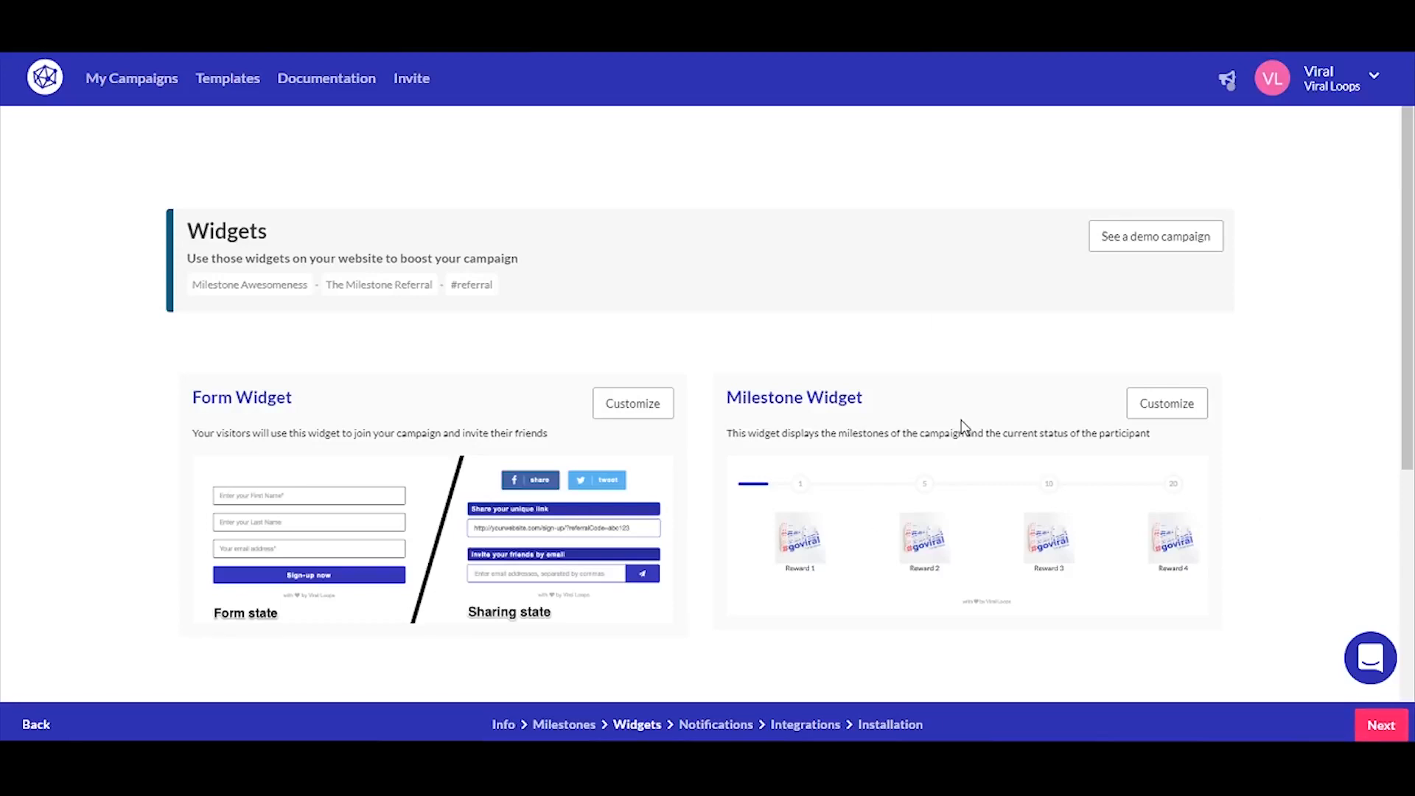
scroll(965, 426, down, 5)
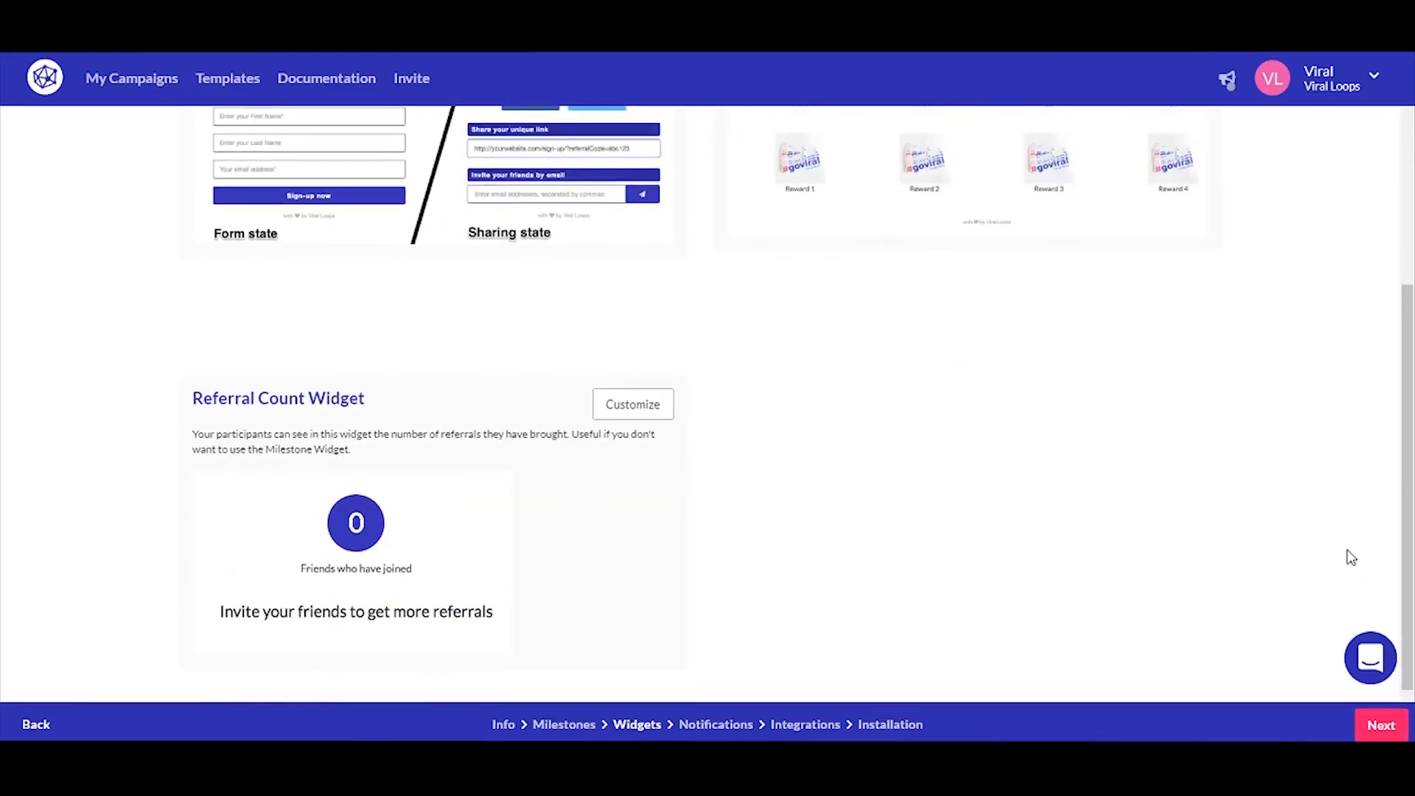
click(1374, 725)
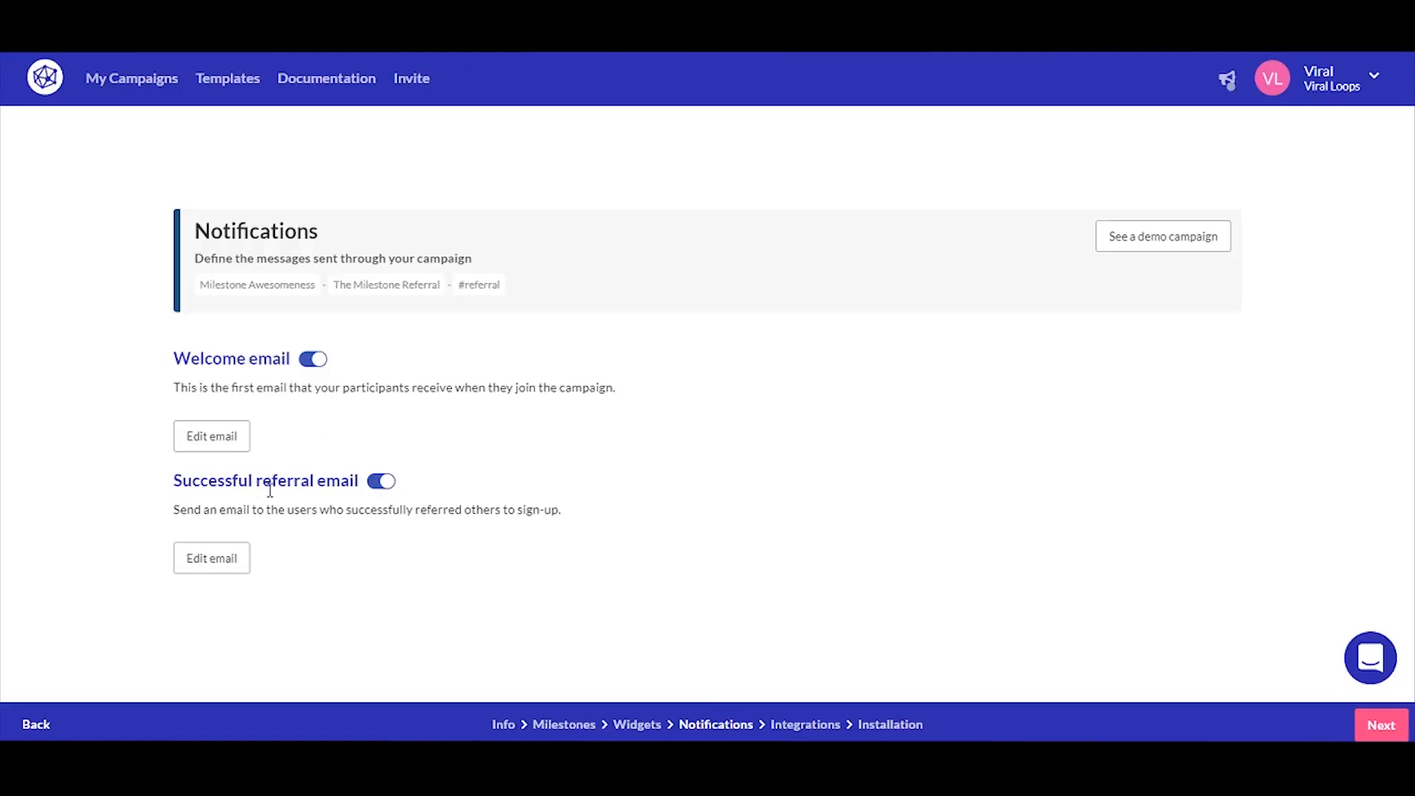
- Toggle the Welcome email and the Successful referral email off and back on
click(306, 361)
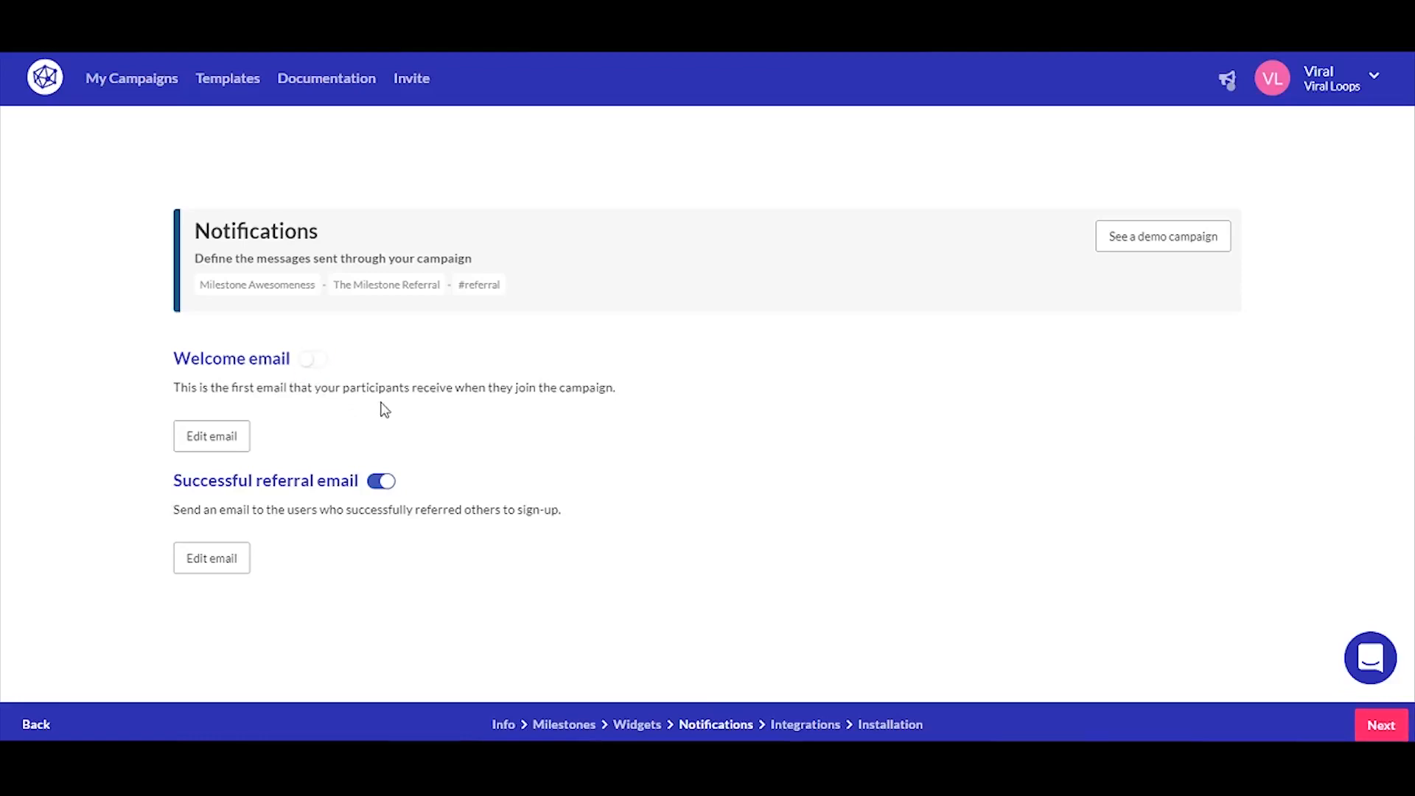
click(382, 483)
click(316, 364)
click(381, 483)
- Open the Welcome Email for editing and set its button background color to red #e91e1e
click(227, 438)
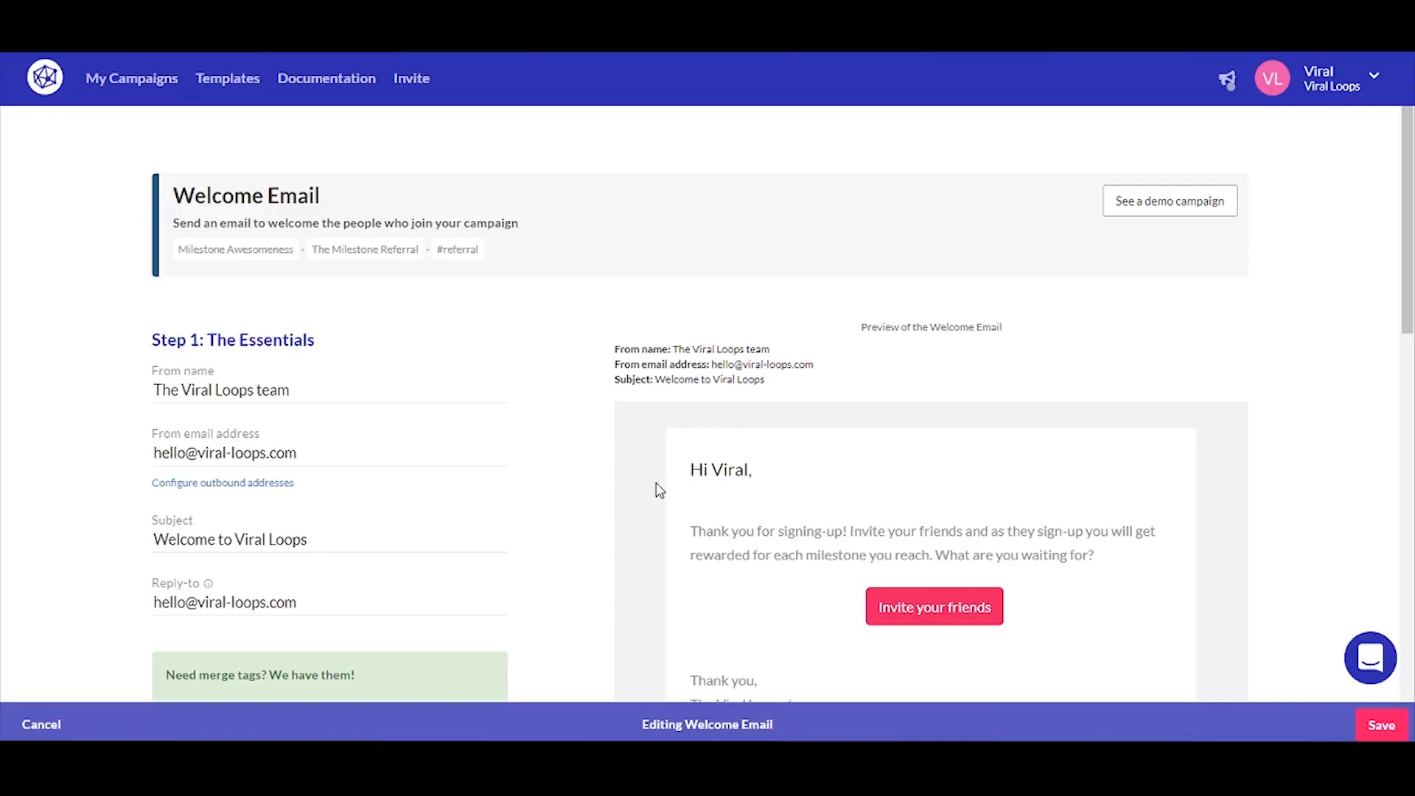
scroll(659, 490, down, 1)
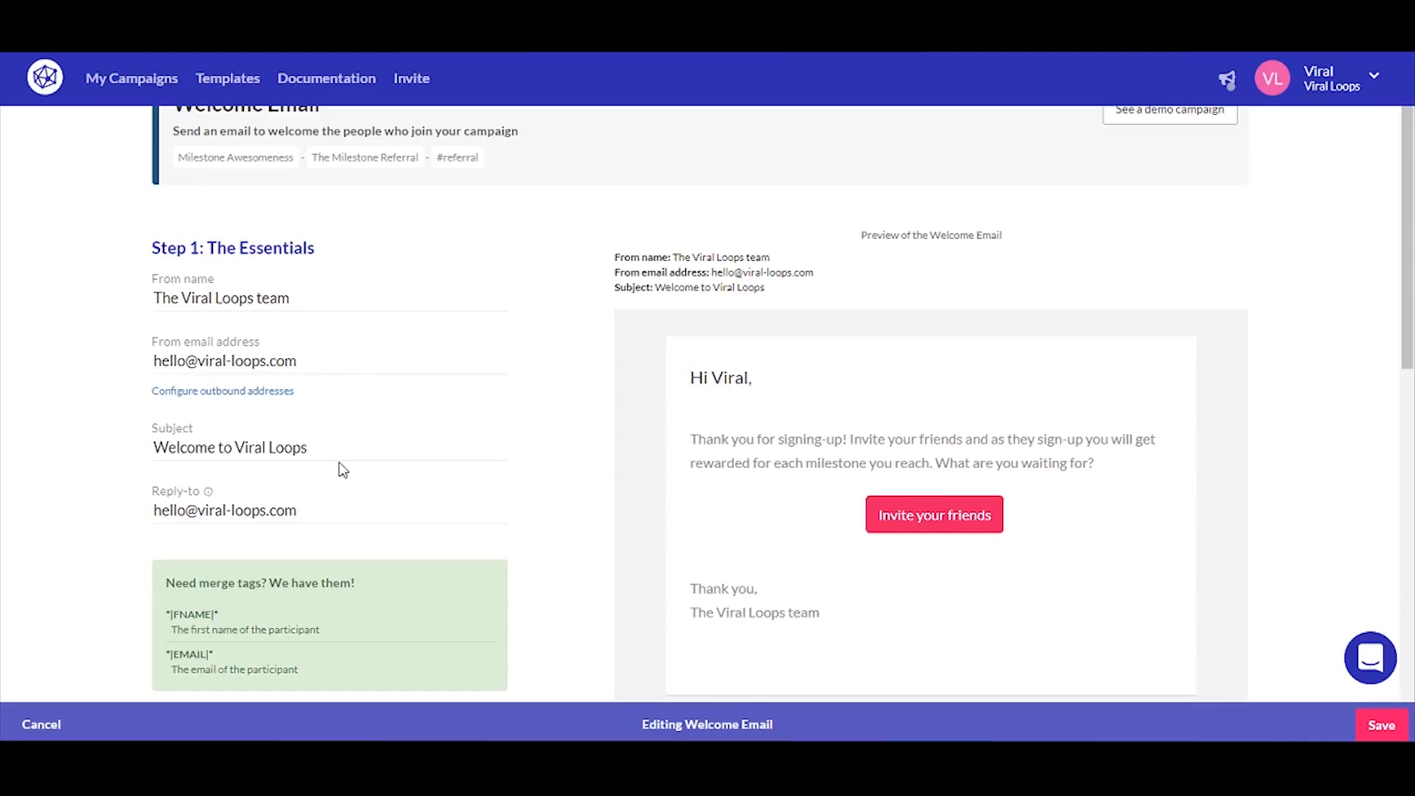
scroll(335, 510, down, 4)
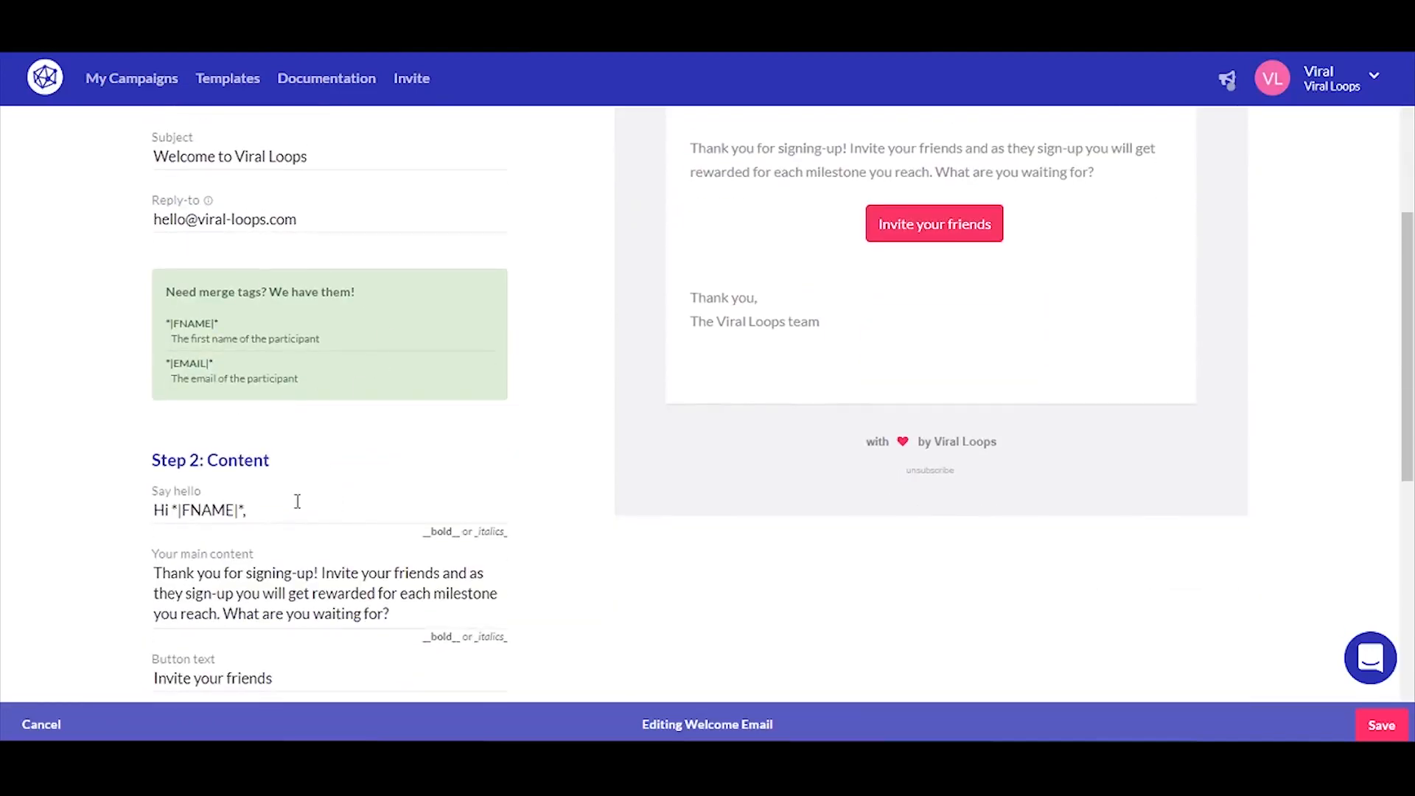
scroll(297, 501, down, 2)
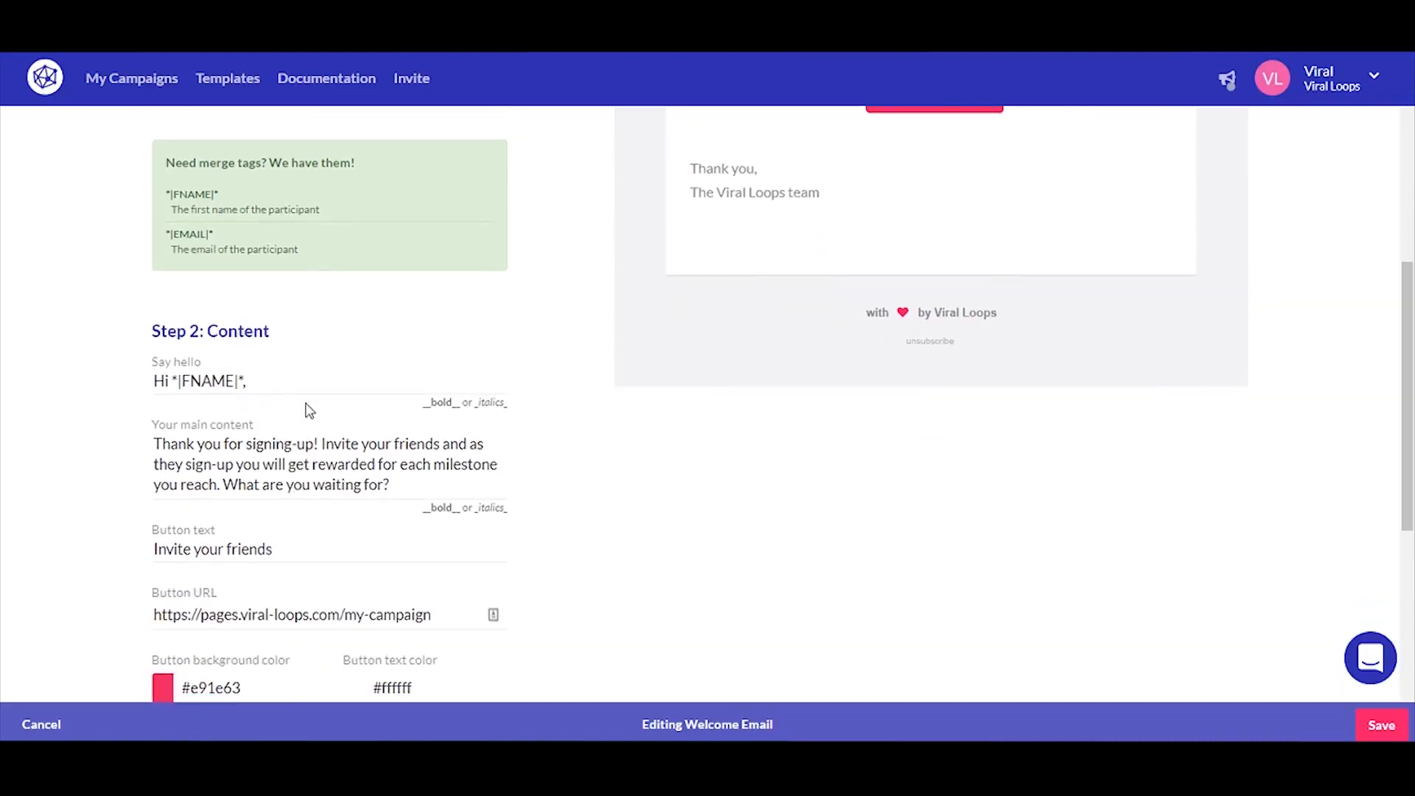
scroll(290, 438, down, 5)
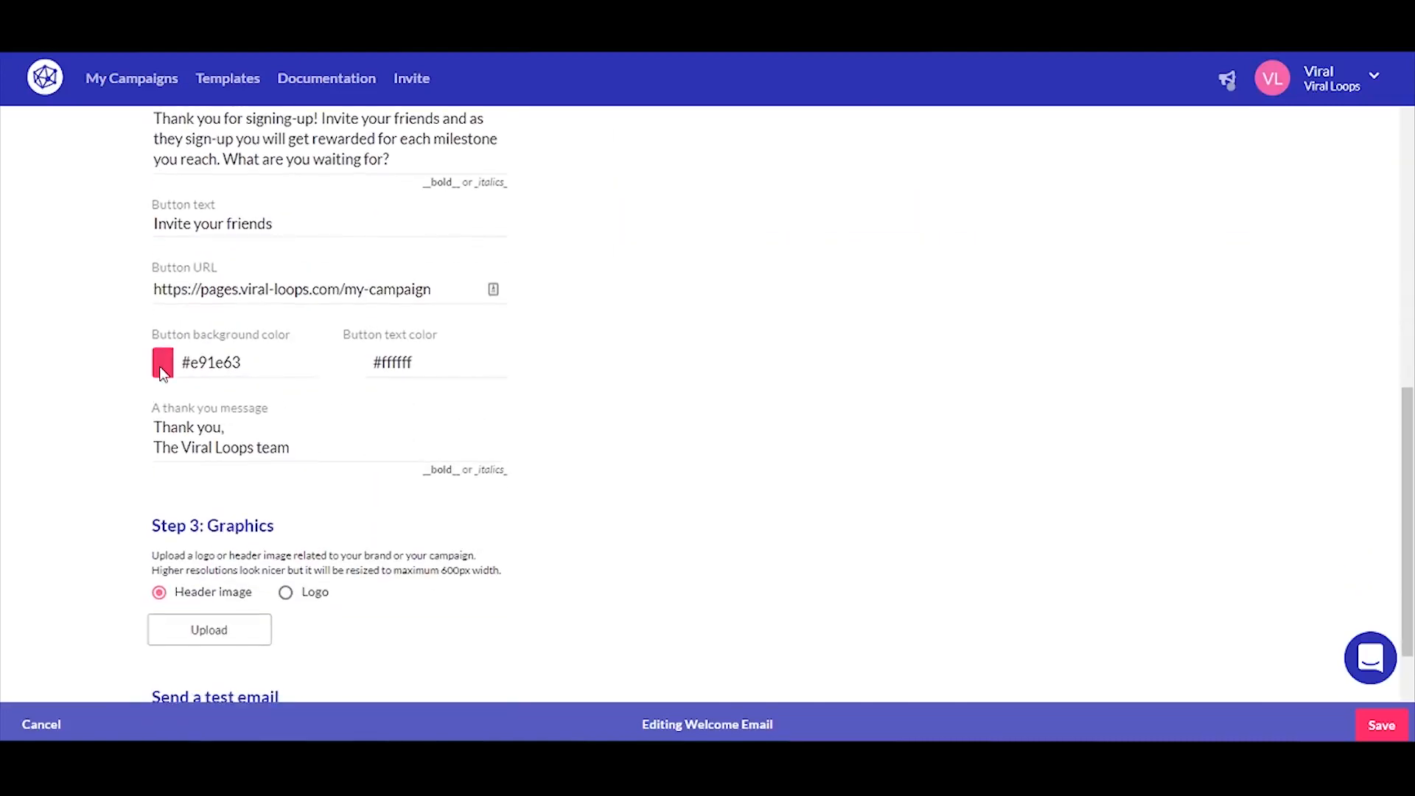
click(162, 368)
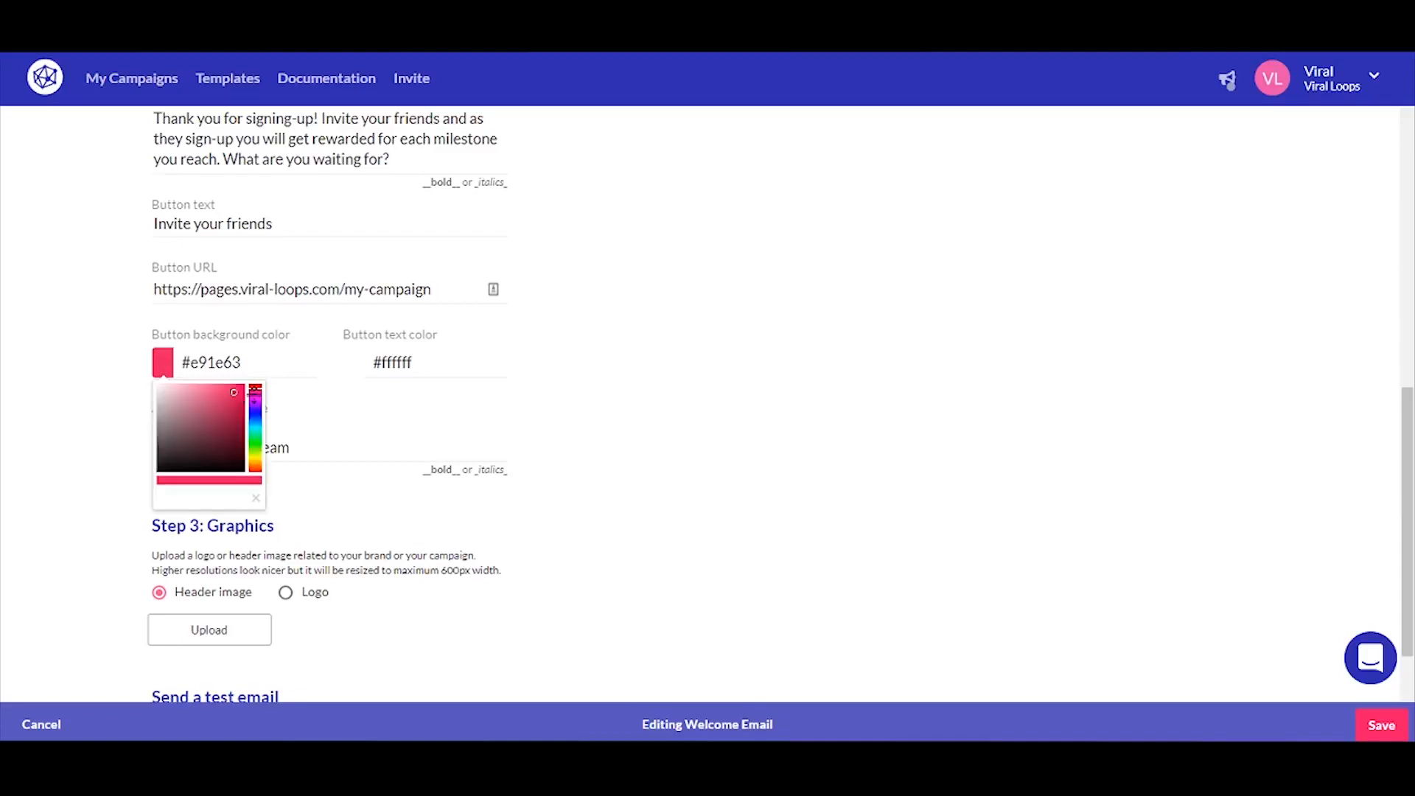
drag(256, 392, 257, 378)
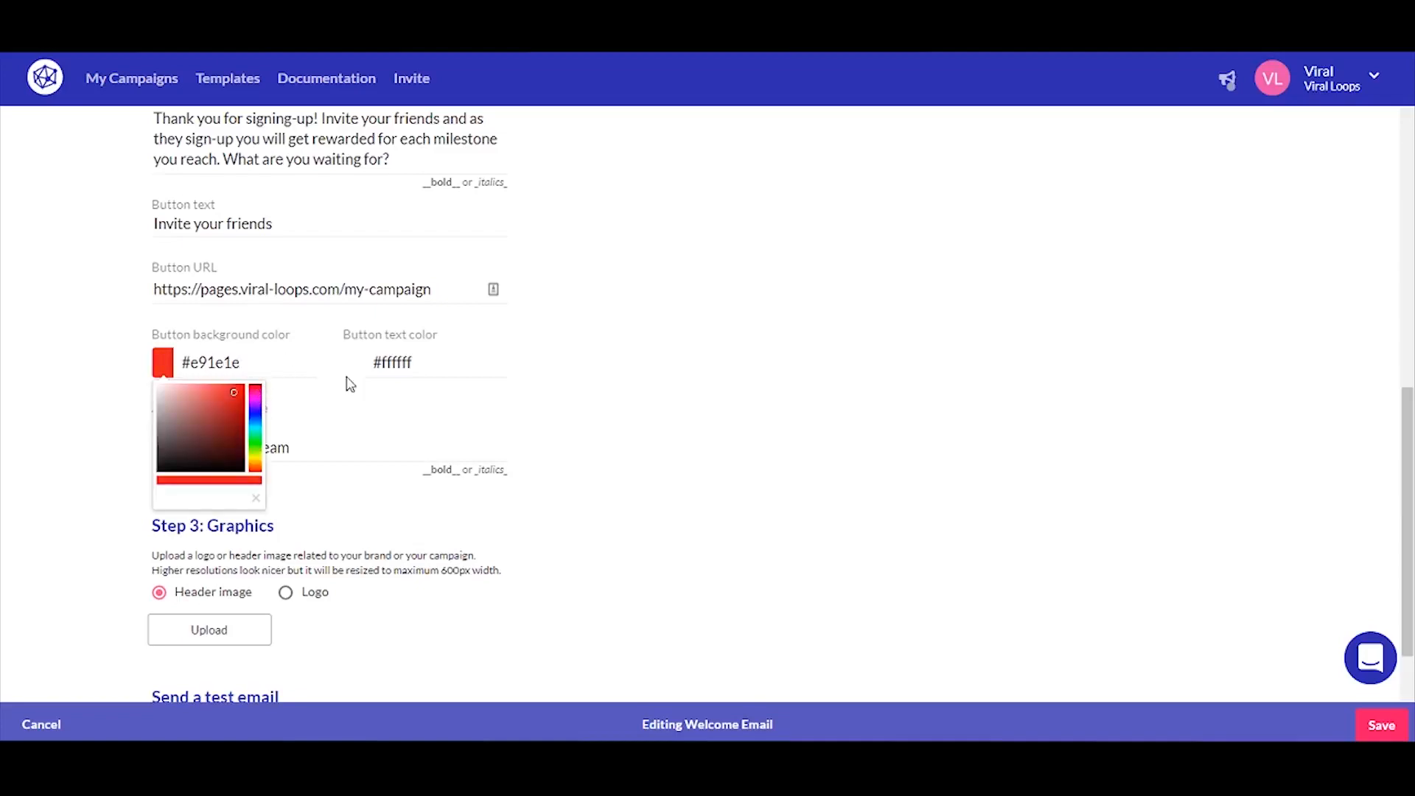
click(423, 402)
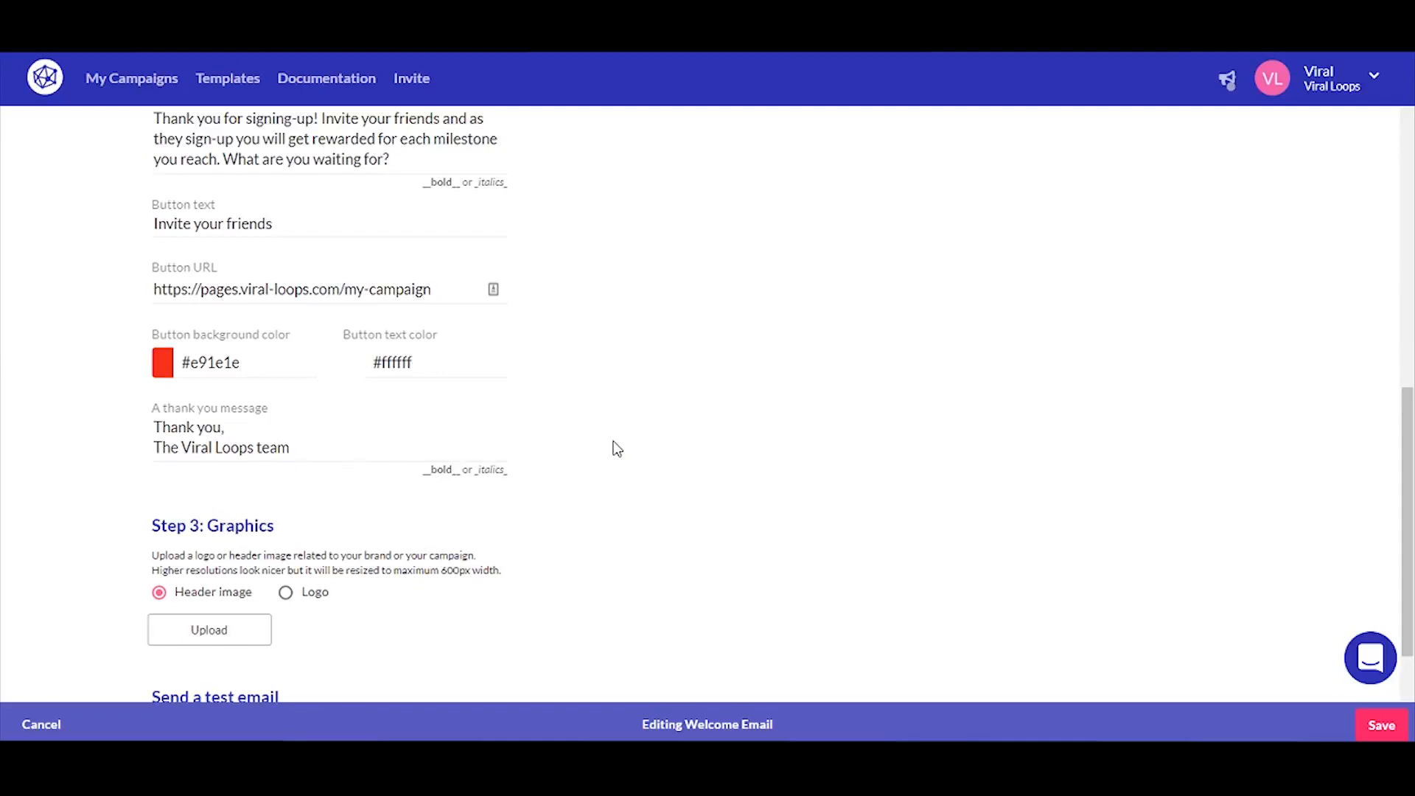
- Review the Welcome Email's preview, graphics, test email and button URL settings, and save the email
scroll(617, 449, up, 7)
scroll(618, 448, down, 9)
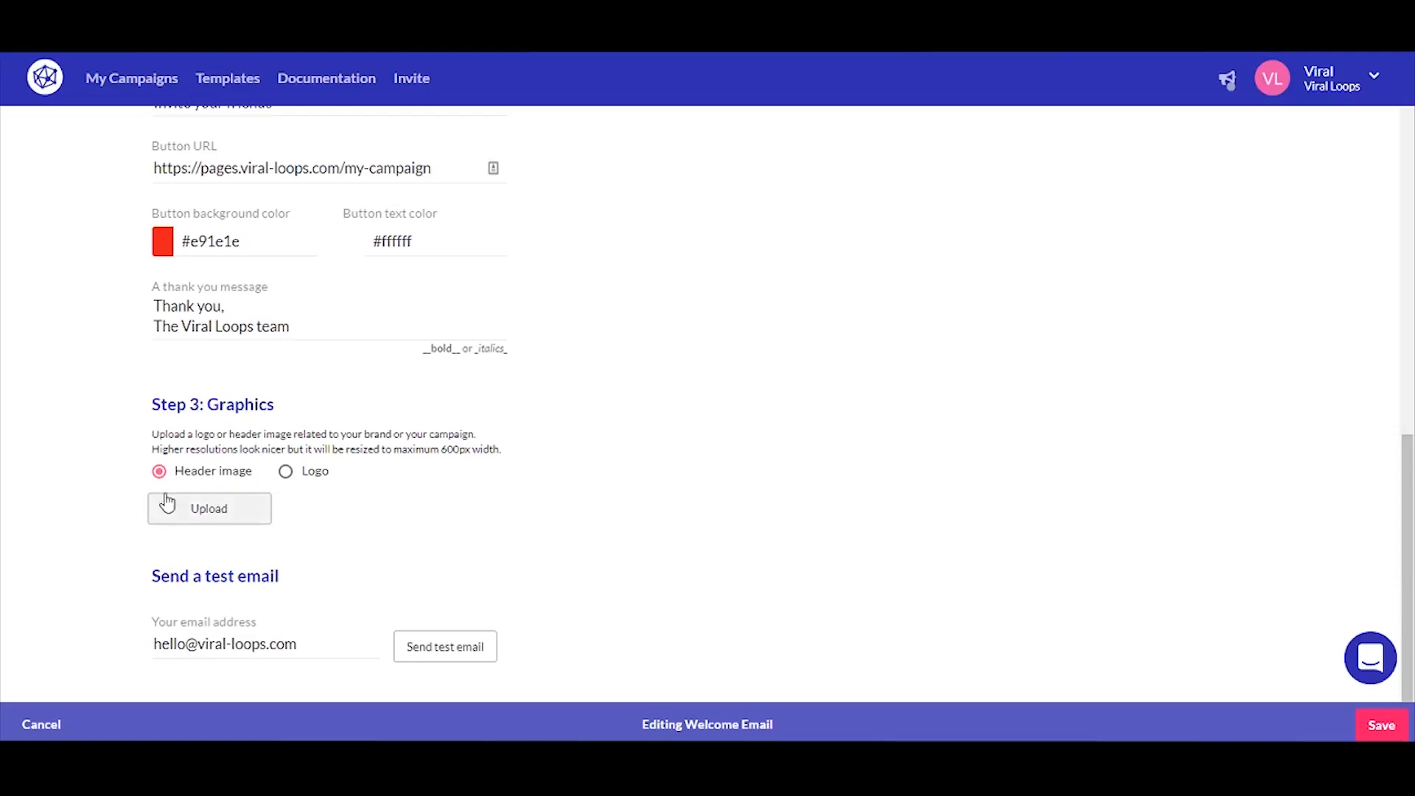
scroll(405, 487, down, 1)
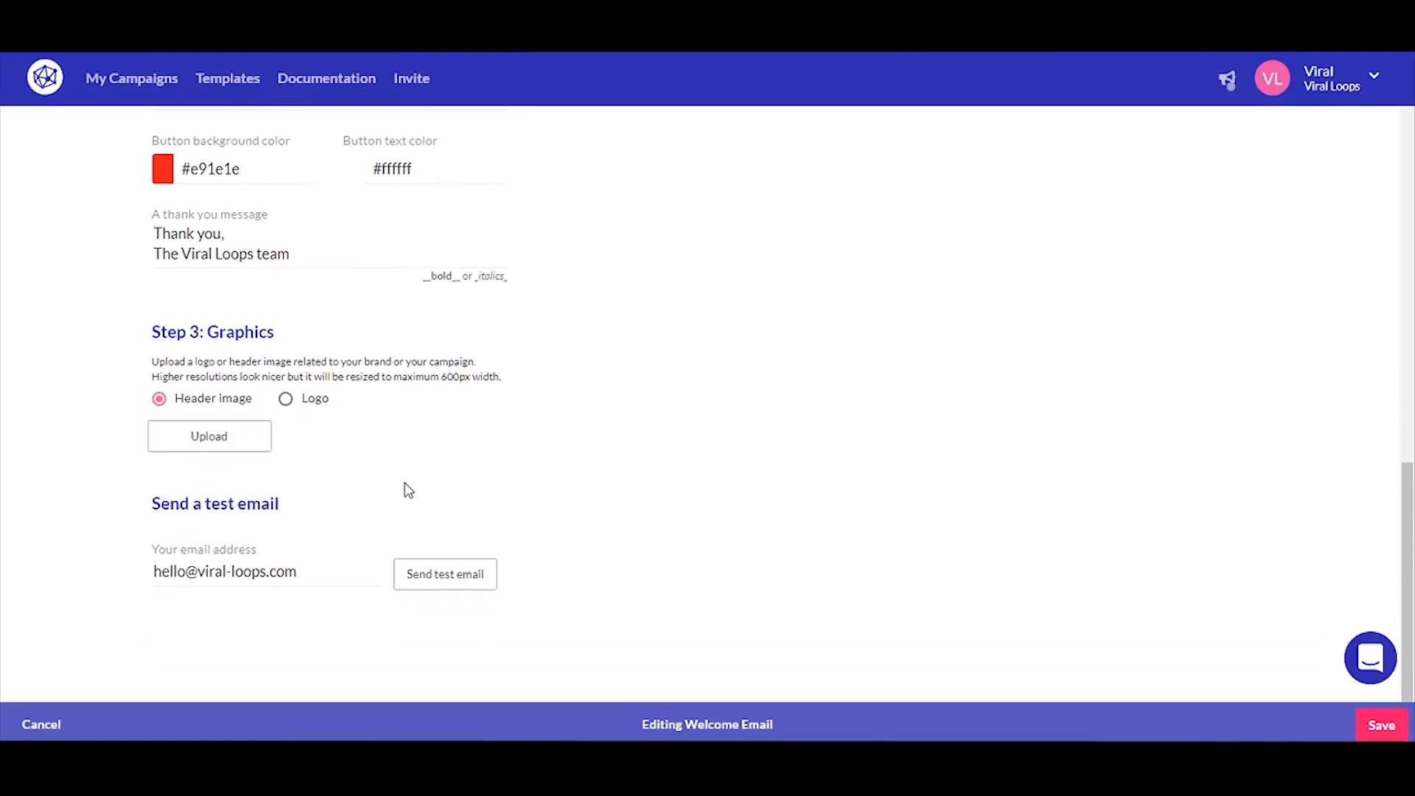
scroll(518, 590, up, 6)
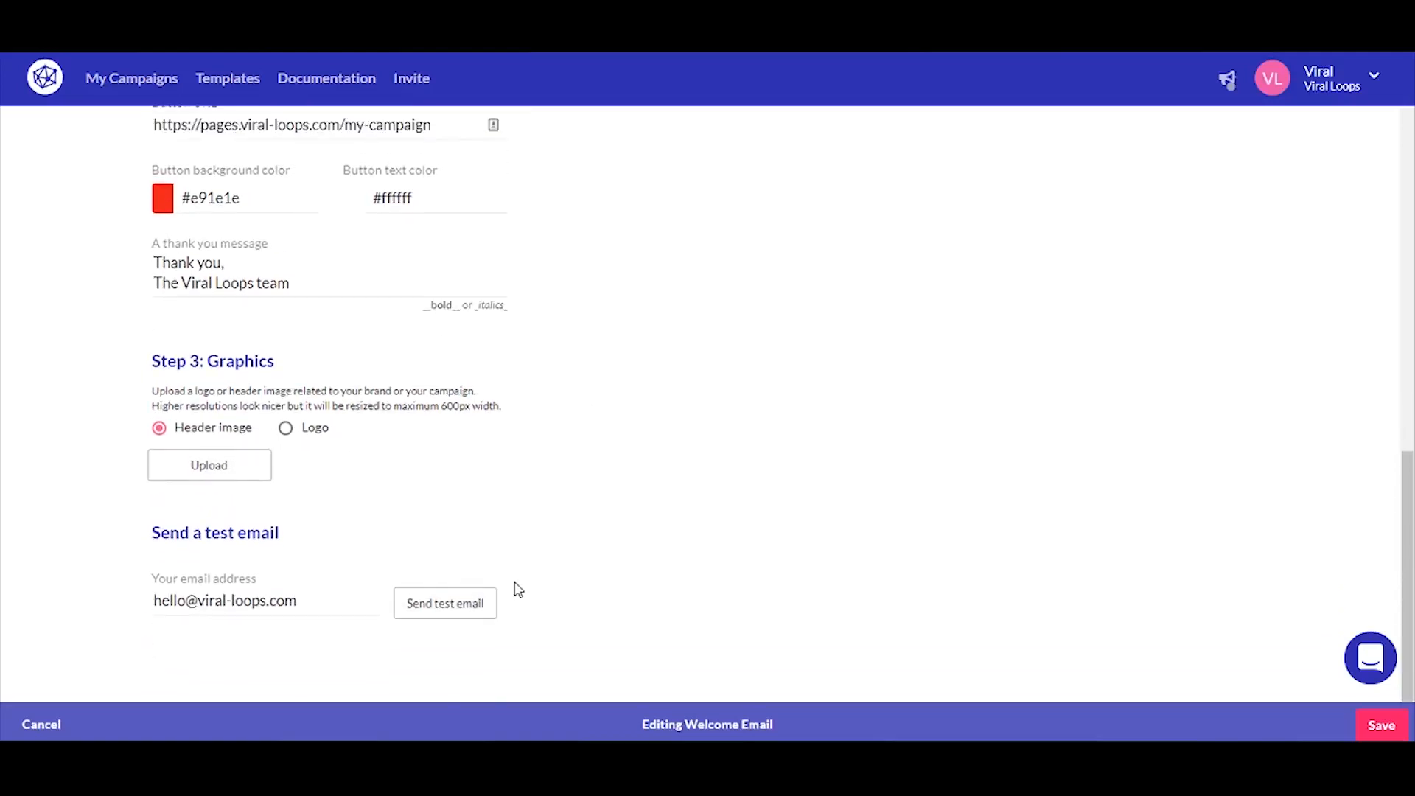
scroll(518, 589, up, 7)
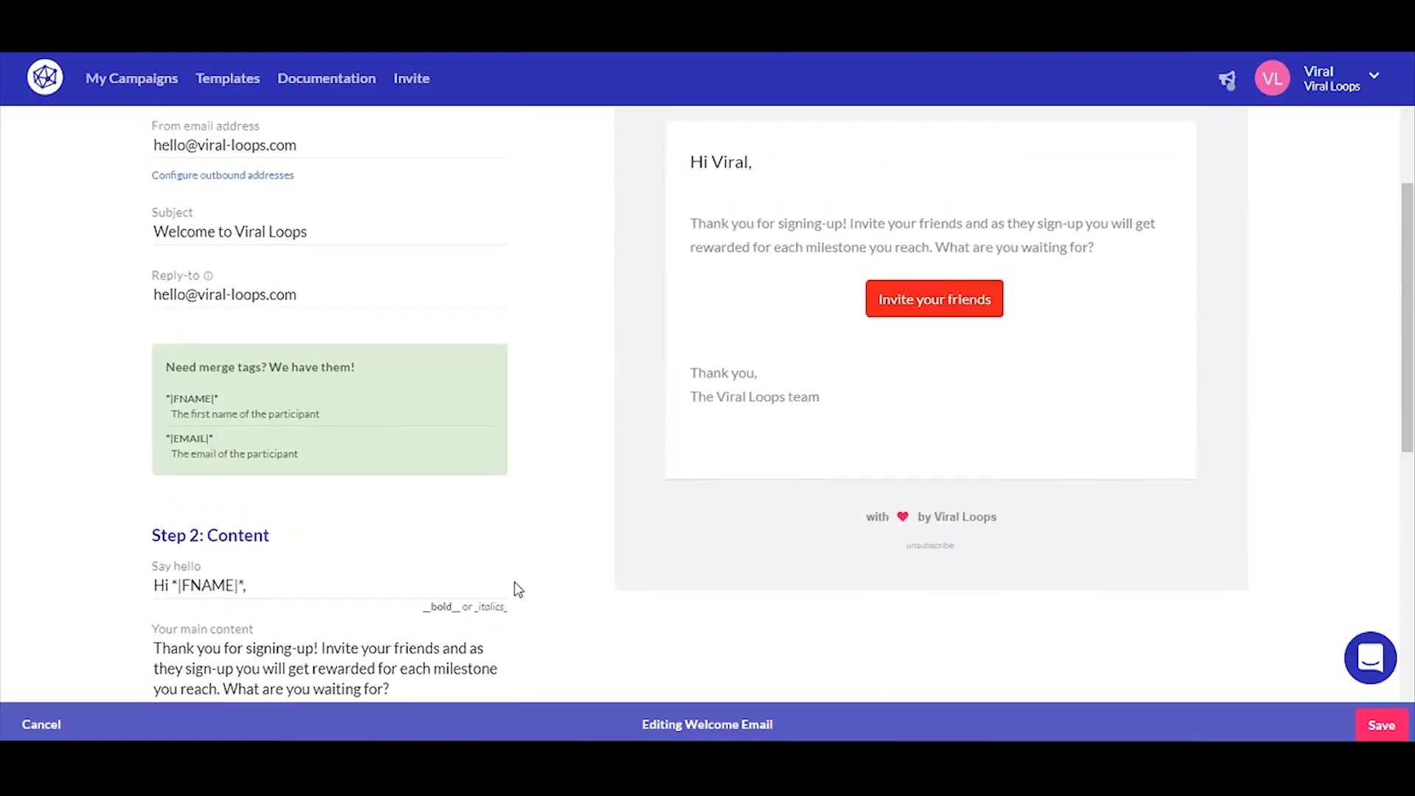
scroll(518, 590, down, 8)
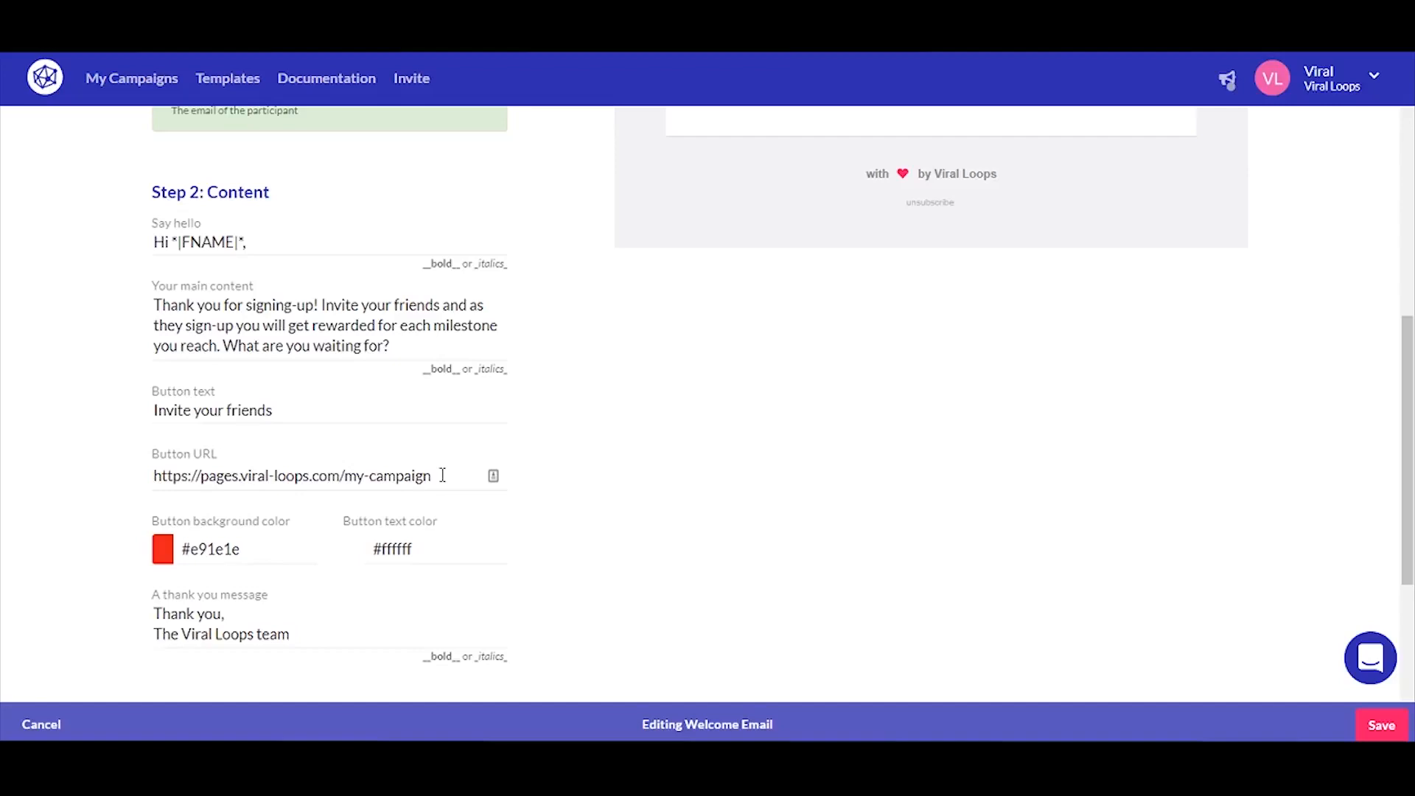
click(442, 476)
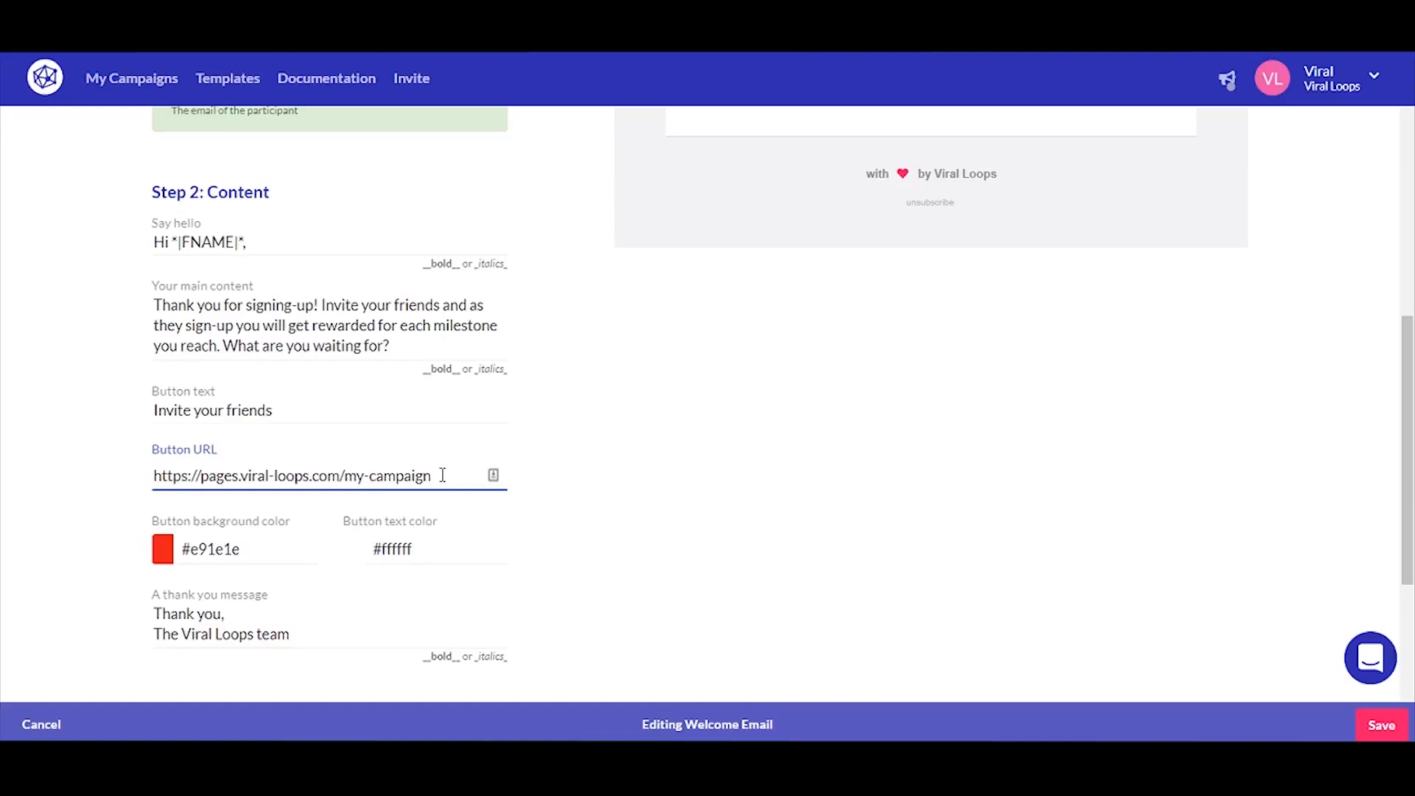
click(1375, 726)
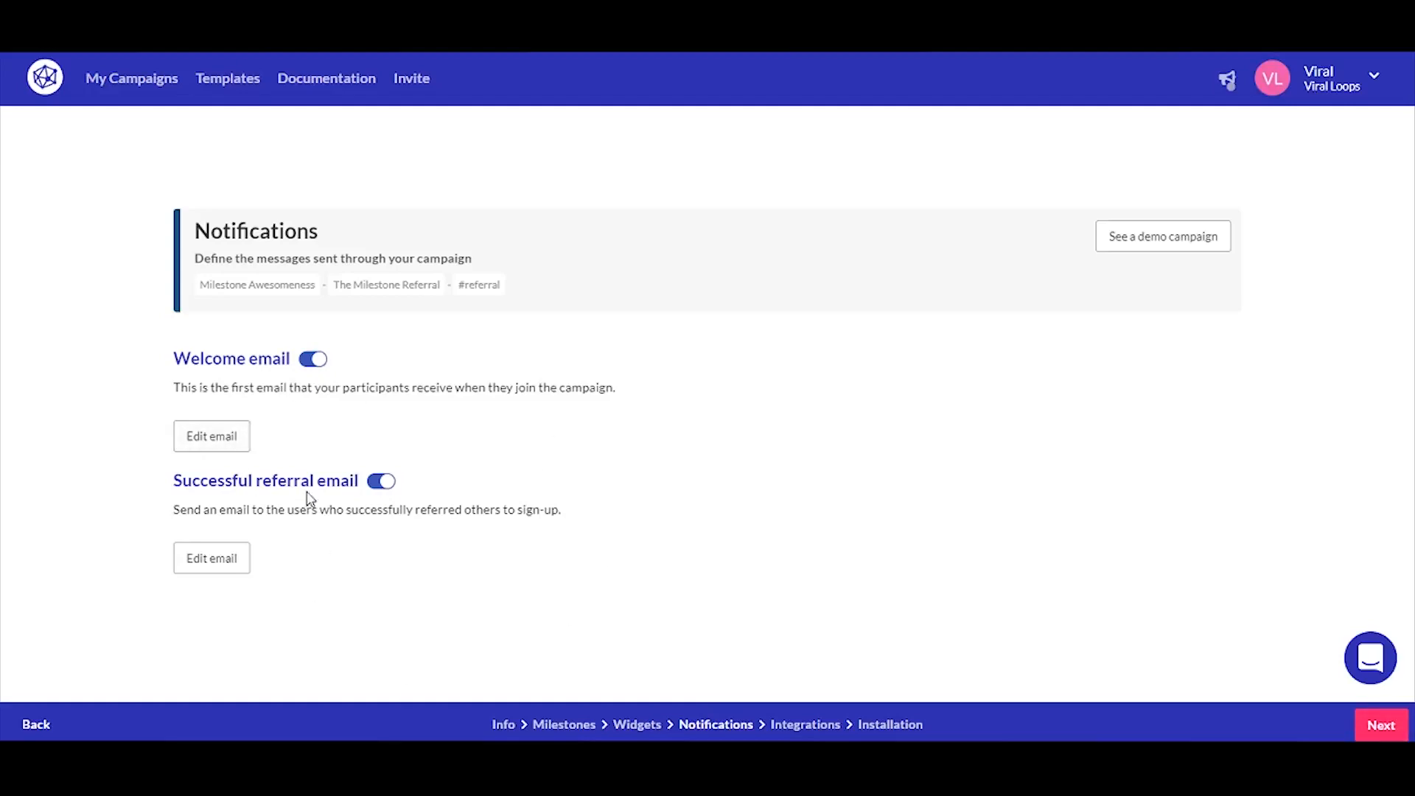
- Open the Successful Referral Email and examine its sender details, merge tags, content, button and graphics settings
click(216, 559)
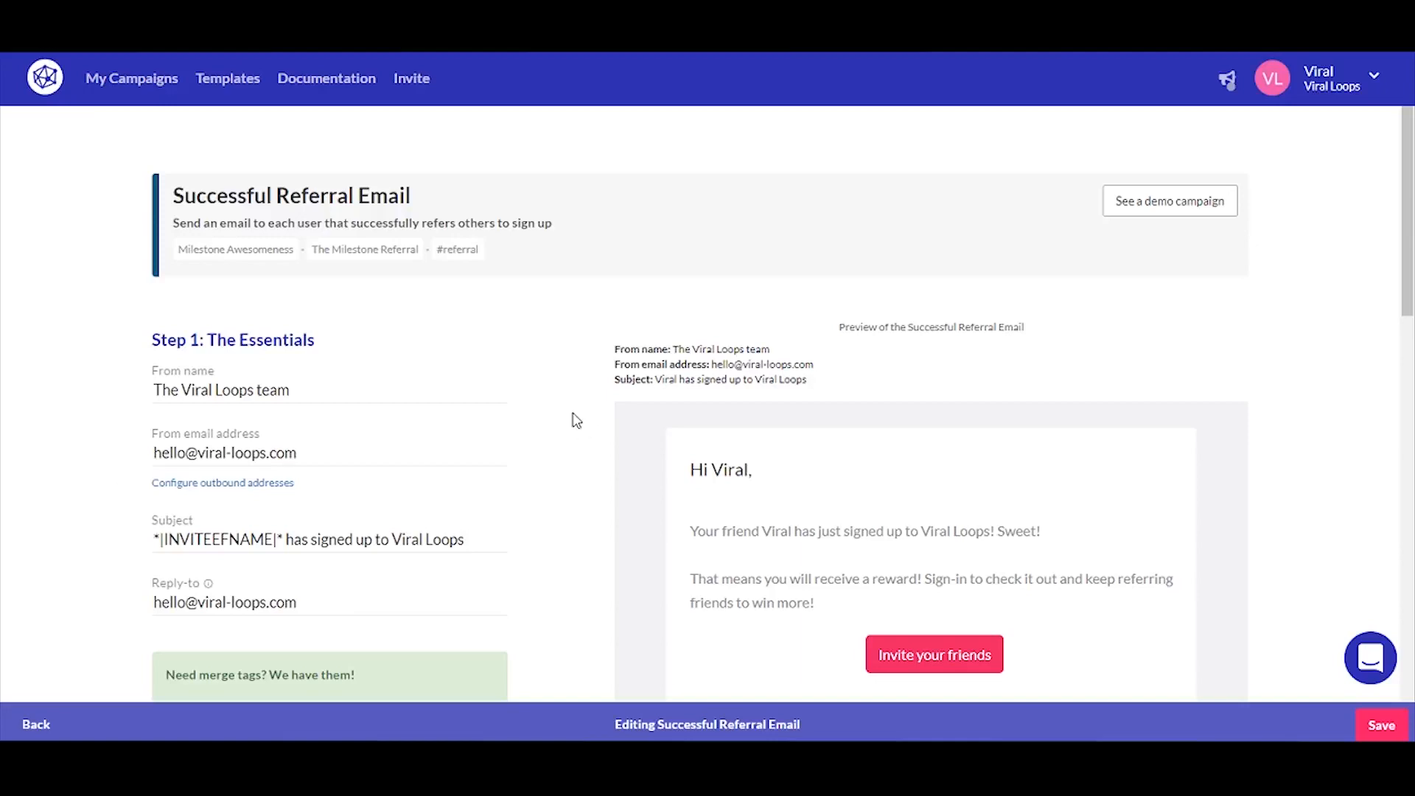
scroll(576, 420, down, 4)
scroll(573, 418, up, 3)
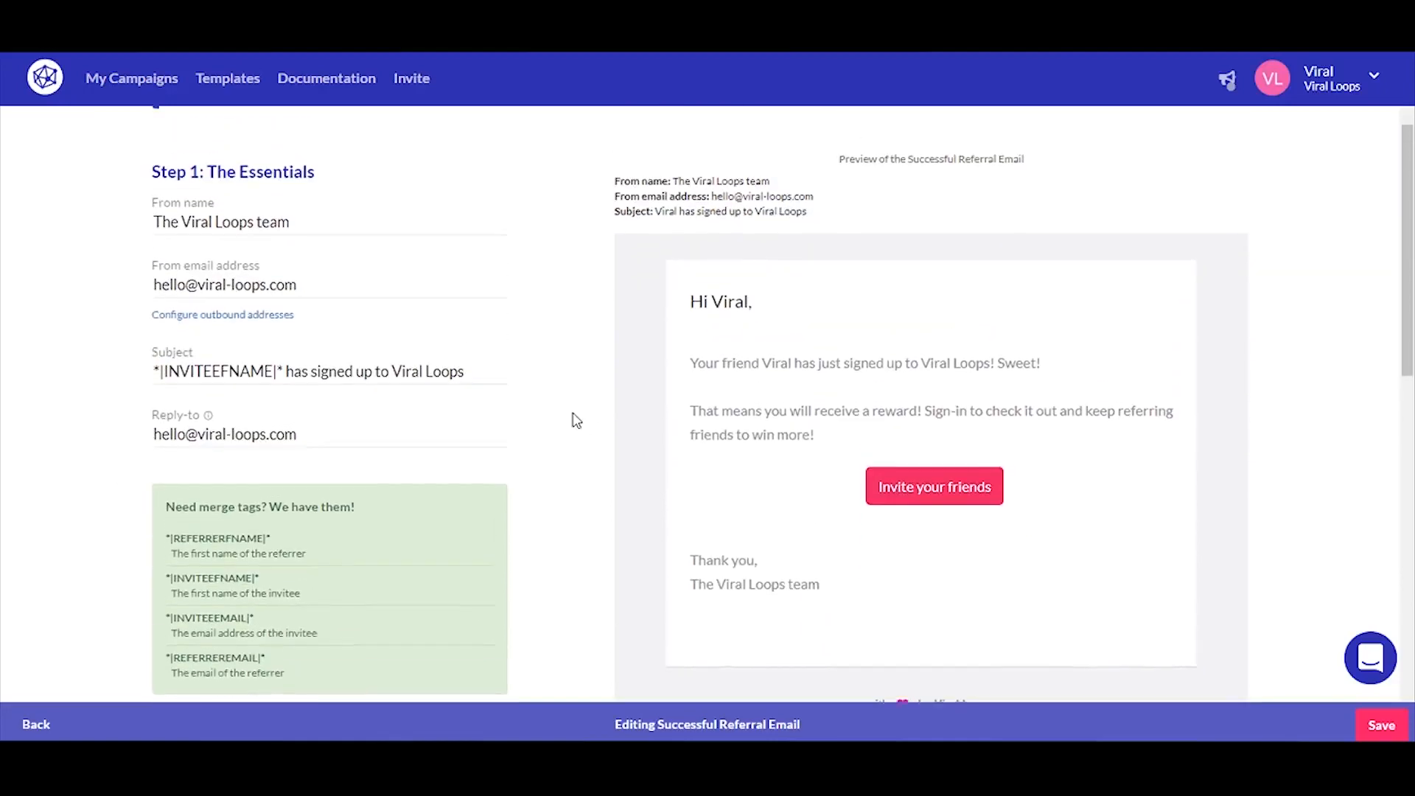
scroll(477, 405, down, 3)
scroll(437, 336, down, 3)
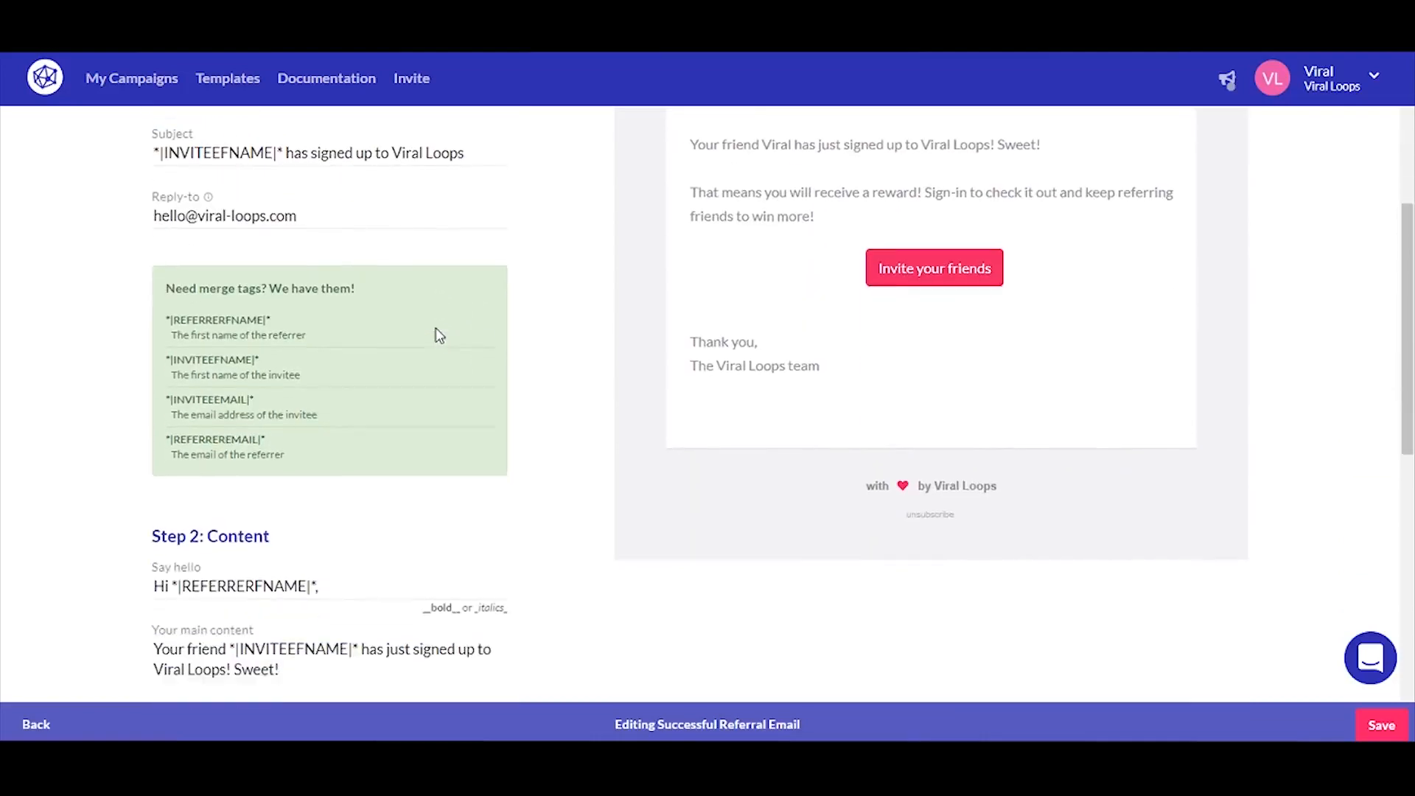
scroll(390, 331, up, 3)
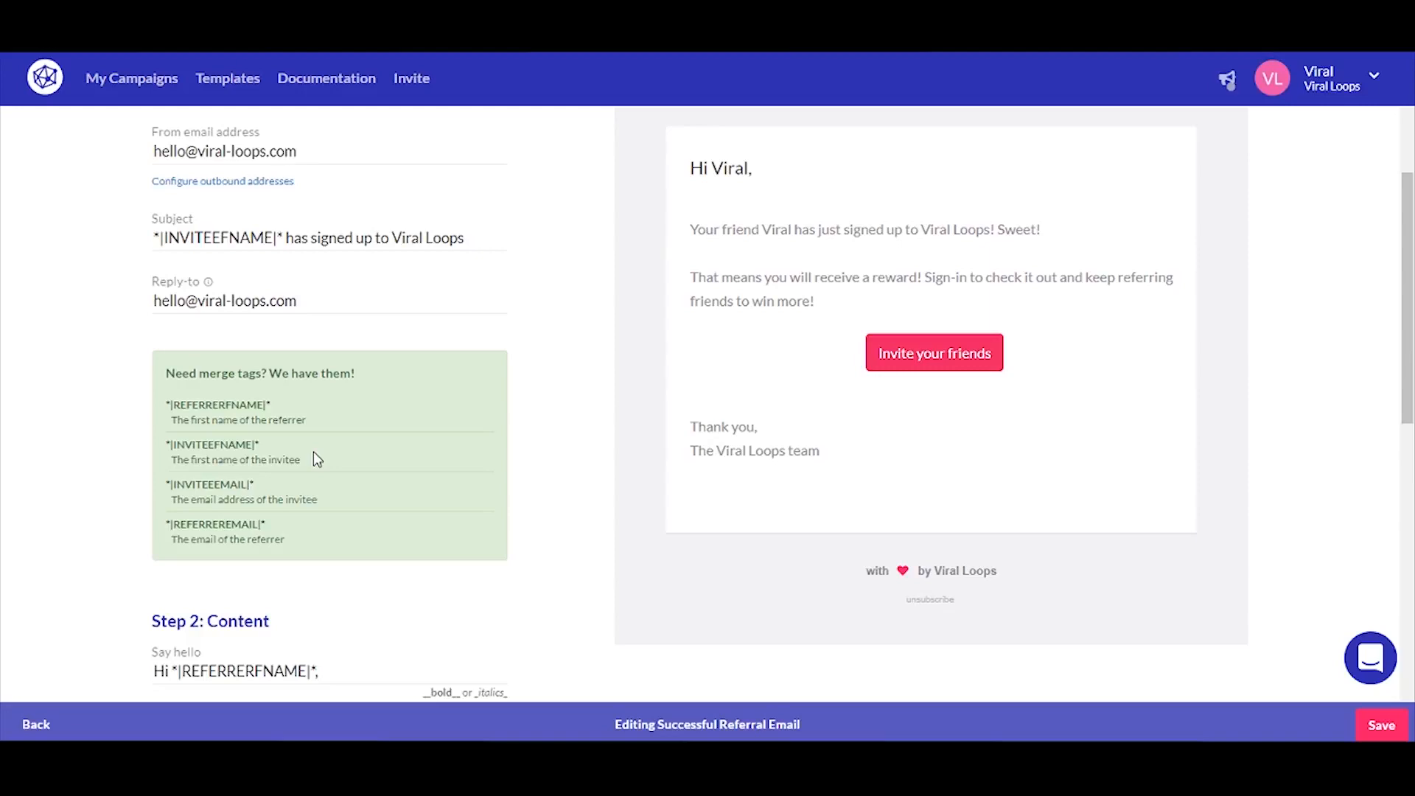
scroll(314, 453, down, 2)
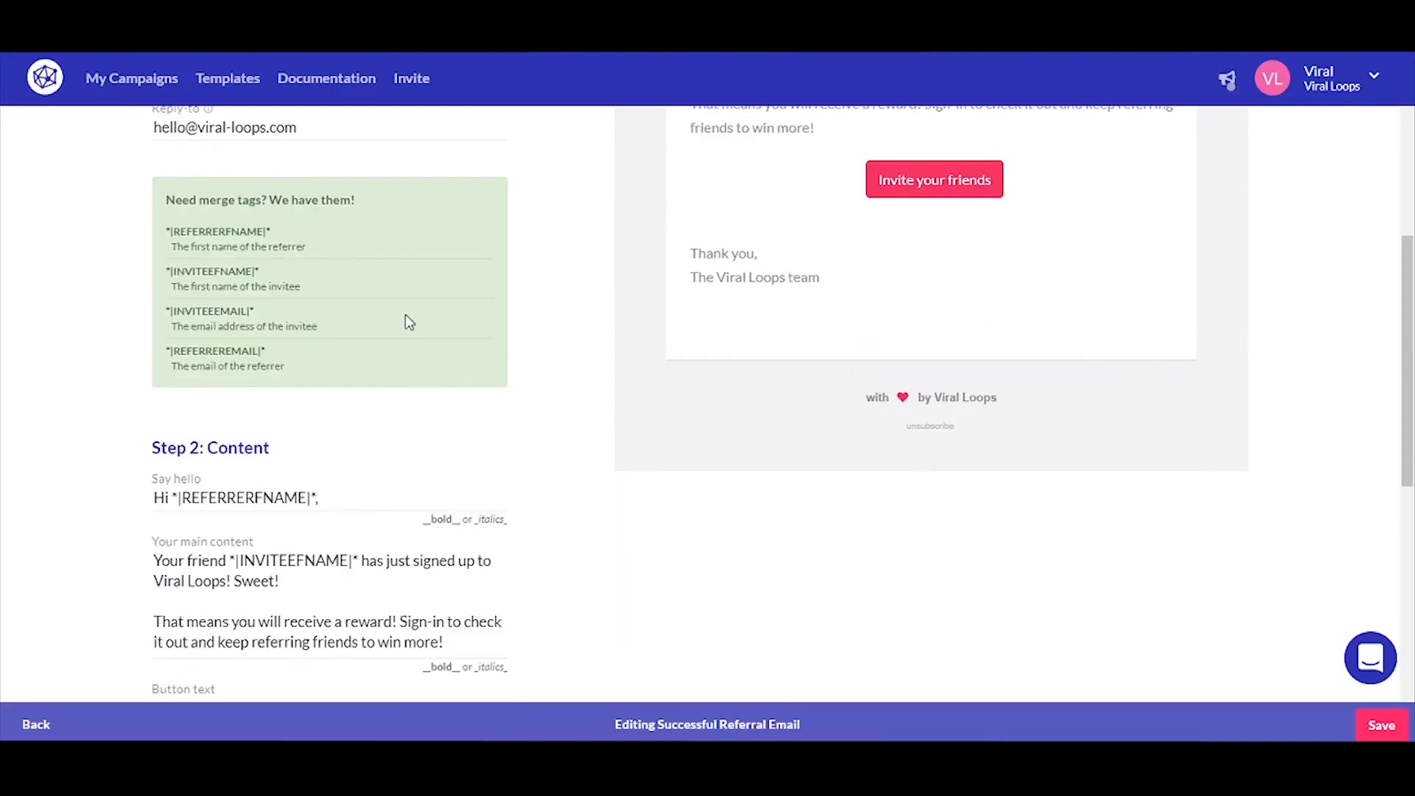
scroll(499, 410, down, 3)
scroll(500, 405, down, 3)
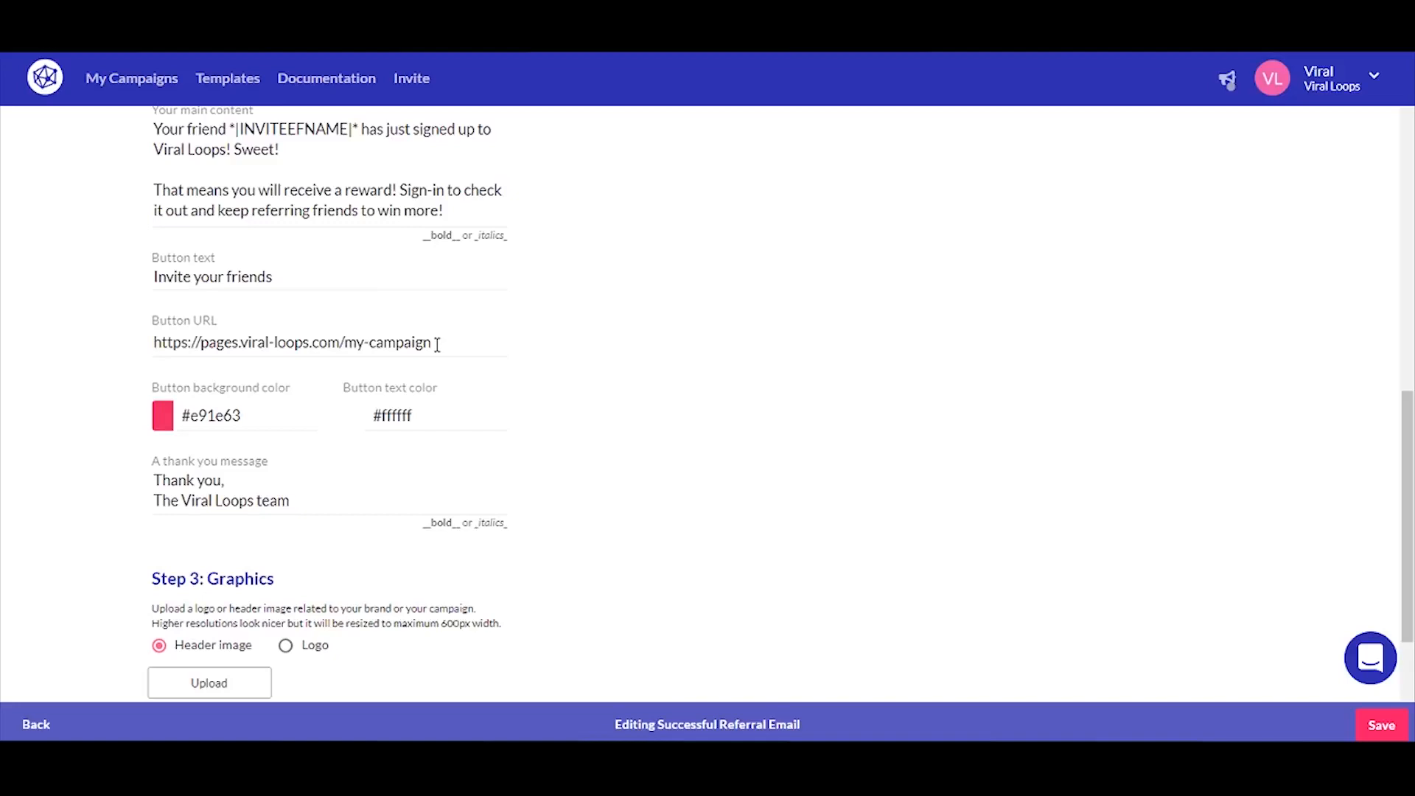
scroll(606, 439, down, 3)
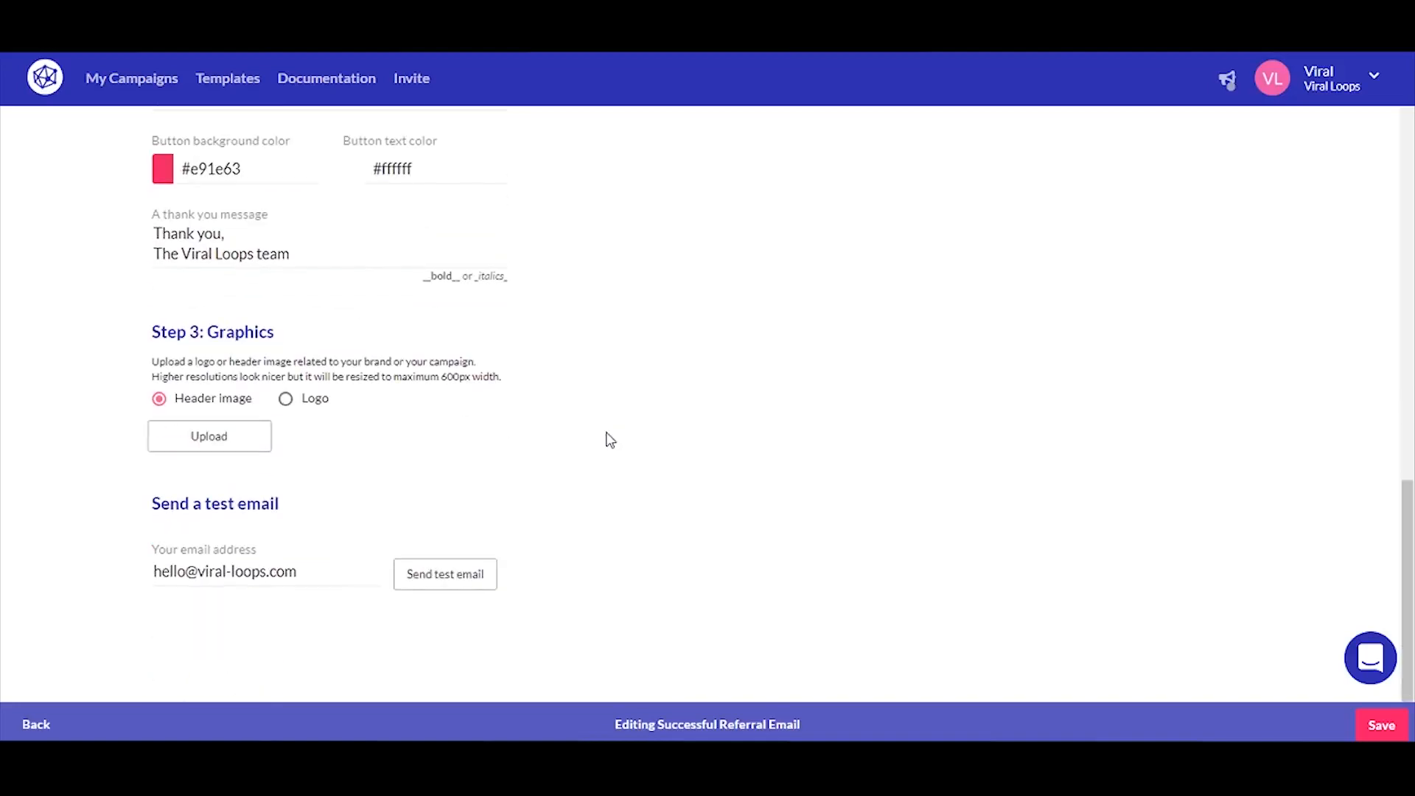
- Save the Successful Referral Email and continue to the campaign's Integrations to browse the available services
click(1392, 733)
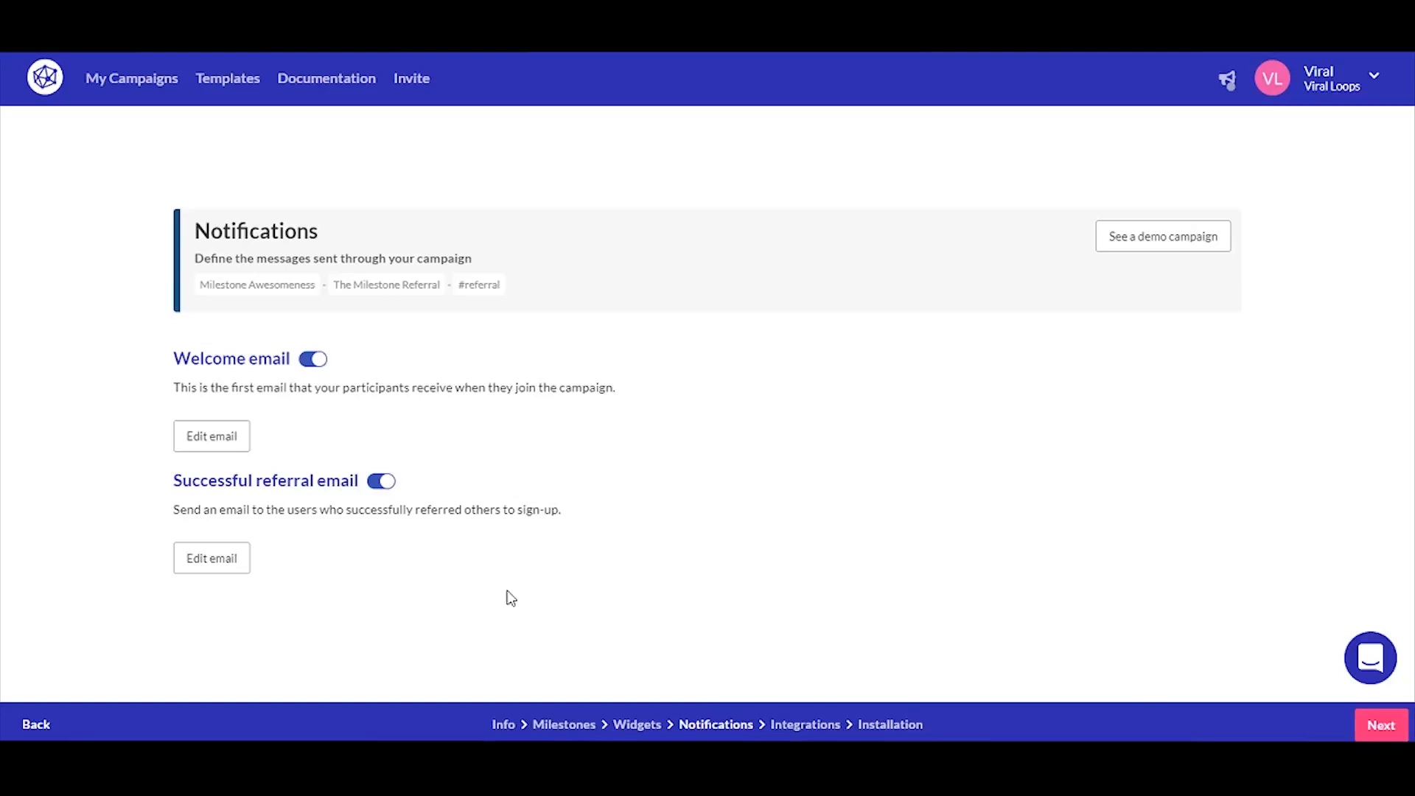
click(1388, 730)
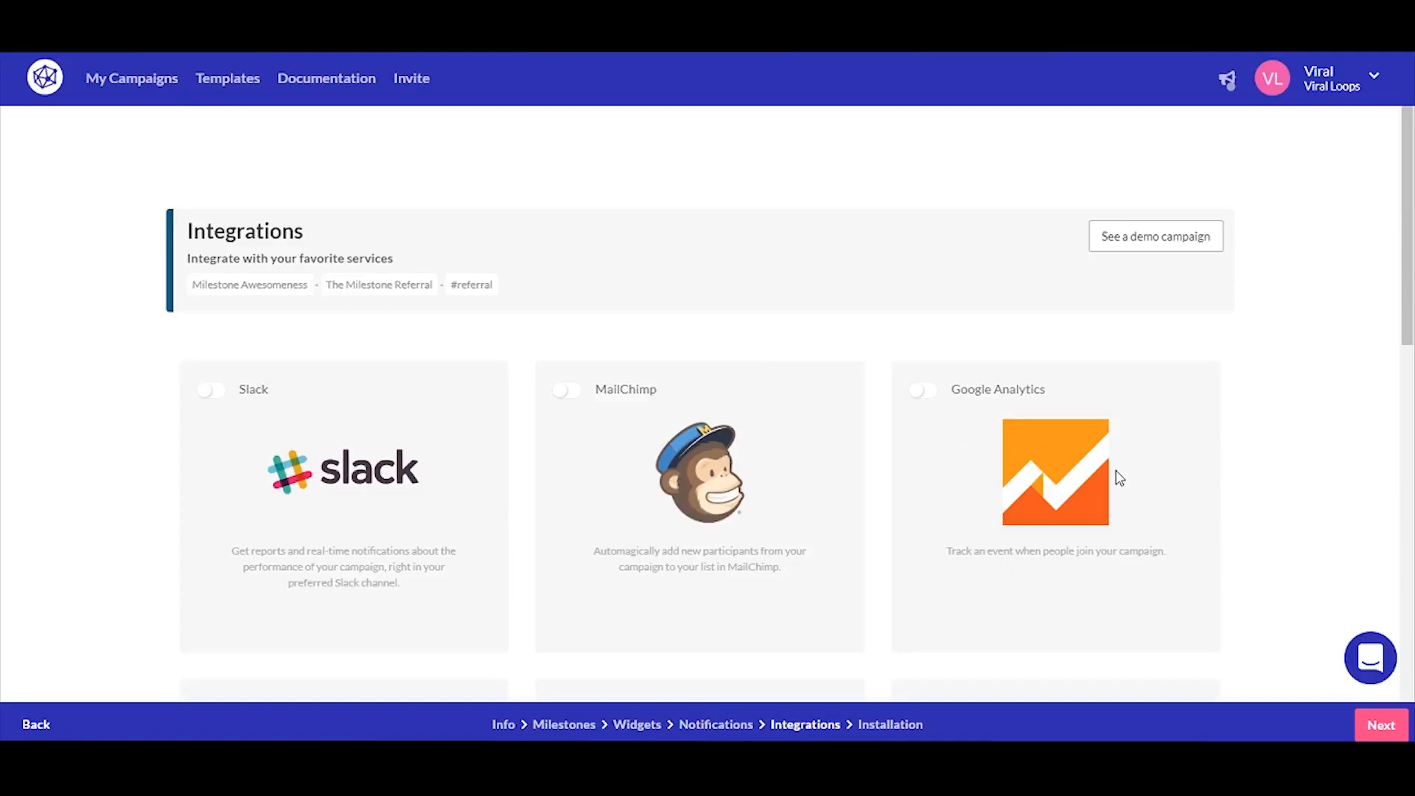
scroll(1114, 476, down, 5)
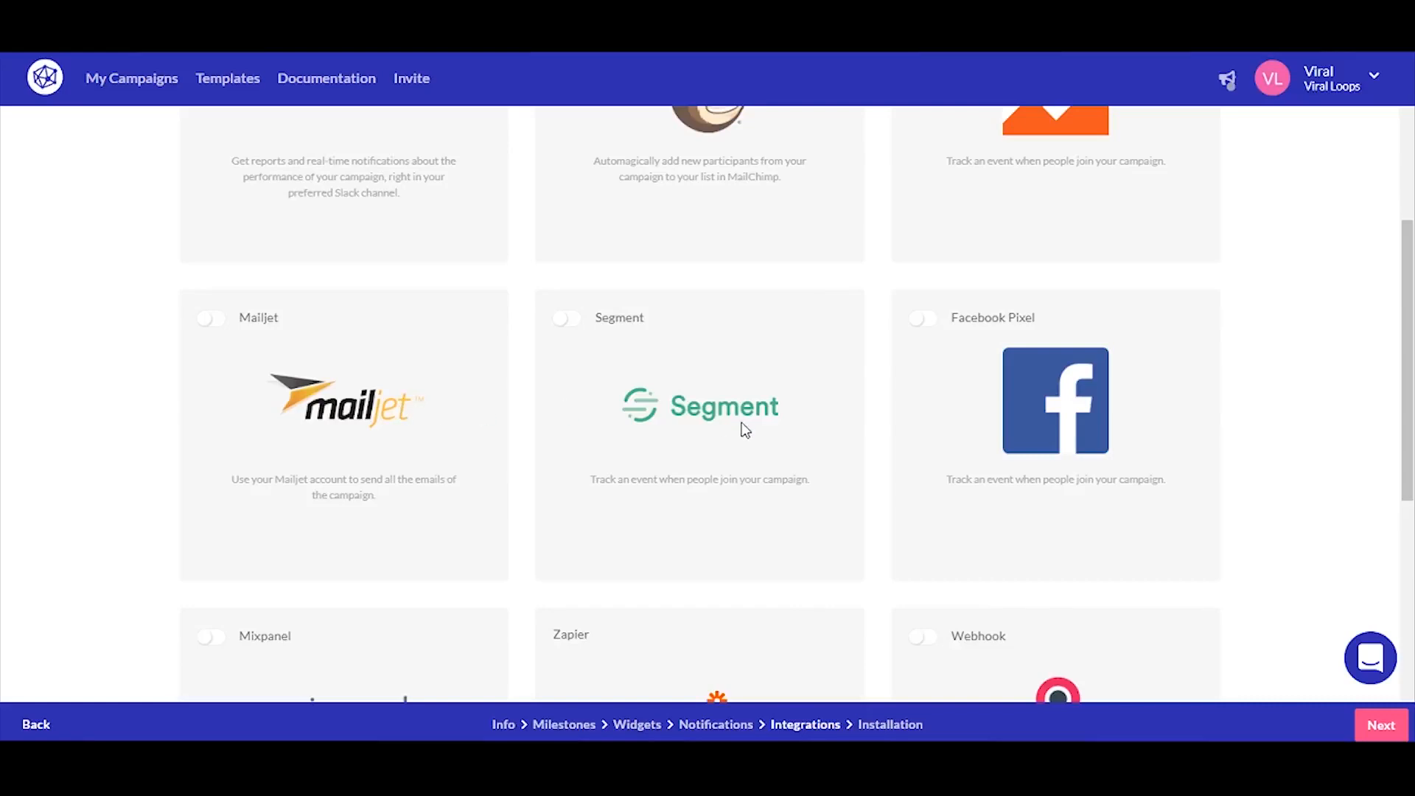
scroll(1114, 418, down, 3)
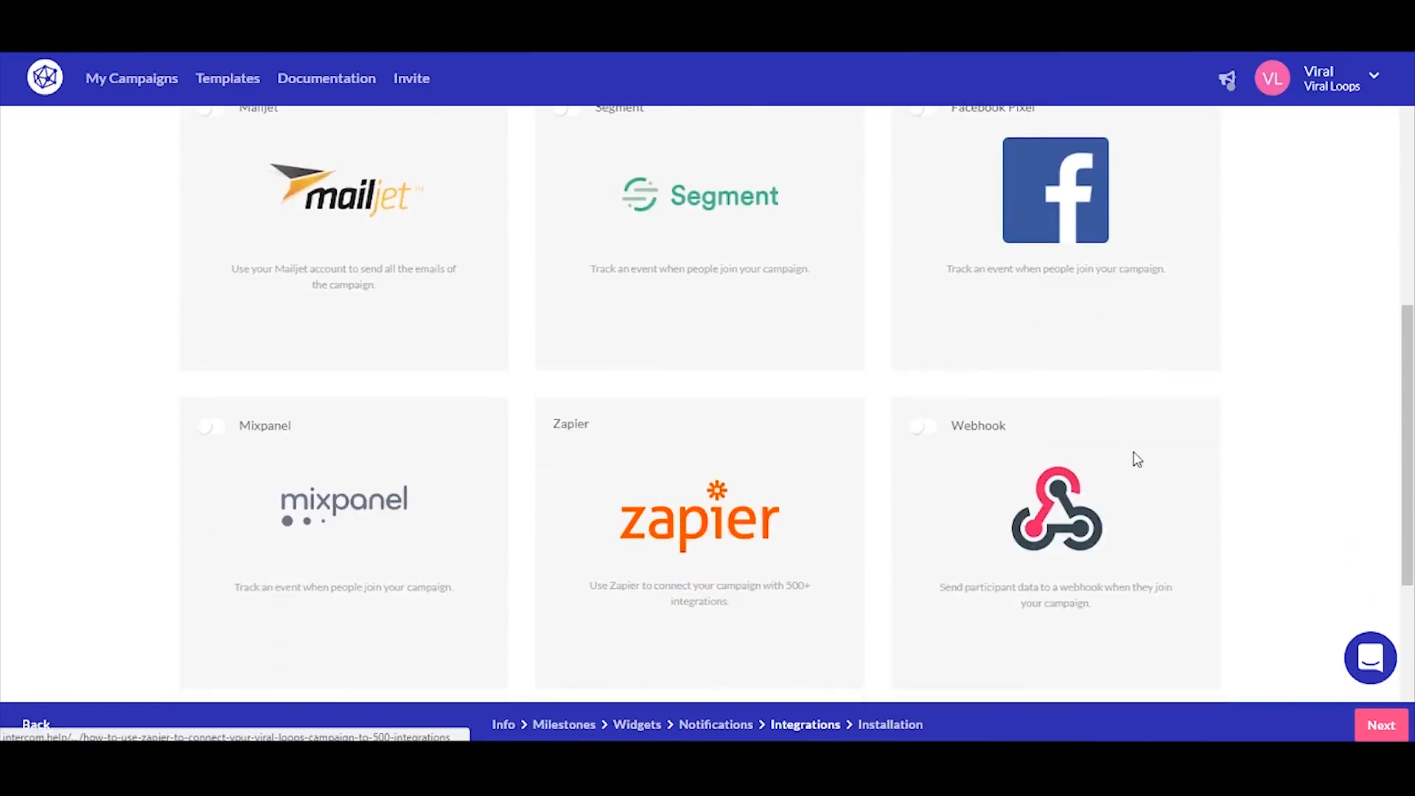
- Look through the remaining integrations, including Custom JS and Intercom, and proceed to the campaign's Installation stage
scroll(1091, 507, down, 4)
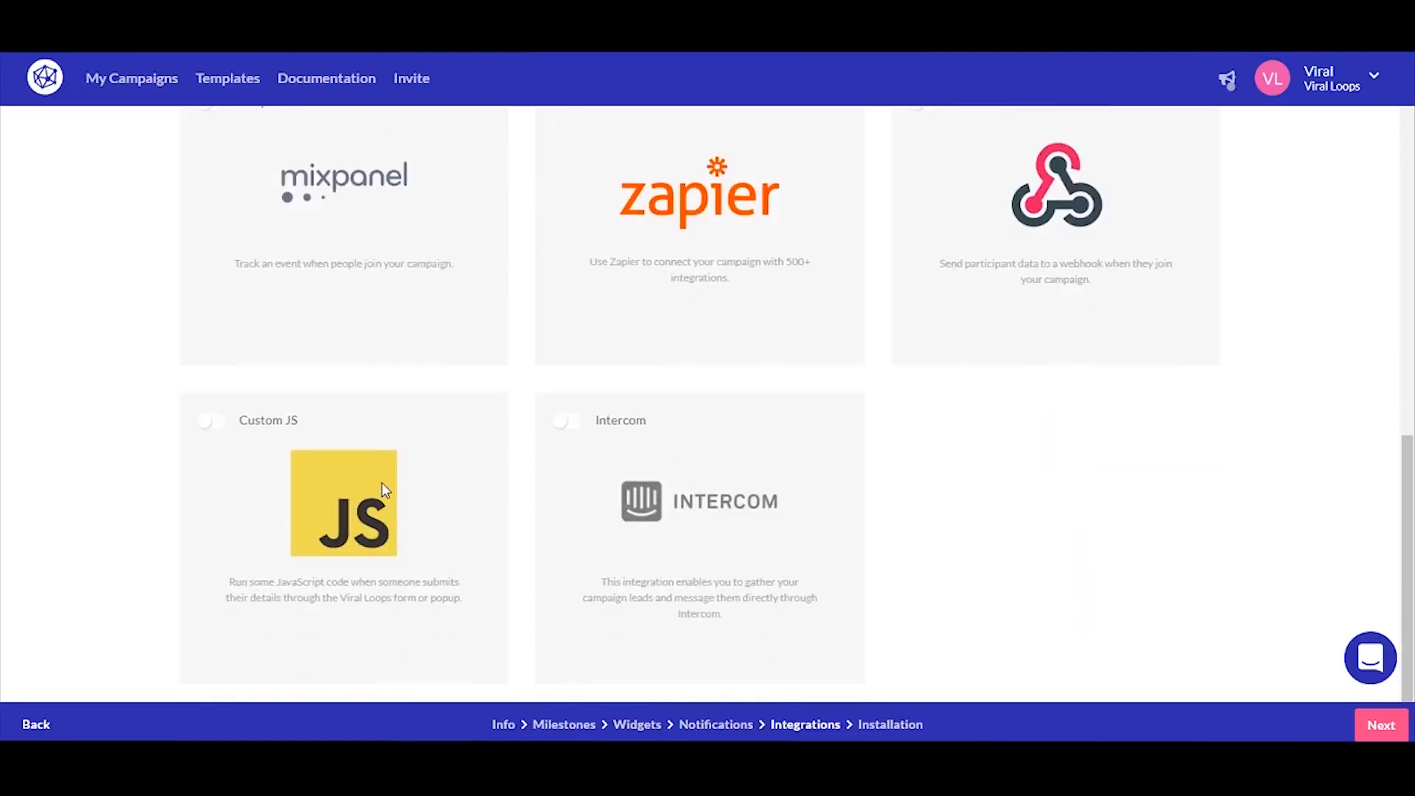
mouse_move(664, 493)
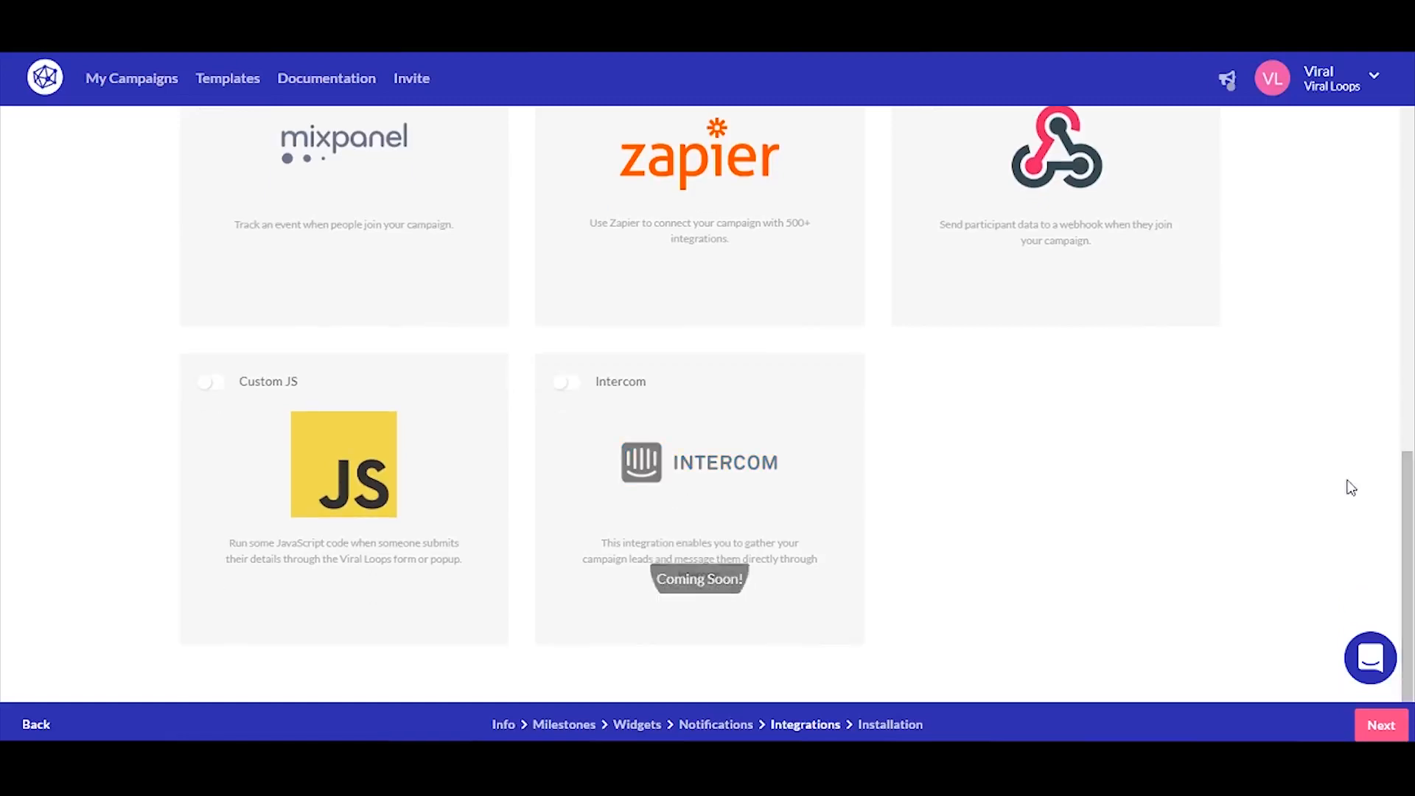
scroll(988, 395, up, 10)
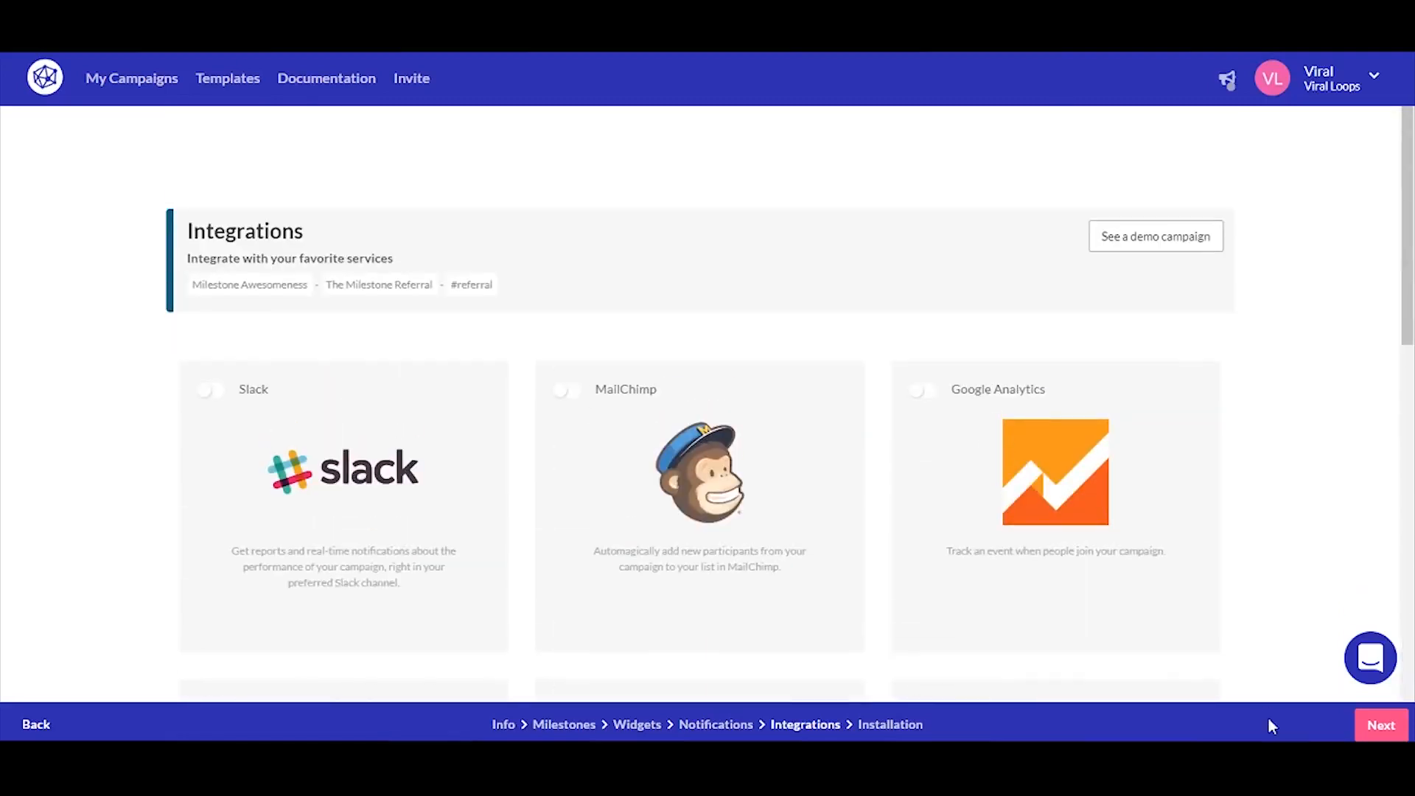
click(1385, 726)
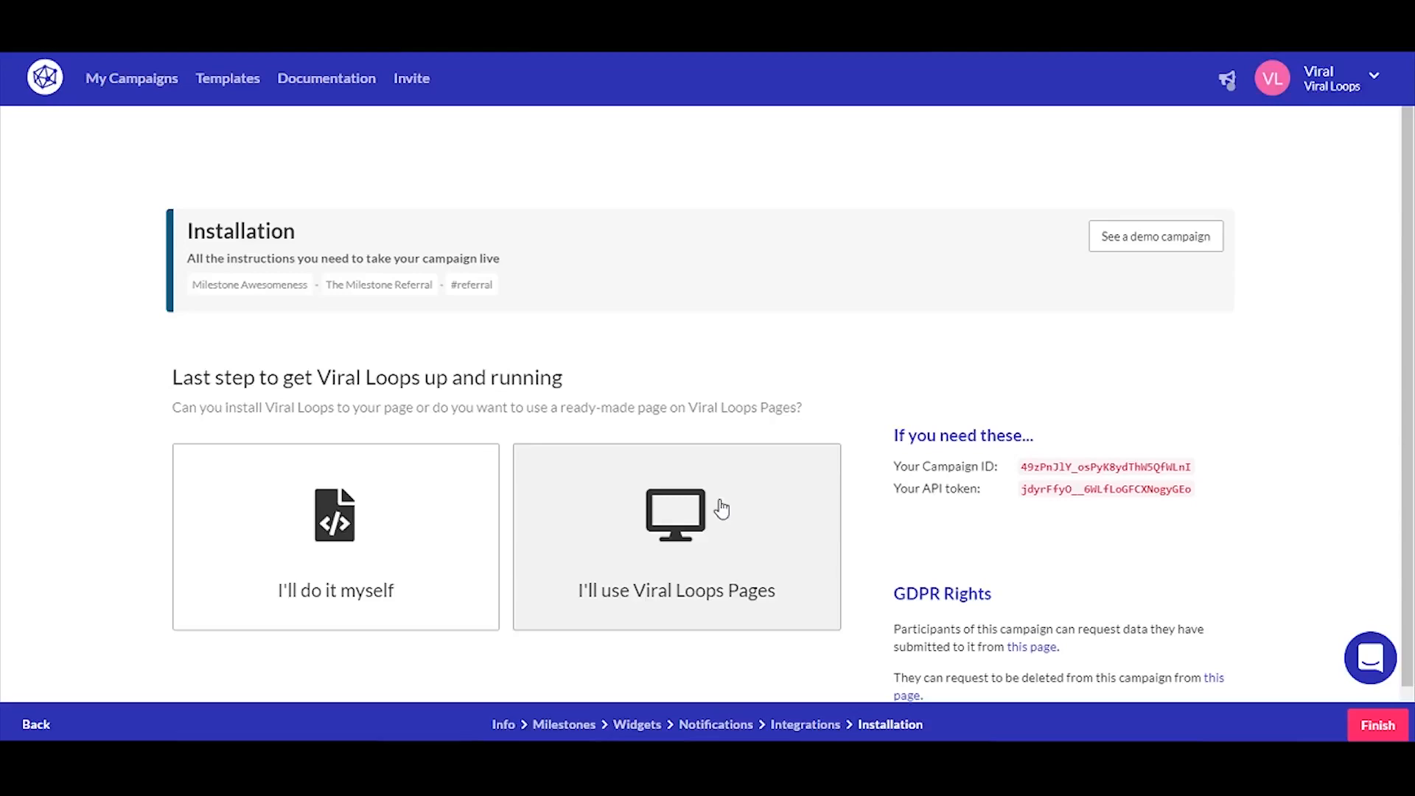
- Choose to install the campaign yourself and read the instructions on platform guides, the JavaScript snippet, Form Widget and Milestone Widget
click(329, 532)
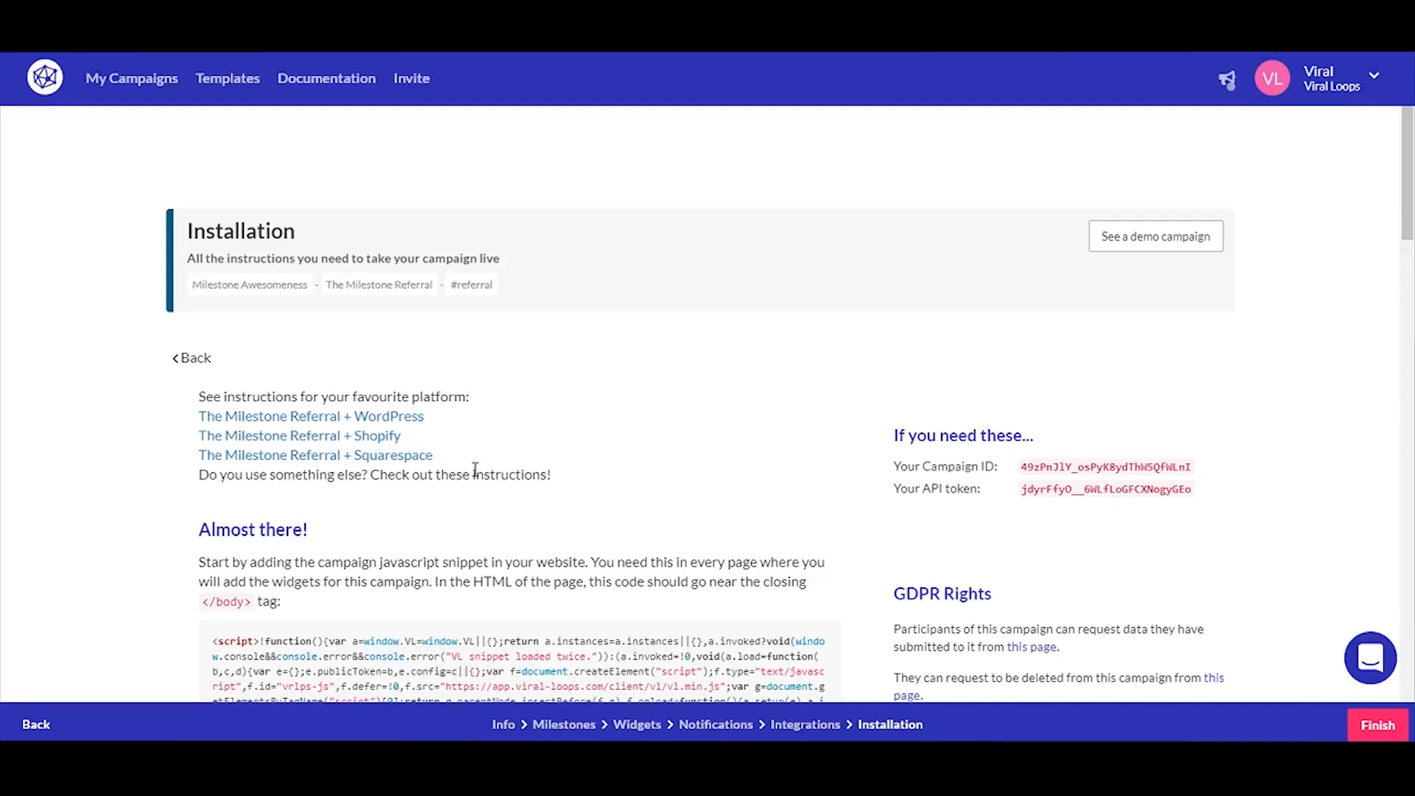
scroll(475, 469, down, 2)
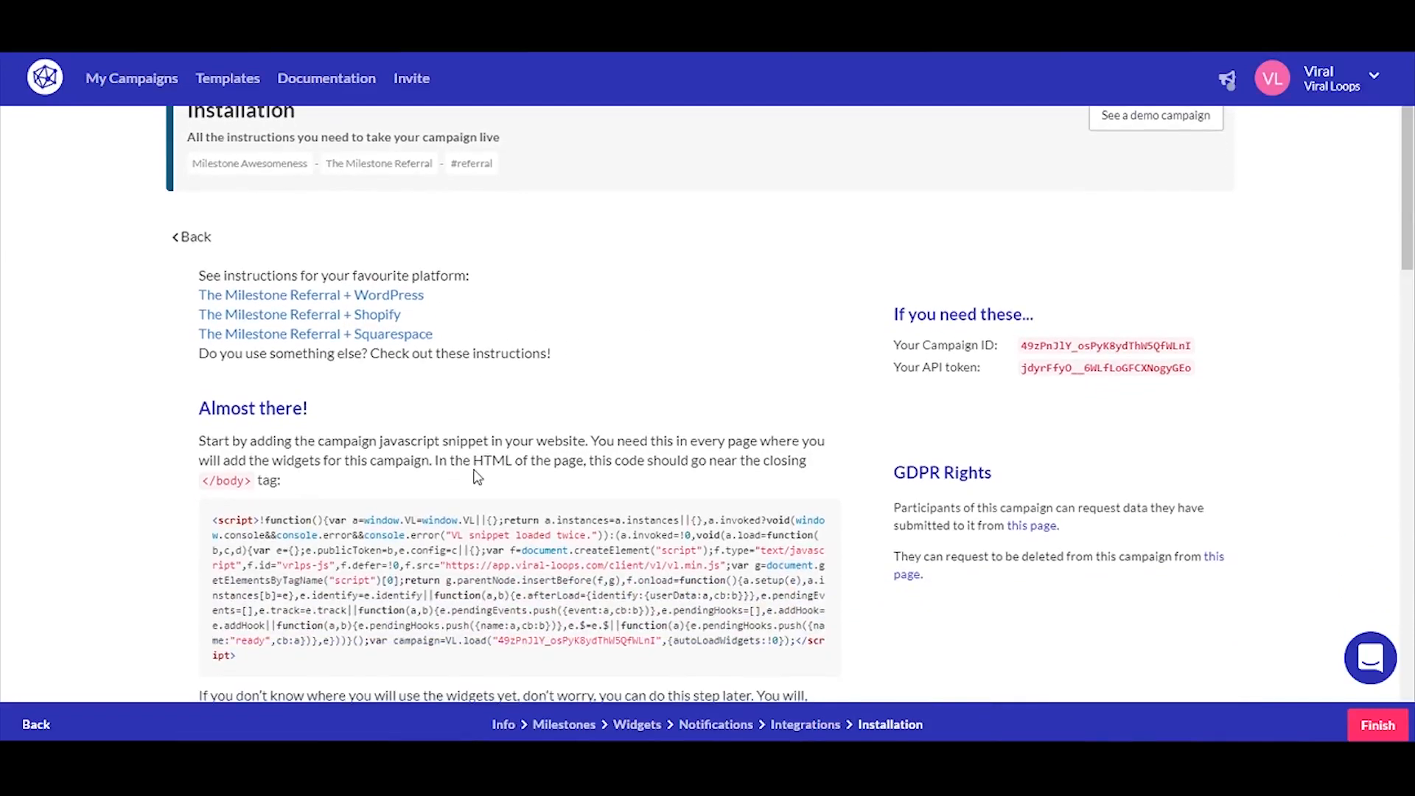
scroll(475, 477, down, 7)
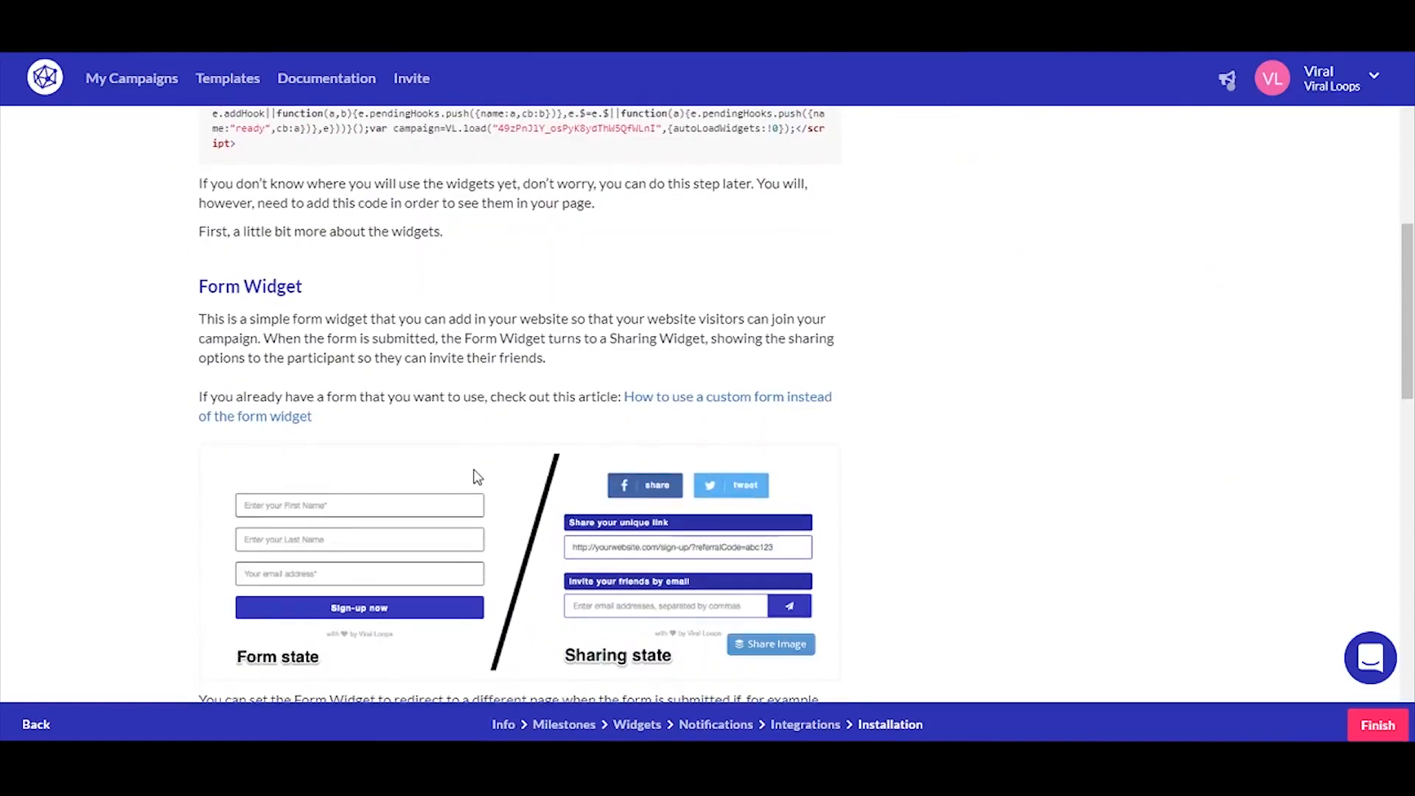
scroll(476, 478, down, 5)
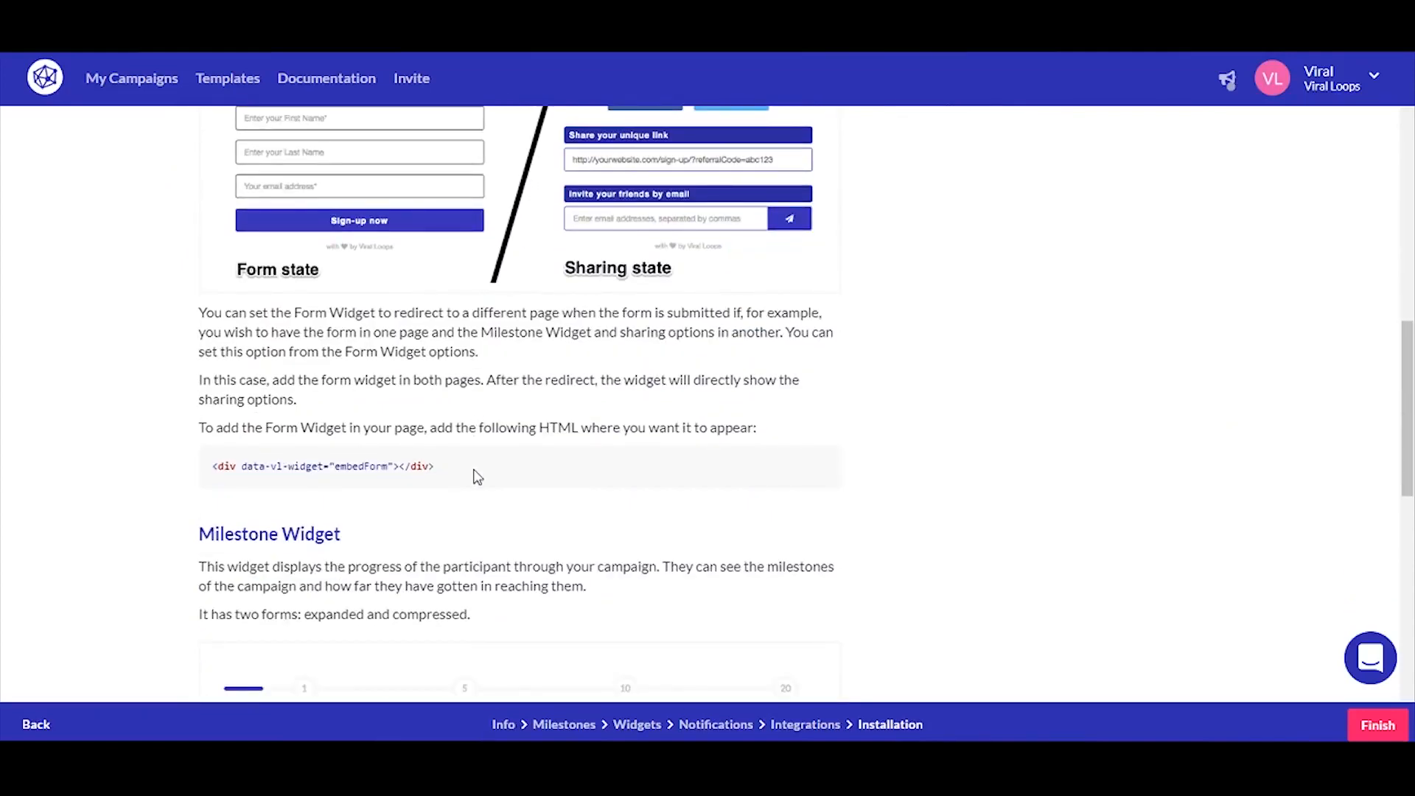
scroll(475, 477, down, 5)
scroll(476, 477, down, 6)
scroll(478, 478, down, 2)
scroll(477, 468, up, 13)
scroll(475, 469, up, 6)
scroll(474, 468, up, 6)
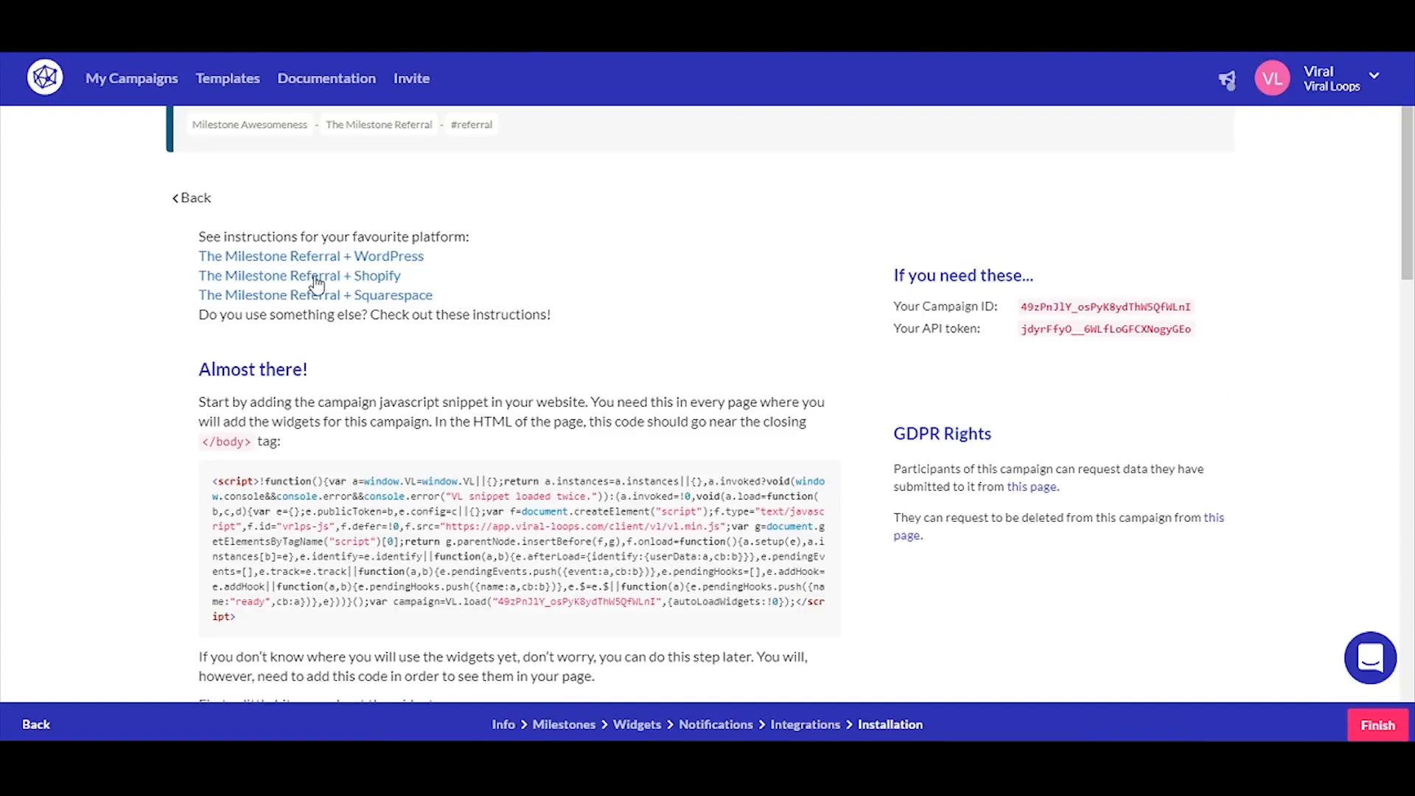
scroll(1059, 431, up, 3)
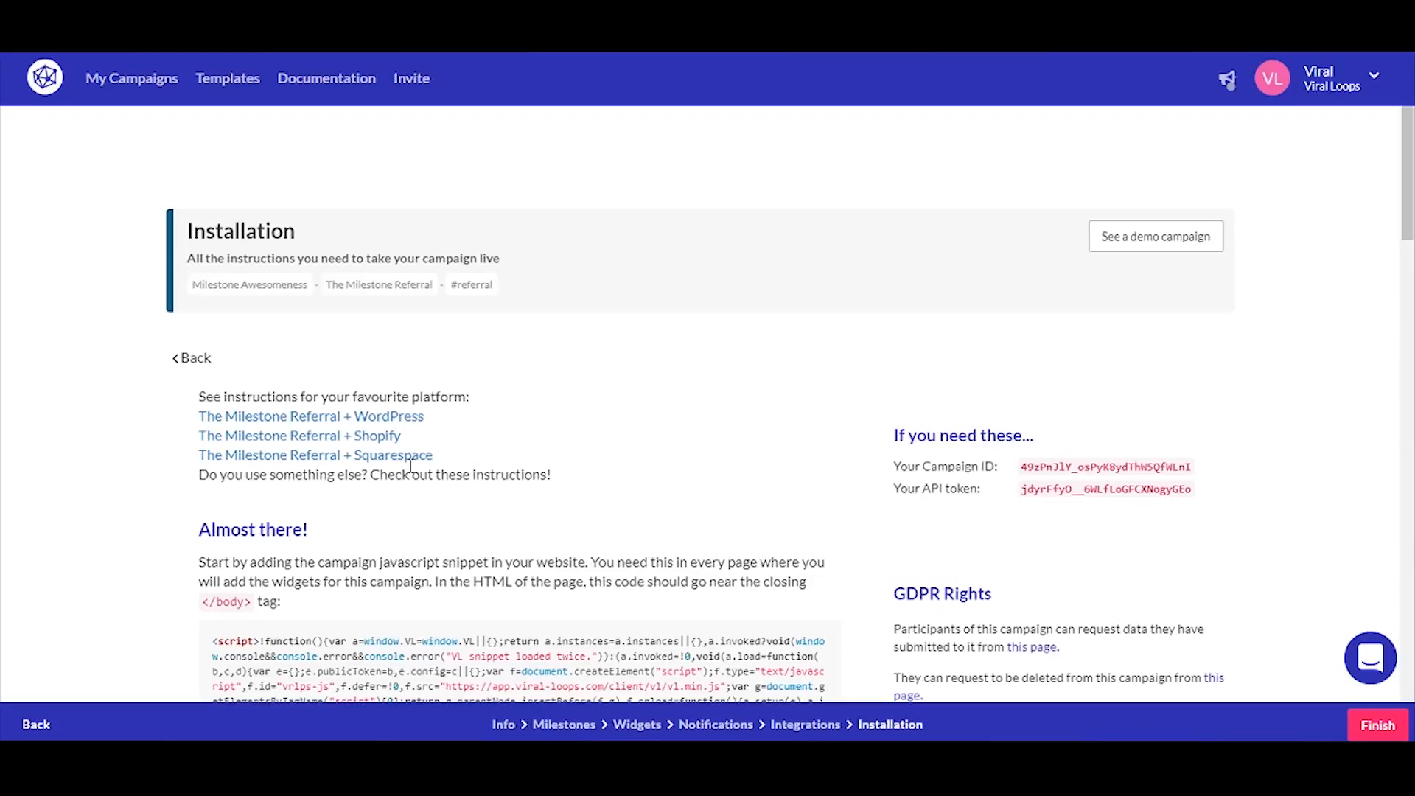
- Recheck the installation instructions and finish the campaign setup
scroll(410, 467, down, 6)
scroll(411, 467, up, 6)
click(1378, 725)
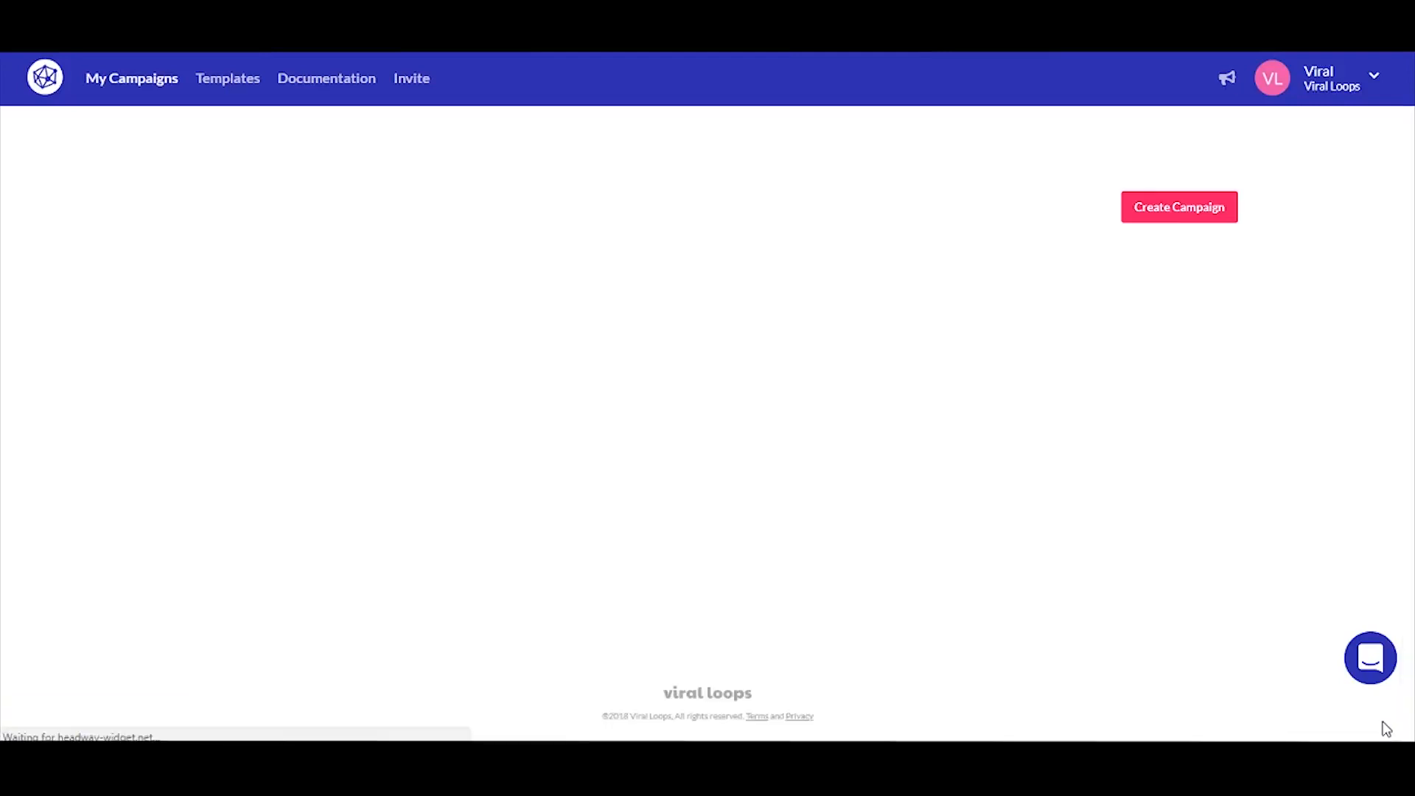